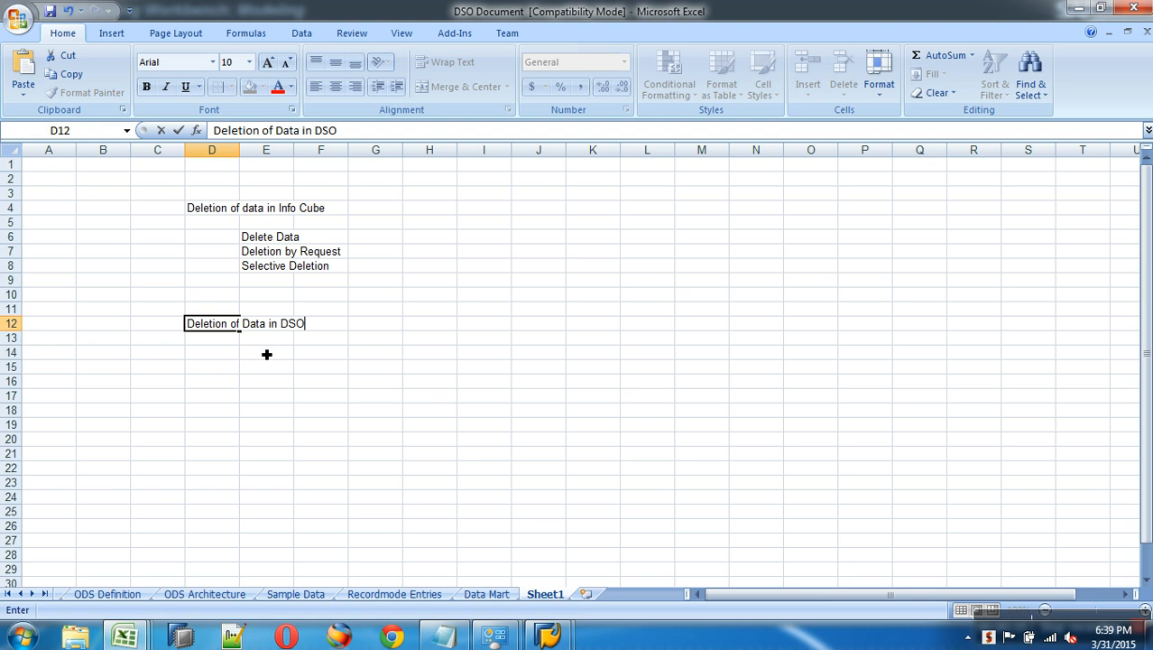
Step: List "Delete Data", "Ddeletion By Request" and "Selective Deletion" in cells E14 to E16 under the DSO heading
type("Delete Data")
key("Return")
type("Ddeletion B")
type("y R")
key("BackSpace")
type("R")
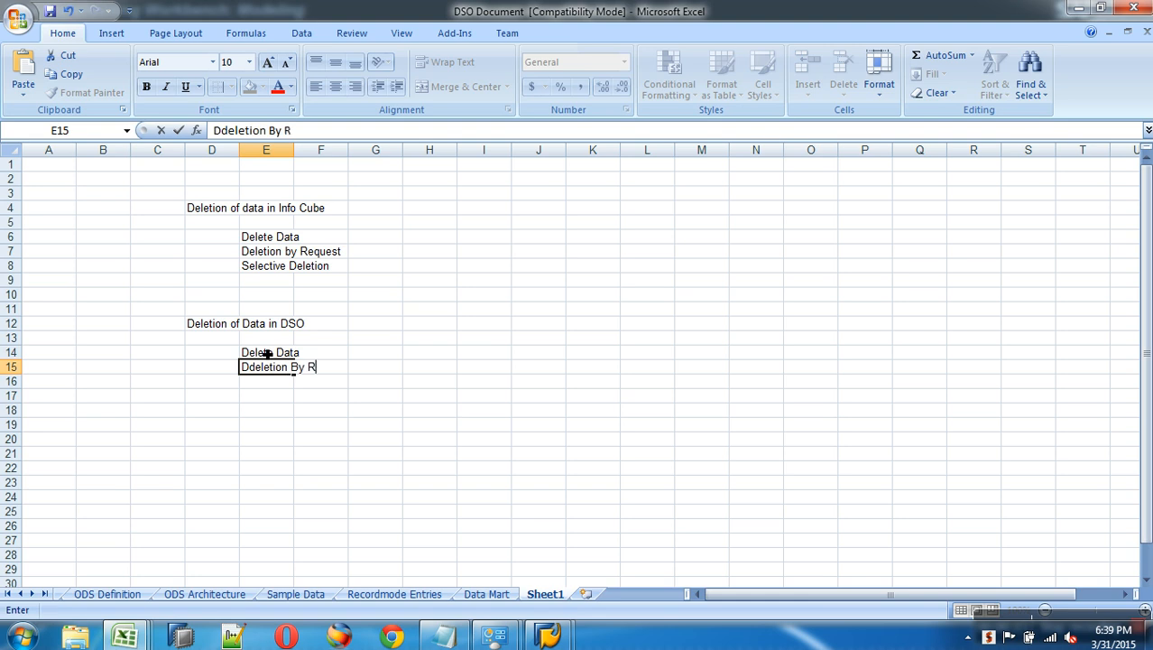
type("equest")
key("Return")
type("Sel")
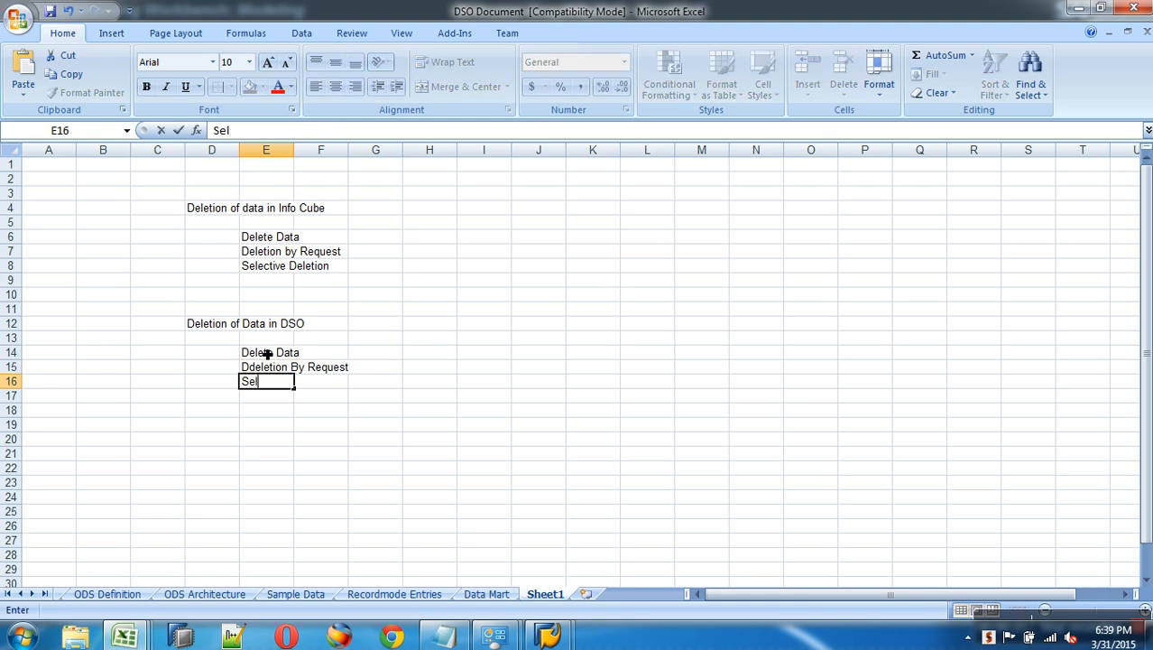
type("ective Deletion")
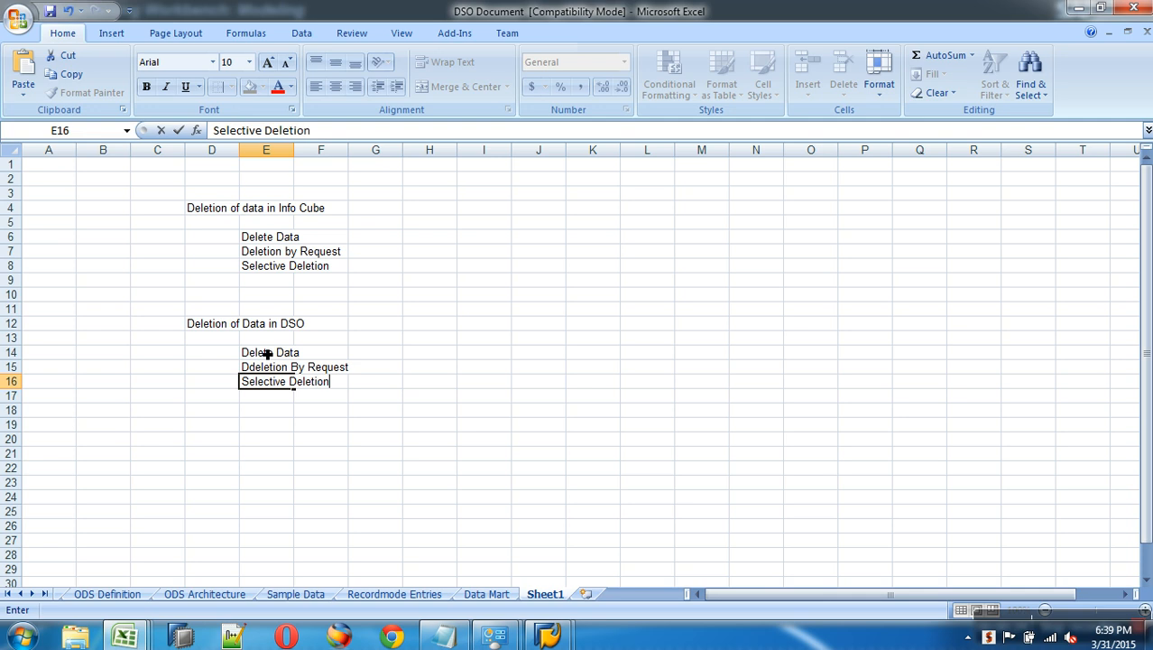
key("Return")
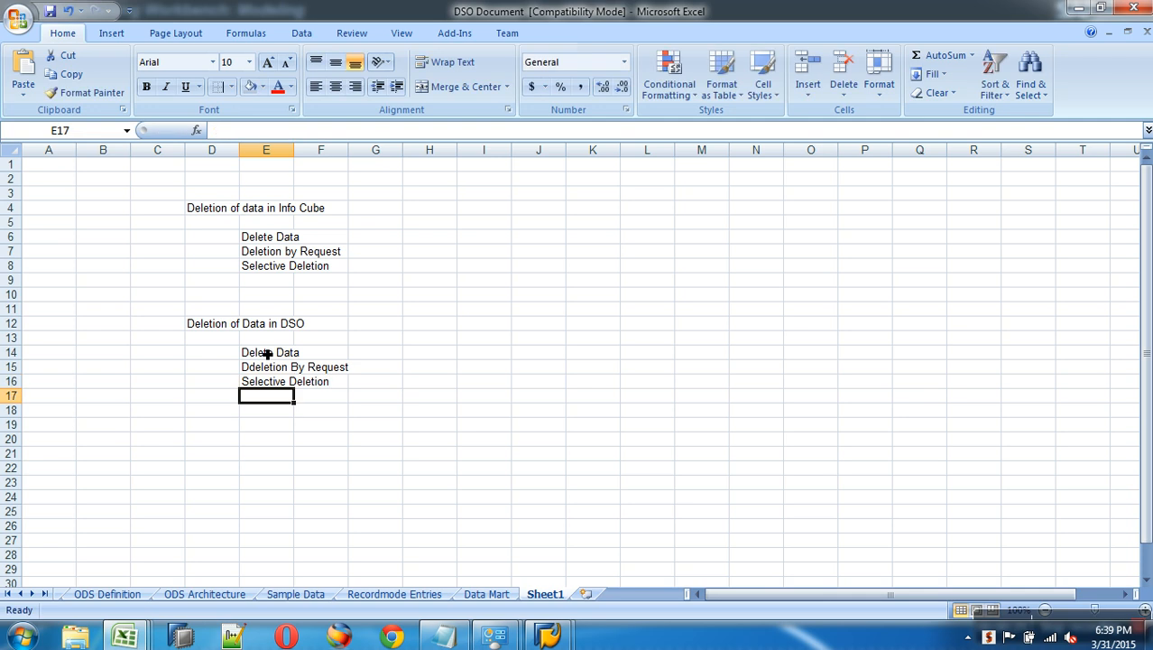
Step: Add "Delete Change Log Data" in cell E17 as the fourth DSO deletion option
type("Delete ")
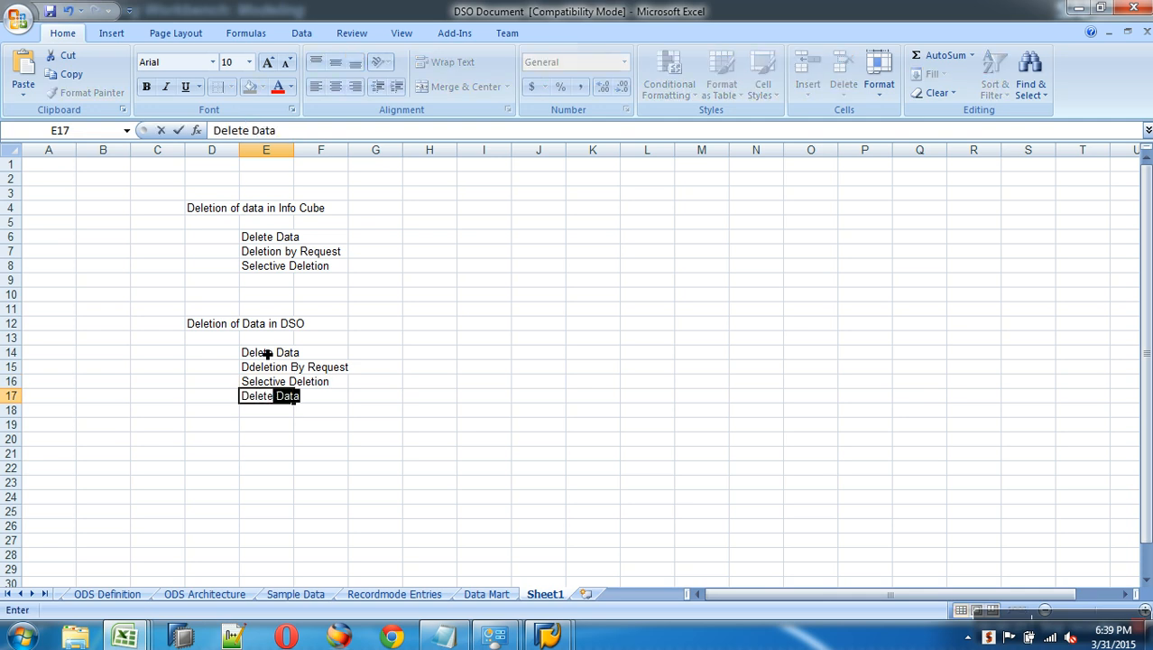
type("Change Log Dta")
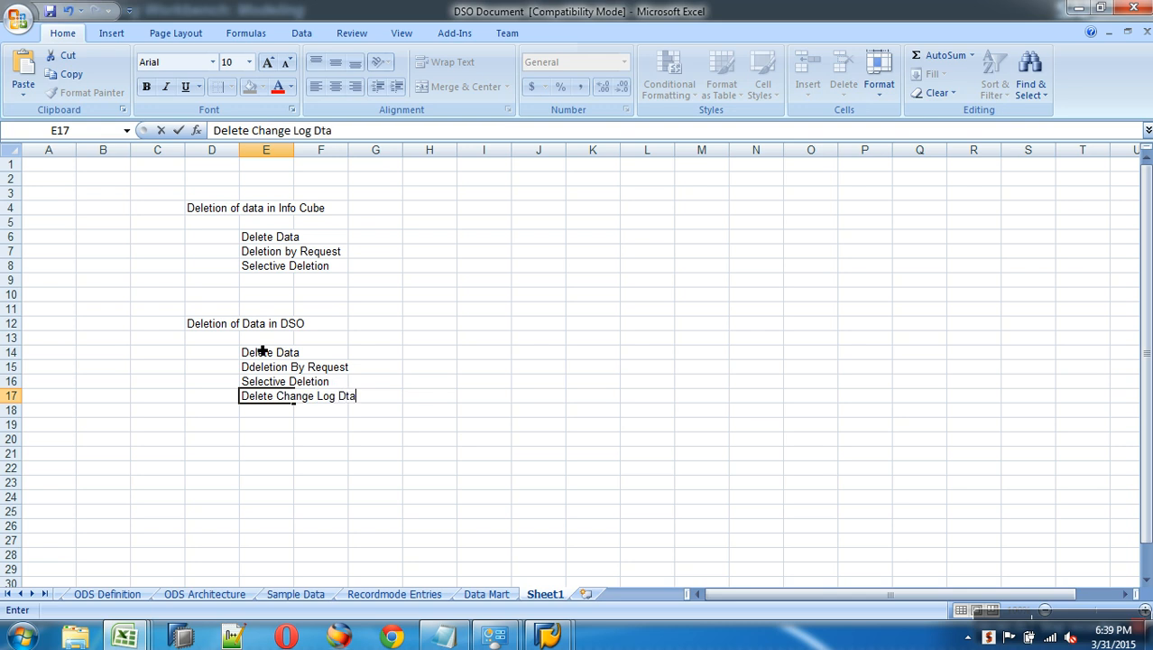
key("BackSpace")
key("BackSpace")
type("ata")
key("Return")
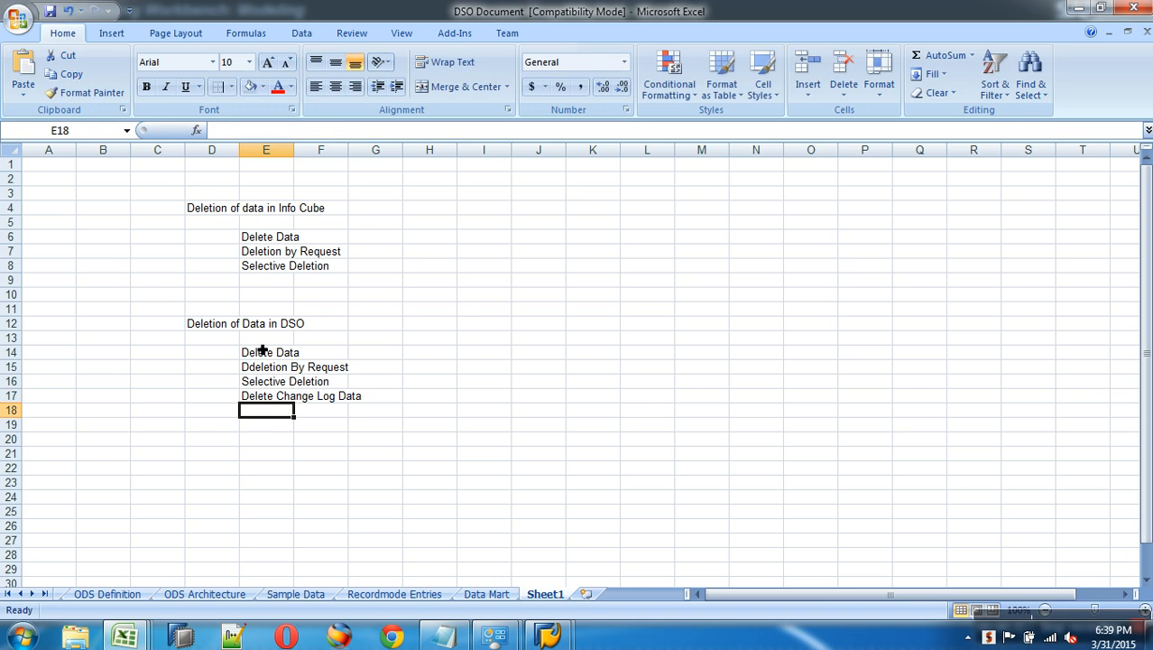
Step: Correct the misspelled entry in cell E15 to "Deletion By Request"
left_click(260, 368)
left_click(231, 133)
key("BackSpace")
left_click(527, 458)
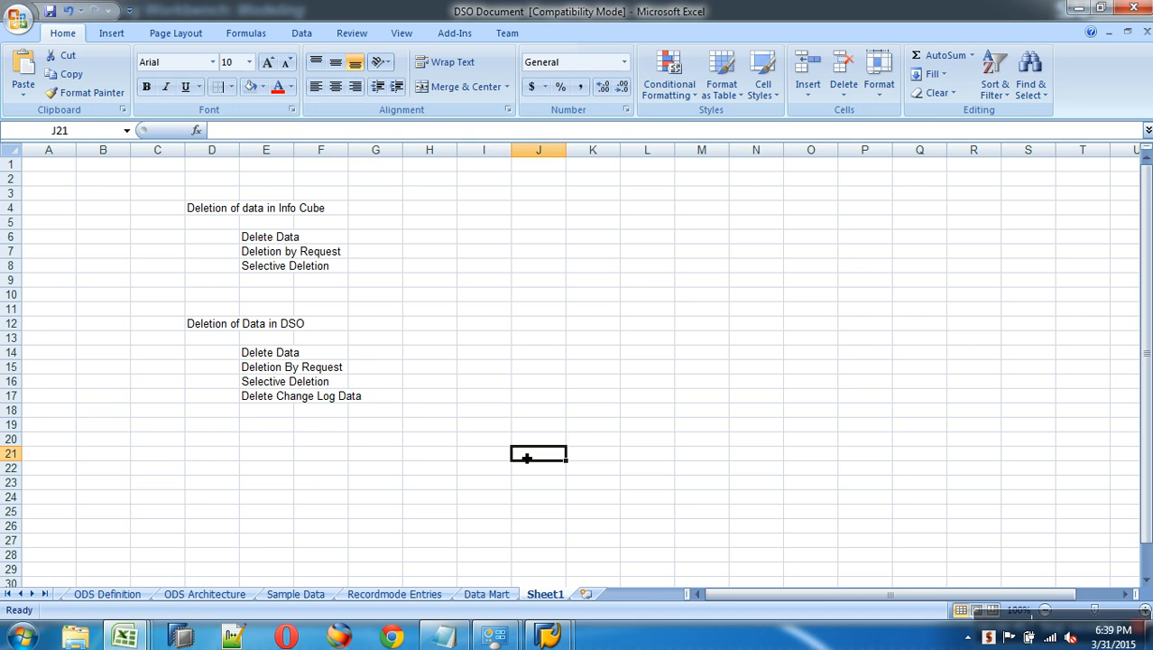
Step: Switch to the SAP Data Warehousing Workbench and collapse the Data Transfer Processes and Data Mart one nodes
mouse_move(547, 636)
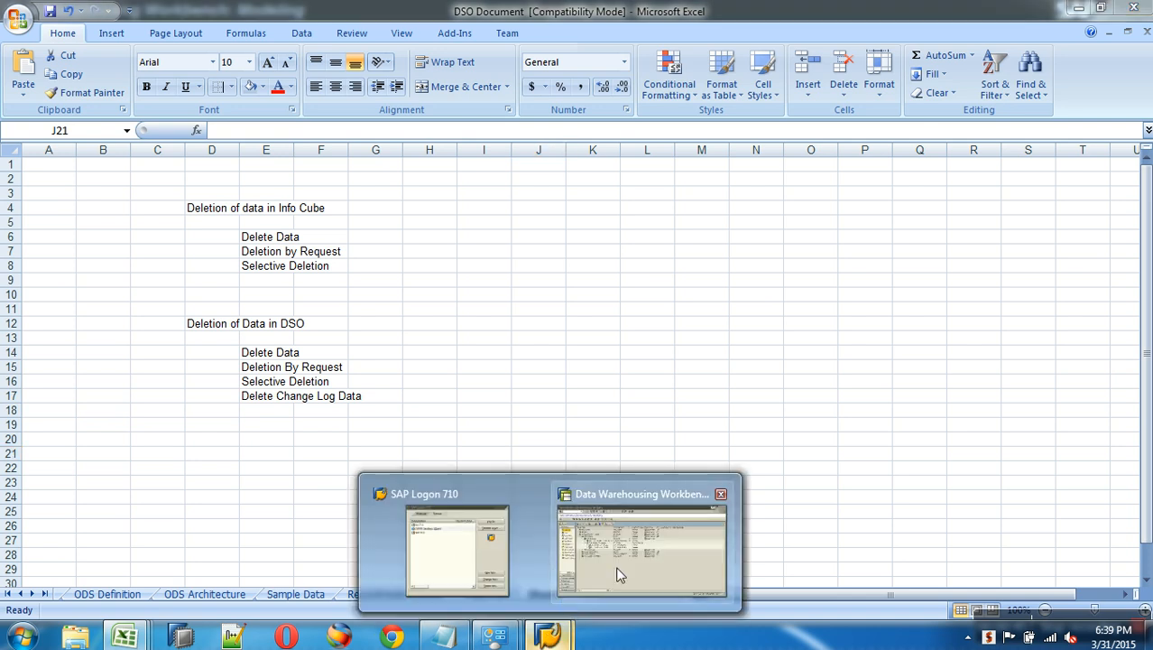
left_click(620, 574)
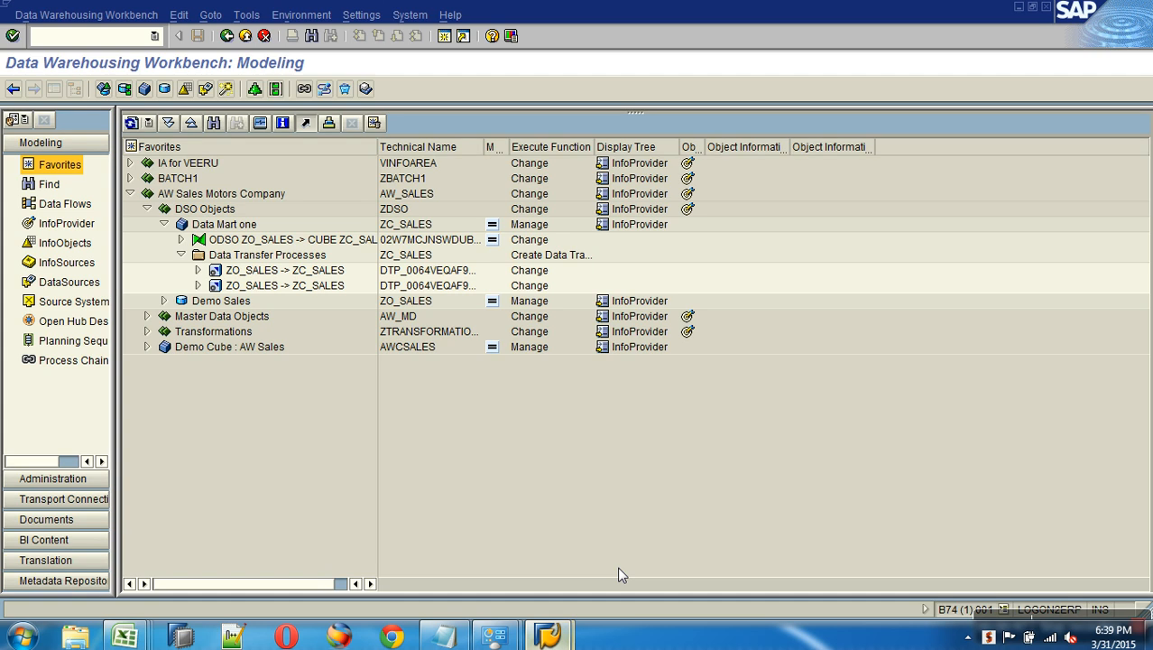
left_click(180, 255)
left_click(163, 224)
right_click(214, 241)
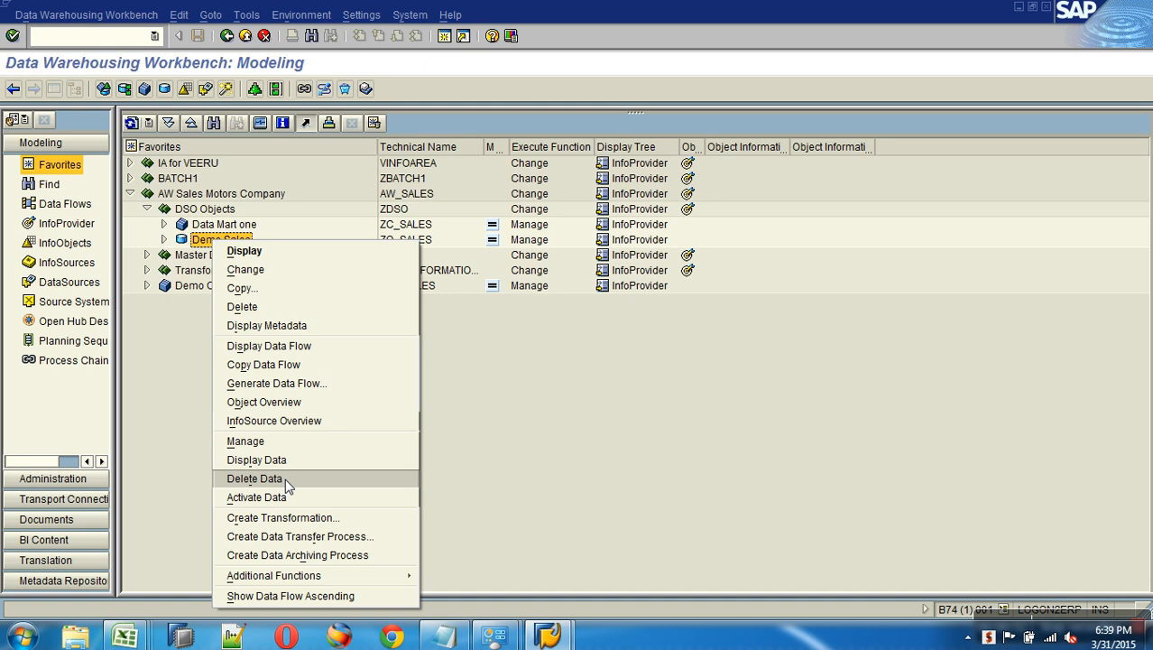
left_click(285, 478)
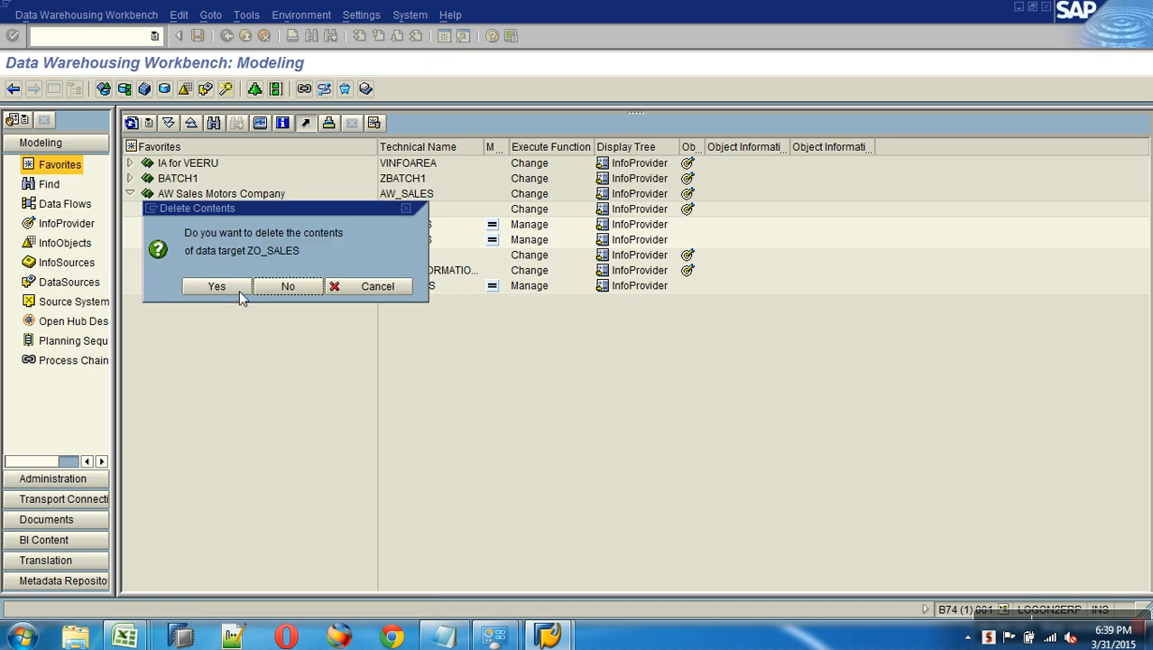
left_click(375, 291)
Step: Delete the entire contents of the Demo Sales DSO (ZO_SALES) from its Manage InfoProvider screen, and return to the modeling tree
right_click(232, 244)
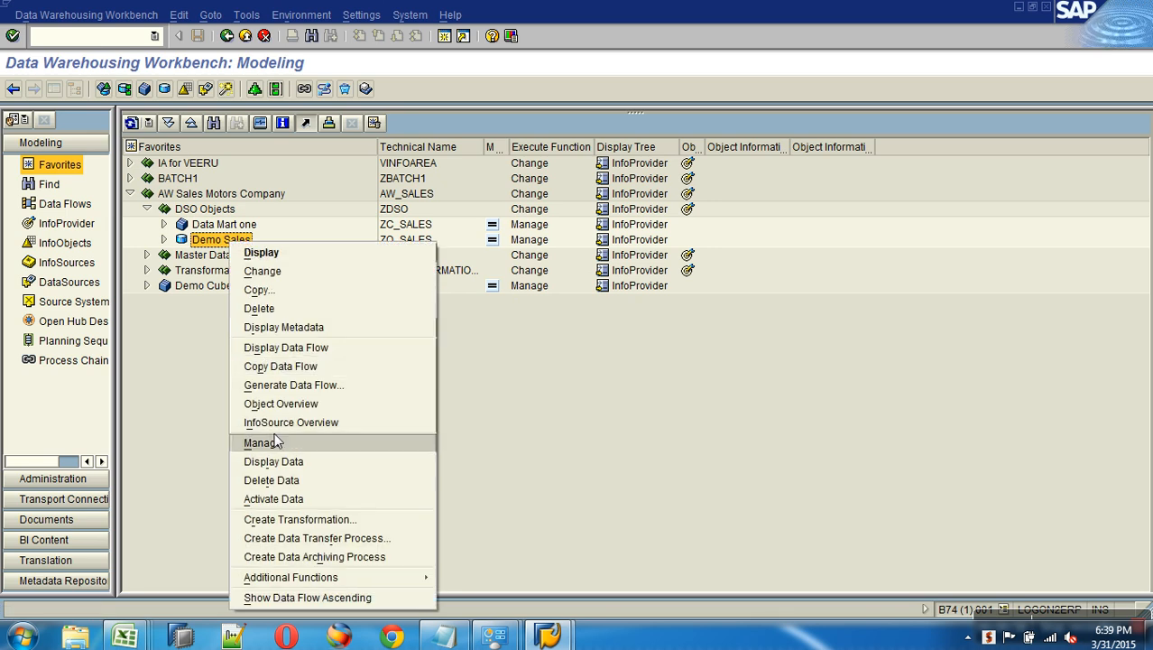
left_click(264, 440)
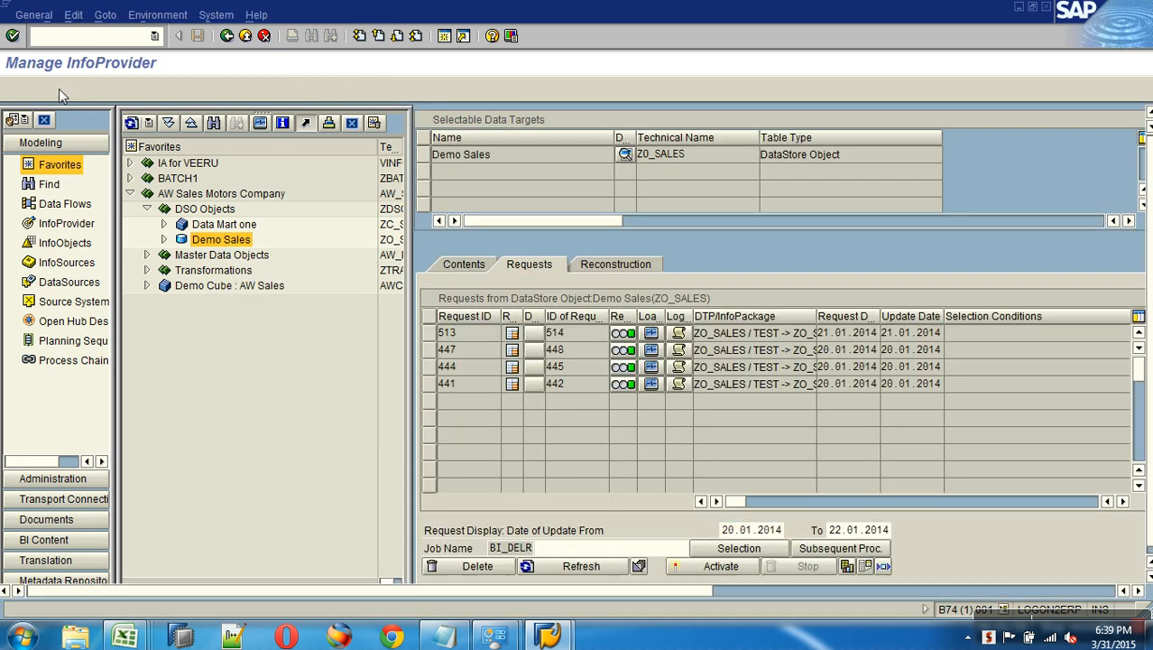
left_click(75, 88)
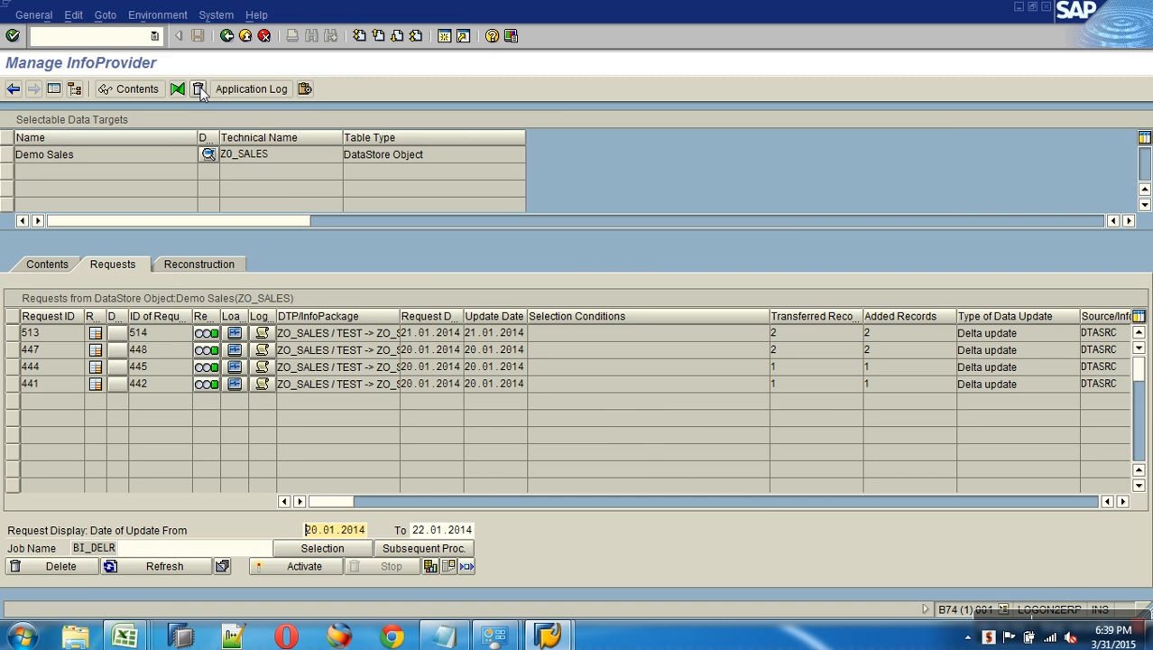
left_click(198, 90)
left_click(242, 287)
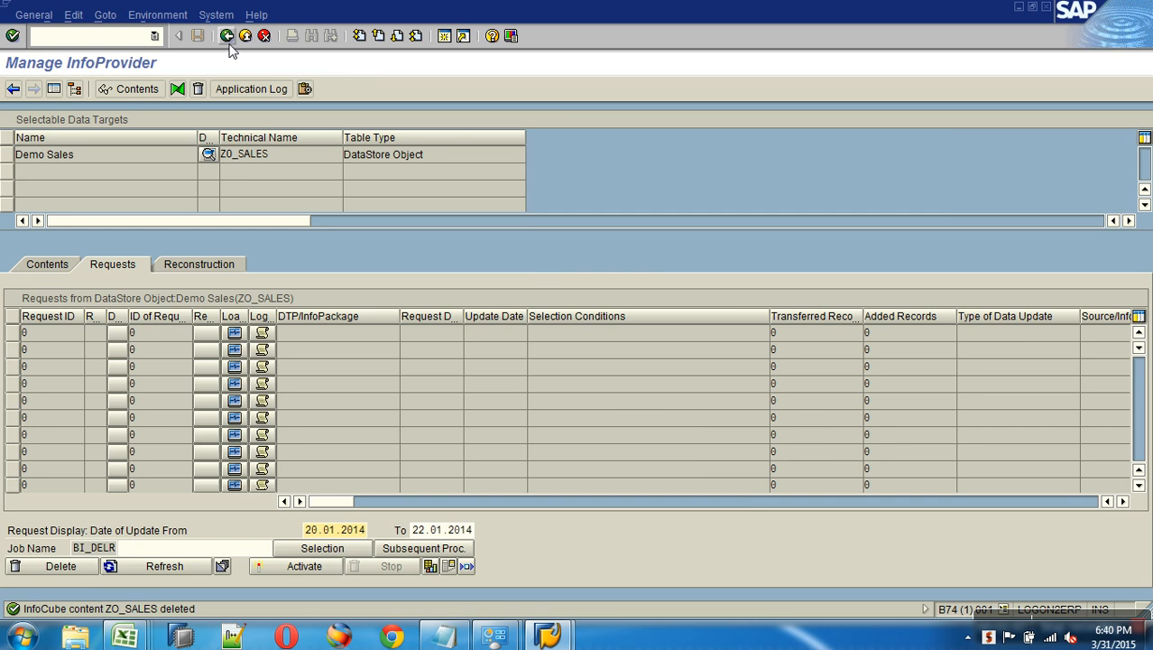
left_click(229, 40)
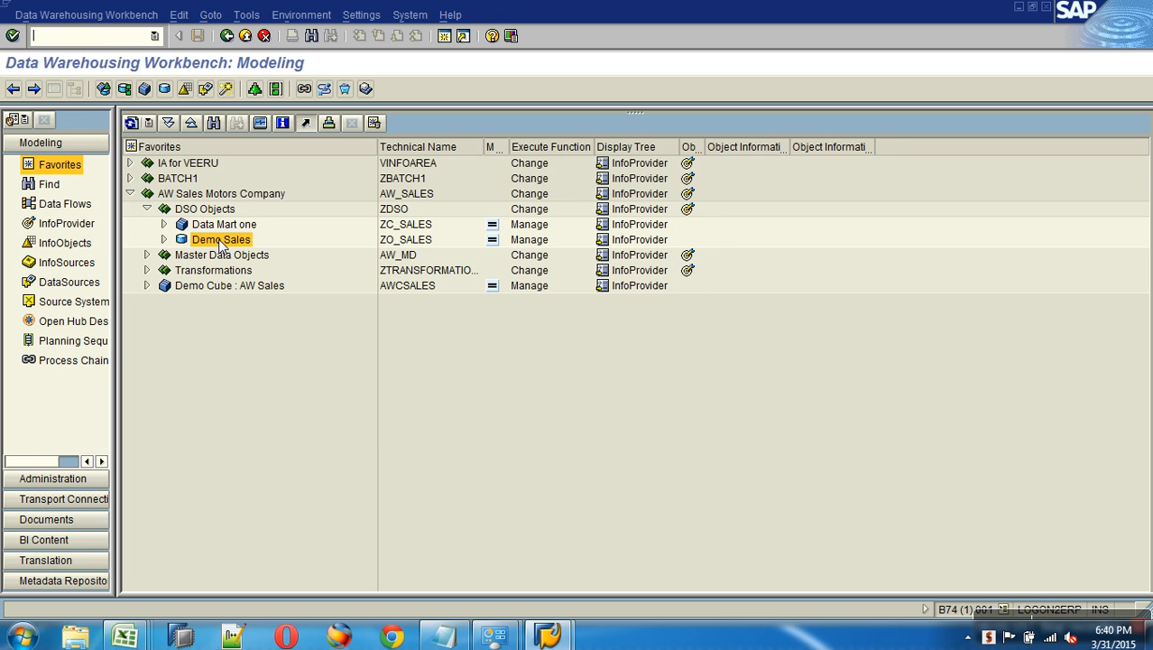
Step: Enable Get All New Data Request By Request in the ZO_SALES / TEST -> ZO_SALES data transfer process and activate it
left_click(164, 240)
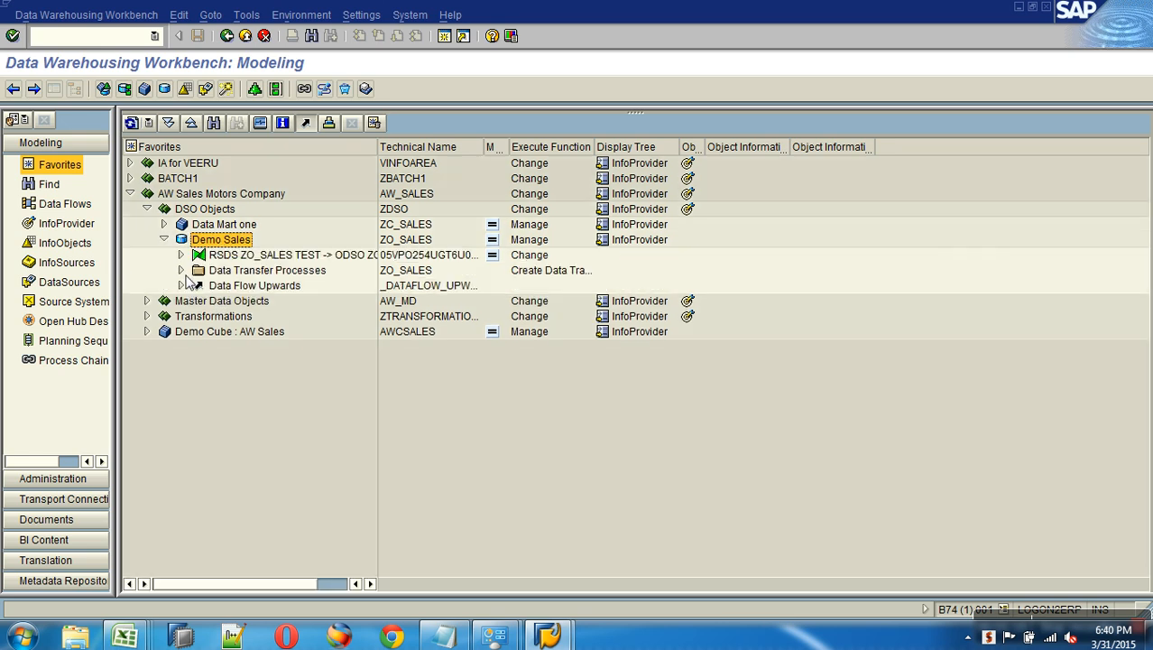
left_click(182, 270)
double_click(271, 285)
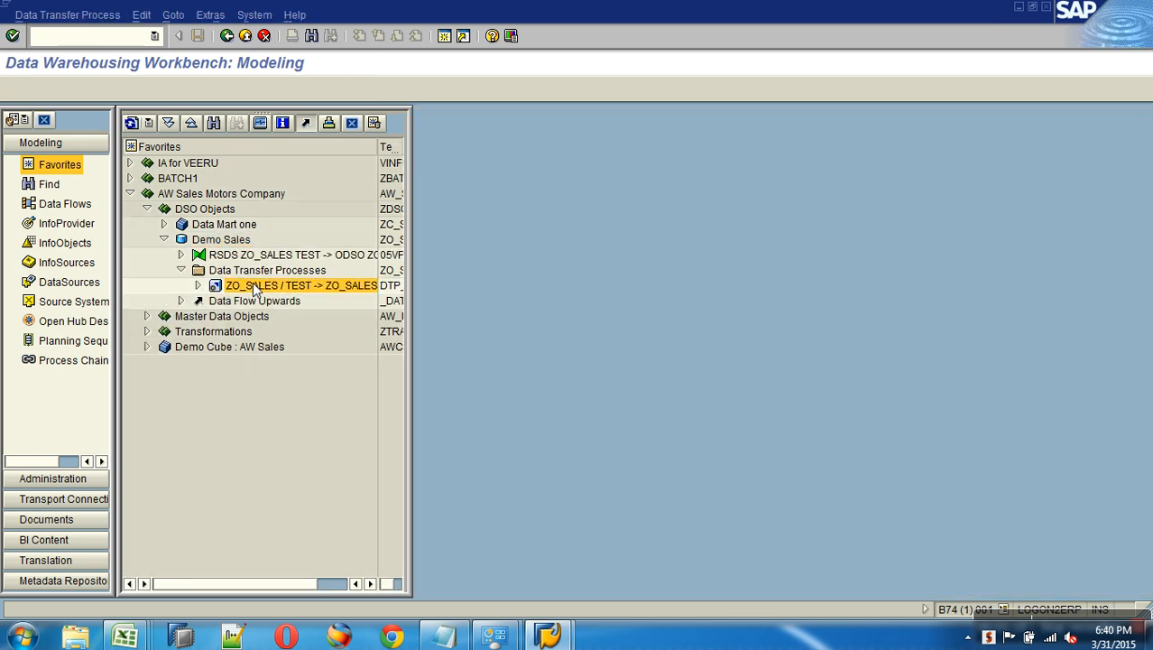
left_click(463, 209)
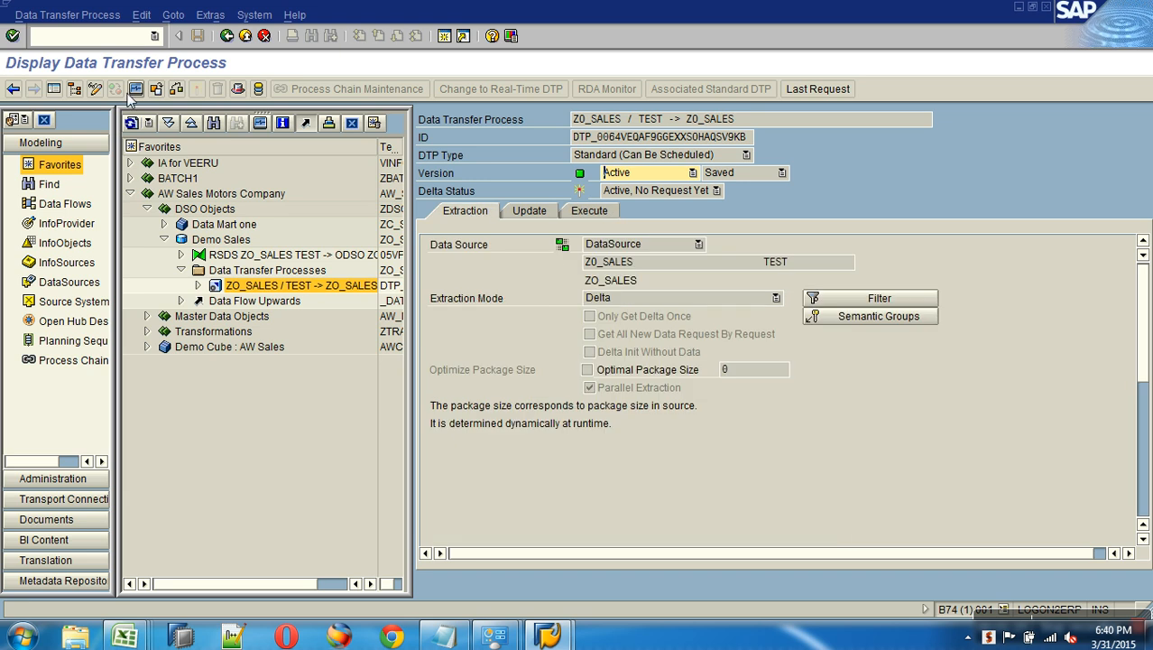
left_click(95, 89)
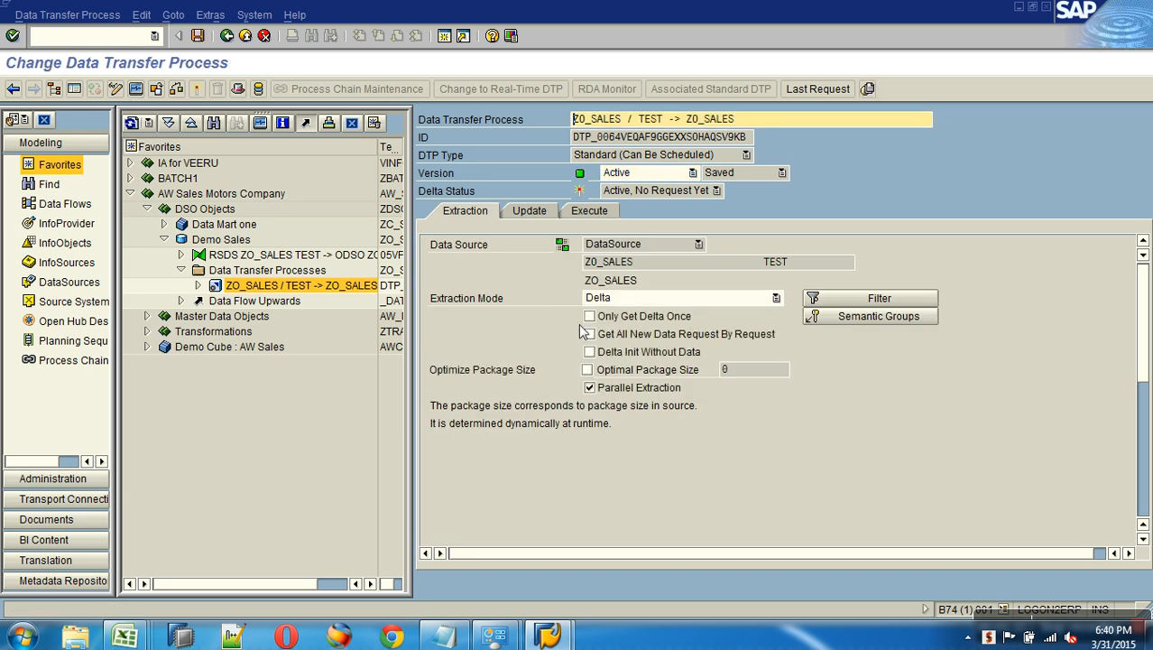
left_click(620, 336)
left_click(196, 89)
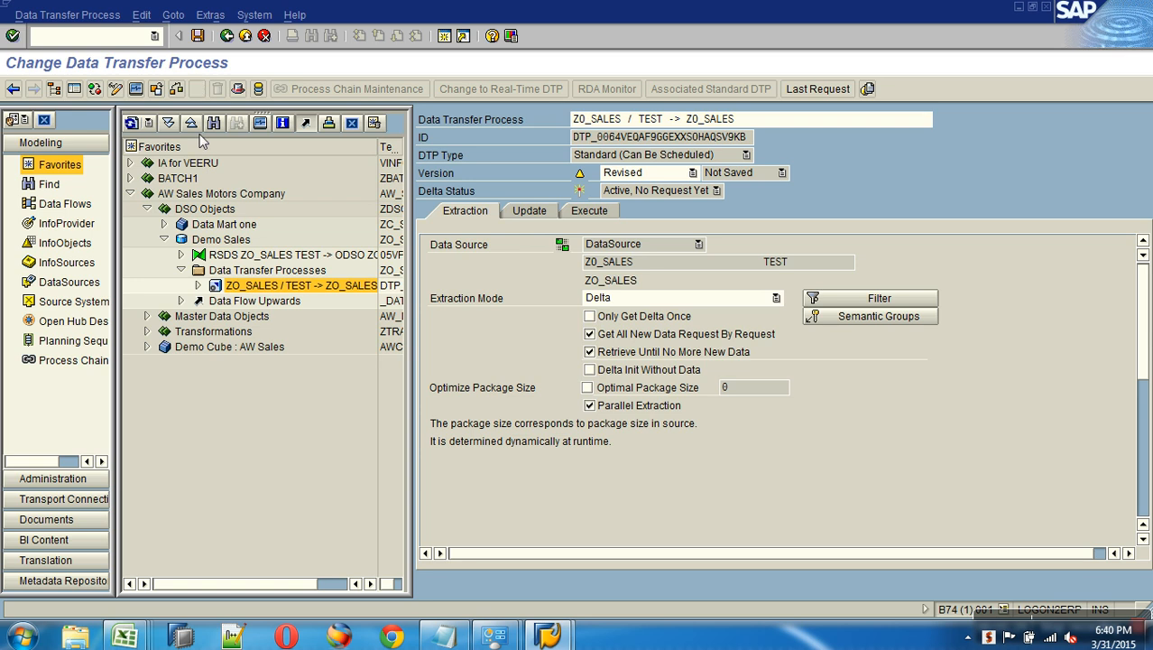
Step: Execute the ZO_SALES / TEST -> ZO_SALES data transfer process, display its request monitor and leave the monitor
left_click(592, 213)
left_click(843, 370)
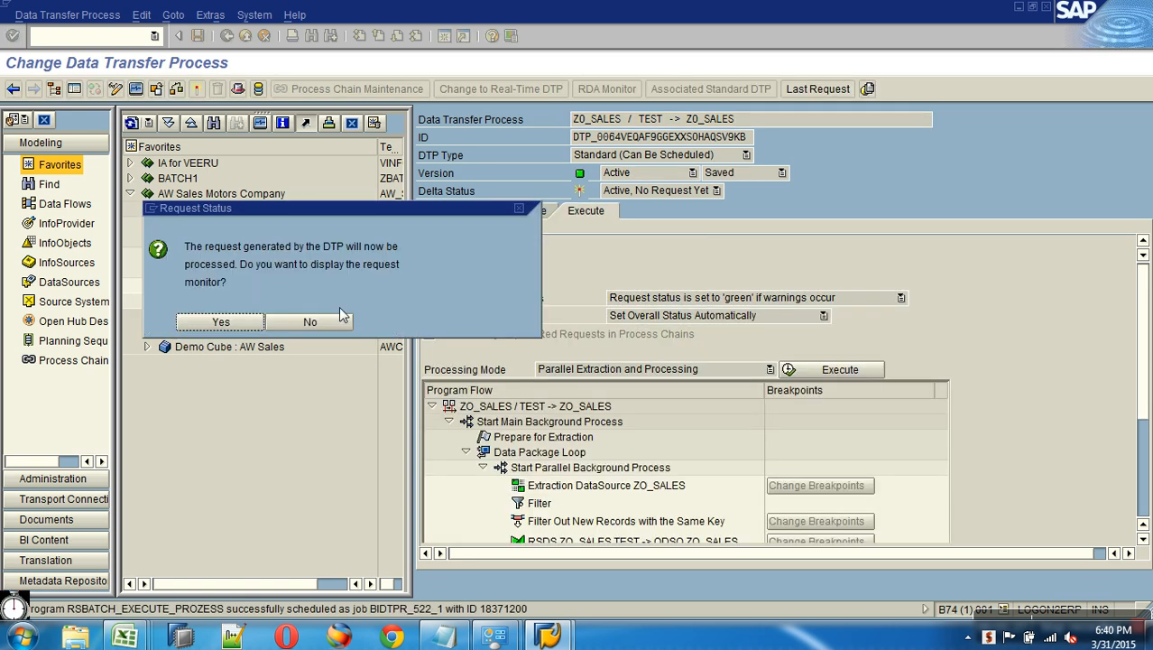
left_click(221, 322)
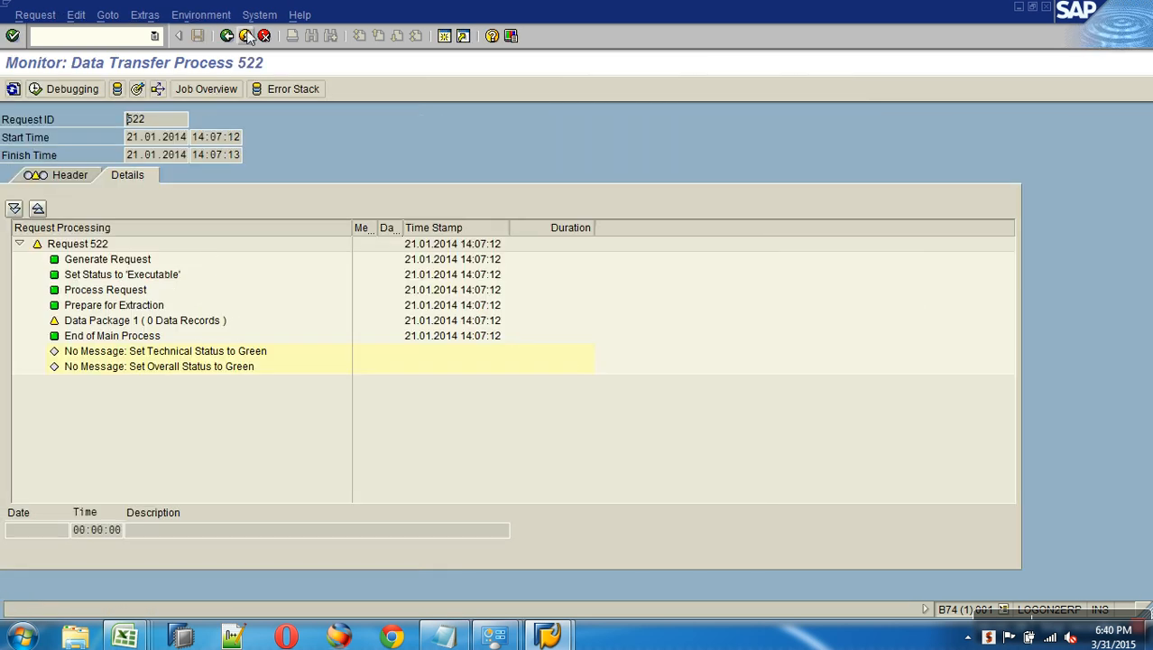
left_click(245, 35)
Step: Open the Manage InfoProvider screen for the Demo Sales DSO and look over the newly loaded requests
right_click(221, 239)
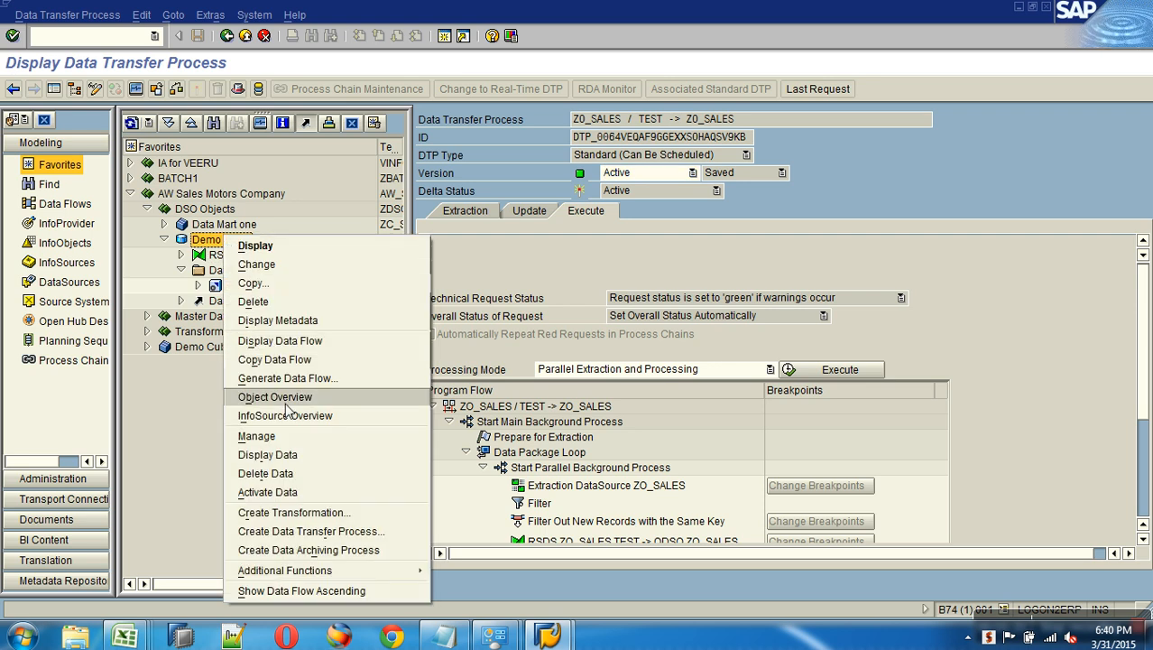
left_click(291, 438)
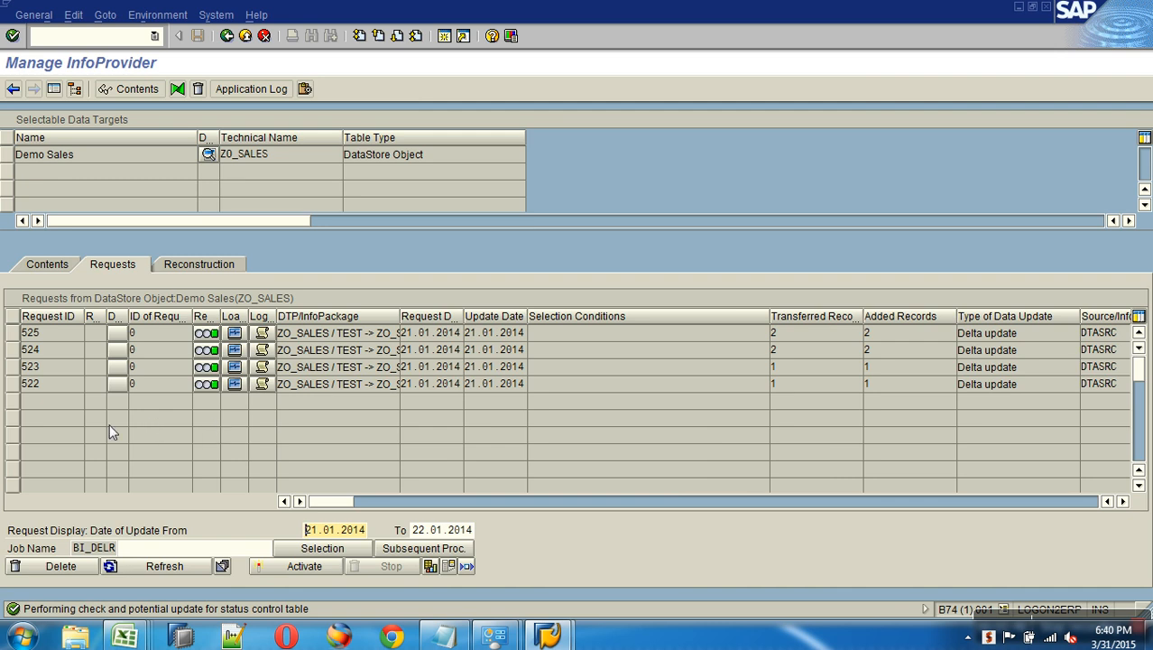
left_click(66, 338)
left_click(67, 353)
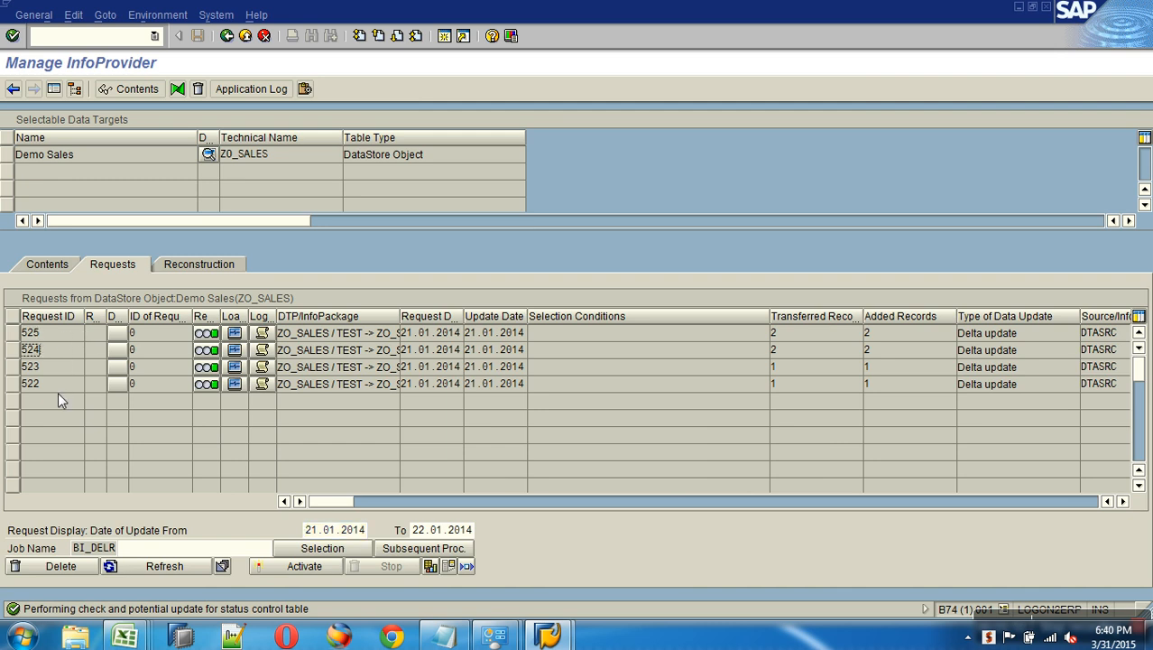
Step: Start the activation of requests 522 to 525 together in the Demo Sales DSO
left_click(300, 566)
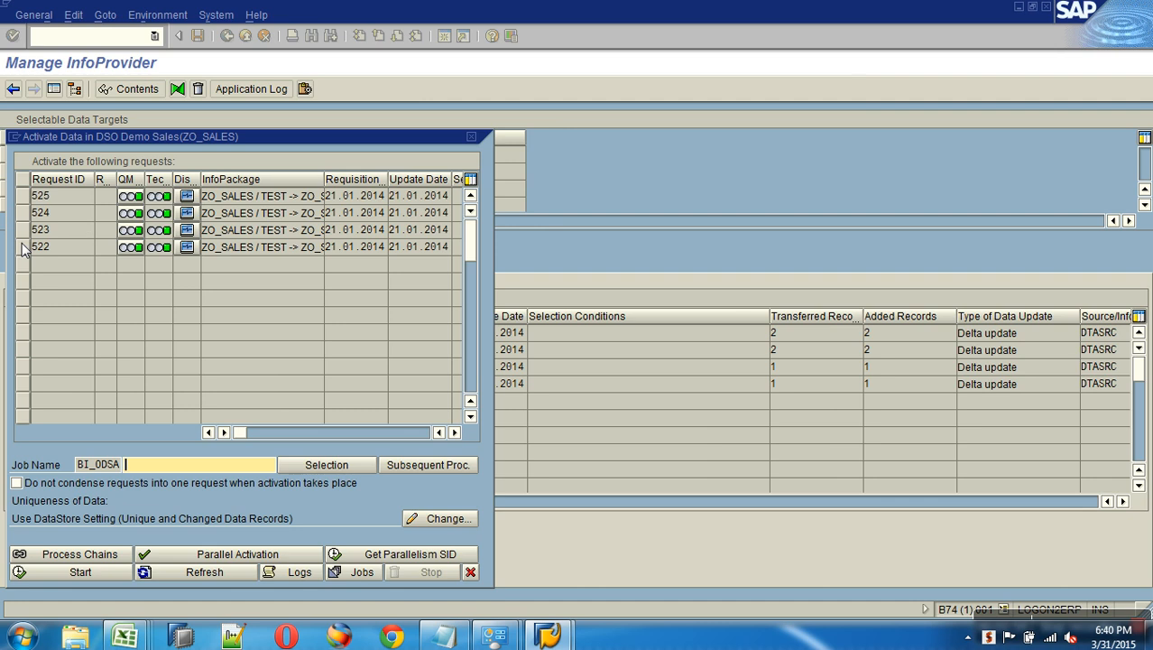
left_click(26, 245)
left_click_drag(26, 244, 26, 195)
left_click(86, 570)
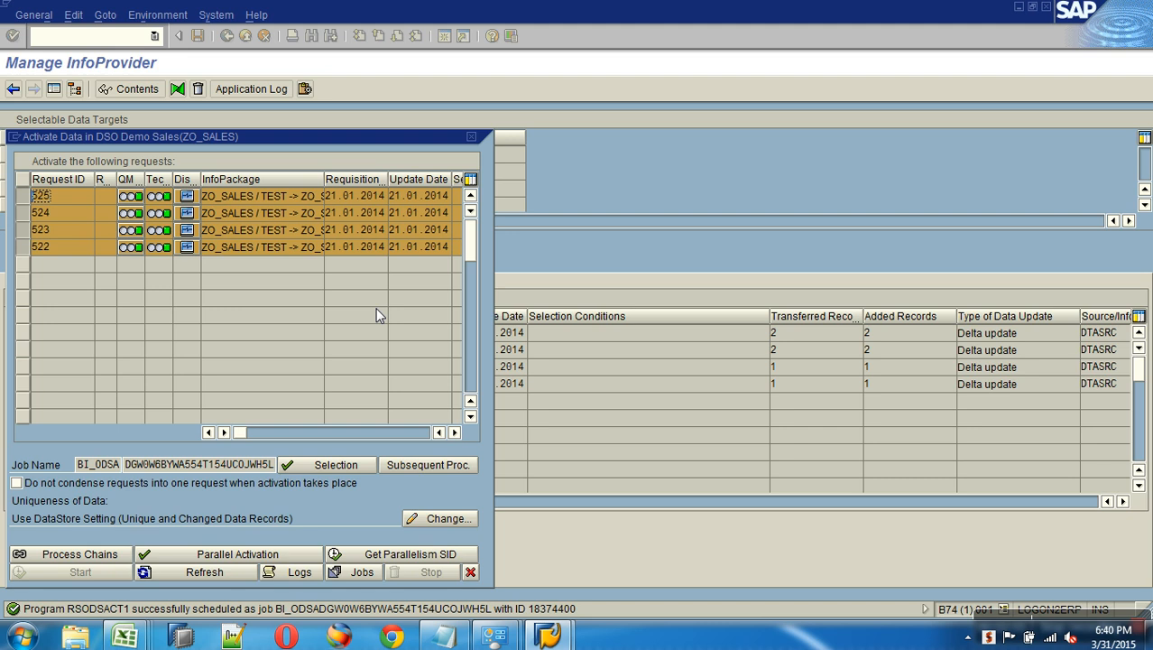
Step: Refresh the activation list until no requests remain to activate, and close the activation dialog
left_click(215, 570)
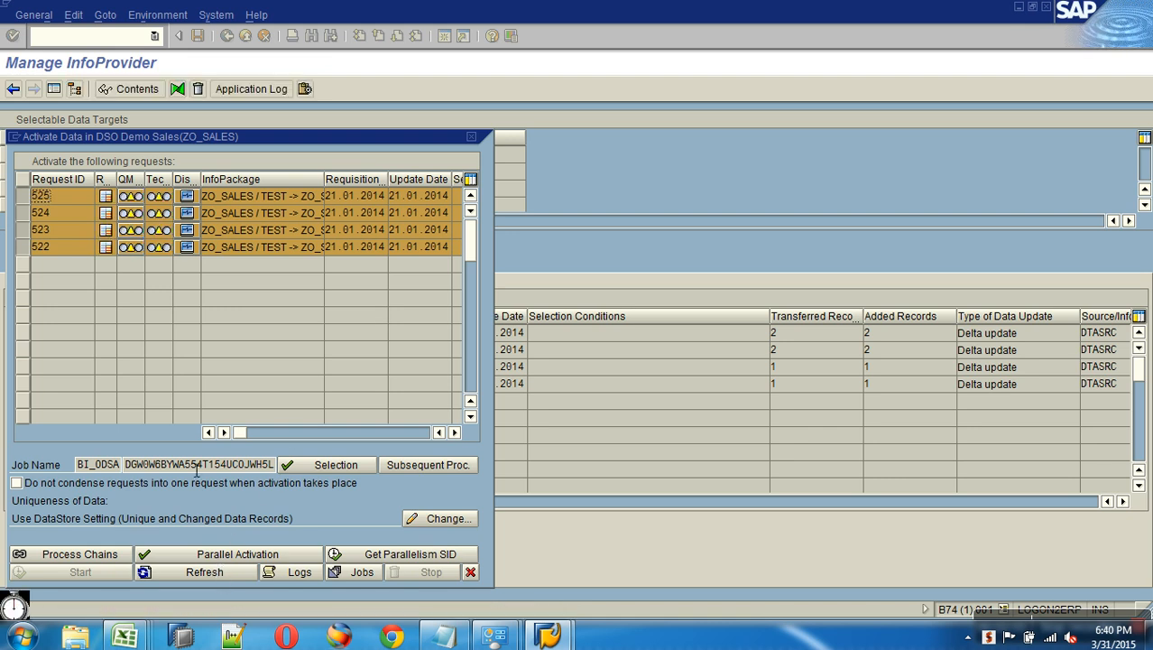
left_click(194, 575)
left_click(224, 571)
left_click(228, 577)
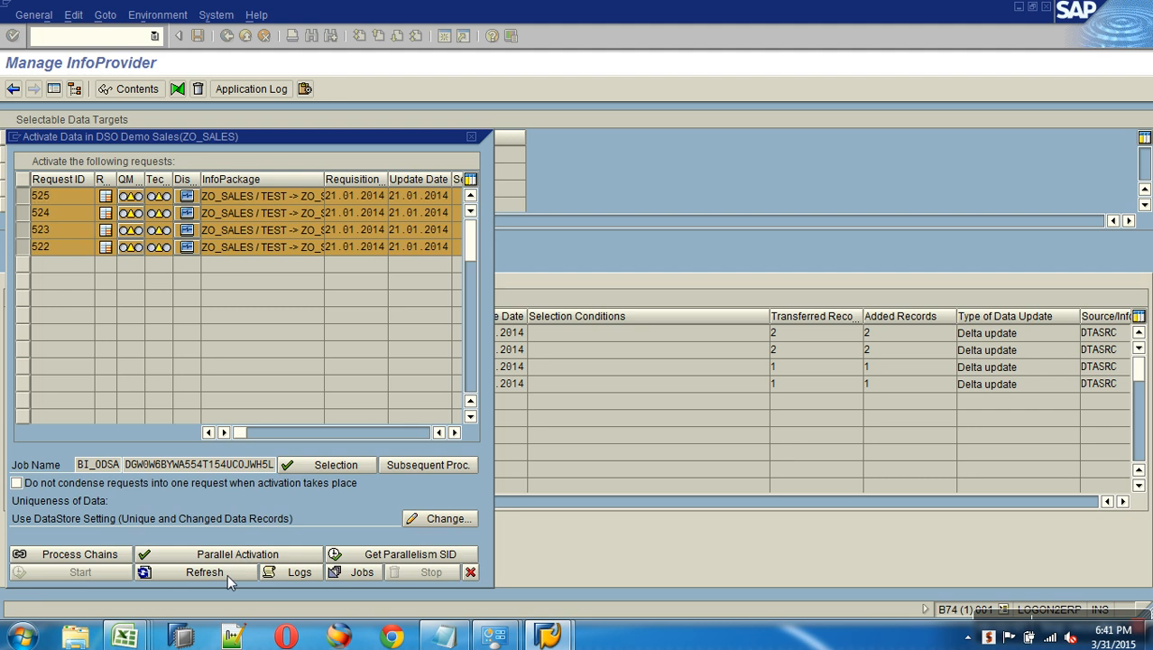
left_click(222, 574)
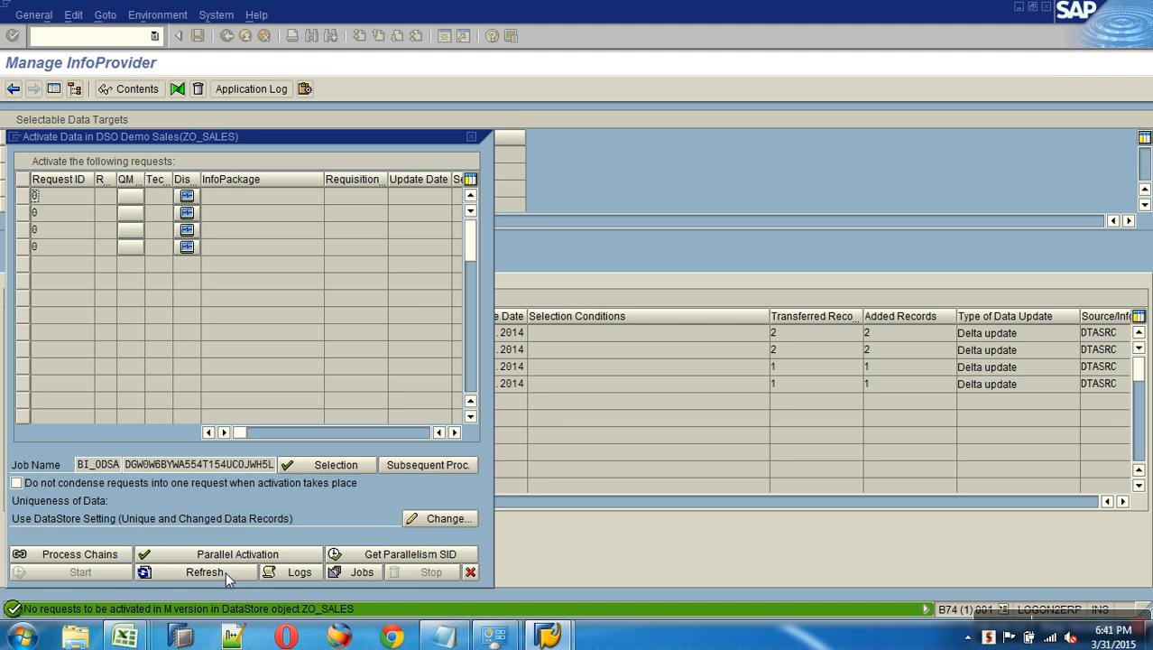
left_click(470, 571)
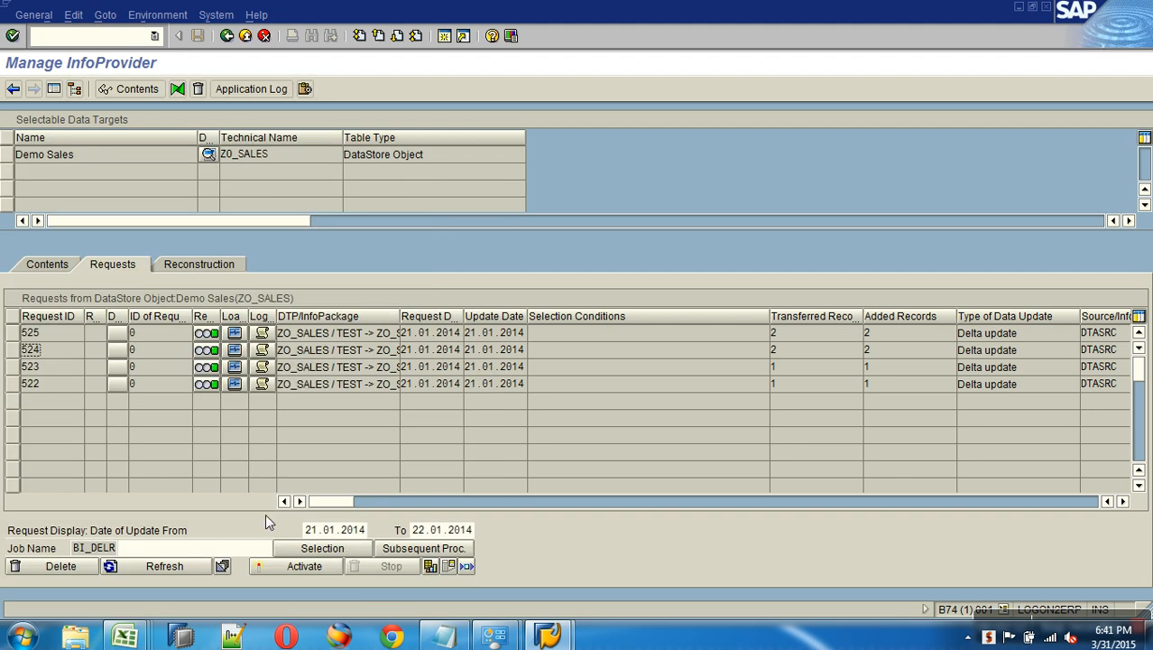
Step: Refresh the DSO's request list and check the activation request IDs of requests 522 to 525
left_click(181, 570)
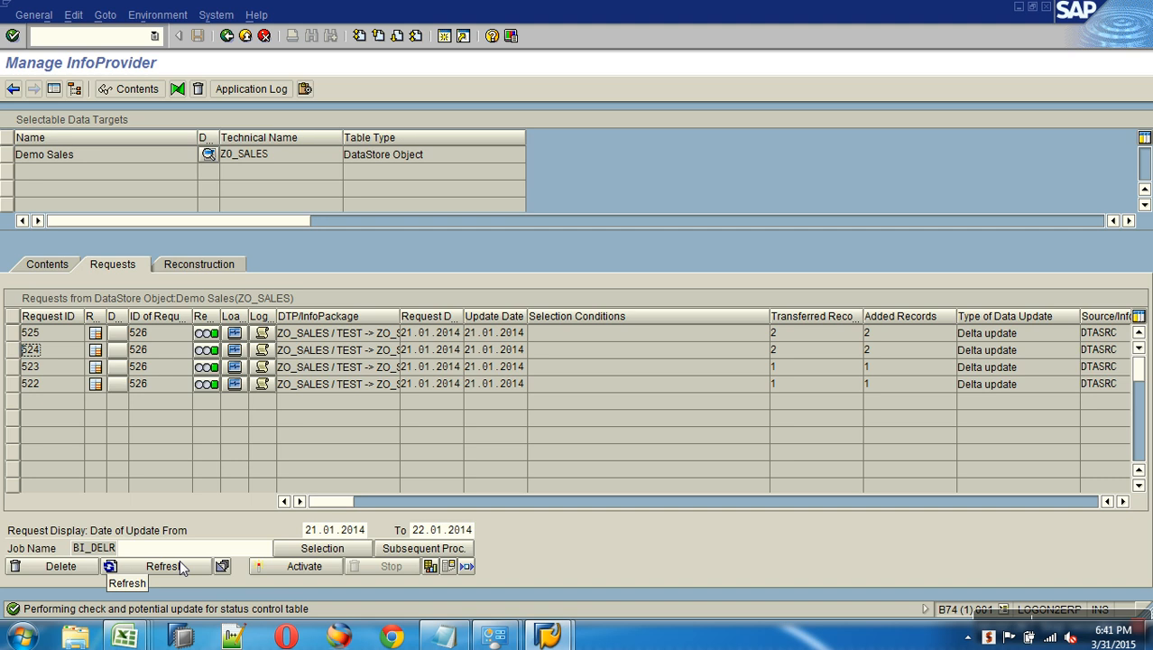
left_click(54, 388)
left_click(55, 369)
left_click(57, 355)
left_click(60, 340)
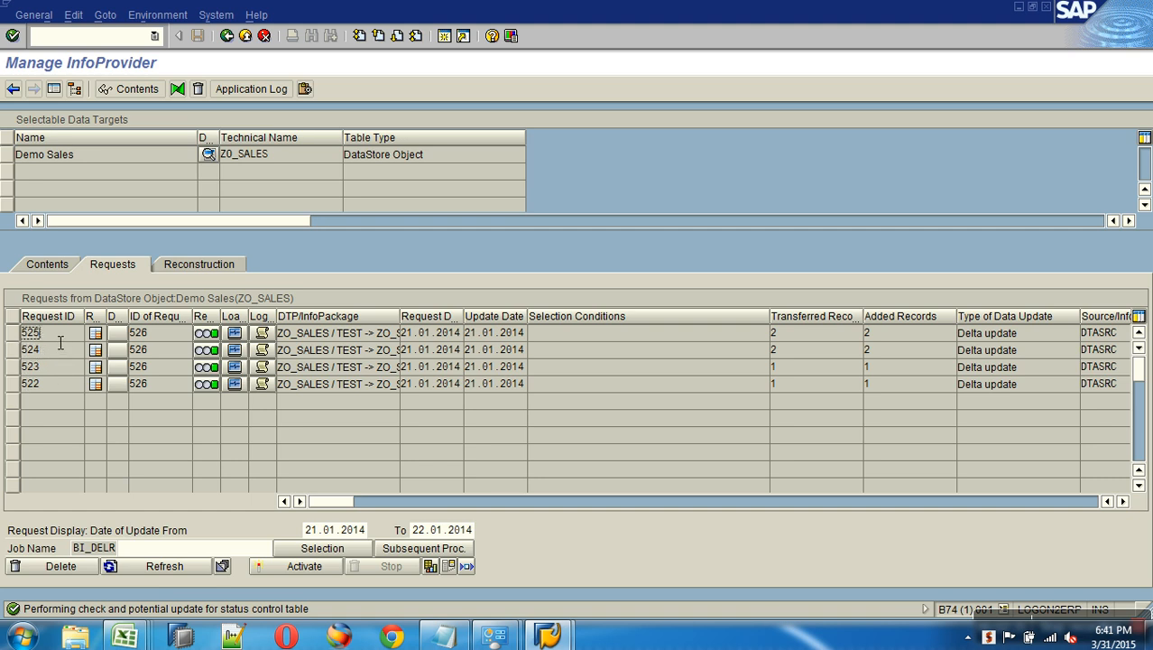
Step: Compare the activation request IDs and the generated PSA request numbers of requests 522 to 525
left_click(165, 333)
left_click(165, 350)
left_click(165, 366)
left_click(157, 386)
left_click(1091, 501)
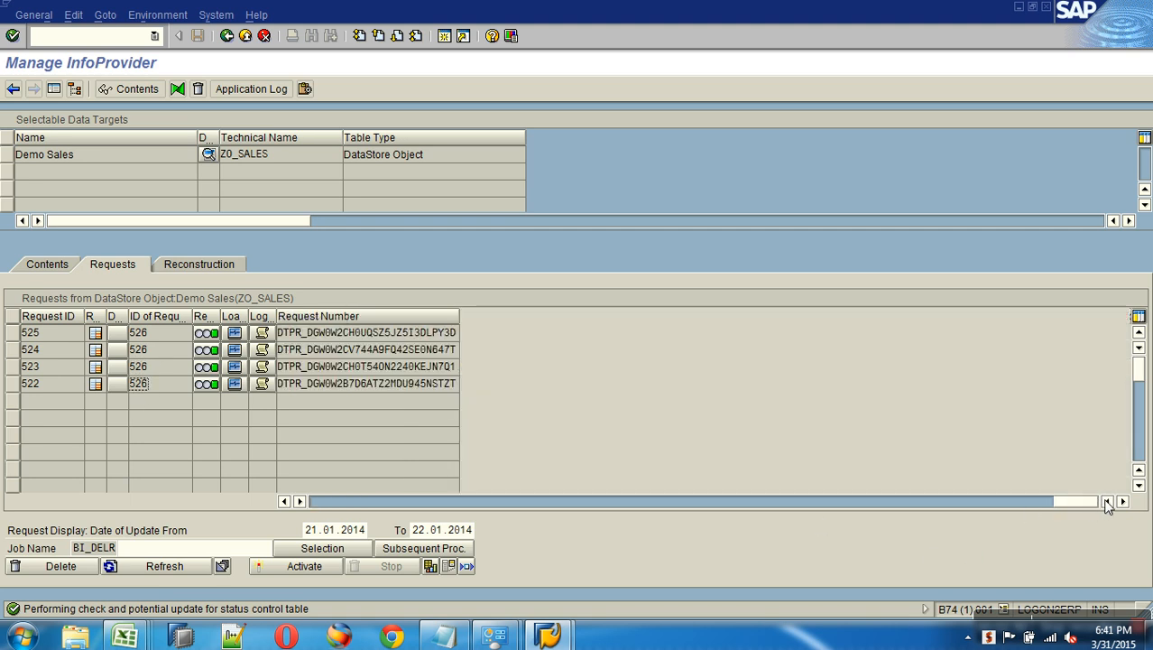
left_click(1107, 502)
left_click(342, 337)
left_click_drag(441, 338, 498, 379)
left_click_drag(429, 386, 513, 387)
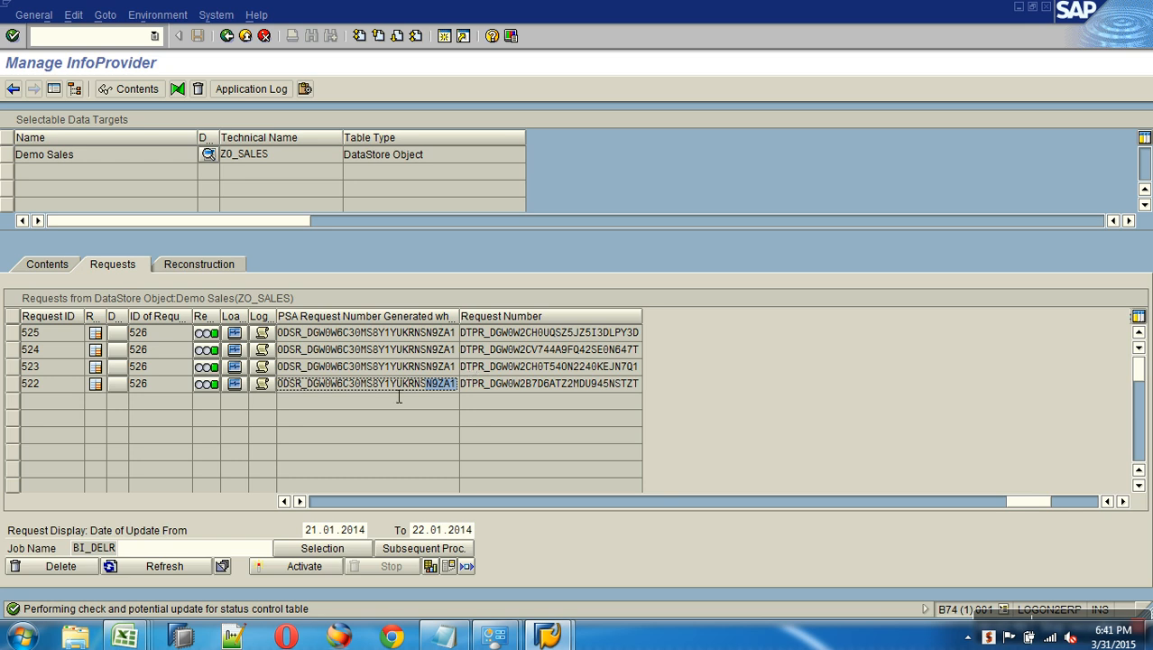
Step: Mark request 525, display all entries in the DSO's active data table, and return to Manage InfoProvider
left_click(13, 333)
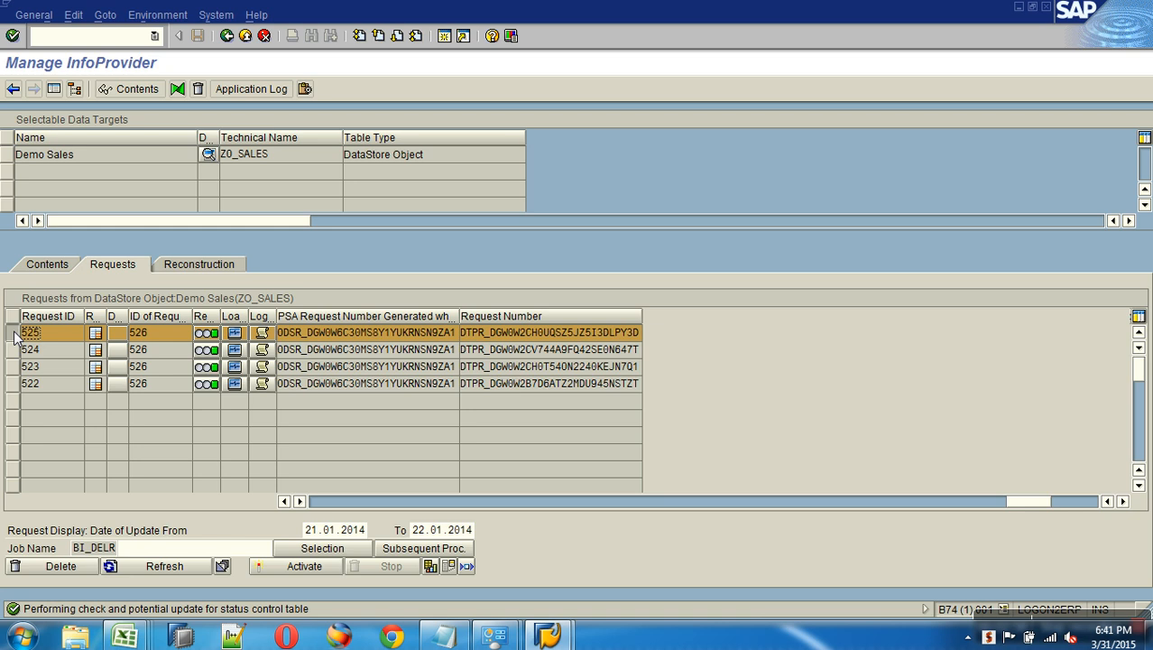
left_click(31, 268)
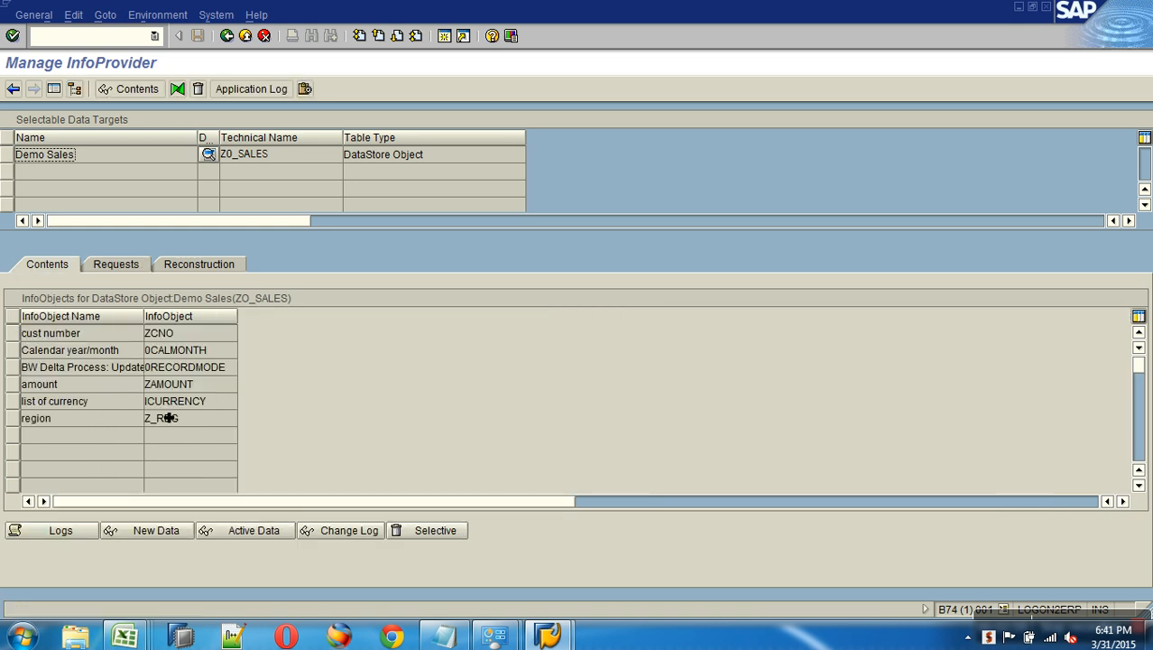
left_click(261, 530)
left_click(13, 90)
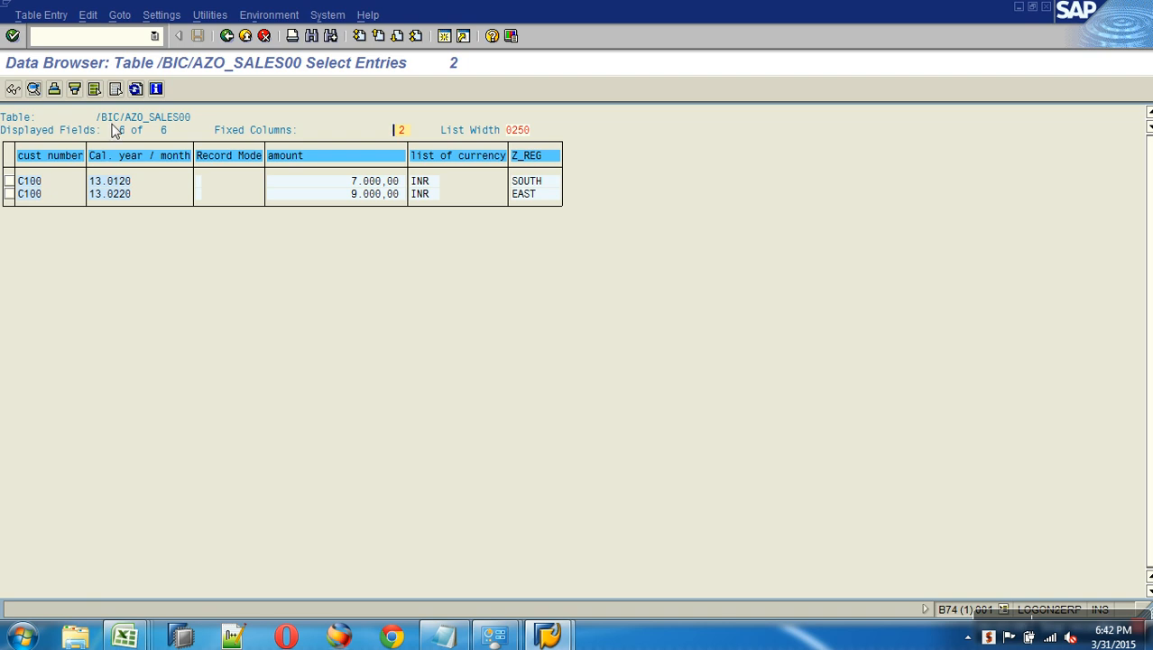
left_click(227, 36)
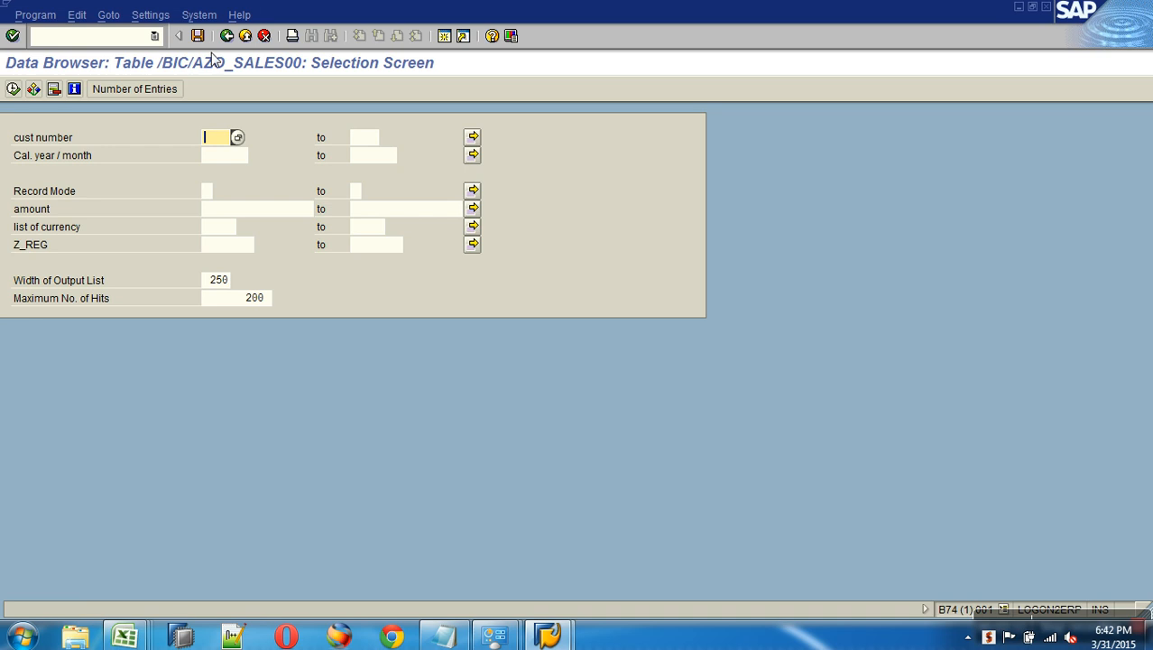
left_click(226, 36)
Step: Copy request 525's generated PSA request number, display the change log entries filtered by it, and return to Manage InfoProvider
left_click(124, 266)
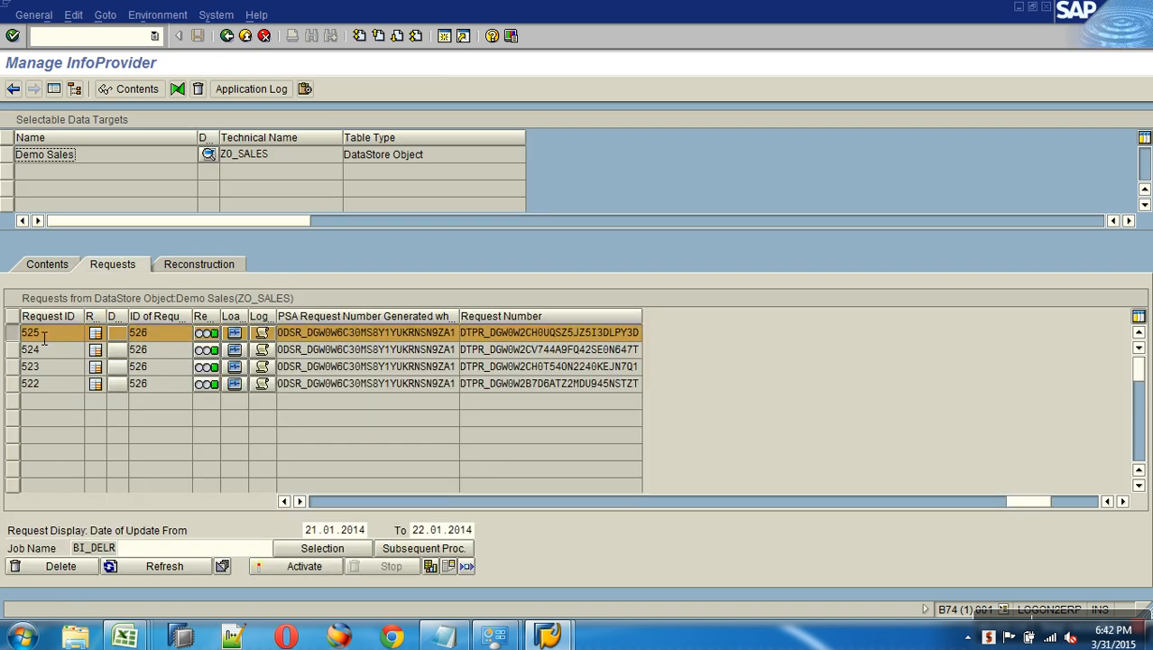
left_click_drag(279, 334, 506, 306)
key("ctrl+c")
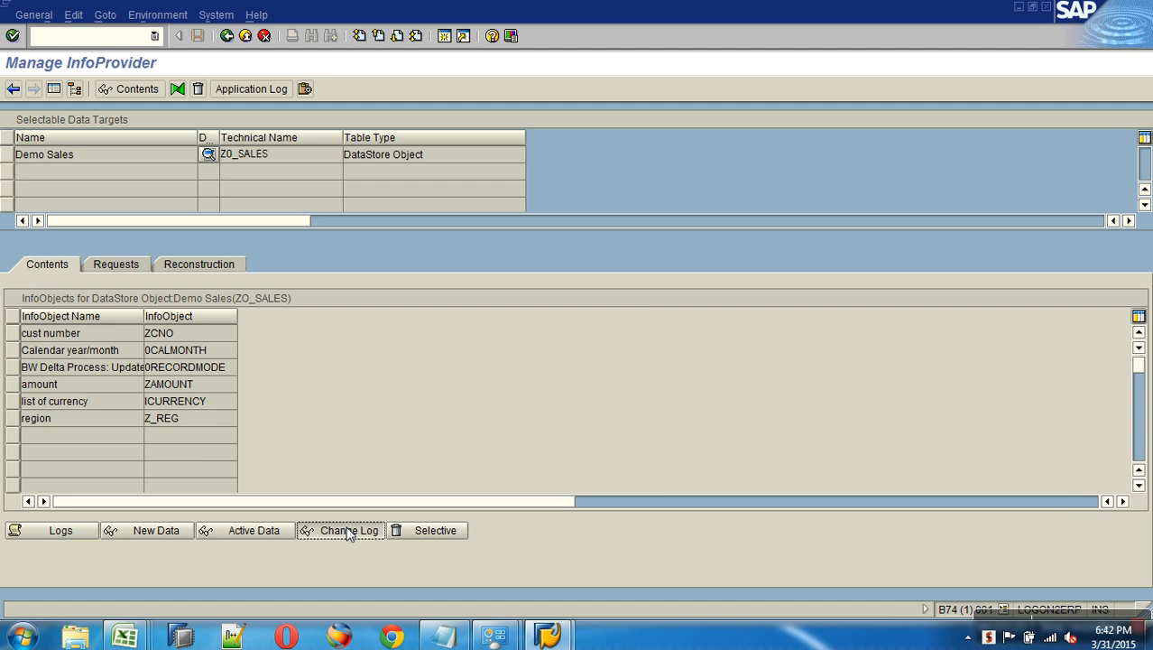
left_click(348, 531)
left_click(224, 140)
key("ctrl+v")
left_click(12, 88)
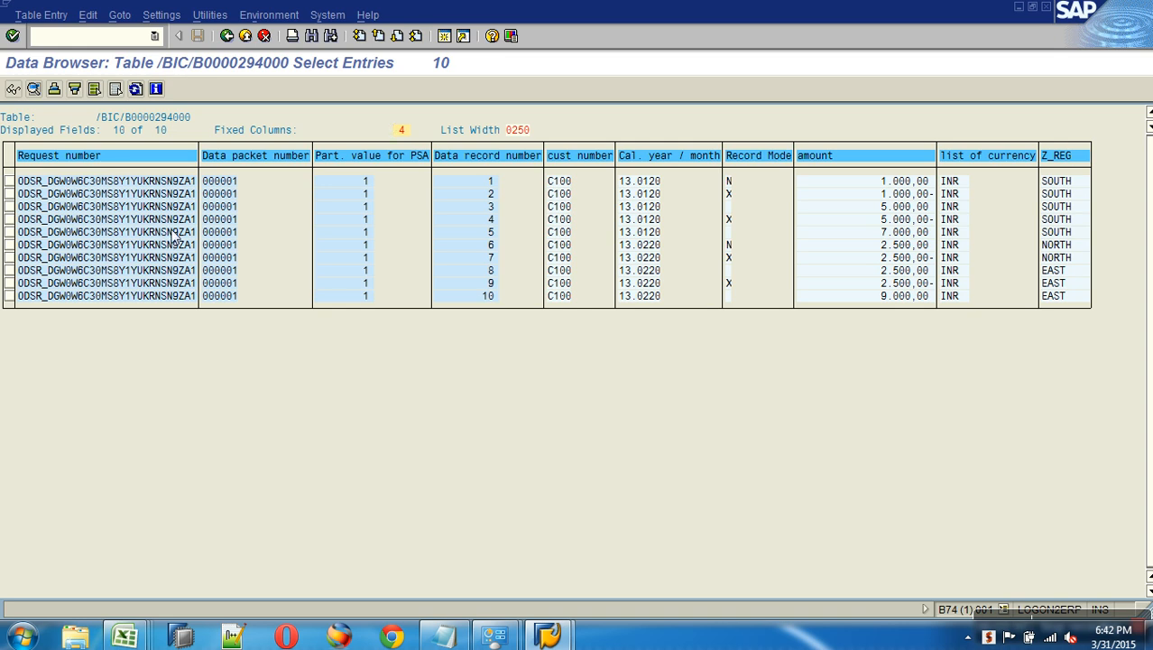
left_click(226, 36)
left_click(226, 36)
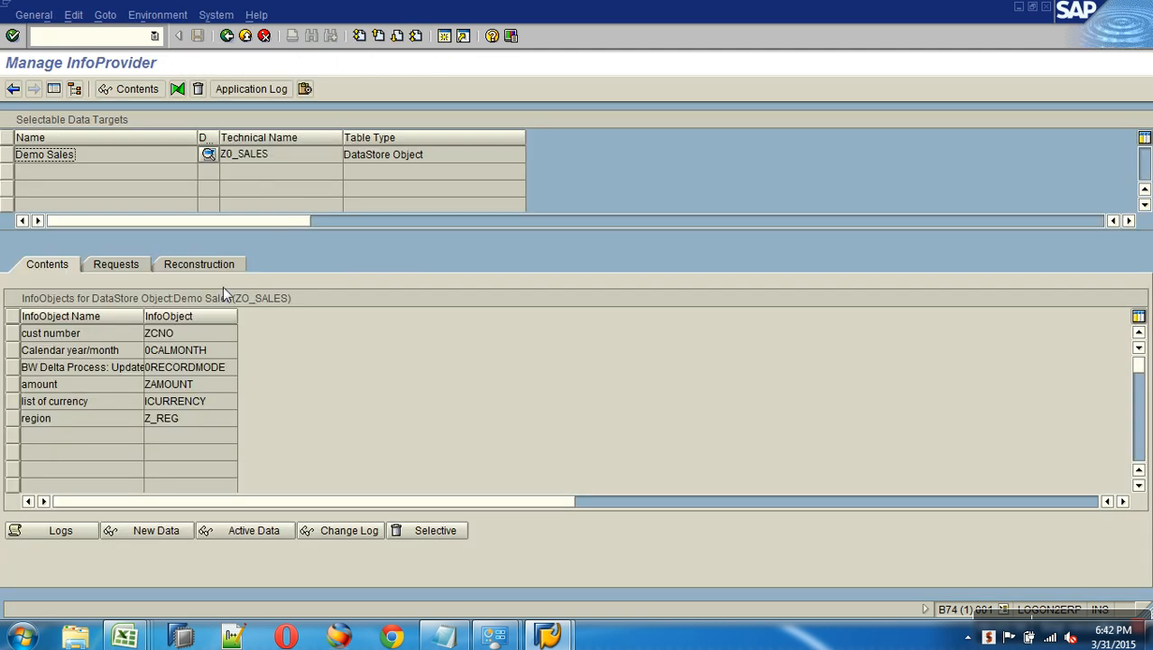
Step: Delete request 525 from the Demo Sales request list and confirm the deletion
left_click(119, 264)
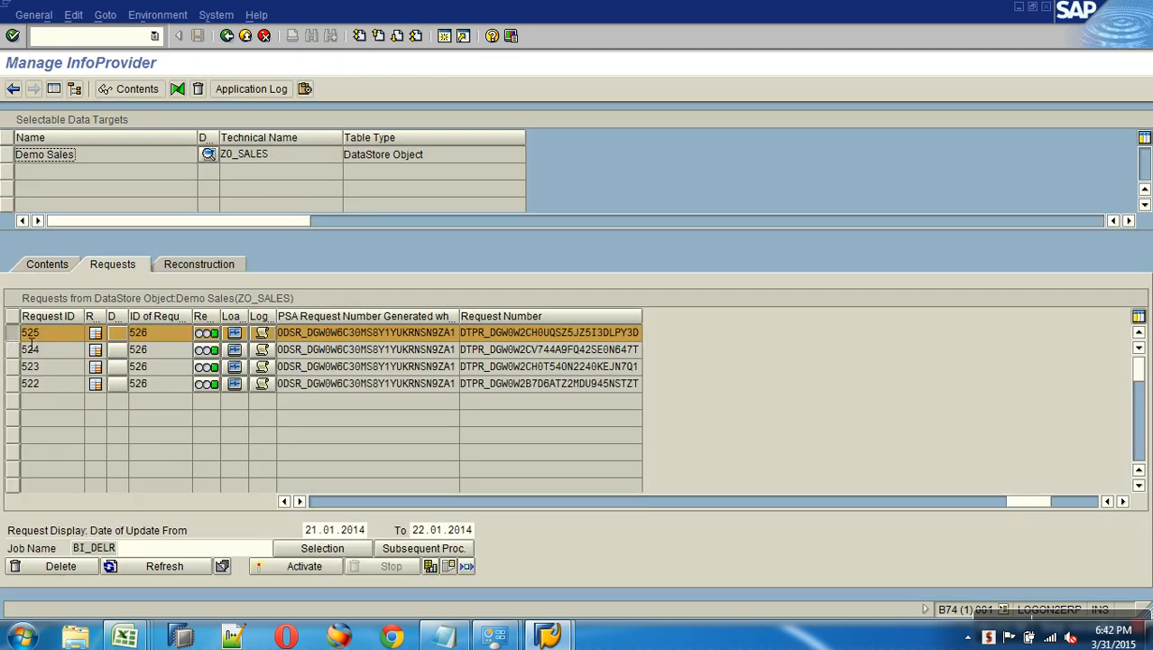
left_click(50, 365)
left_click(51, 387)
left_click(36, 568)
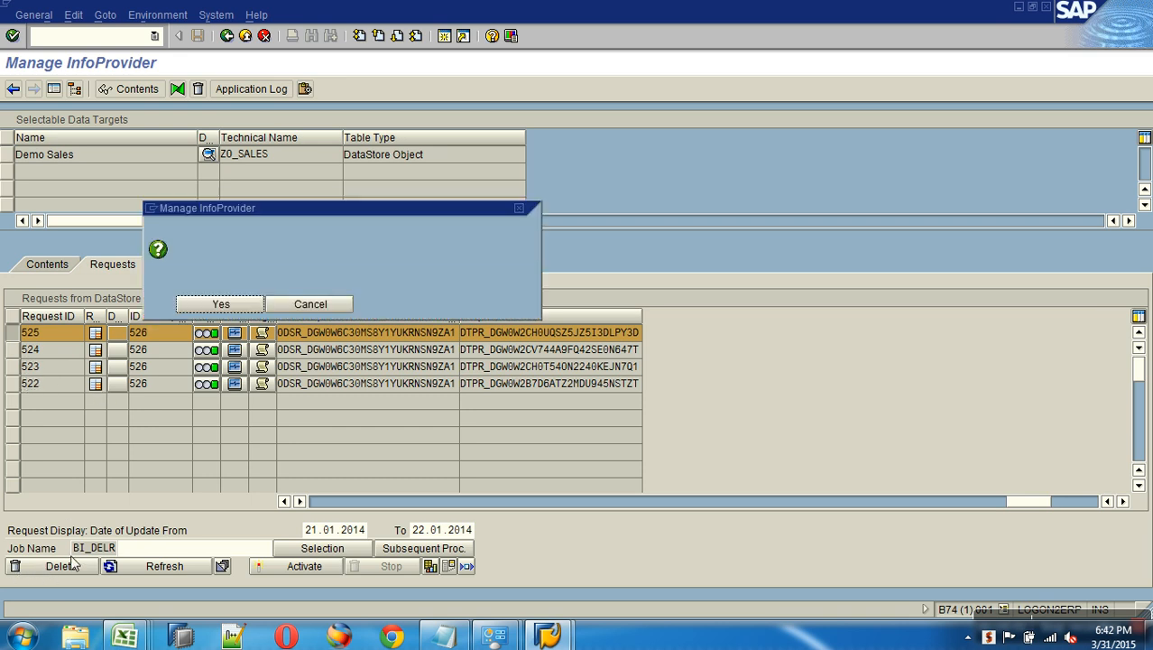
left_click(222, 305)
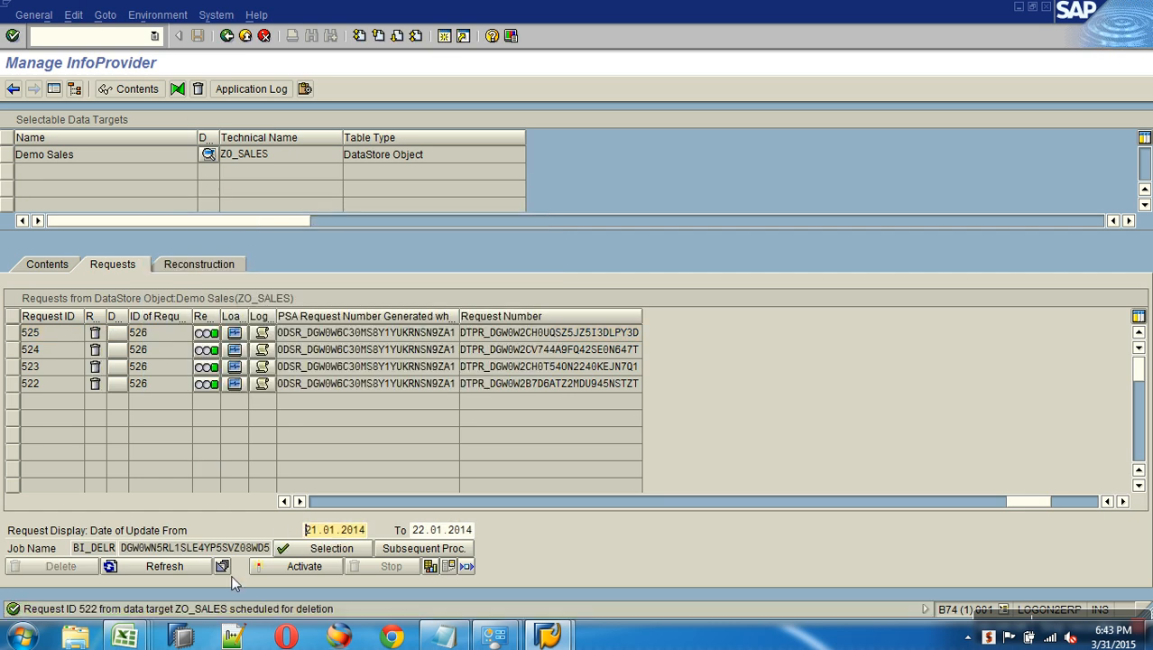
Step: Apply the status changes for ZO_SALES and refresh the request list until the deleted requests are gone
left_click(184, 567)
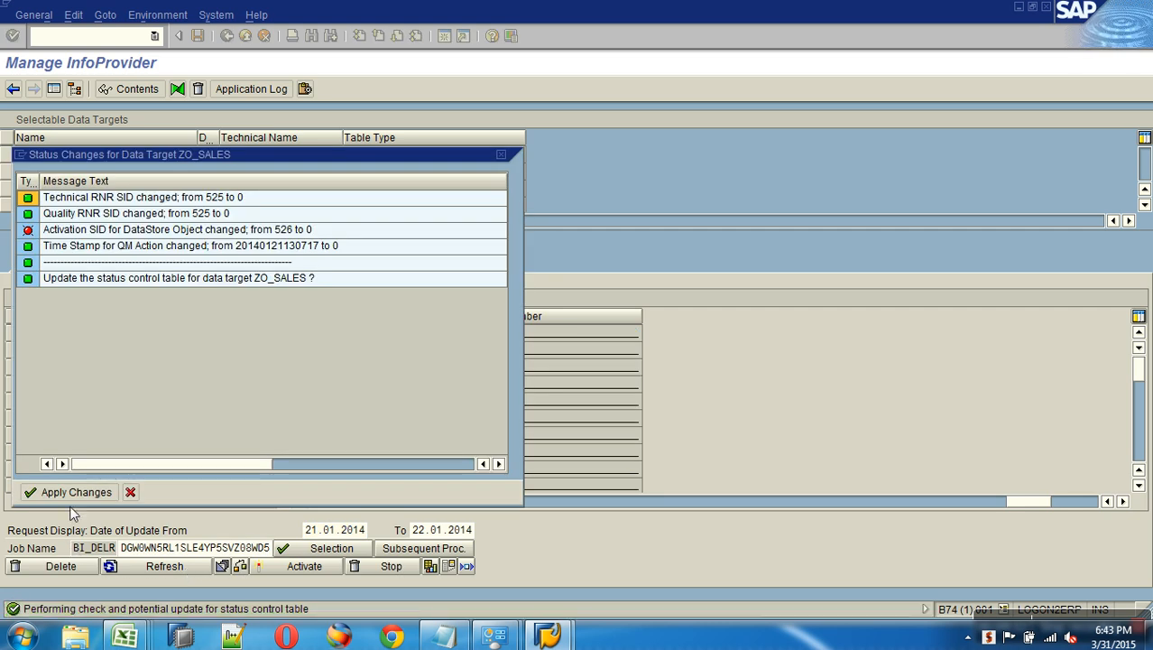
left_click(74, 496)
left_click(155, 566)
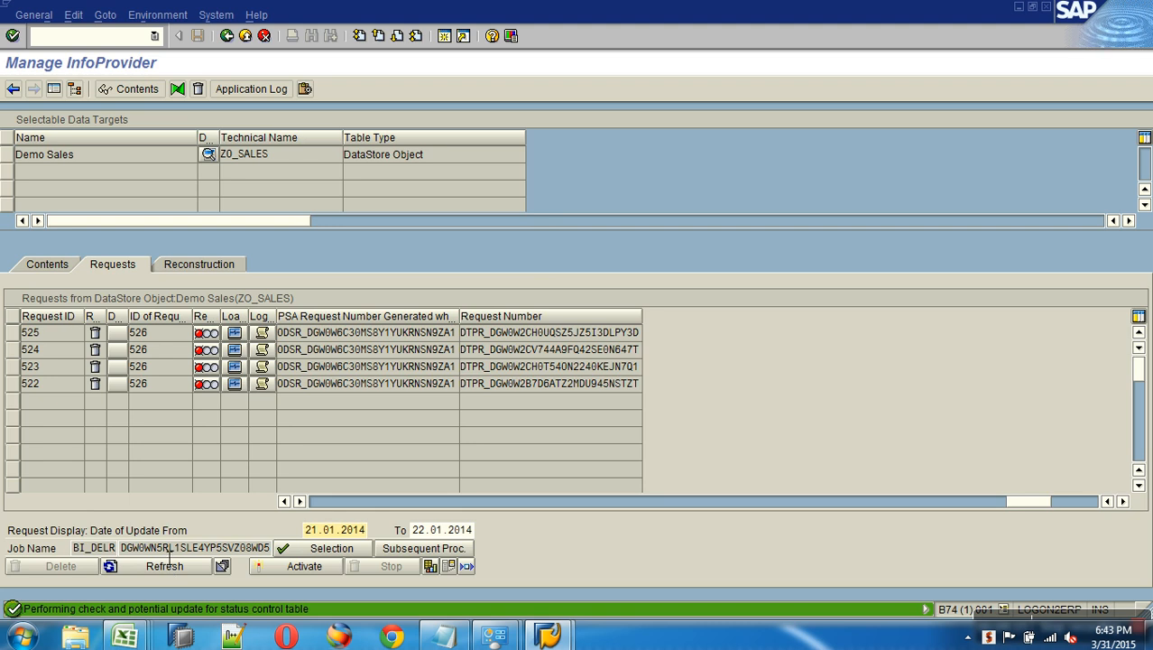
left_click(175, 568)
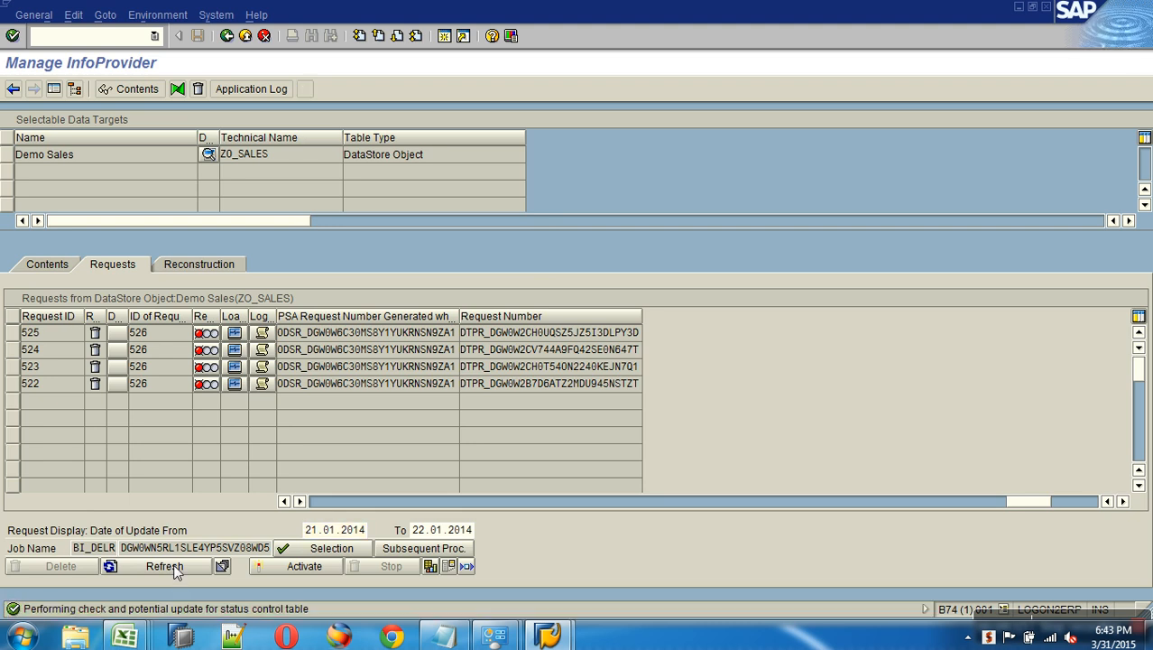
left_click(175, 569)
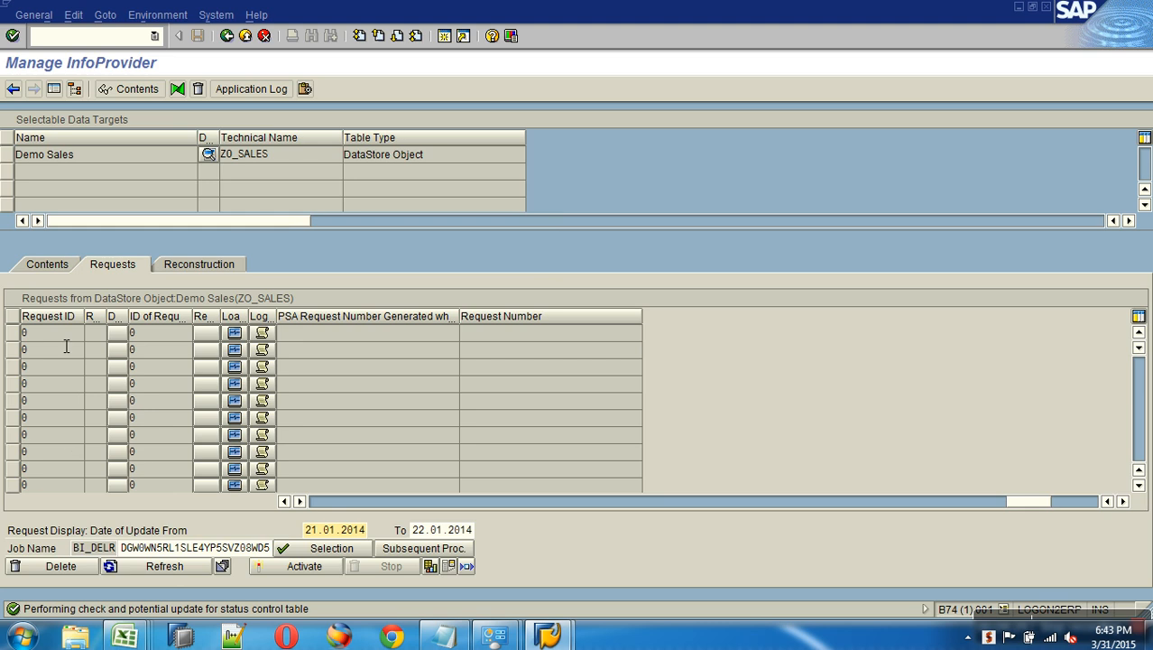
Step: Query the DSO's change log table without any selection criteria to check for remaining entries
left_click(54, 266)
left_click(327, 530)
left_click(13, 89)
left_click(14, 89)
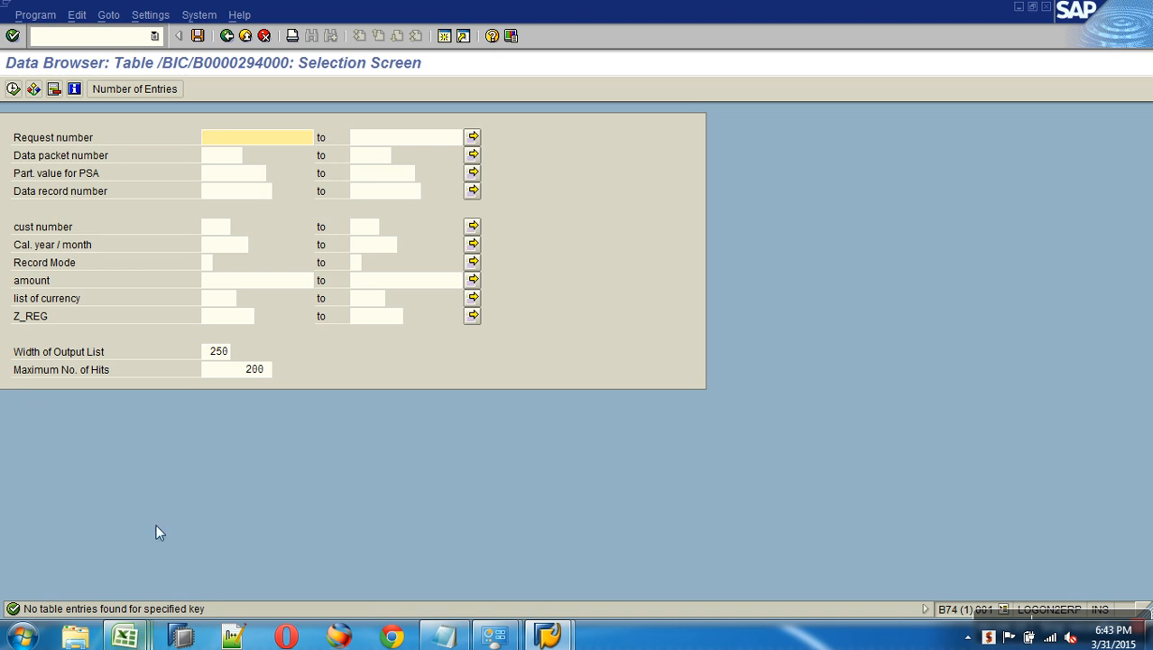
Step: Restart the Data Warehousing Workbench with transaction rsa1 and expand AW Sales Motors Company down to the Demo Sales data transfer processes
left_click(245, 36)
left_click(245, 36)
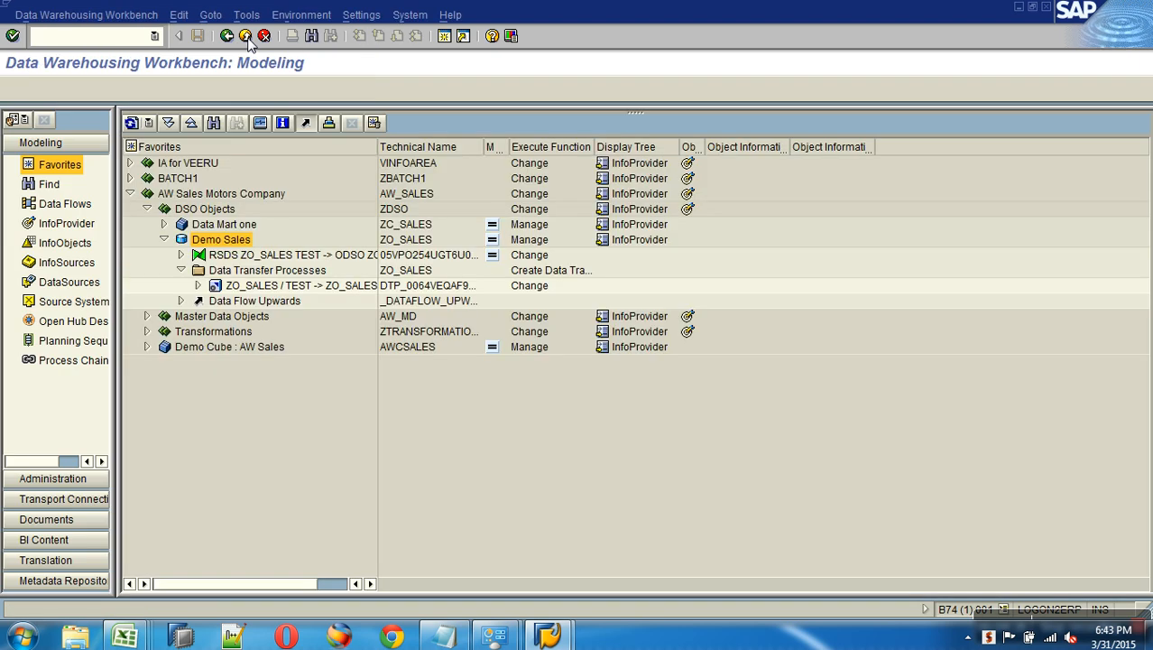
left_click(244, 36)
type("trs")
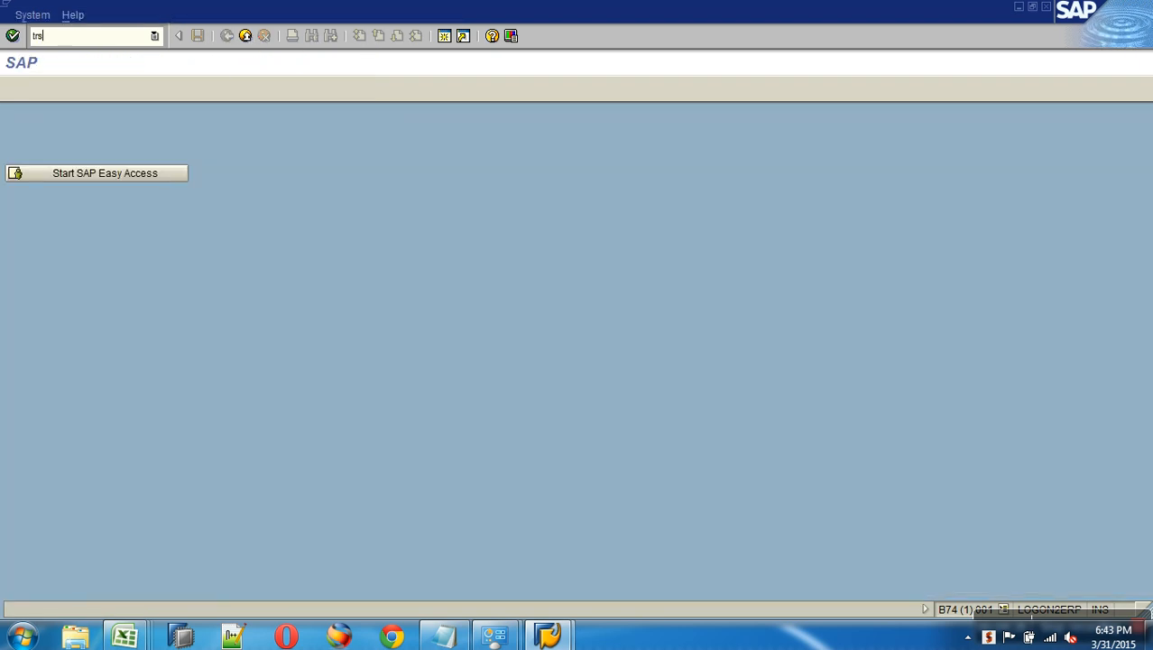
type("rsa1")
key("Return")
left_click(130, 194)
left_click(146, 209)
left_click(163, 239)
left_click(180, 270)
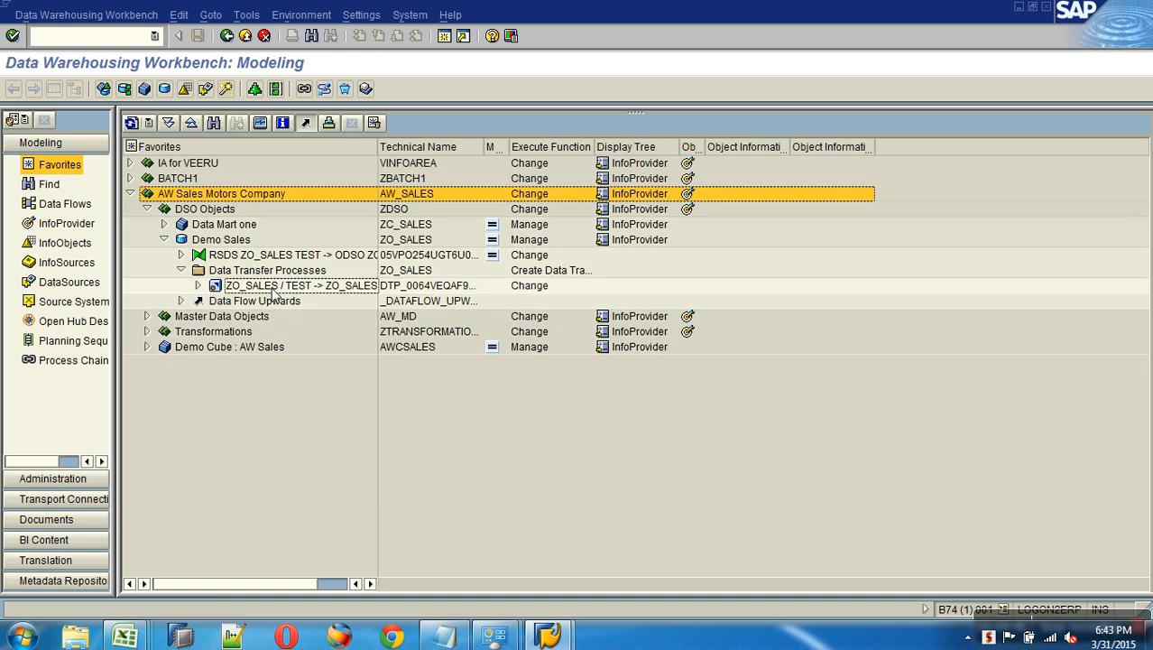
Step: Execute the ZO_SALES / TEST -> ZO_SALES data transfer process to reload the DSO
double_click(297, 285)
left_click(817, 370)
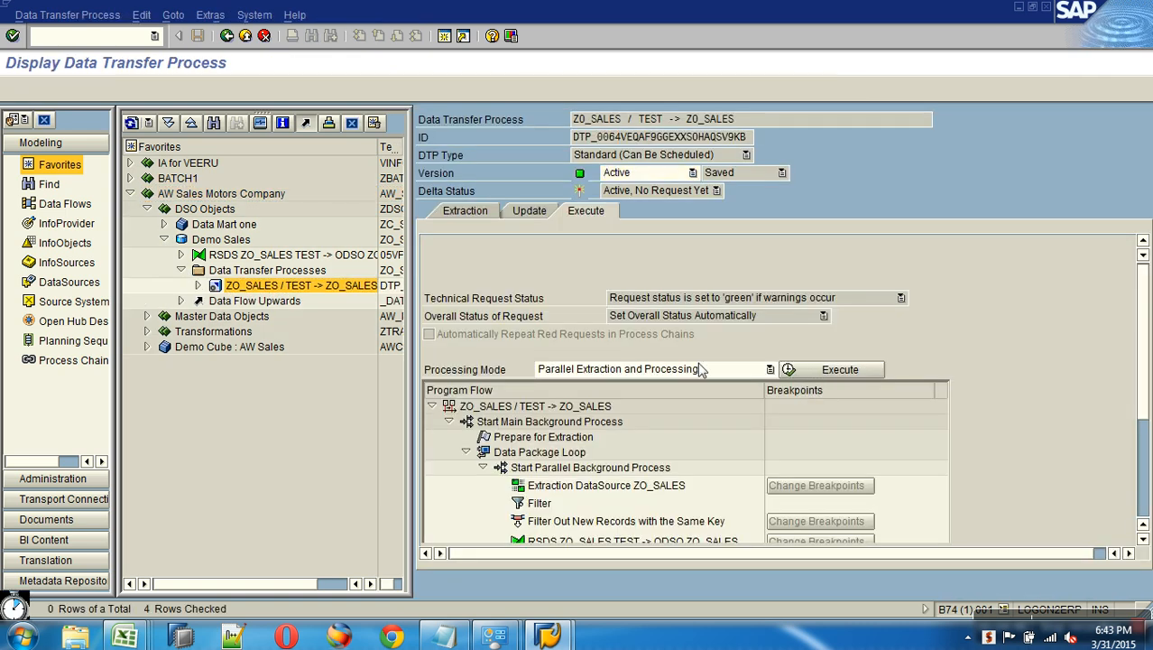
left_click(221, 322)
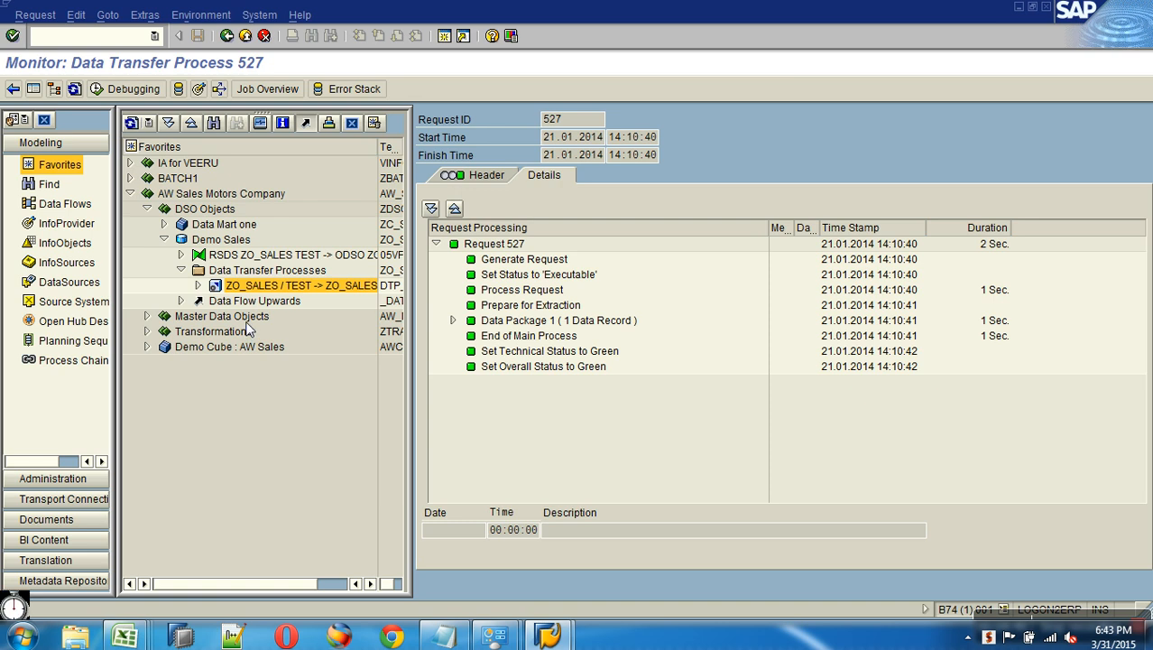
Step: Open the Manage InfoProvider screen for Demo Sales and refresh its list of loaded requests
right_click(220, 241)
left_click(251, 443)
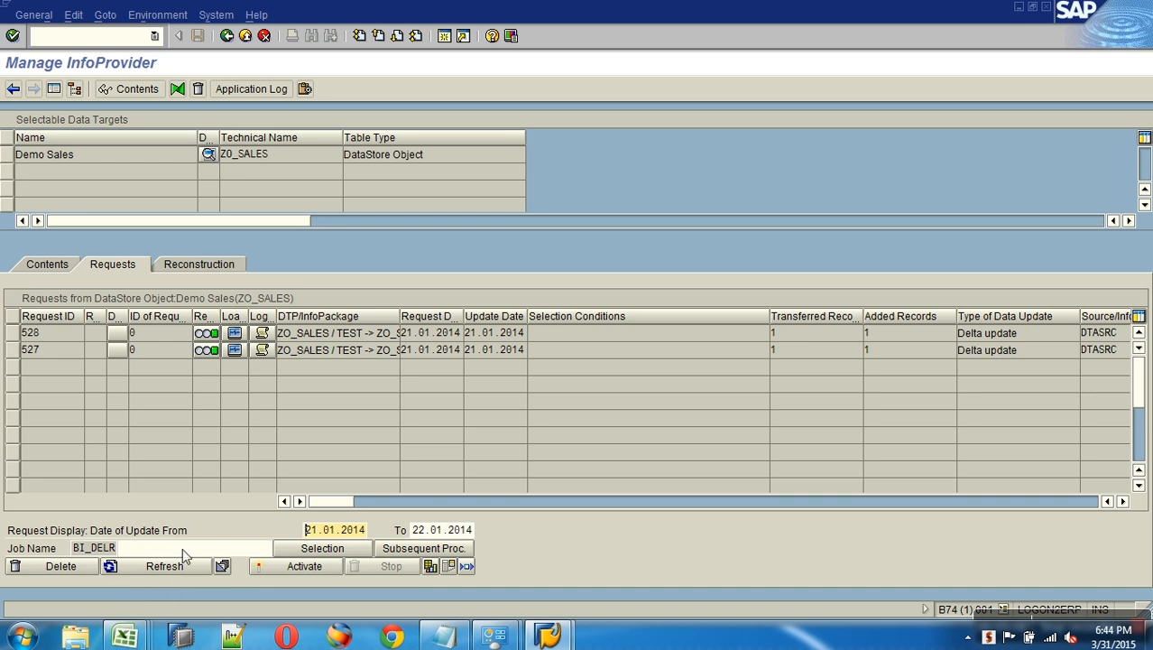
left_click(174, 568)
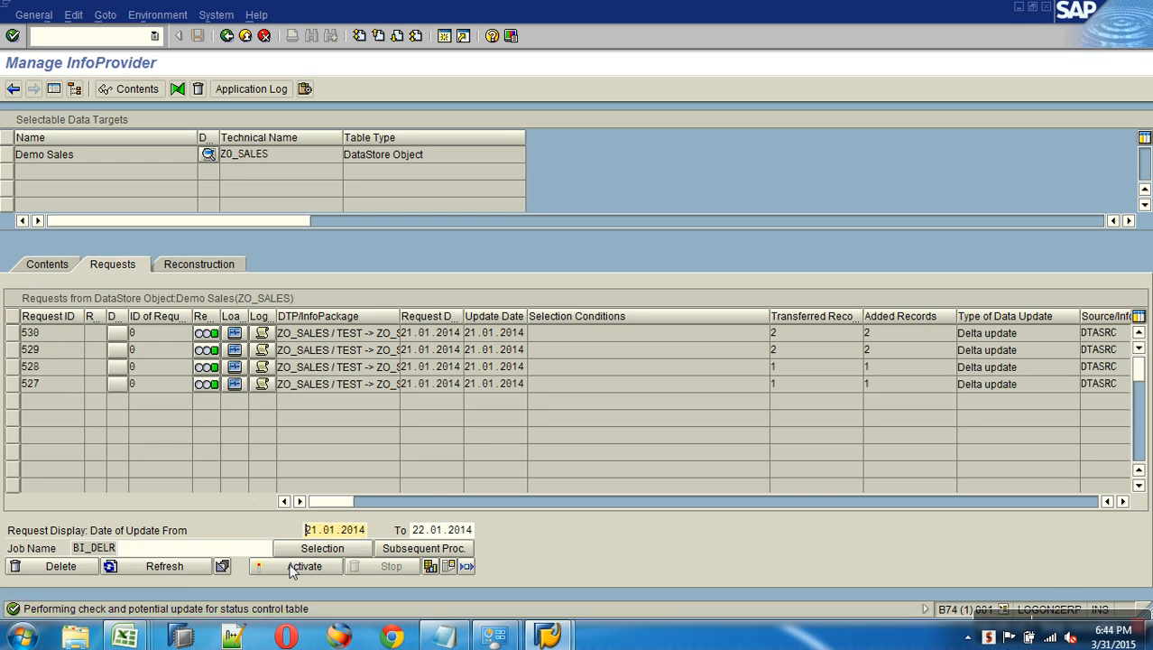
Step: Activate all requests 527 to 530 without condensing them into one request, refresh the activation list, and close the dialog
left_click(288, 573)
left_click_drag(283, 147, 593, 23)
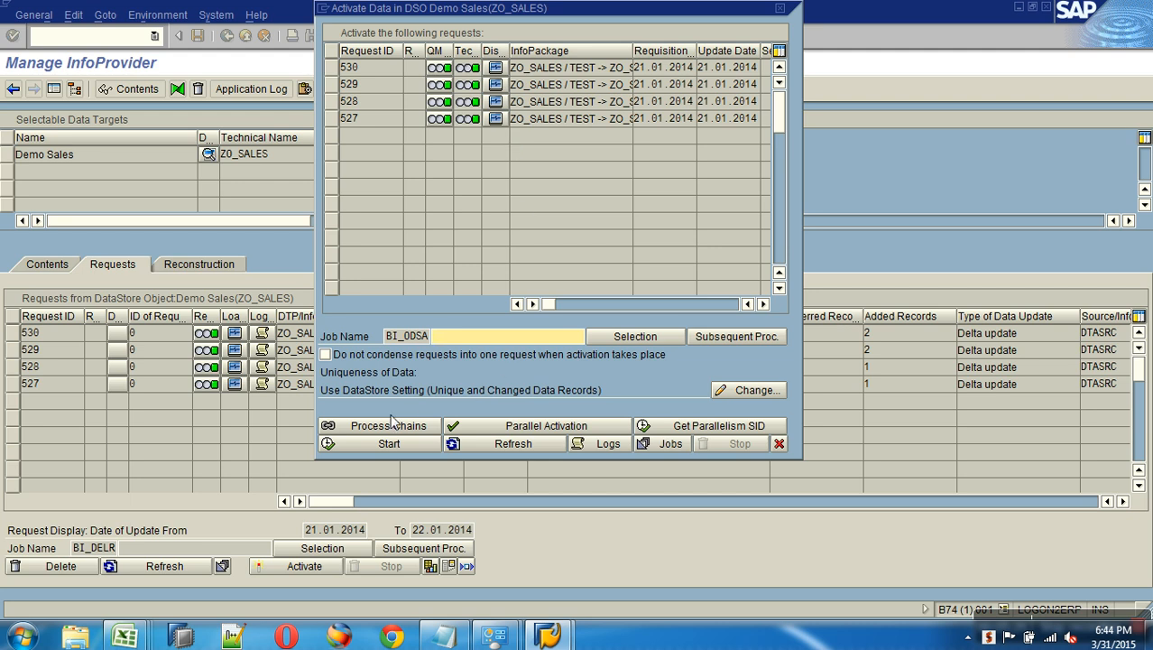
left_click(358, 358)
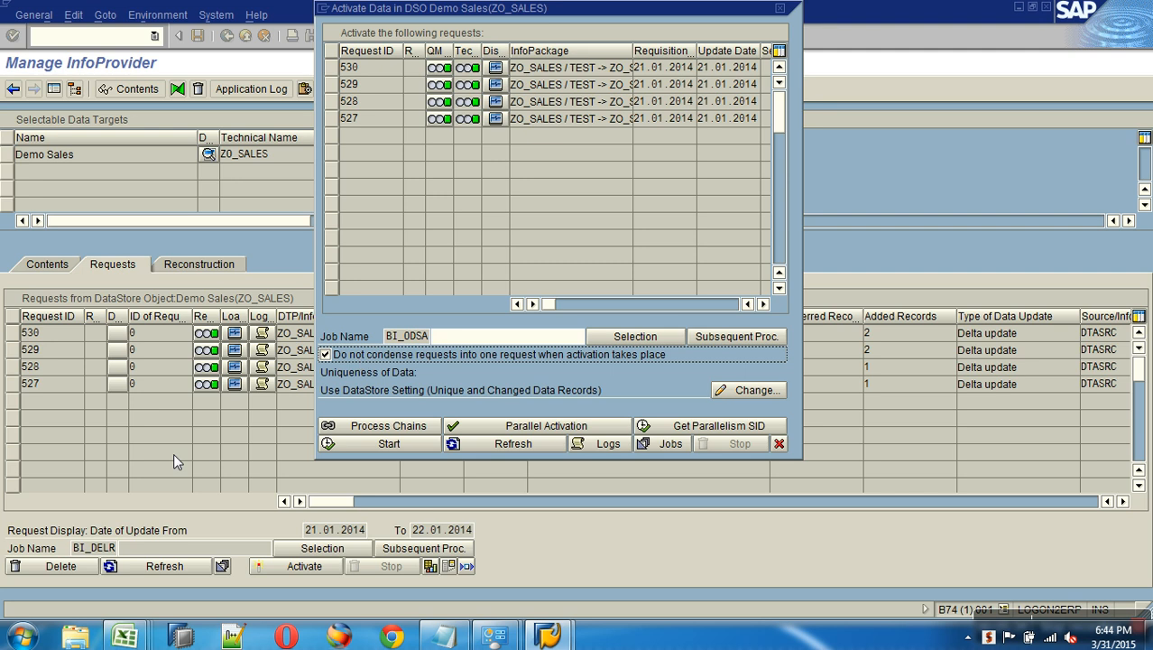
left_click(336, 444)
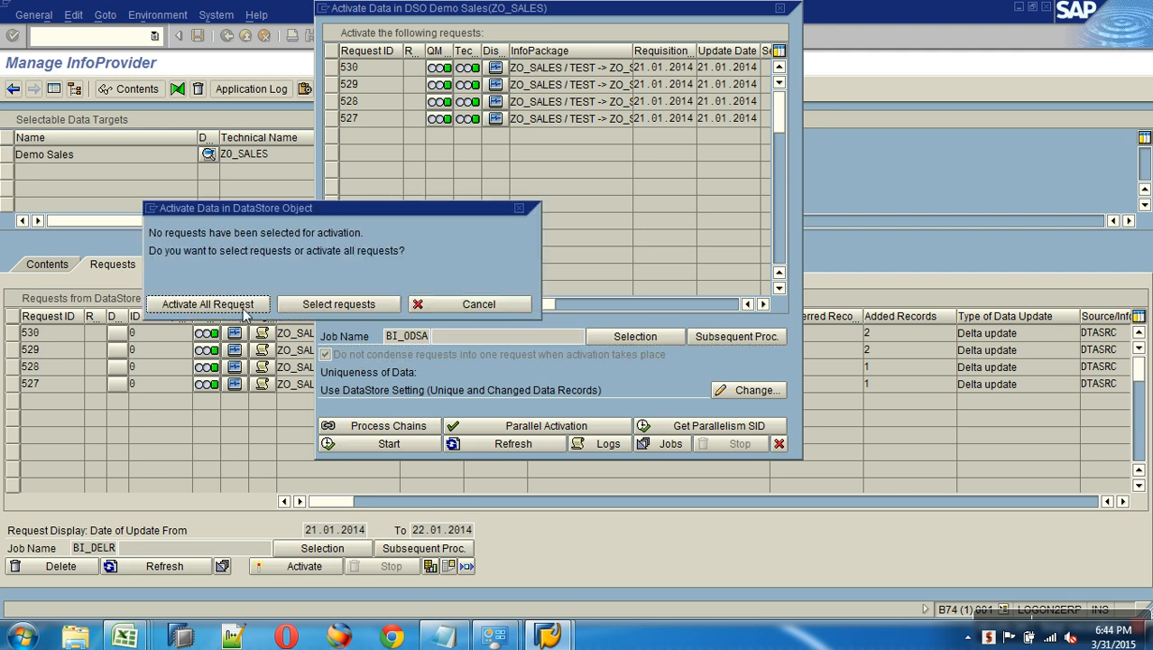
left_click(244, 304)
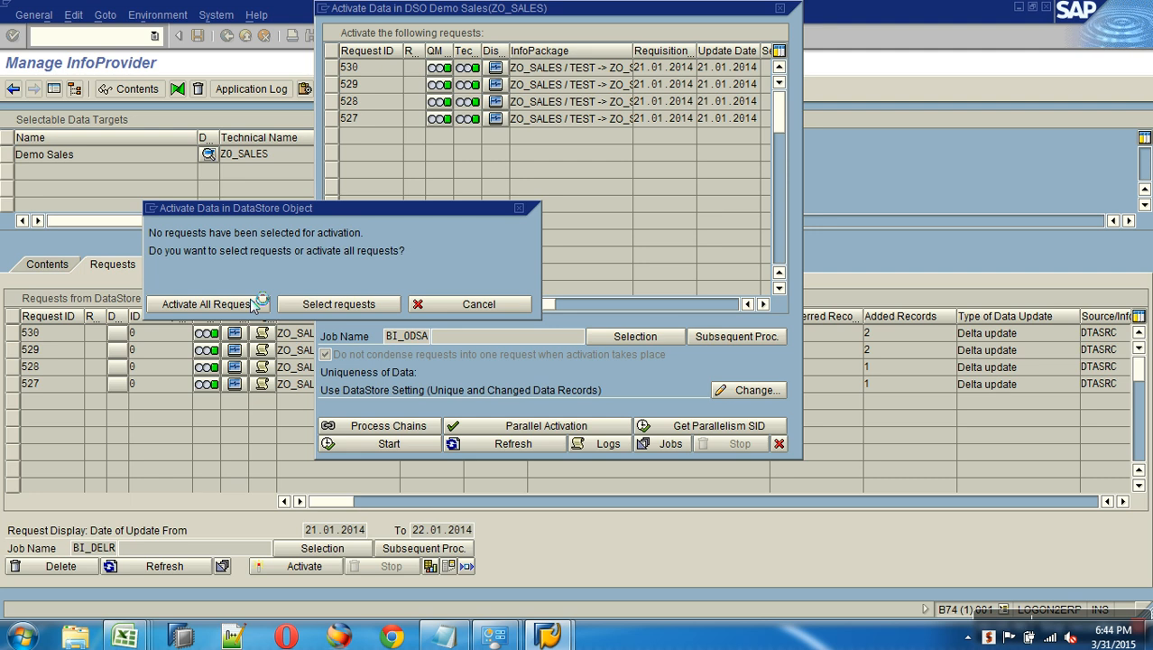
left_click(519, 445)
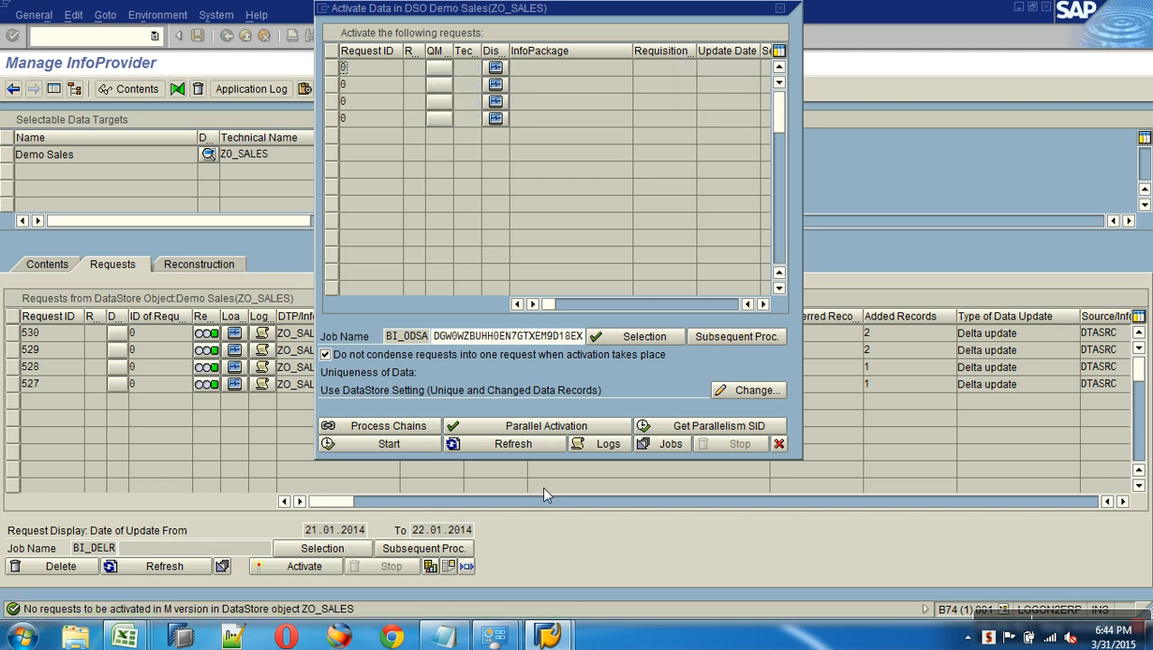
left_click(780, 444)
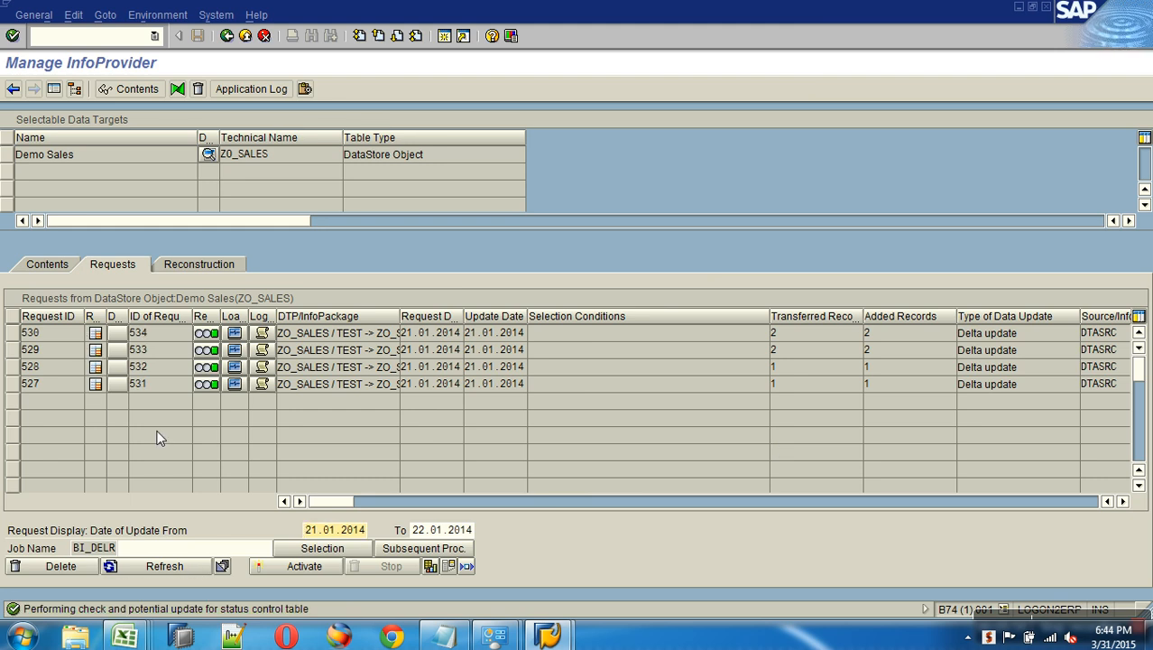
Step: Check the activation request ID and generated PSA request number of each of requests 527 to 530
left_click(139, 385)
left_click(139, 367)
left_click(139, 350)
left_click(139, 333)
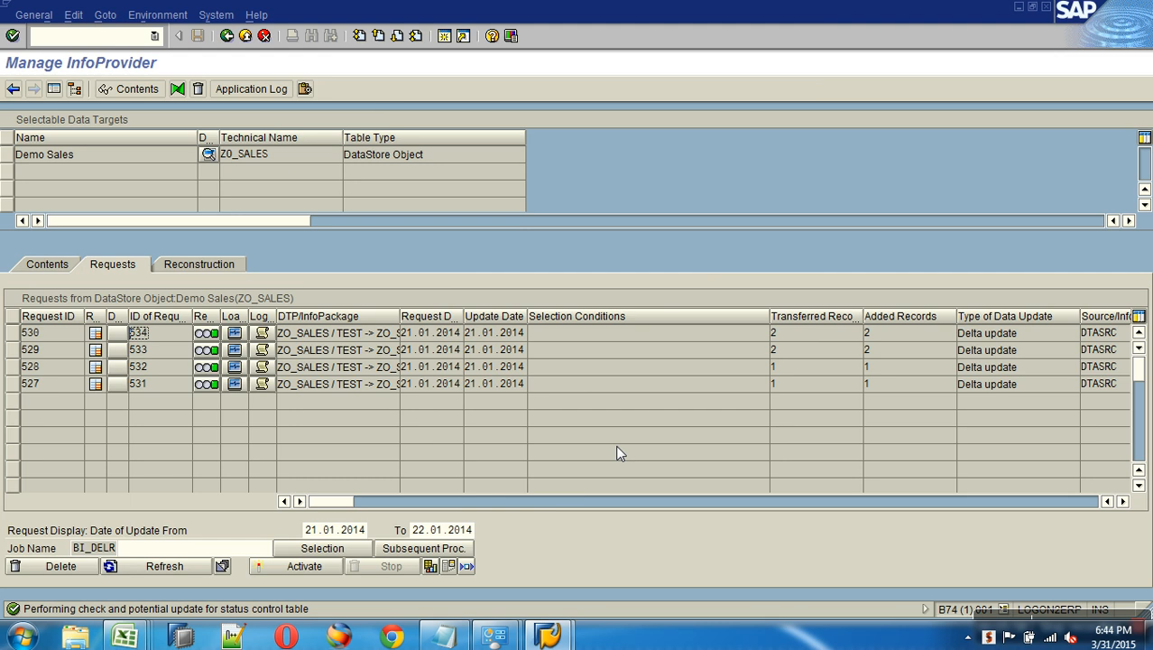
left_click(990, 499)
left_click(1108, 501)
left_click(443, 350)
Step: Select request 530 with its generated PSA request number, and review the record amounts in the Demo Sales active data table
left_click(12, 333)
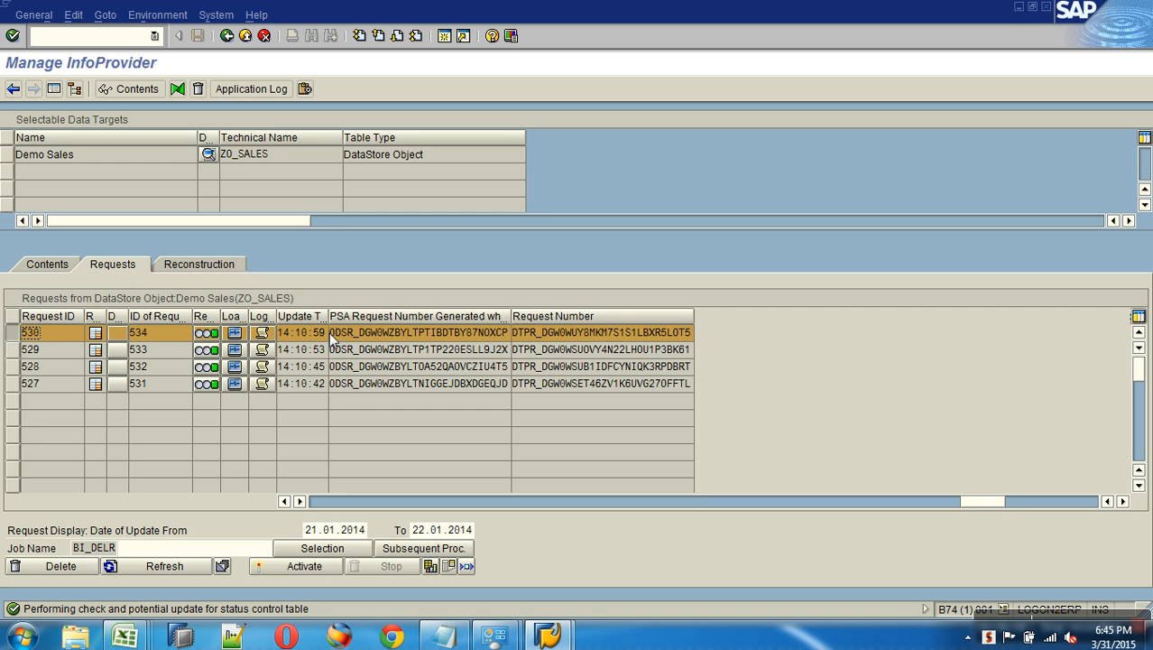
left_click_drag(329, 332, 529, 339)
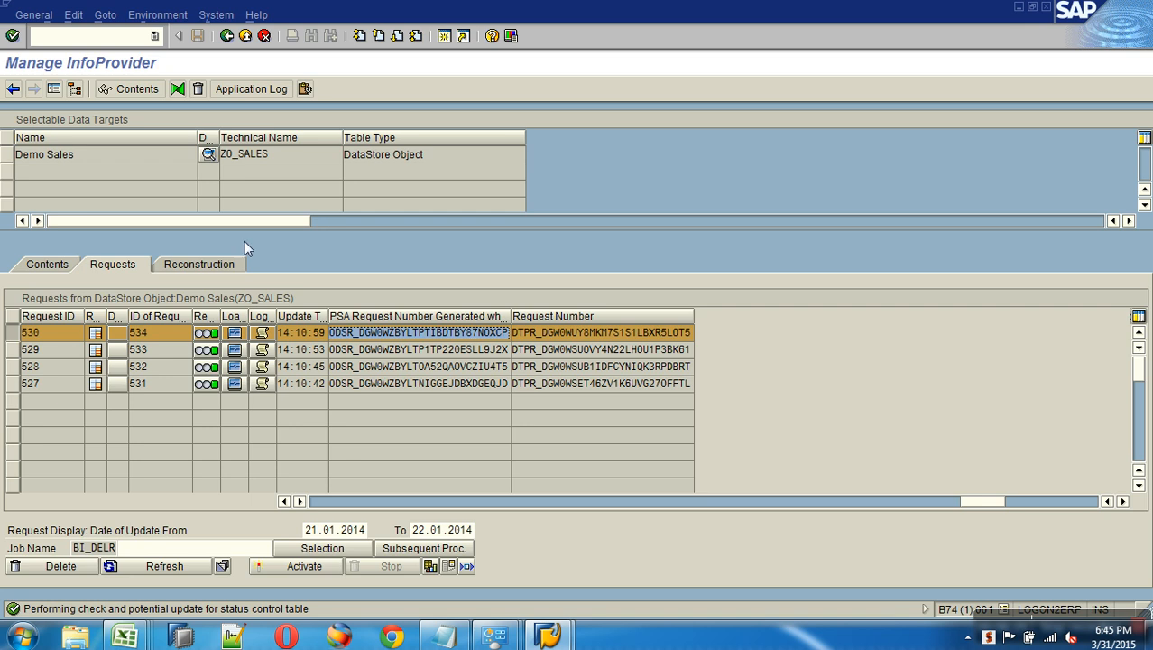
left_click(65, 265)
left_click(264, 529)
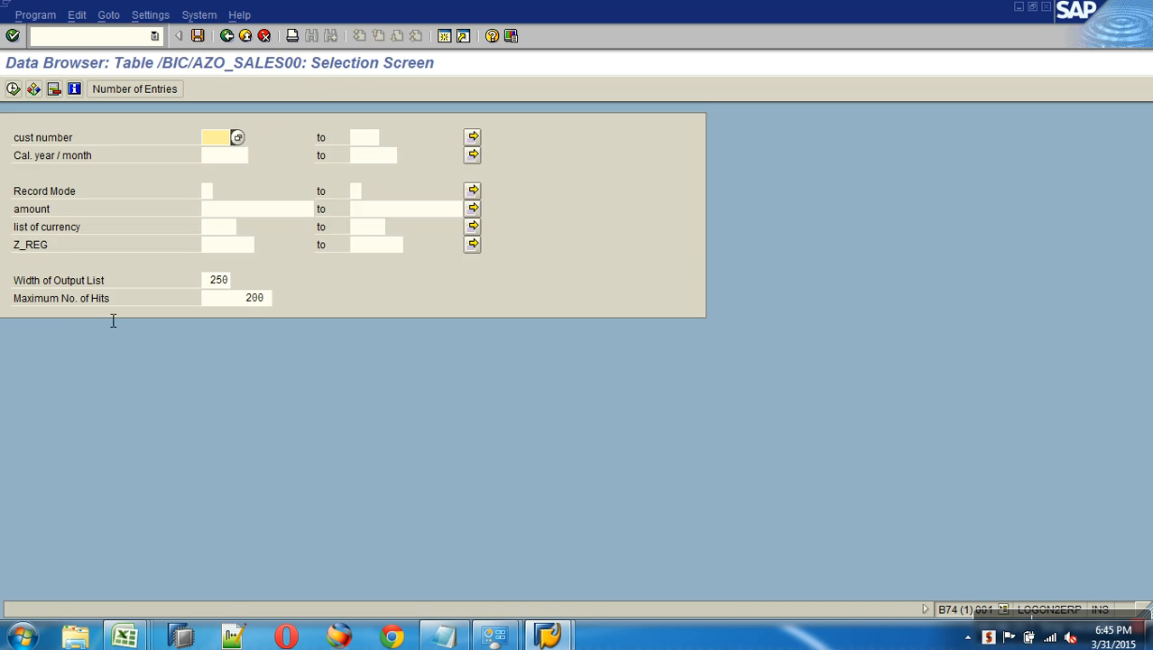
left_click(12, 88)
left_click(378, 194)
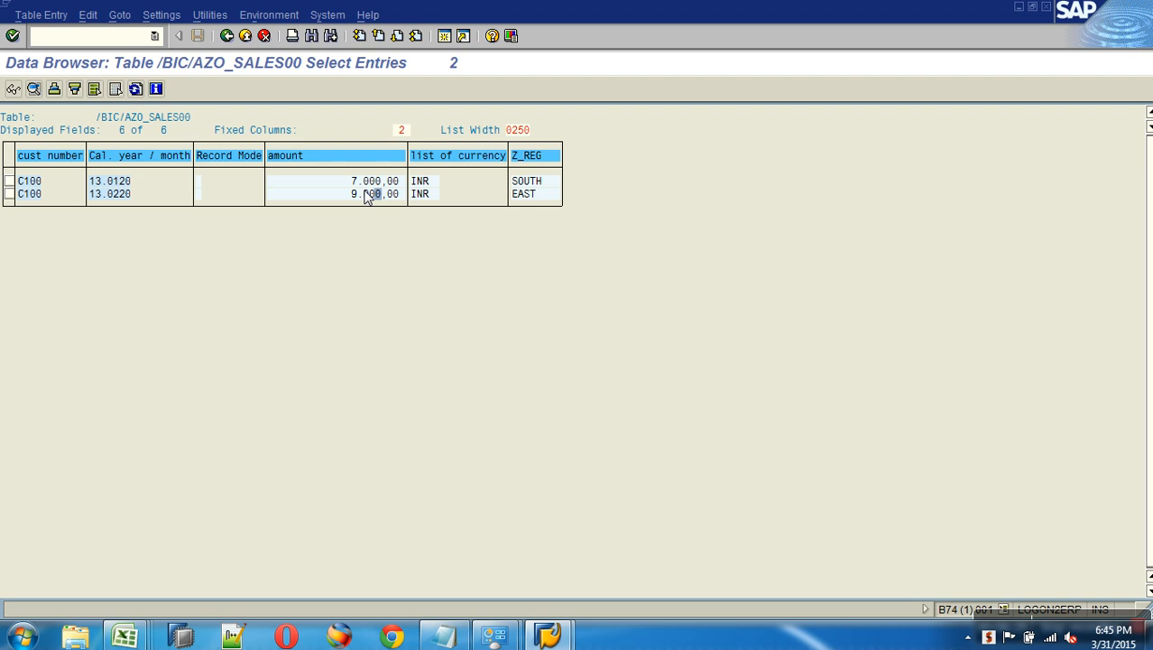
left_click(364, 181)
left_click(227, 36)
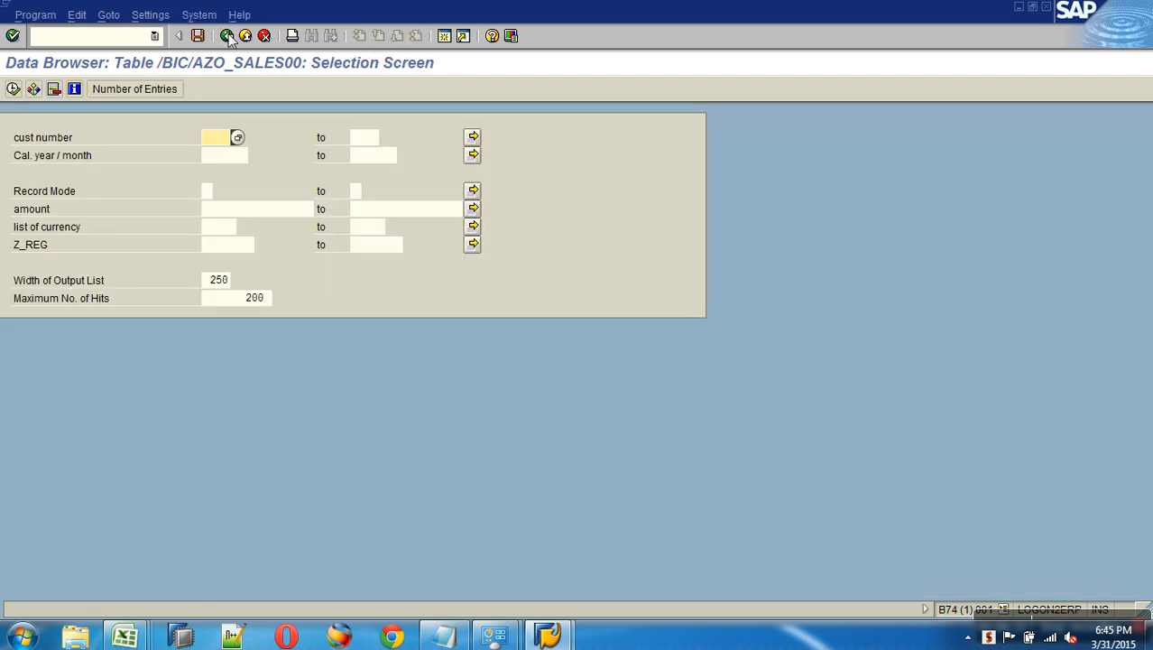
left_click(227, 36)
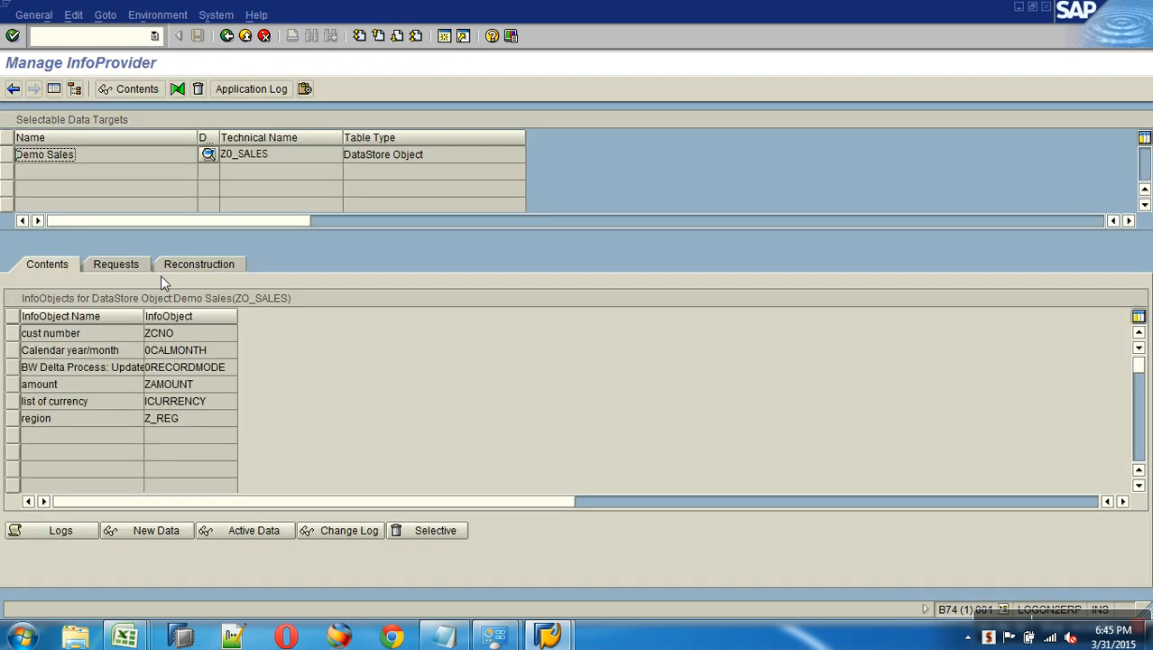
Step: Copy request 530's generated PSA request number and review the change log entries filtered by that request number
left_click(129, 266)
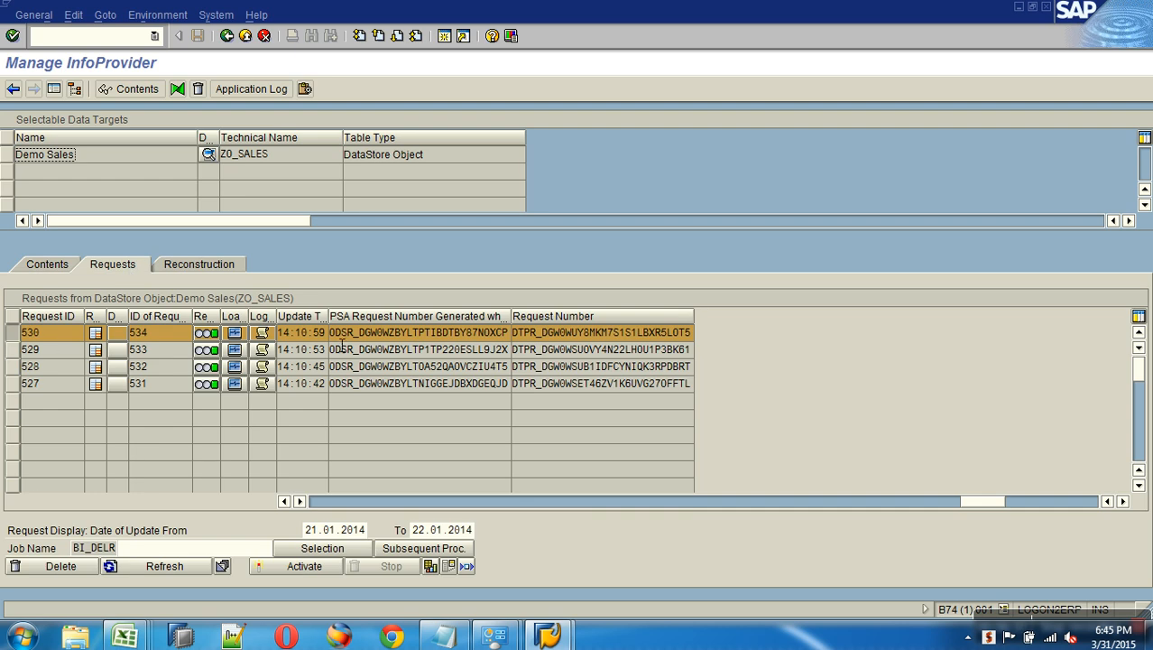
left_click_drag(338, 332, 577, 332)
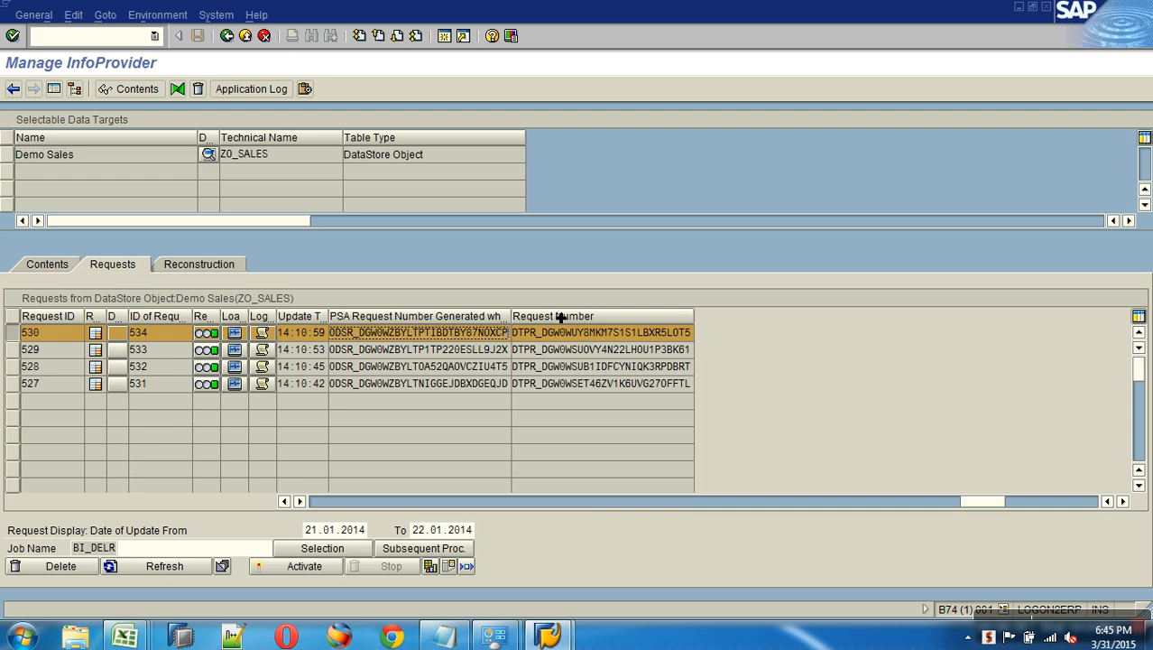
left_click(49, 264)
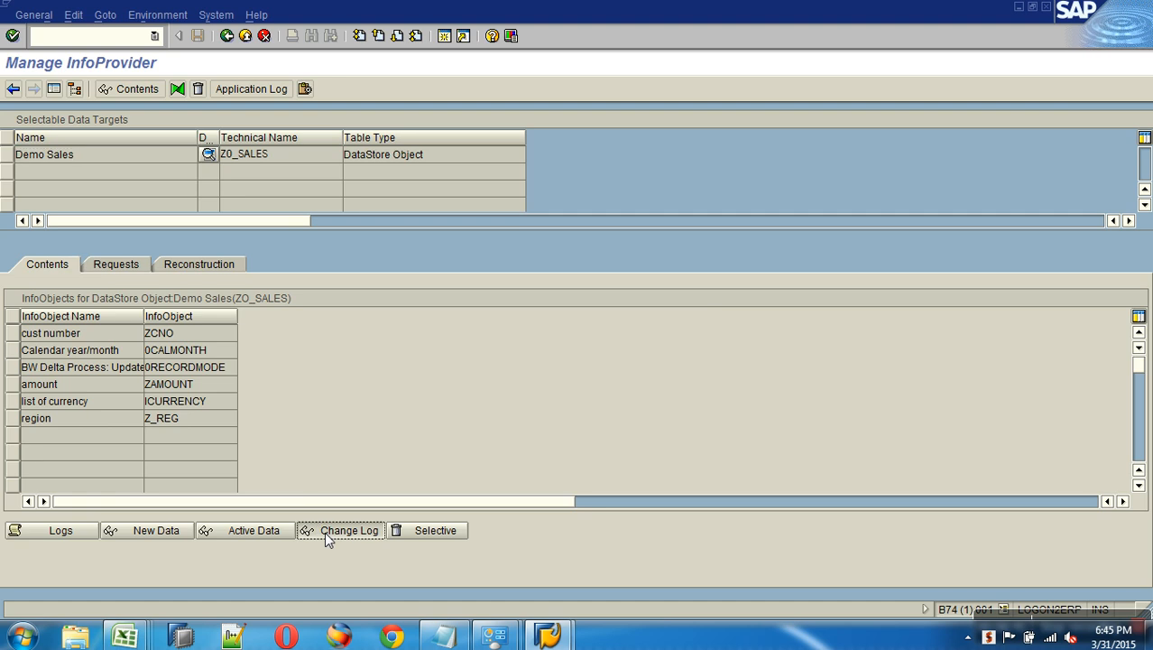
left_click(324, 531)
type("YLTPTIBDTBY87N0XCP")
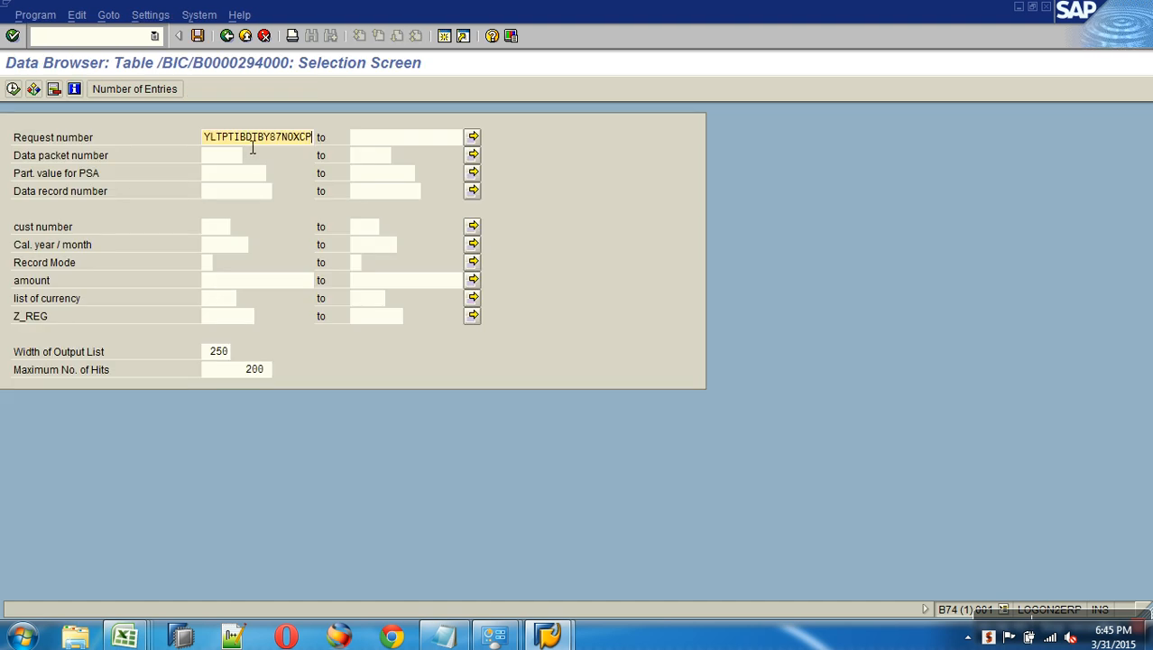
key("F8")
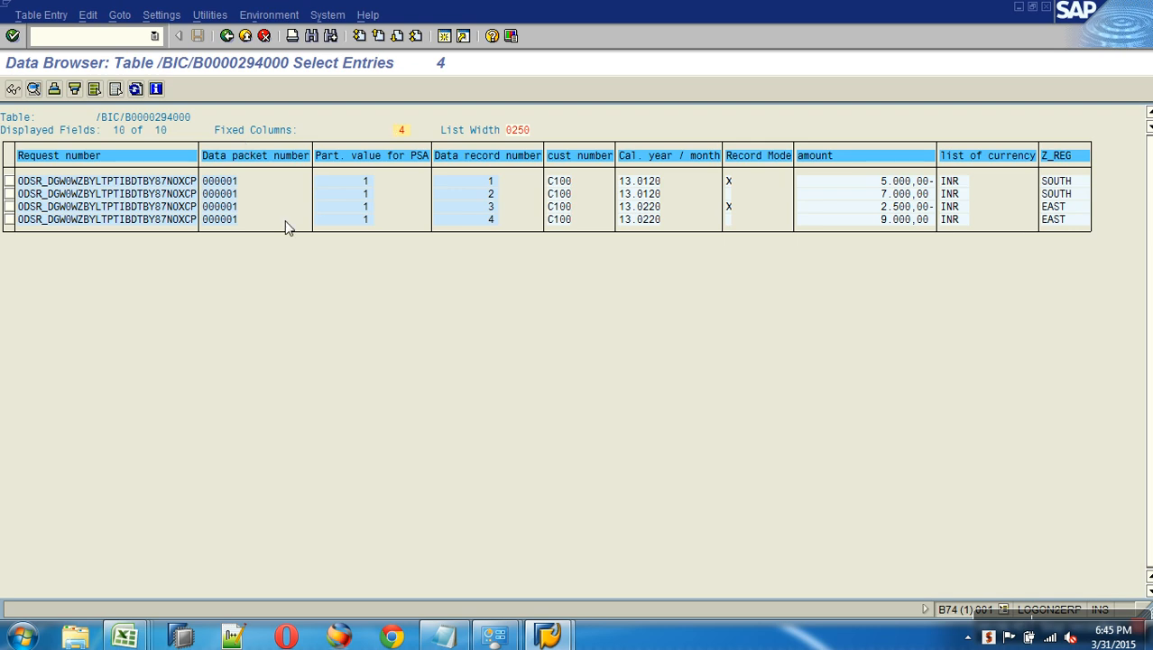
left_click(900, 193)
left_click(896, 219)
left_click(235, 42)
left_click(235, 41)
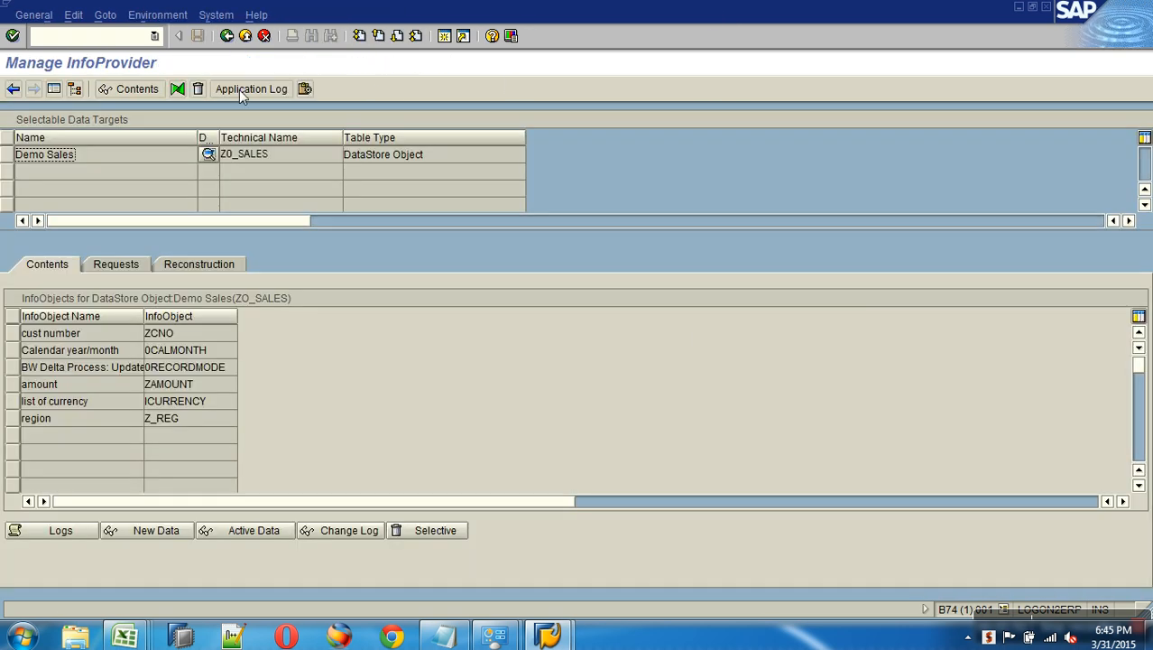
Step: Delete request 530 from the Demo Sales DSO and refresh the request list until the deletion is processed
left_click(131, 264)
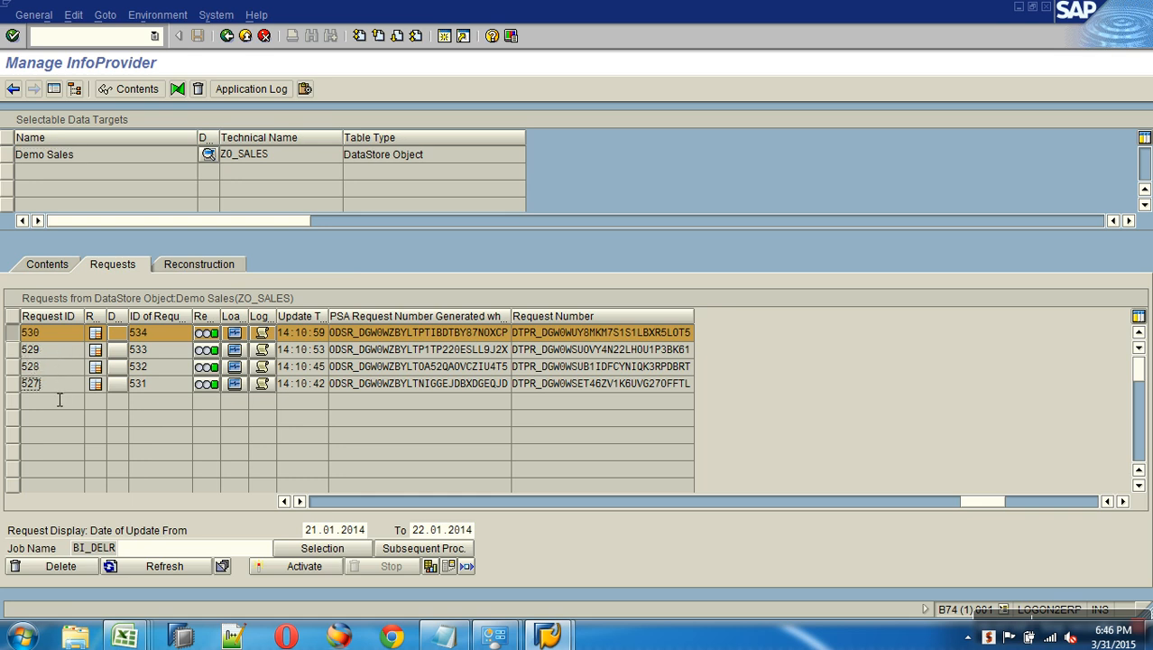
left_click(58, 566)
left_click(215, 305)
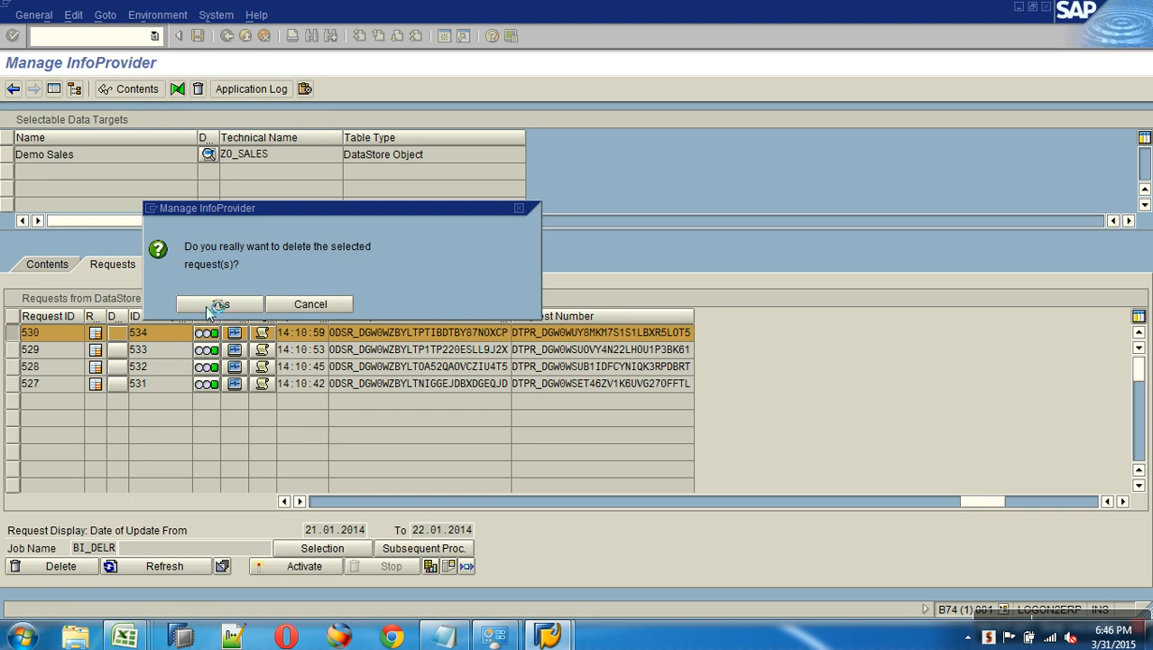
left_click(171, 574)
left_click(70, 491)
left_click(161, 573)
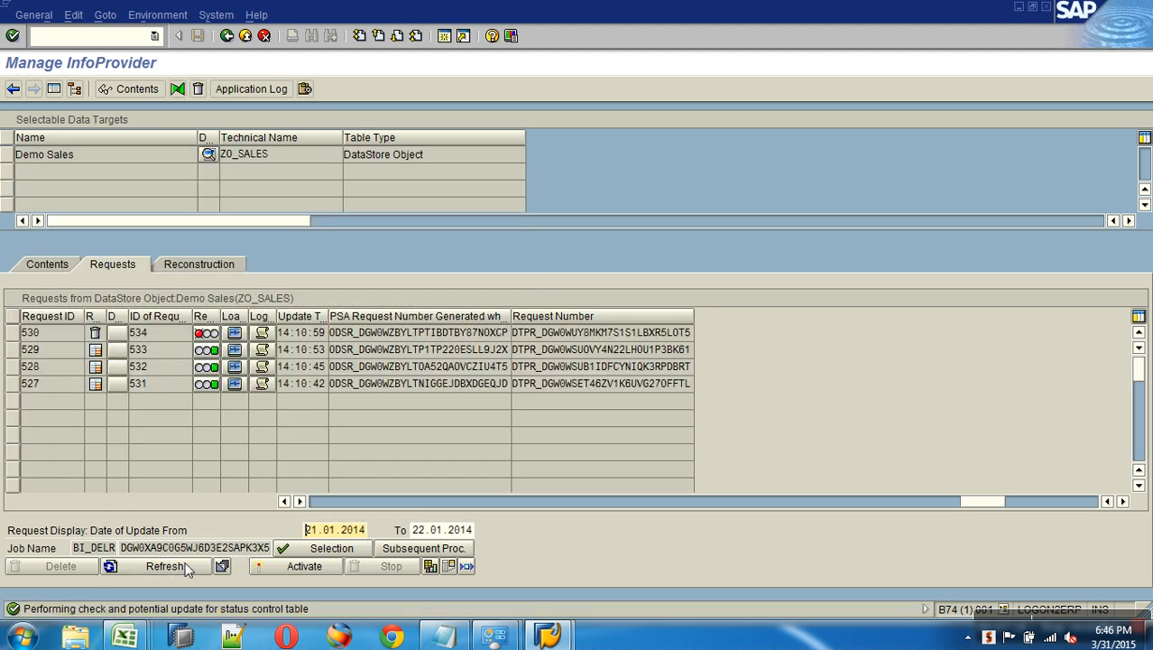
left_click(188, 567)
left_click(176, 572)
left_click(170, 569)
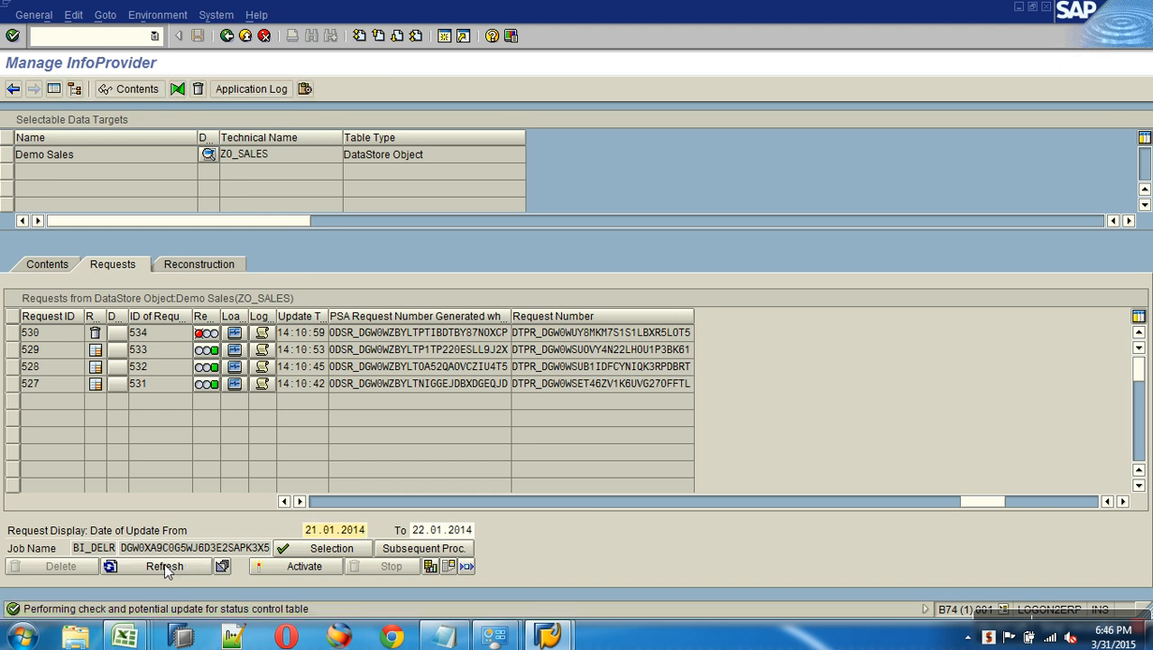
left_click(165, 567)
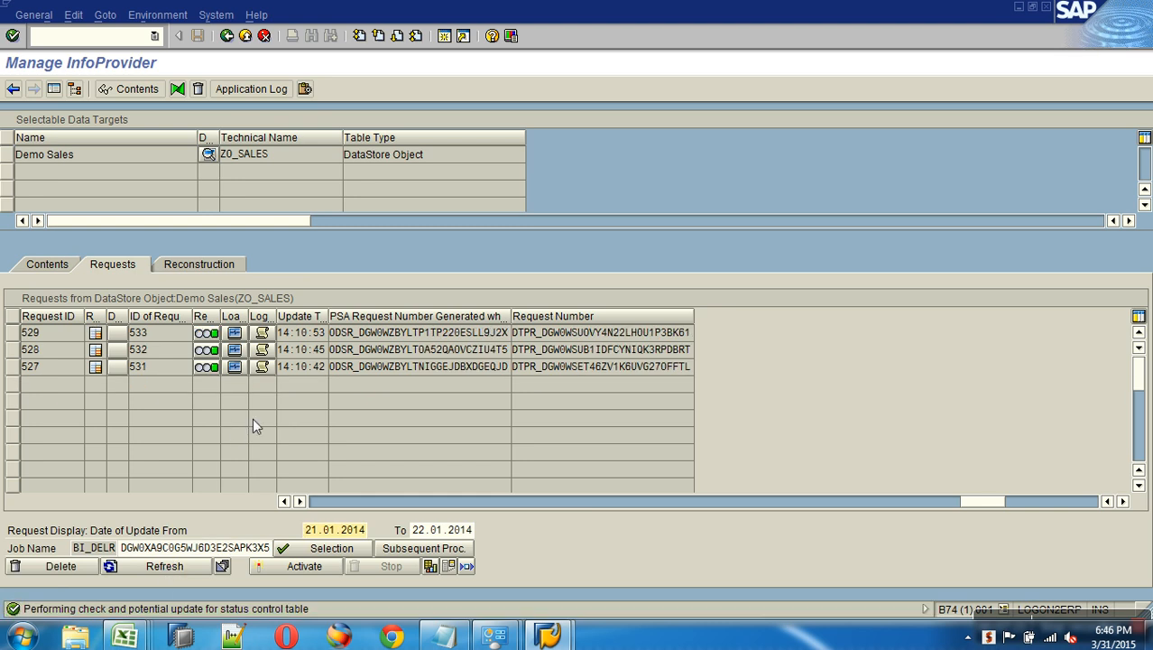
Step: Display the Demo Sales active data table without filters to check the amounts following the deletion of request 530
left_click(56, 265)
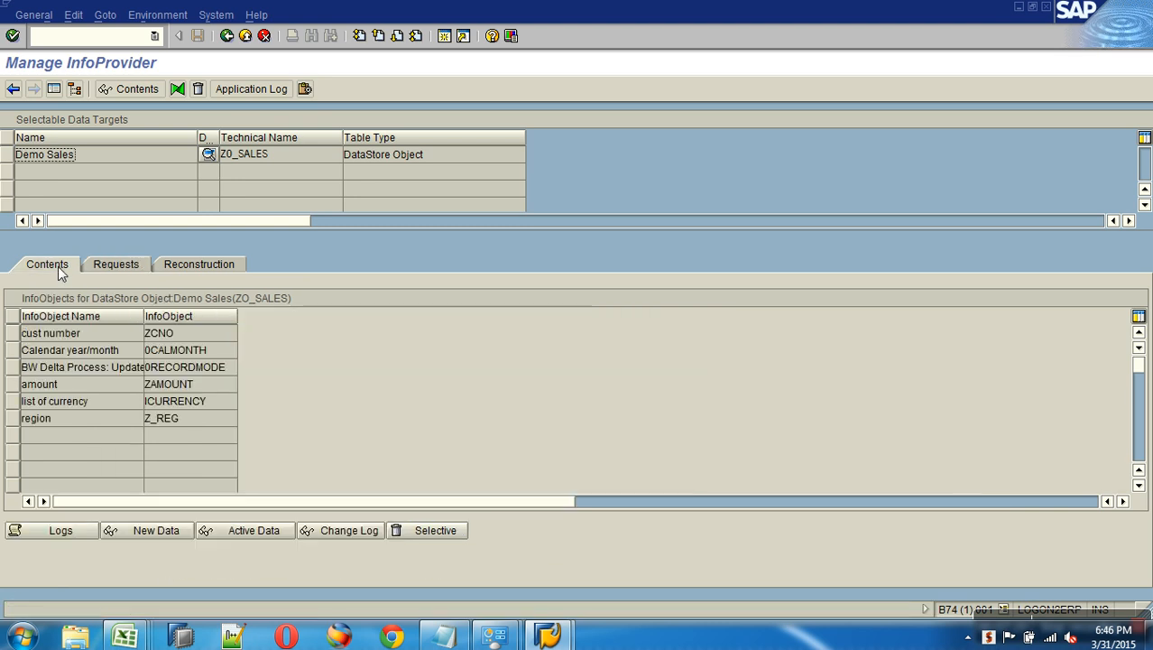
left_click(260, 534)
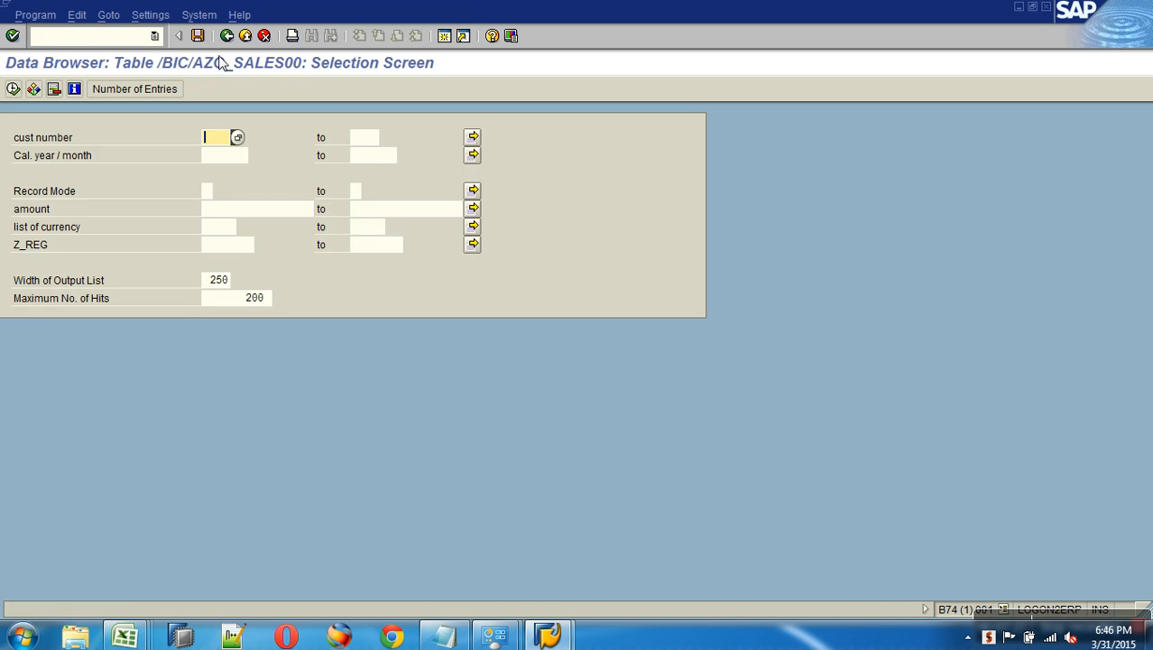
left_click(12, 88)
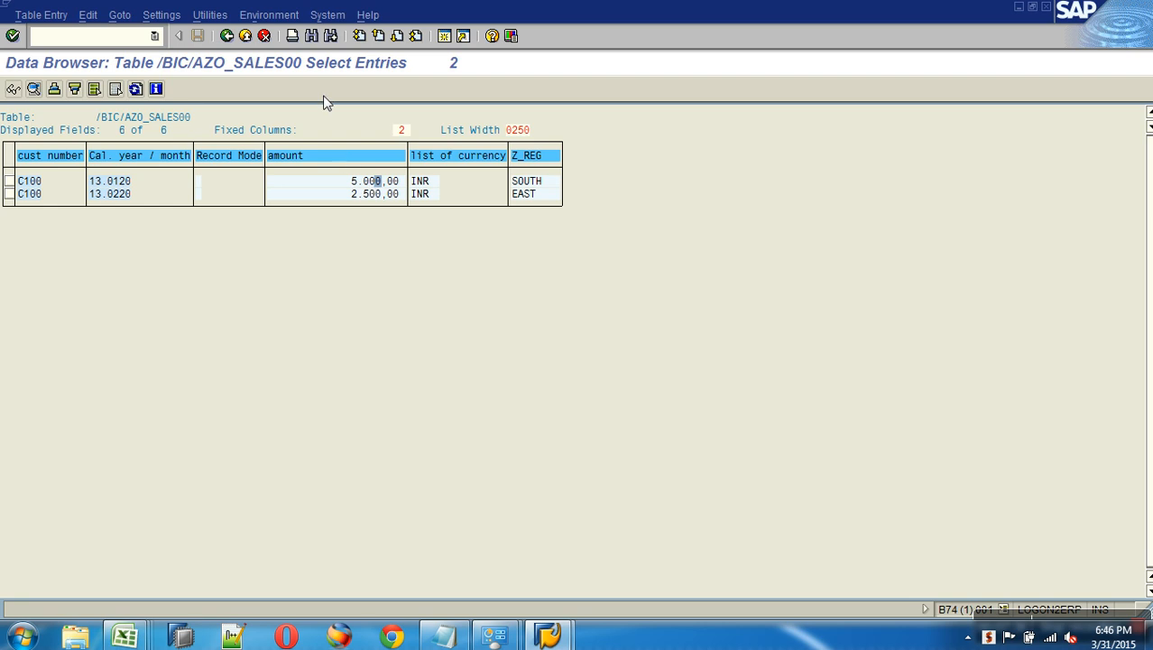
left_click(227, 35)
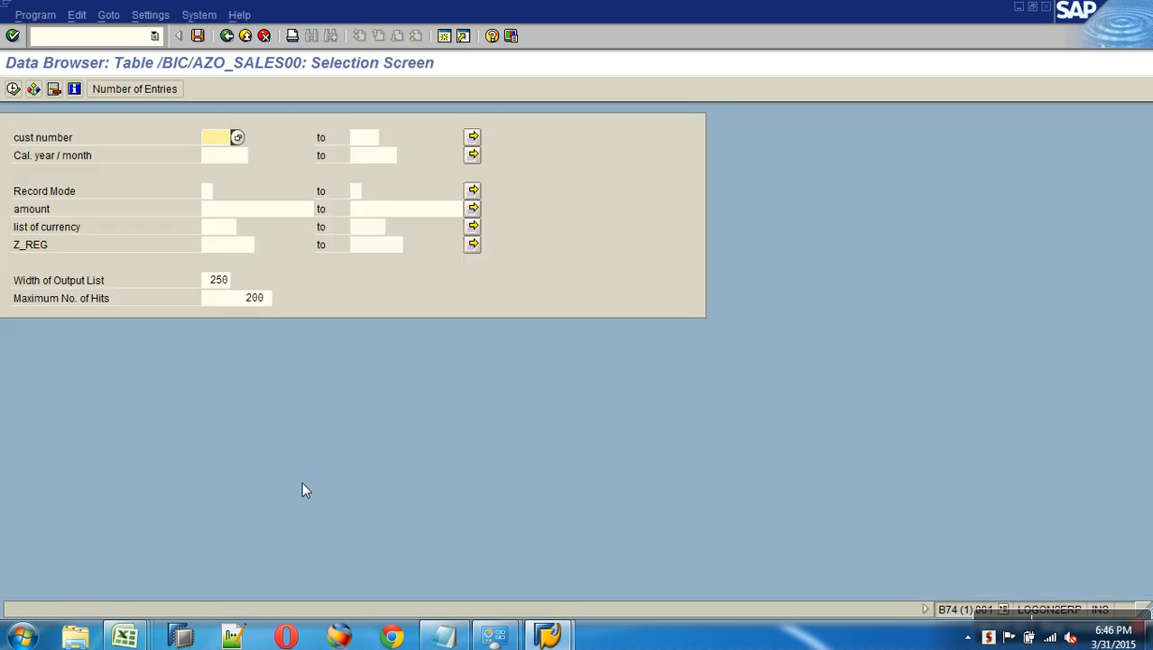
left_click(226, 35)
Step: Display the change log entries filtered by the deleted request's PSA request number, and rerun the selection
left_click(358, 542)
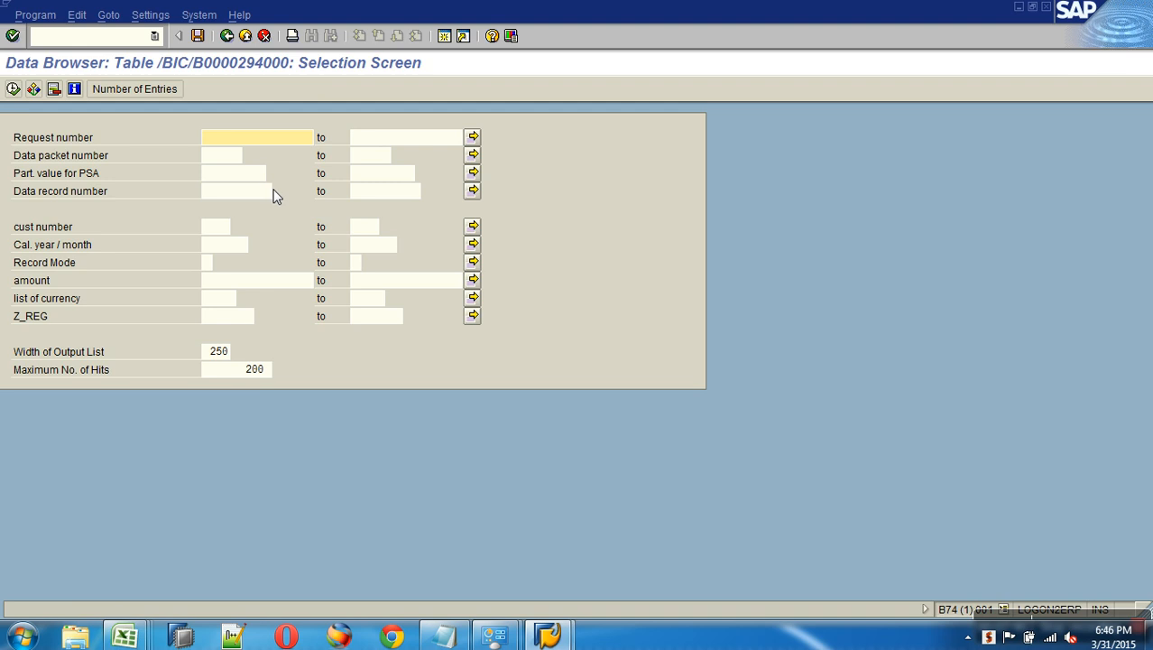
left_click(275, 153)
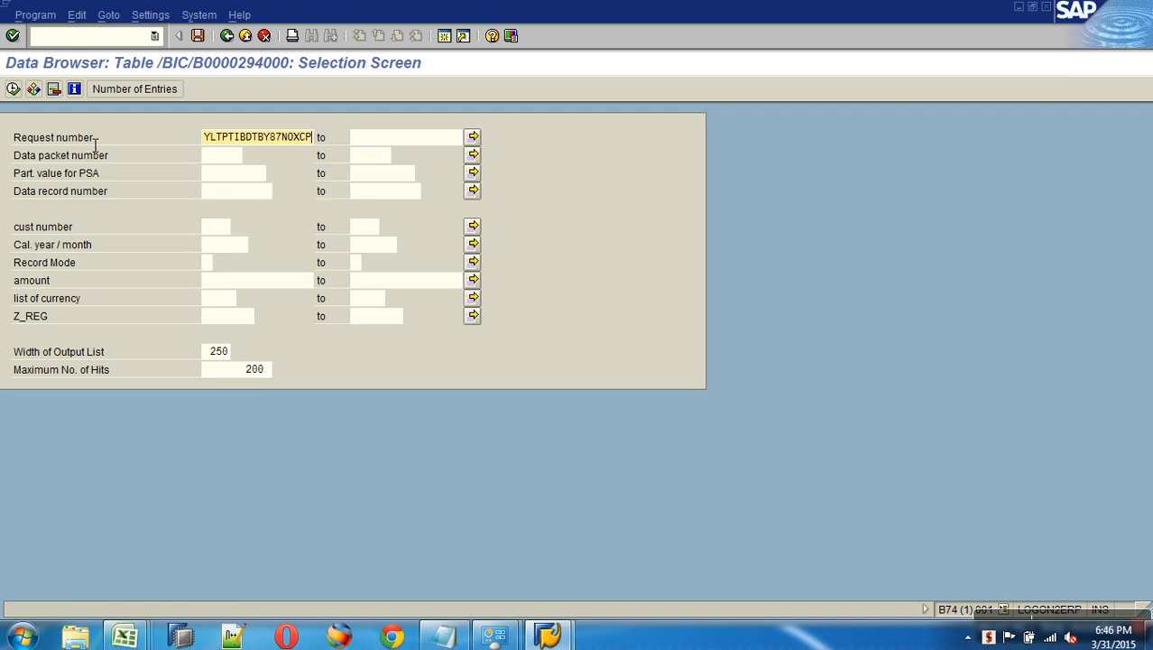
left_click(12, 89)
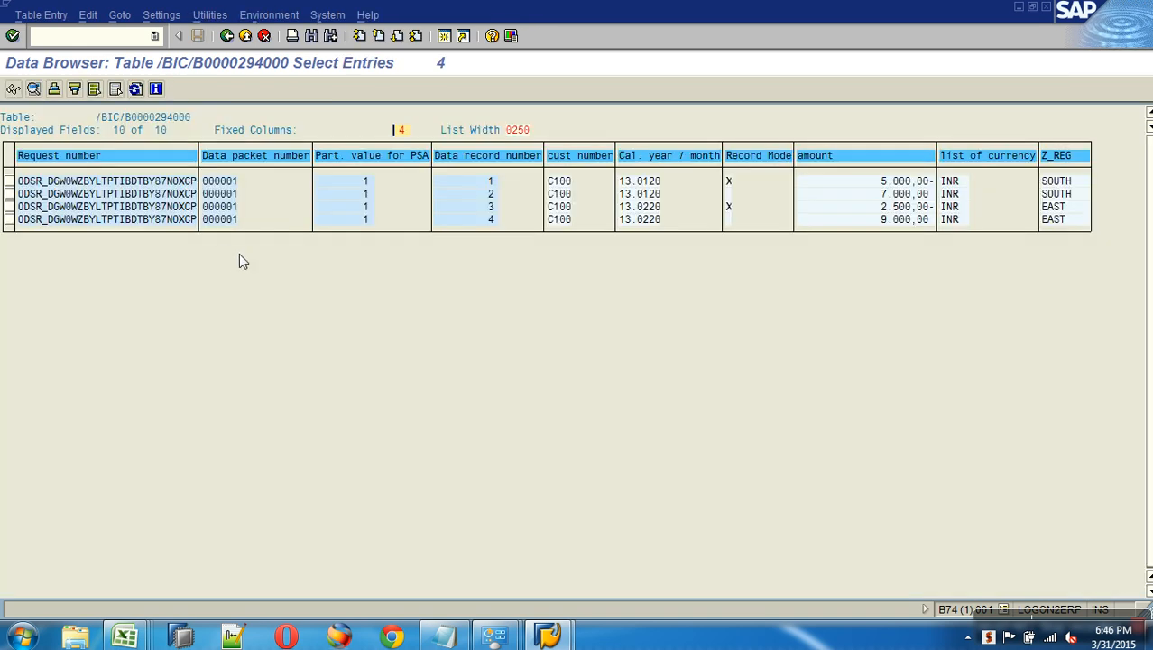
left_click(227, 36)
left_click(13, 89)
left_click(244, 35)
left_click(245, 35)
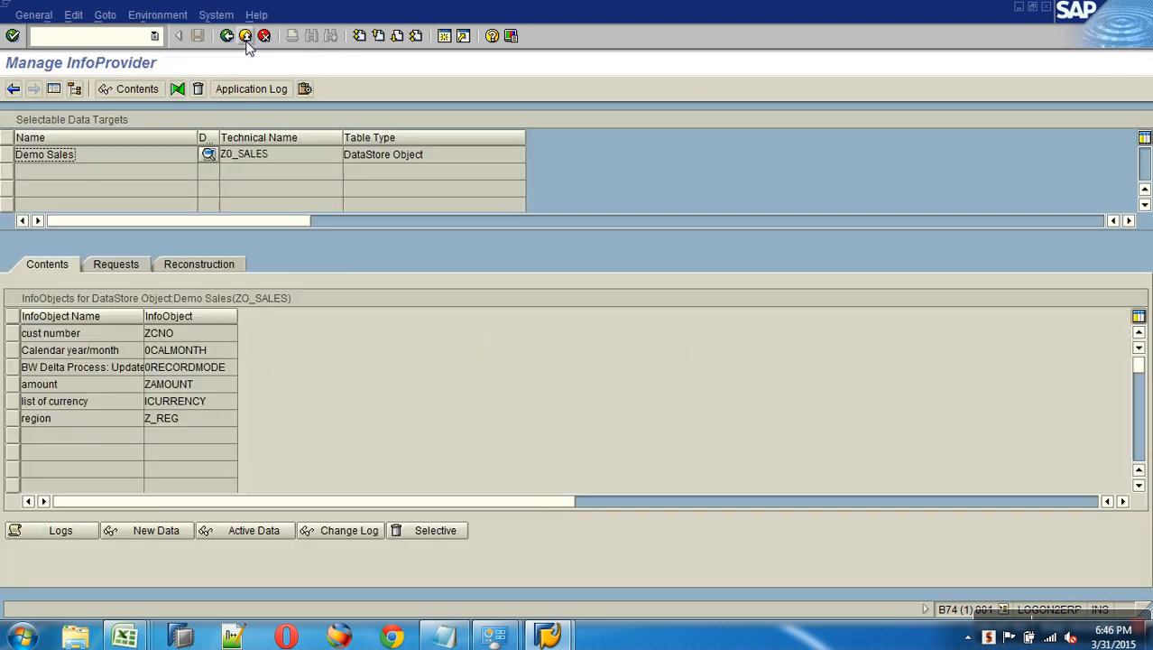
Step: Return to the modeling tree and delete all contents of the Demo Sales DSO with Delete Data
left_click(138, 264)
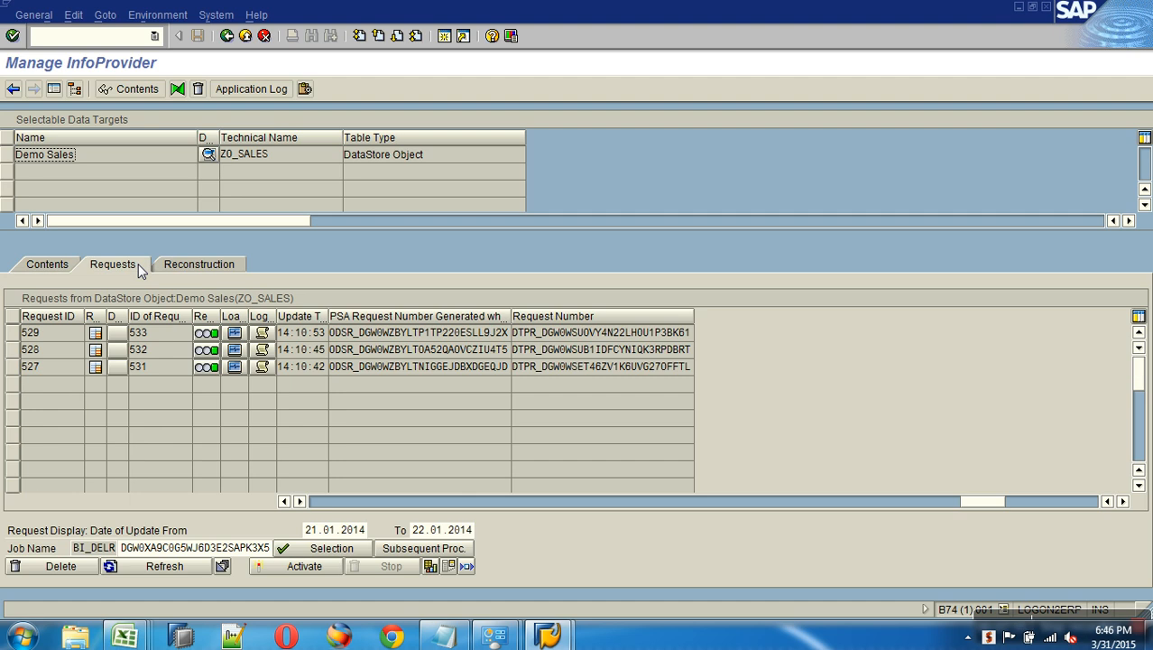
left_click(248, 36)
right_click(237, 240)
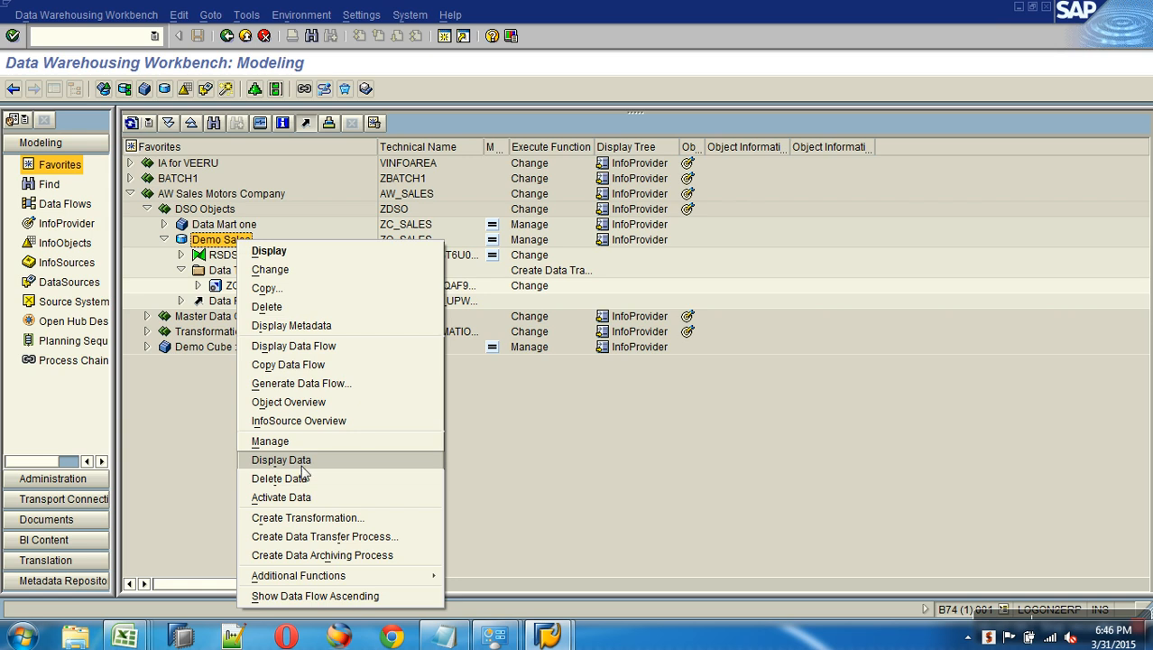
left_click(280, 478)
left_click(221, 284)
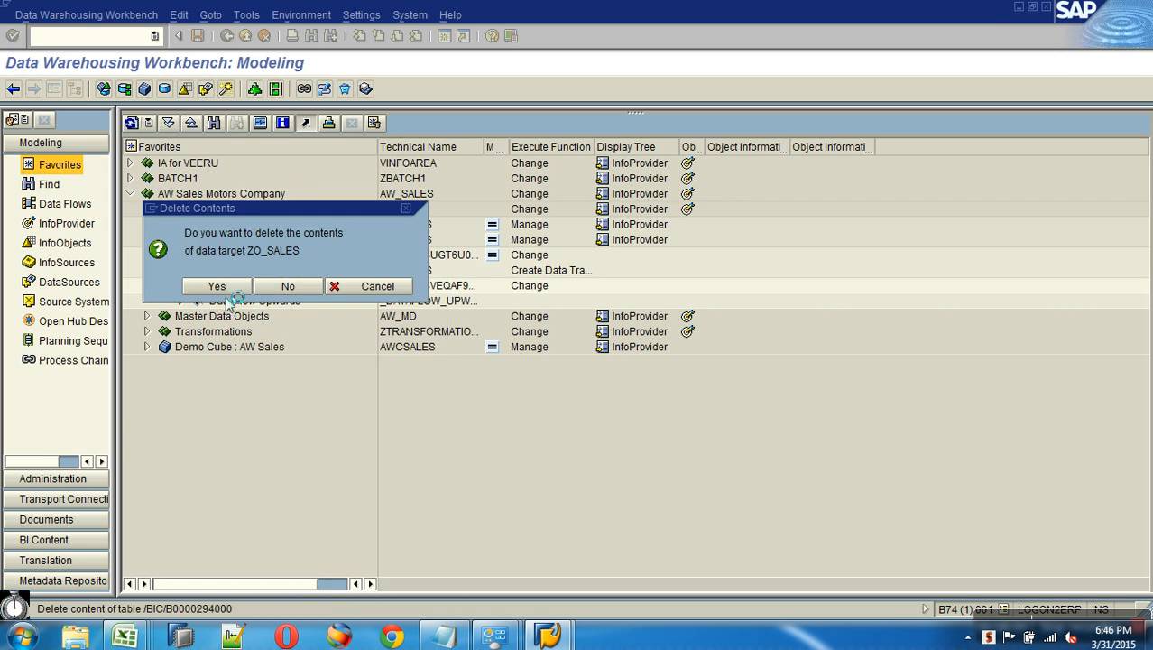
left_click(40, 366)
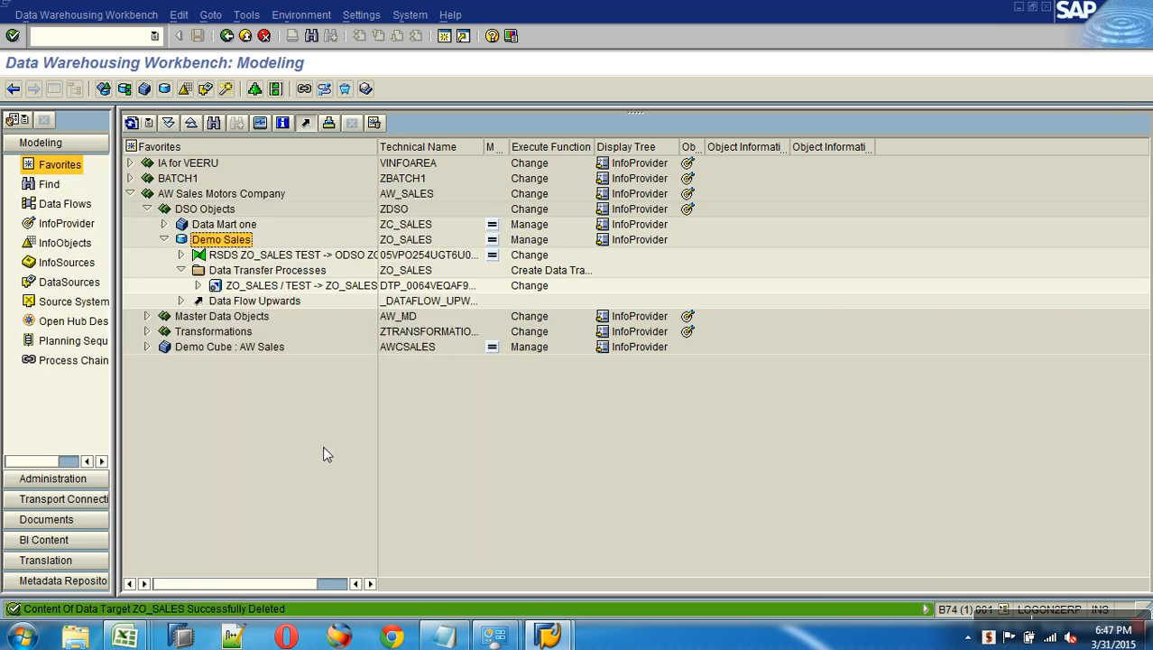
Step: Expand the transformation and DataSource under Demo Sales and open the ZO SALES InfoPackage
left_click(180, 254)
left_click(198, 270)
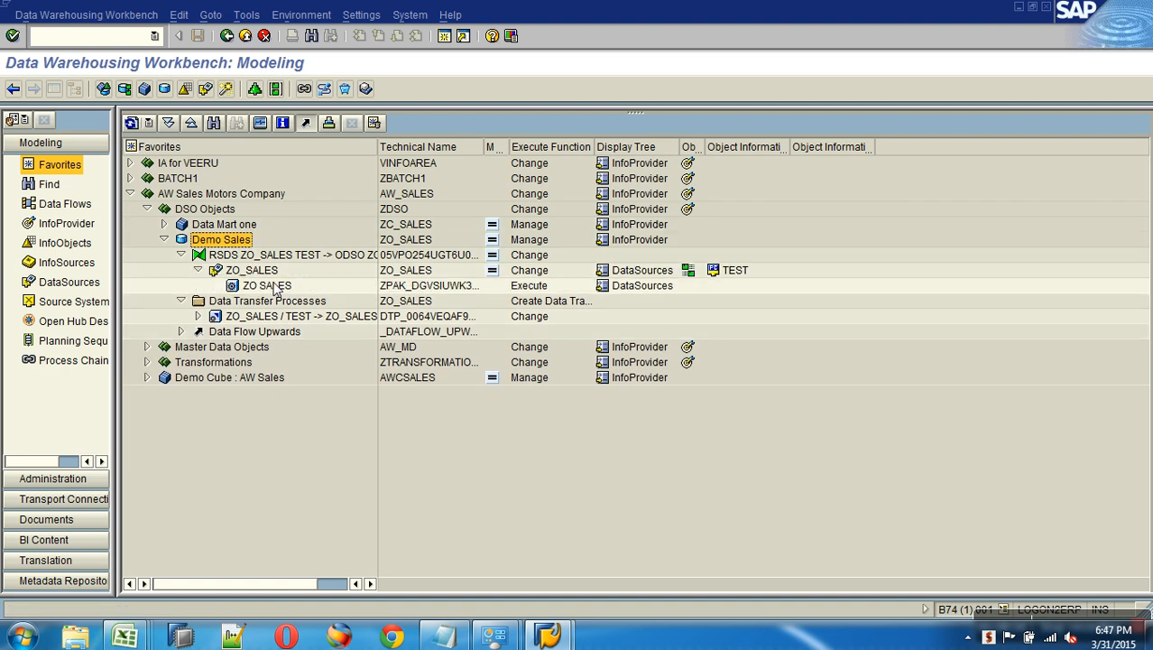
double_click(266, 285)
Step: Switch to Excel, open the recent ZO_SALES workbook, and check the Amount values in cells D2 and D3
left_click(126, 636)
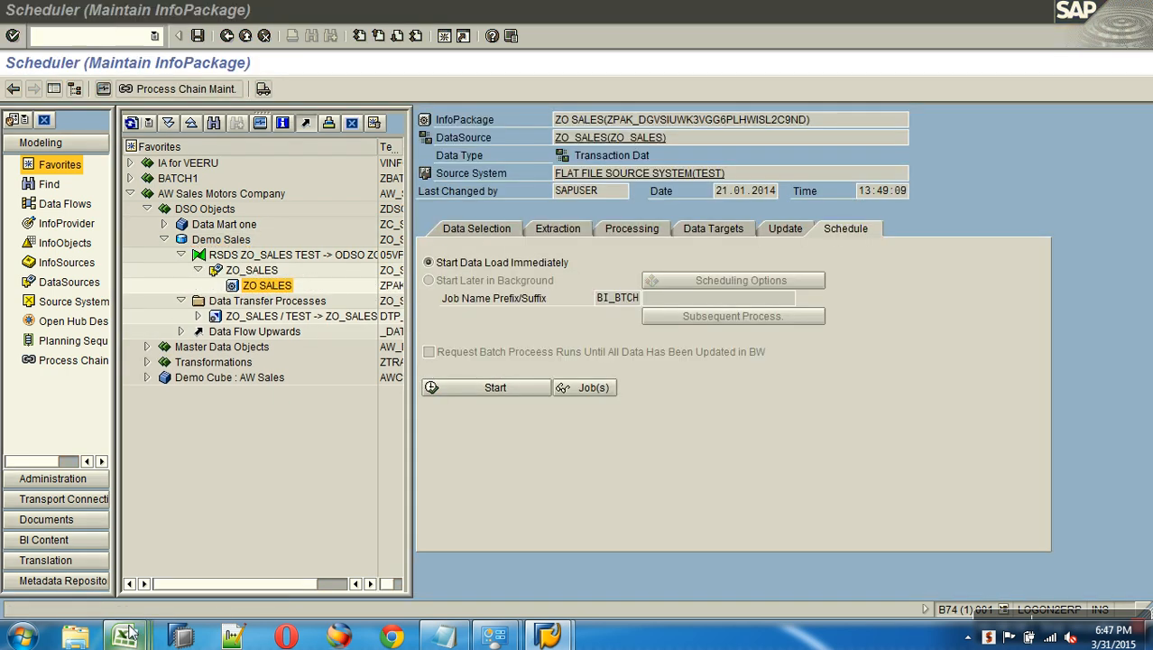
left_click(428, 554)
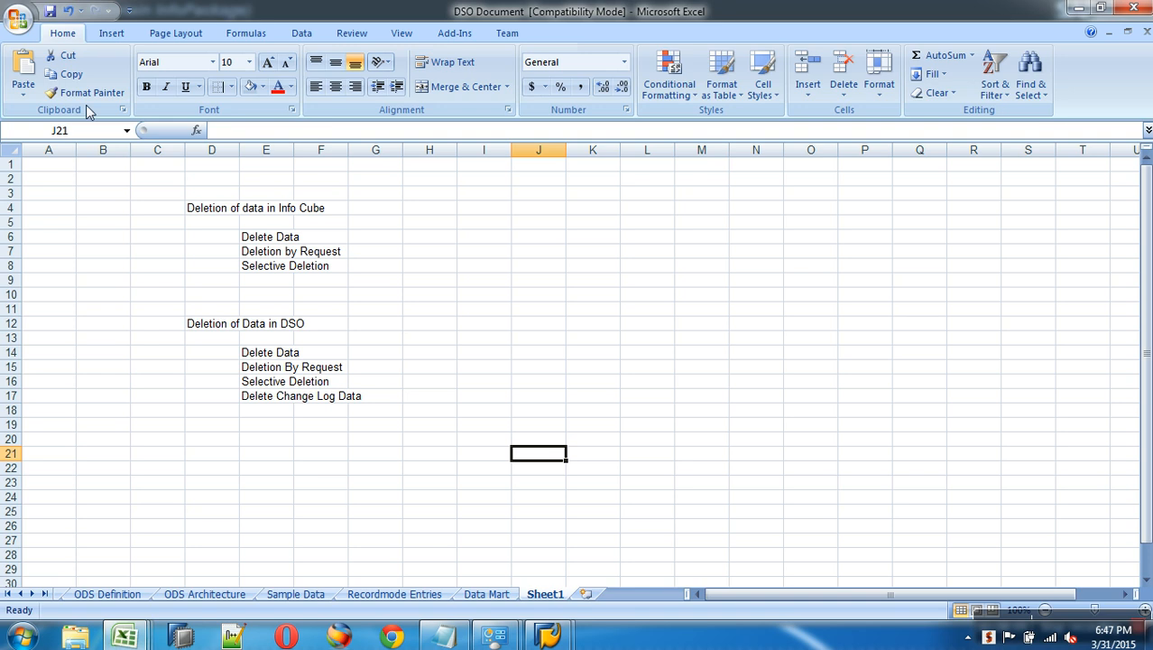
left_click(18, 18)
left_click(144, 88)
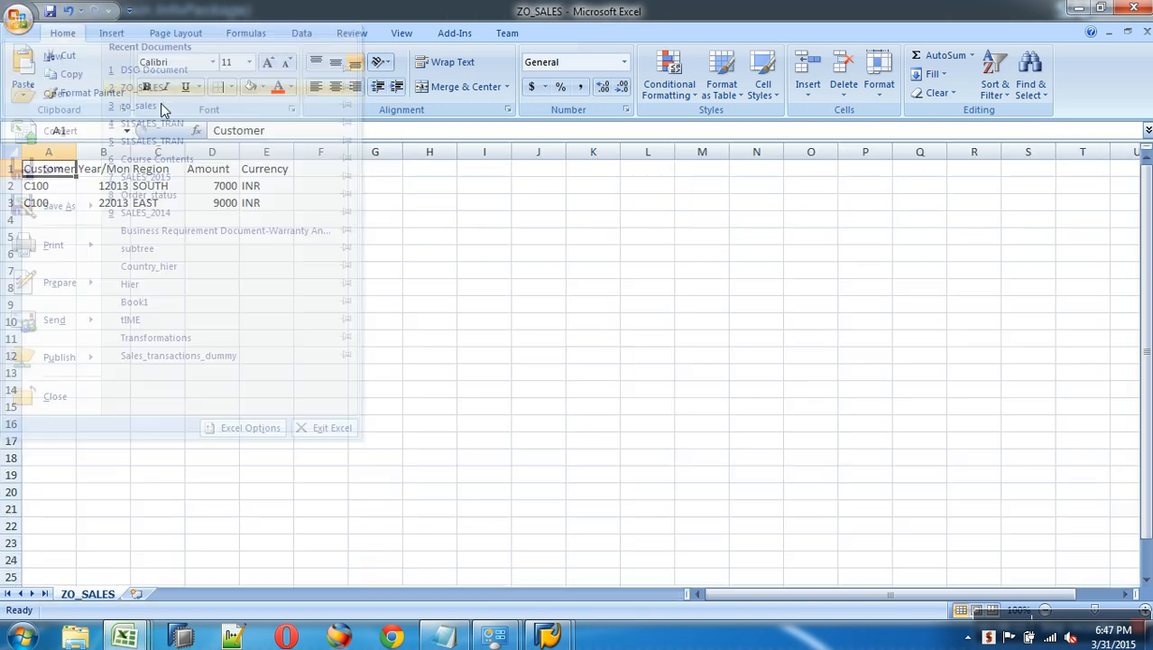
left_click(234, 191)
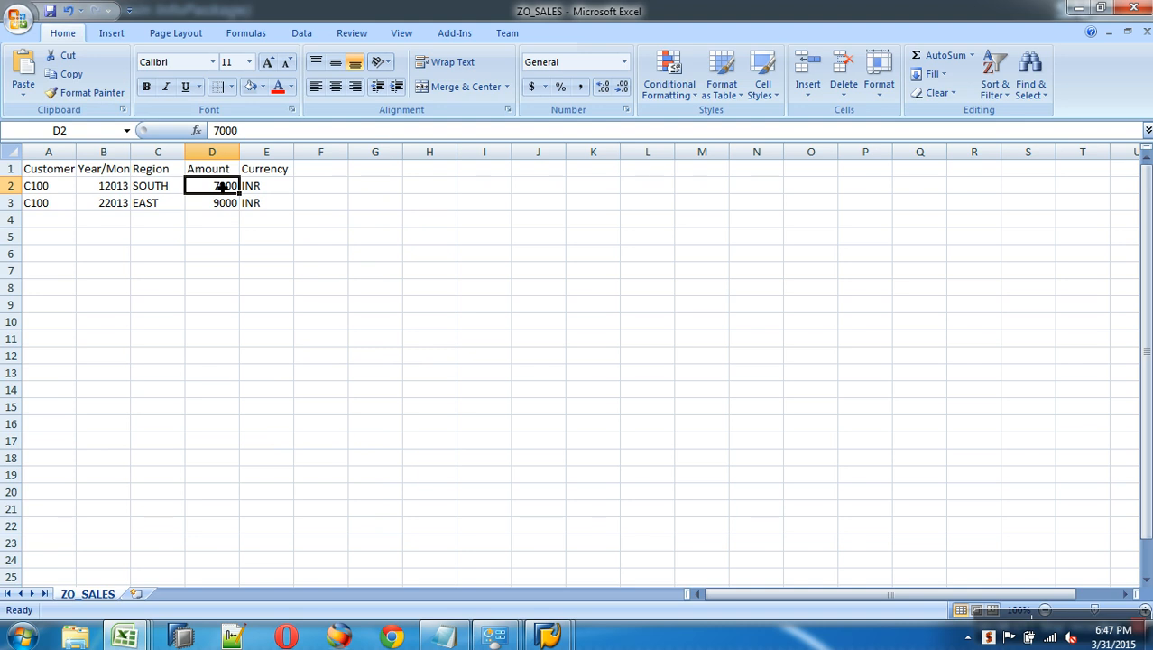
left_click(230, 204)
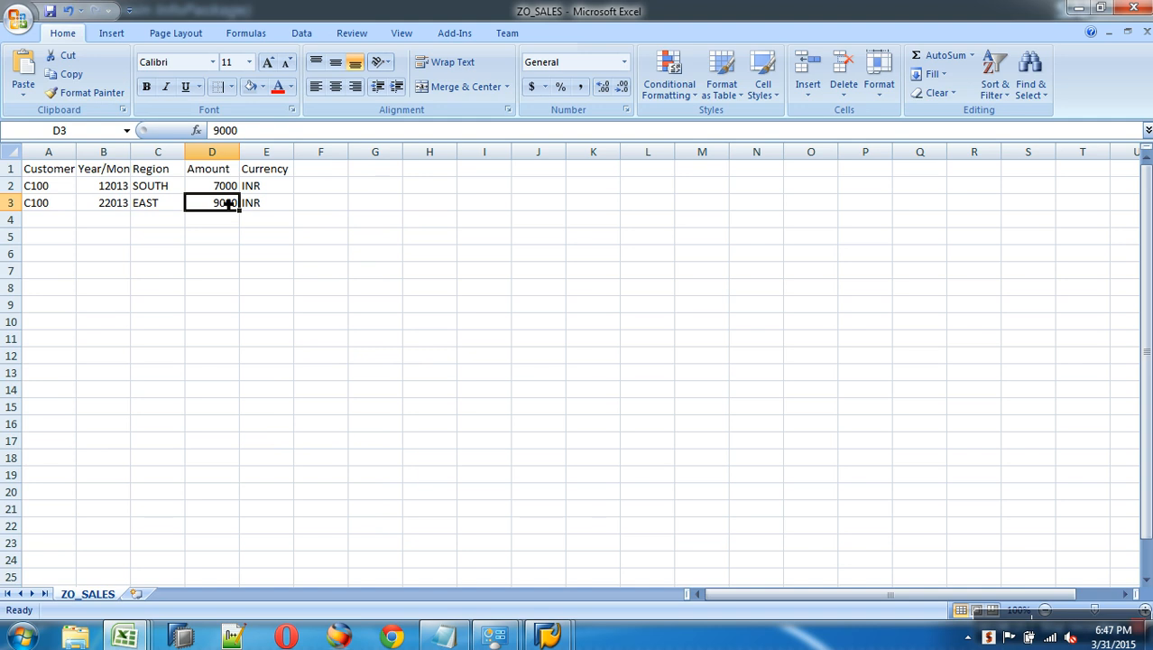
Step: Set the EAST row's Amount in D3 to 11000 and the SOUTH row's Amount in D2 to 21000
type("10")
key("BackSpace")
key("BackSpace")
key("BackSpace")
key("BackSpace")
type("11")
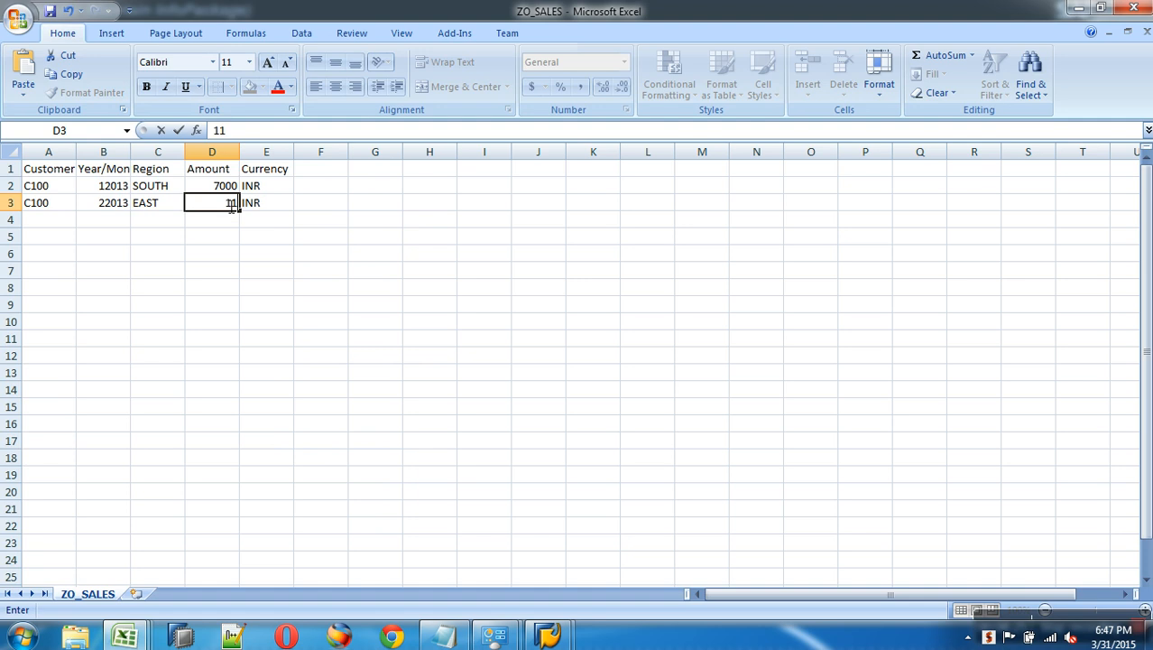
type("000")
left_click(230, 186)
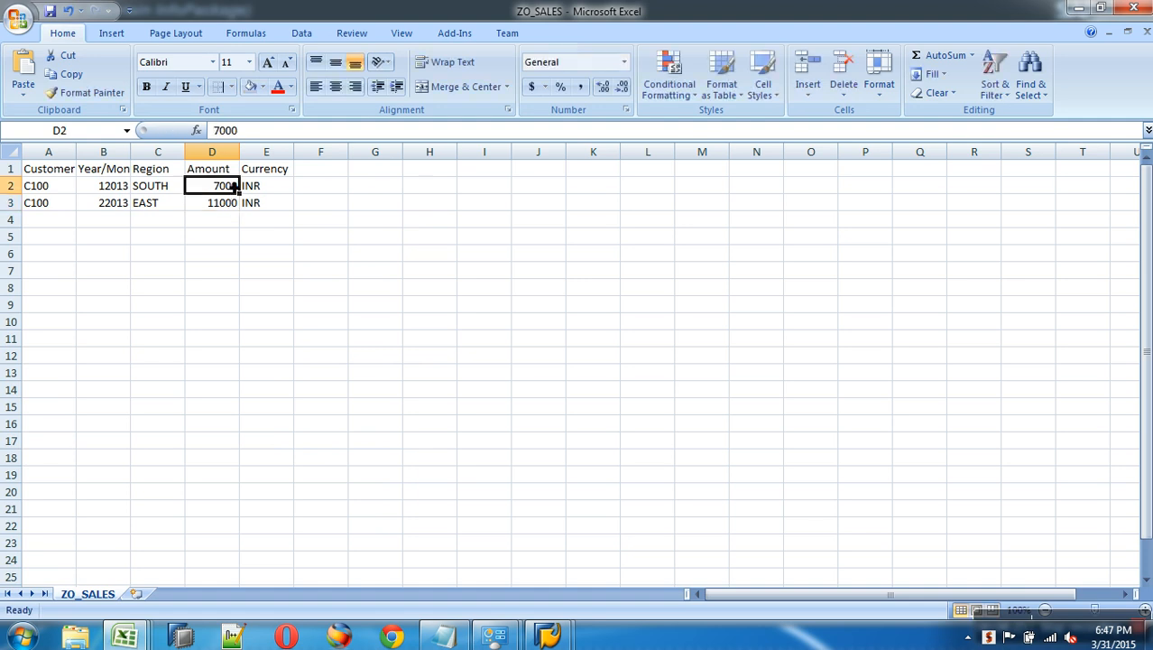
type("21000")
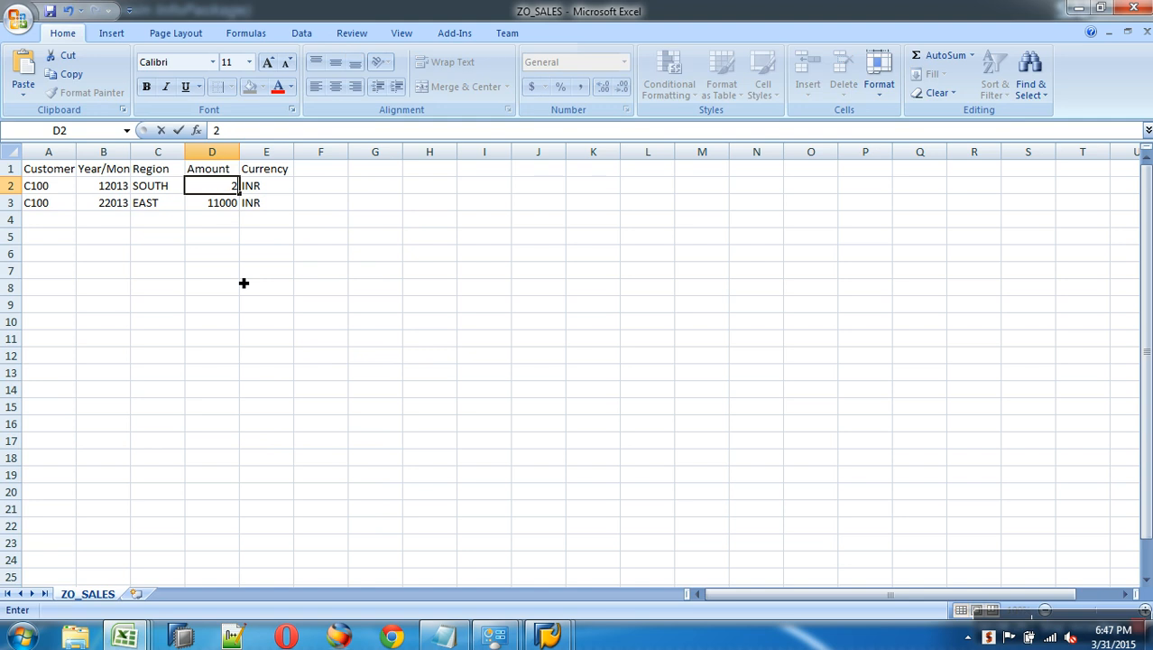
left_click(249, 254)
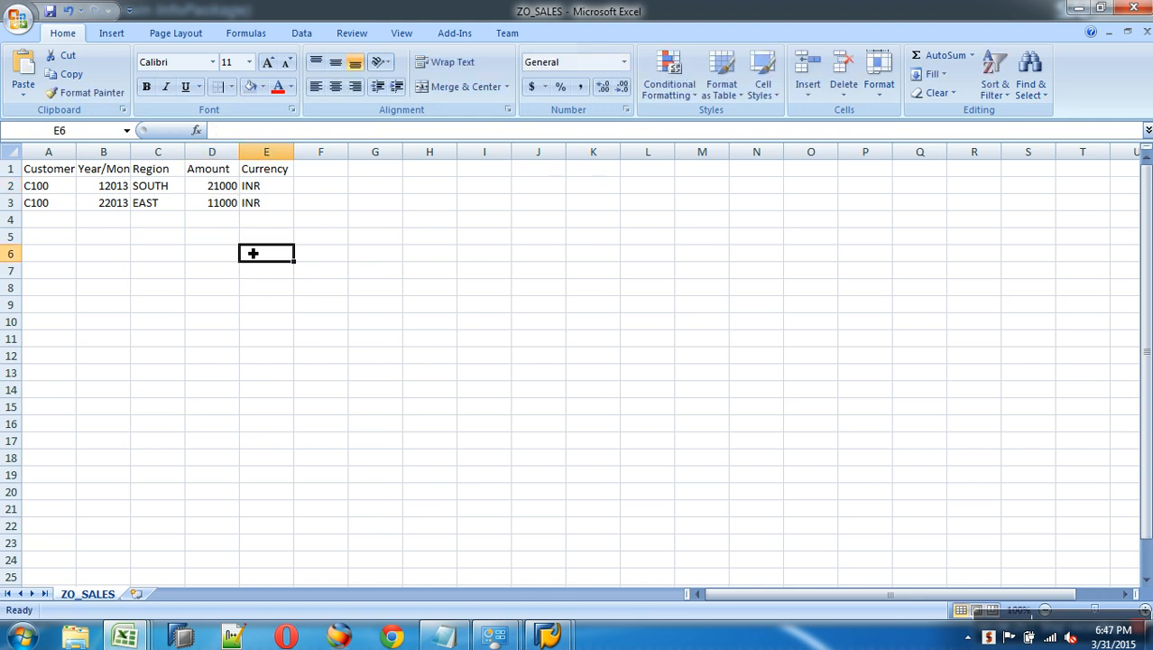
Step: Save the ZO_SALES workbook in CSV format, keeping that format, and close it
left_click(50, 10)
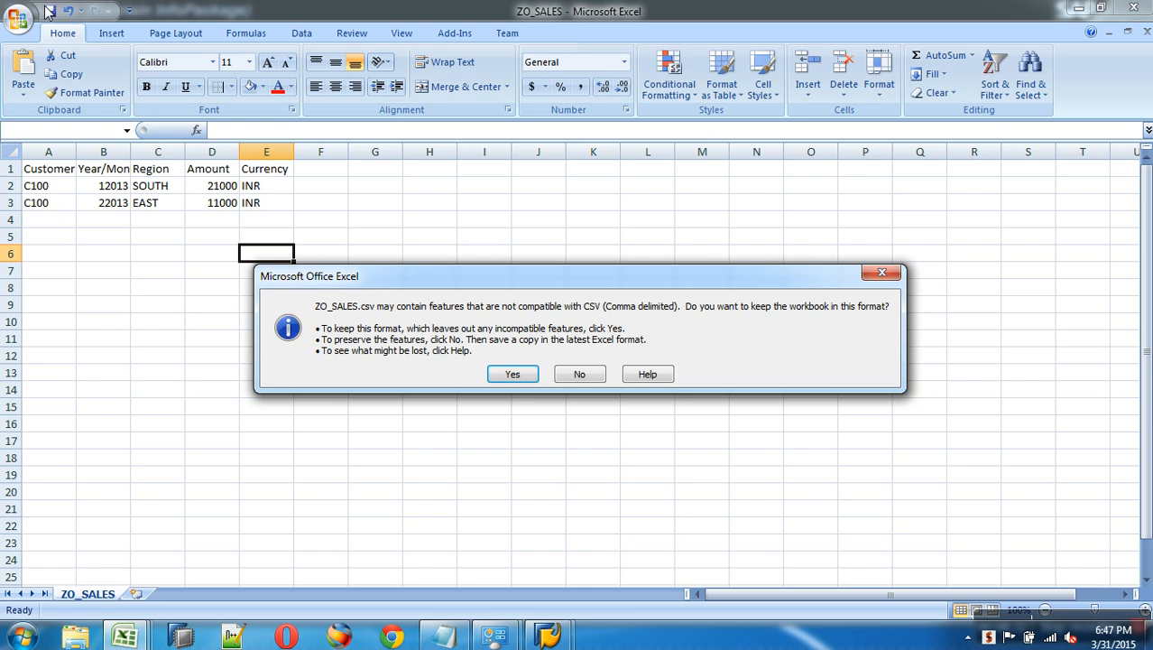
left_click(495, 374)
left_click(1146, 32)
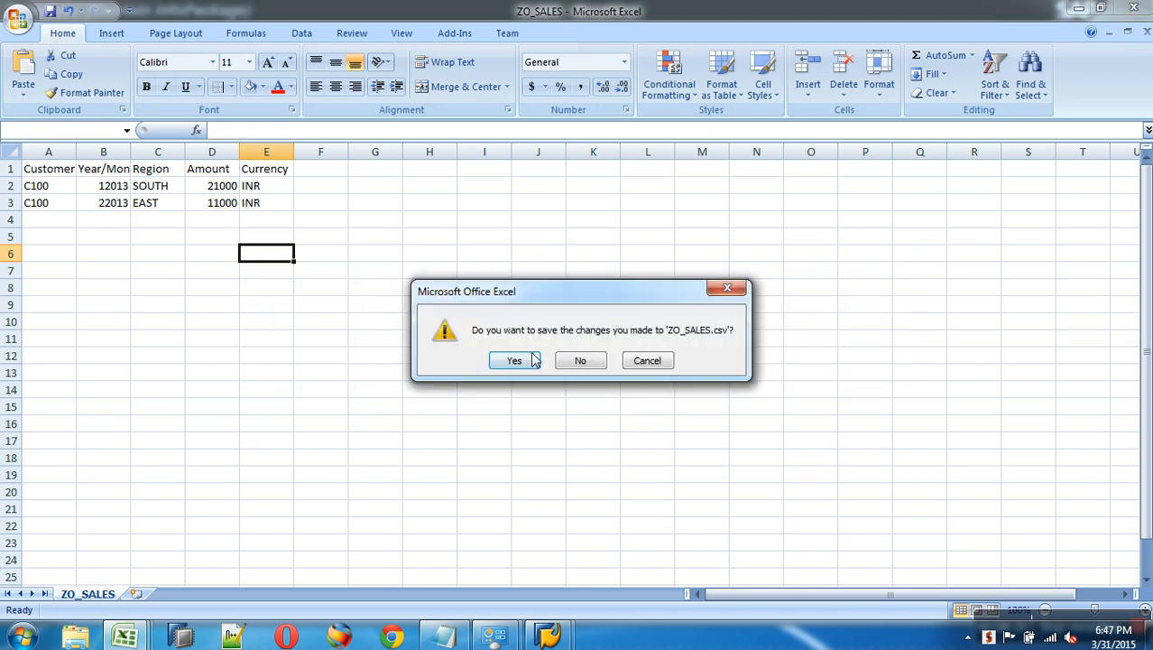
left_click(510, 359)
left_click(497, 373)
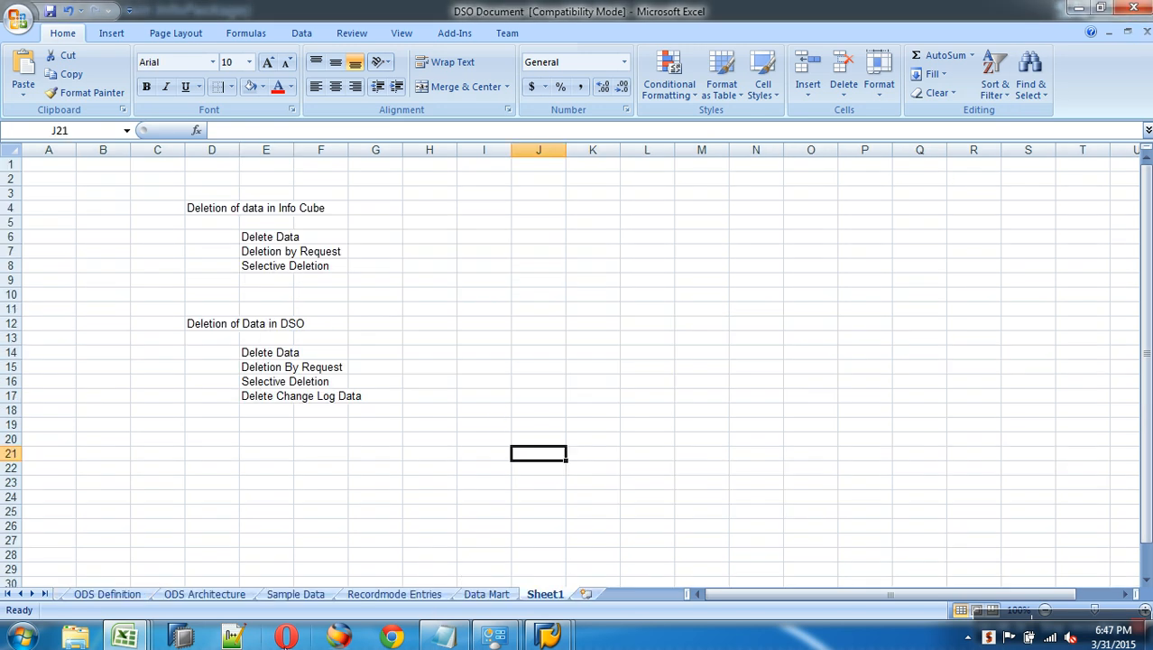
Step: Switch to SAP, start the ZO SALES InfoPackage load, and execute the ZO_SALES / TEST -> ZO_SALES data transfer process
mouse_move(547, 636)
left_click(607, 540)
left_click(514, 393)
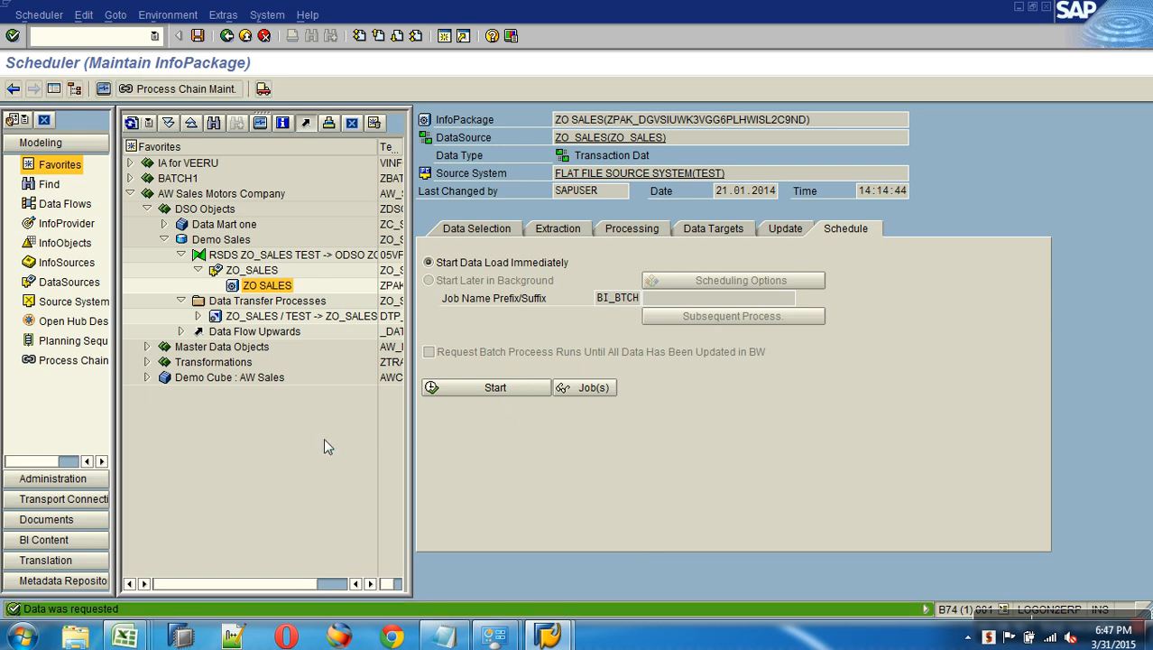
double_click(288, 317)
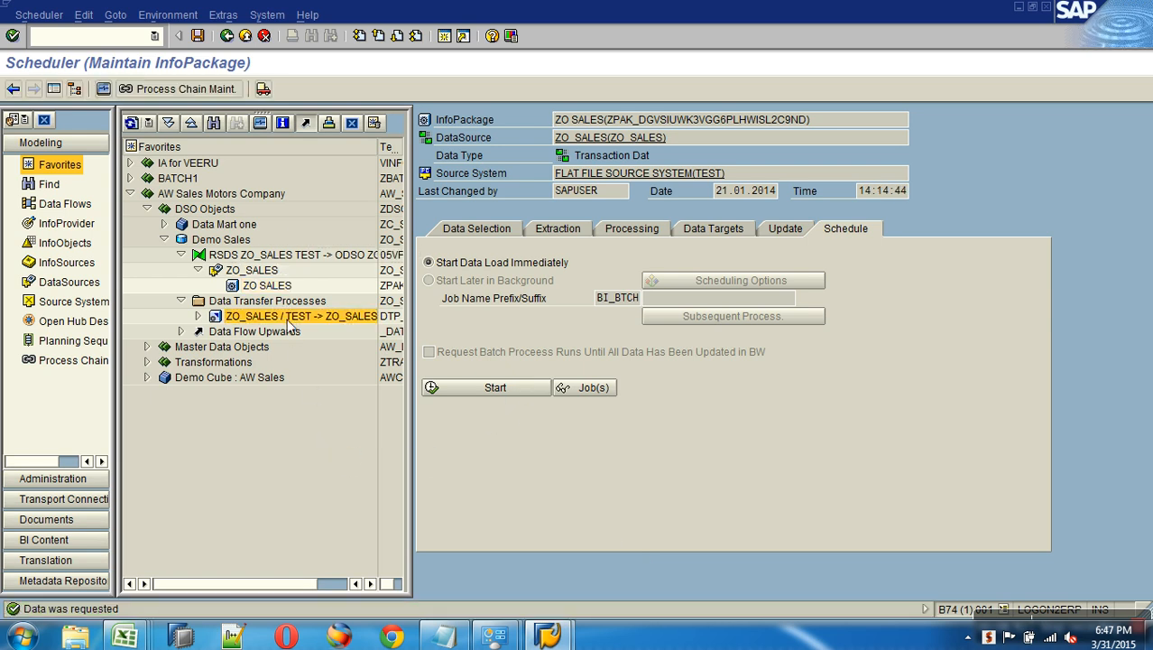
left_click(816, 370)
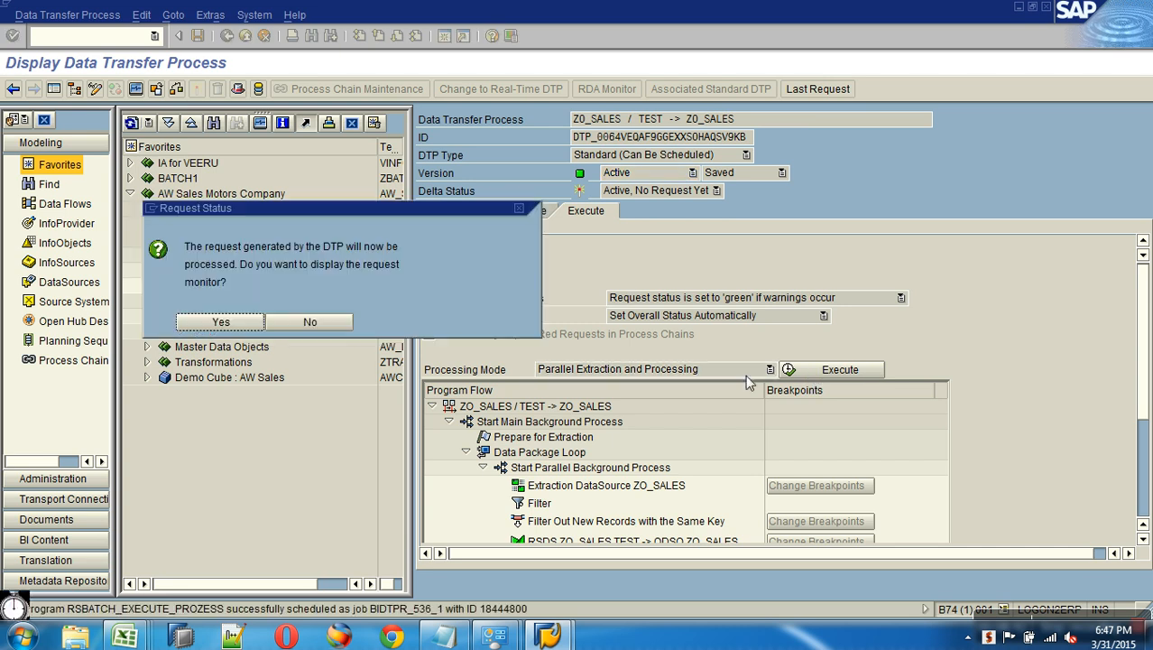
left_click(222, 320)
Step: Open the Demo Sales DSO for managing, refresh its request list, and hide the navigation tree
right_click(221, 240)
left_click(262, 446)
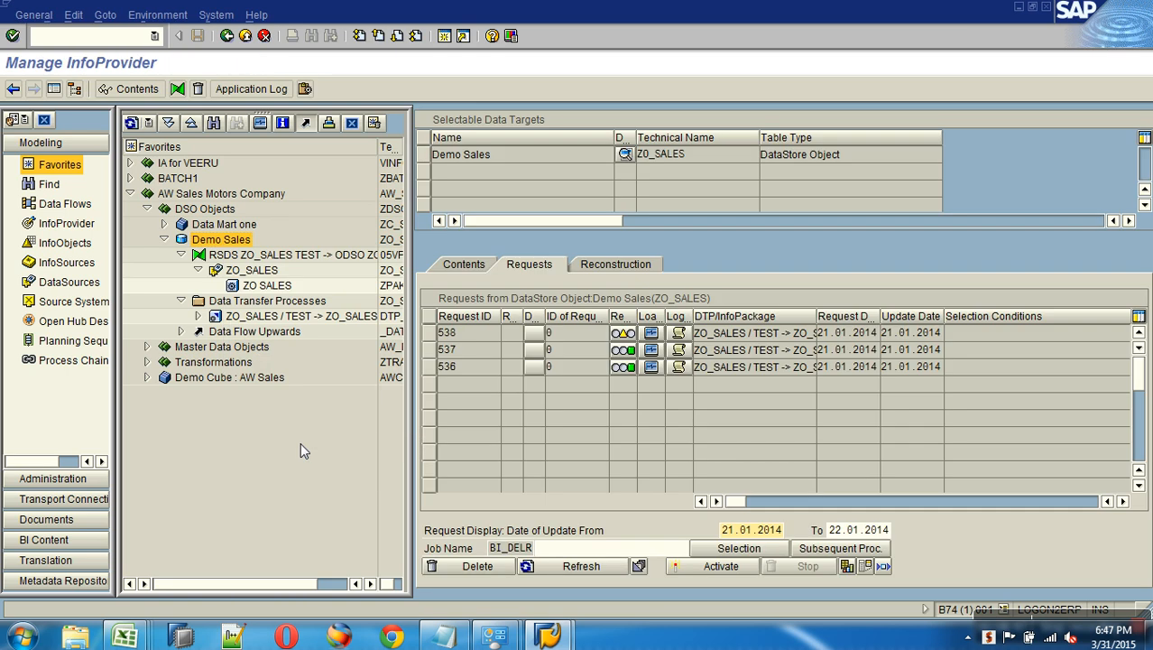
left_click(579, 564)
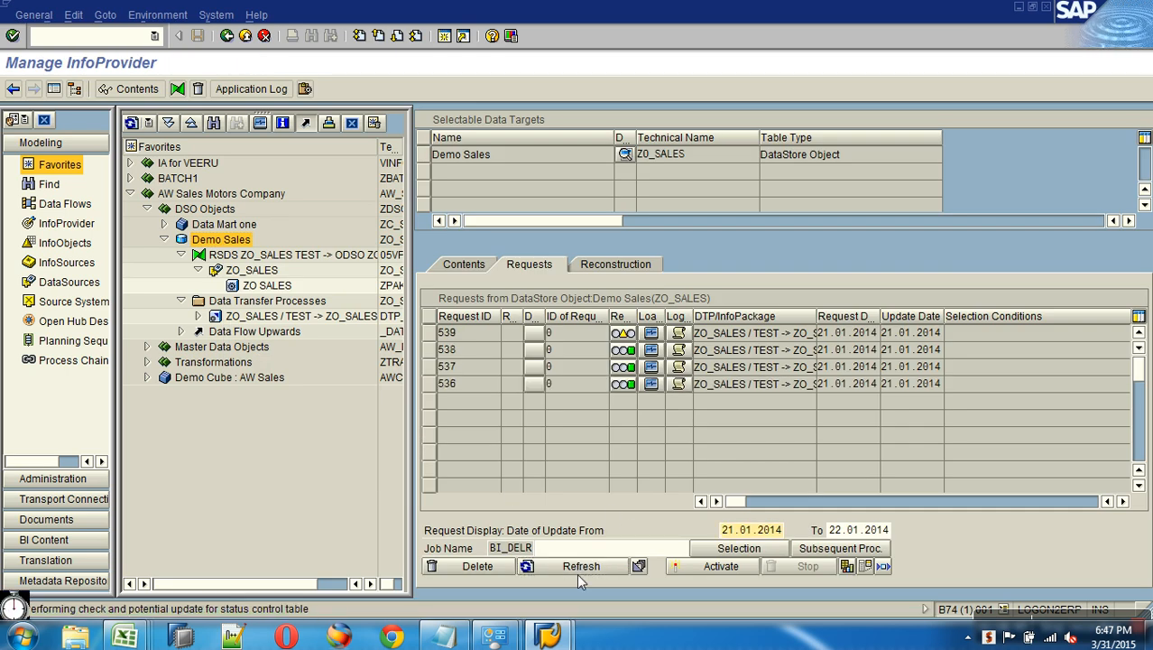
left_click(581, 564)
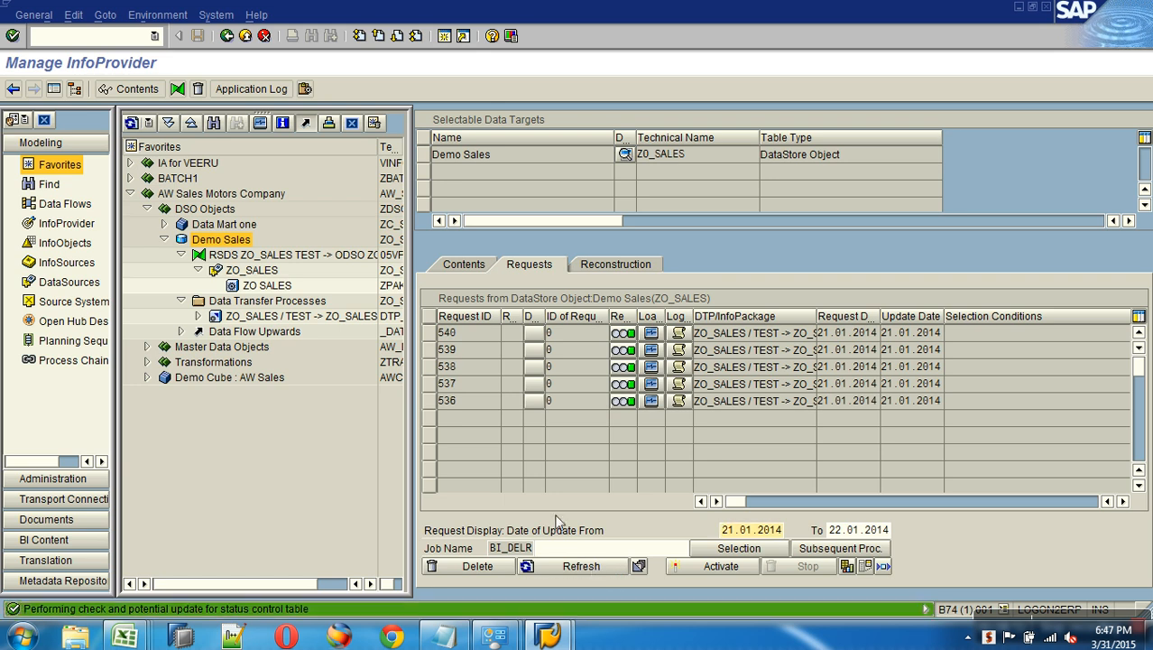
left_click(56, 85)
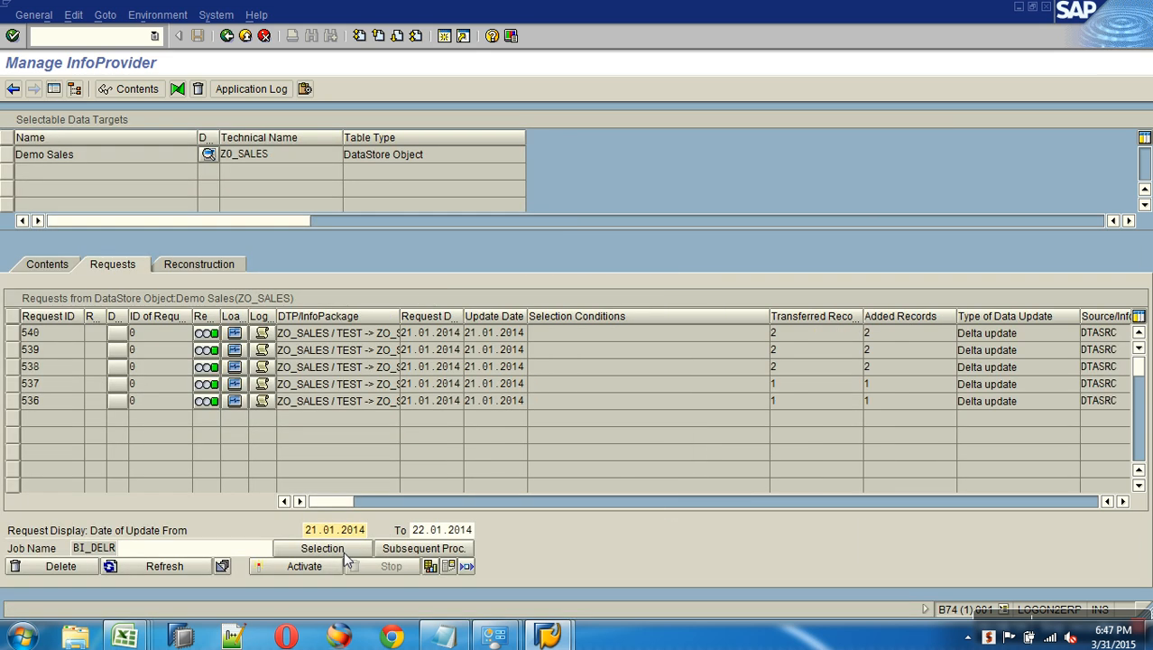
Step: Activate requests 536 through 540 in the Demo Sales DSO and refresh the activation list before closing it
left_click(307, 566)
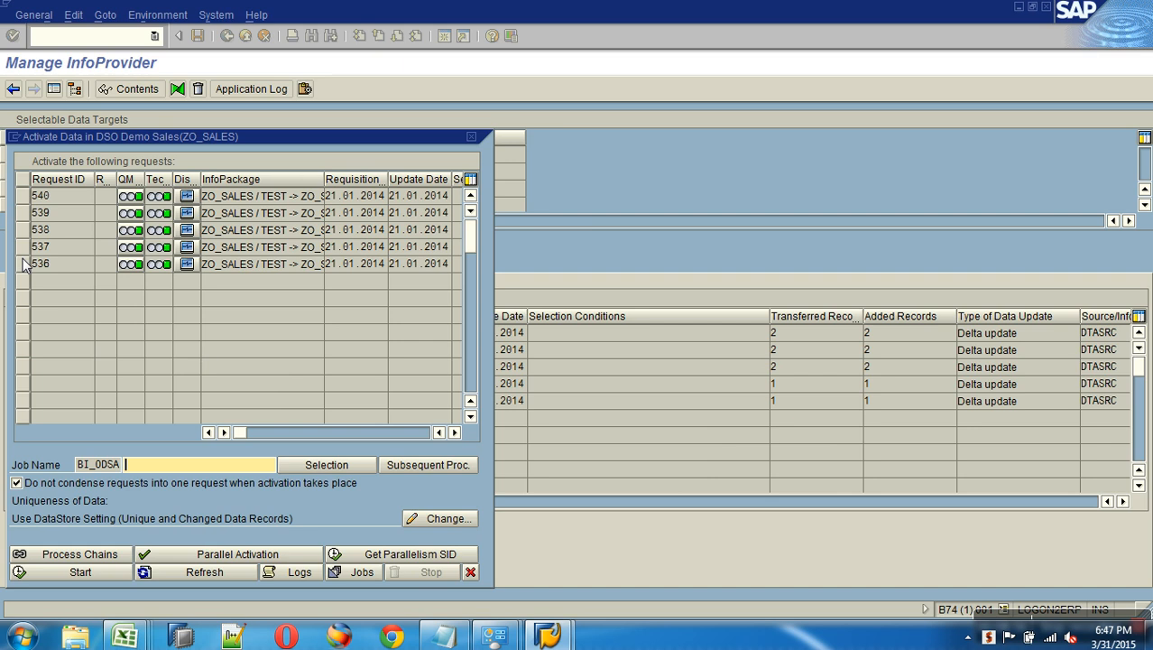
left_click(25, 258)
left_click_drag(27, 253, 25, 196)
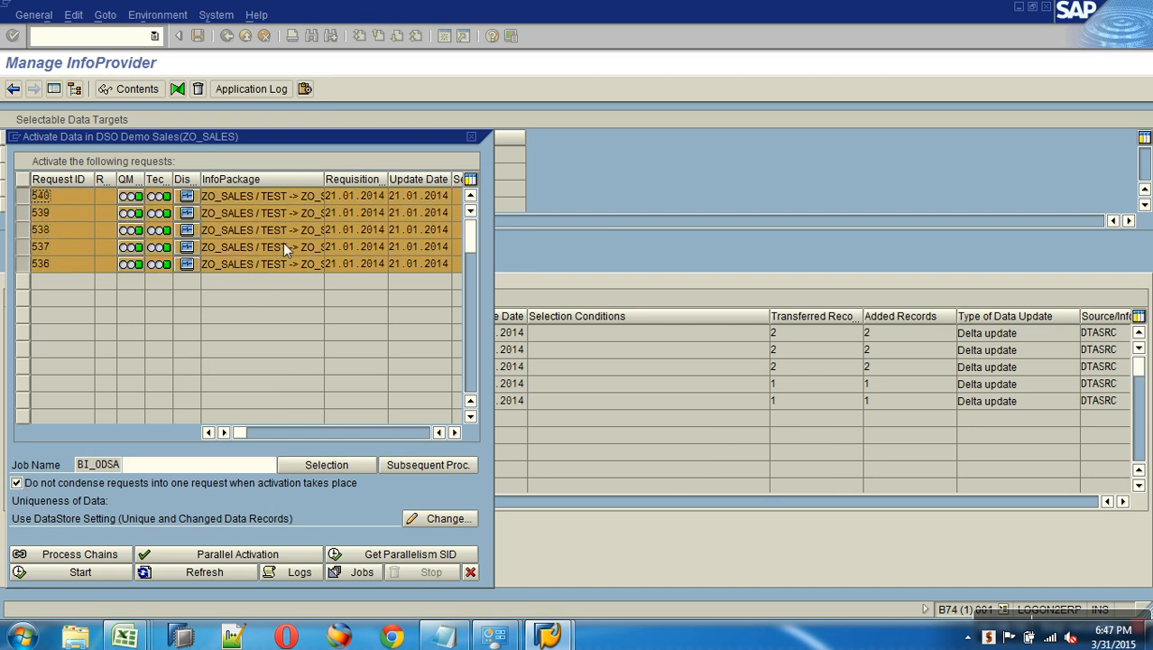
left_click_drag(307, 139, 514, 47)
left_click(289, 484)
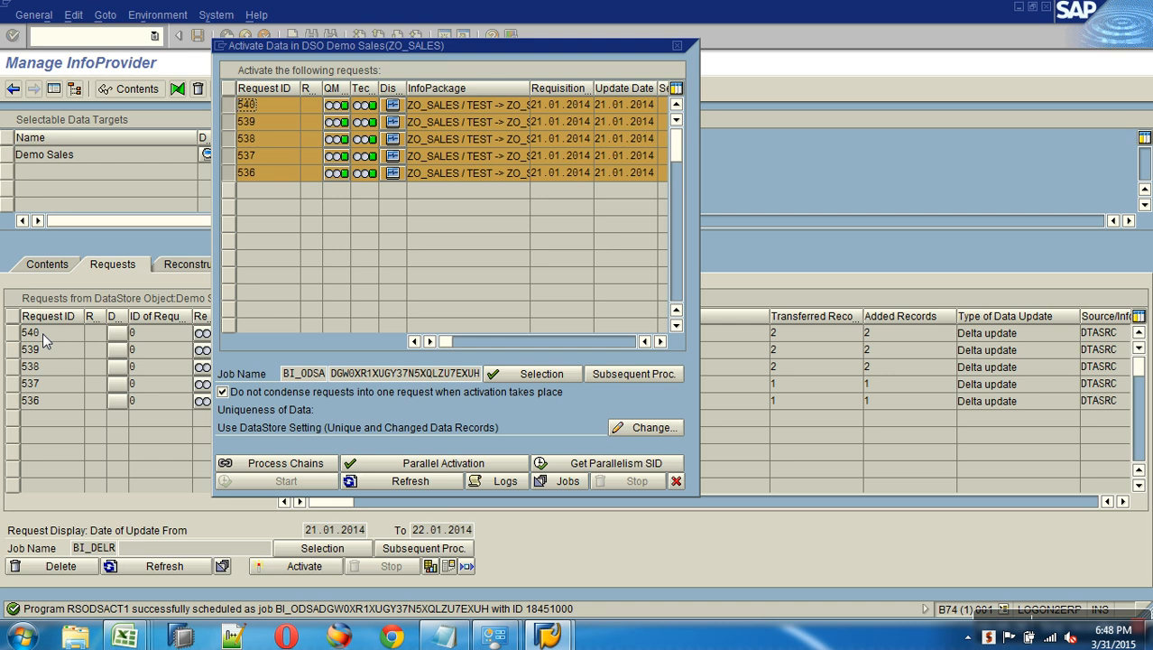
left_click(381, 479)
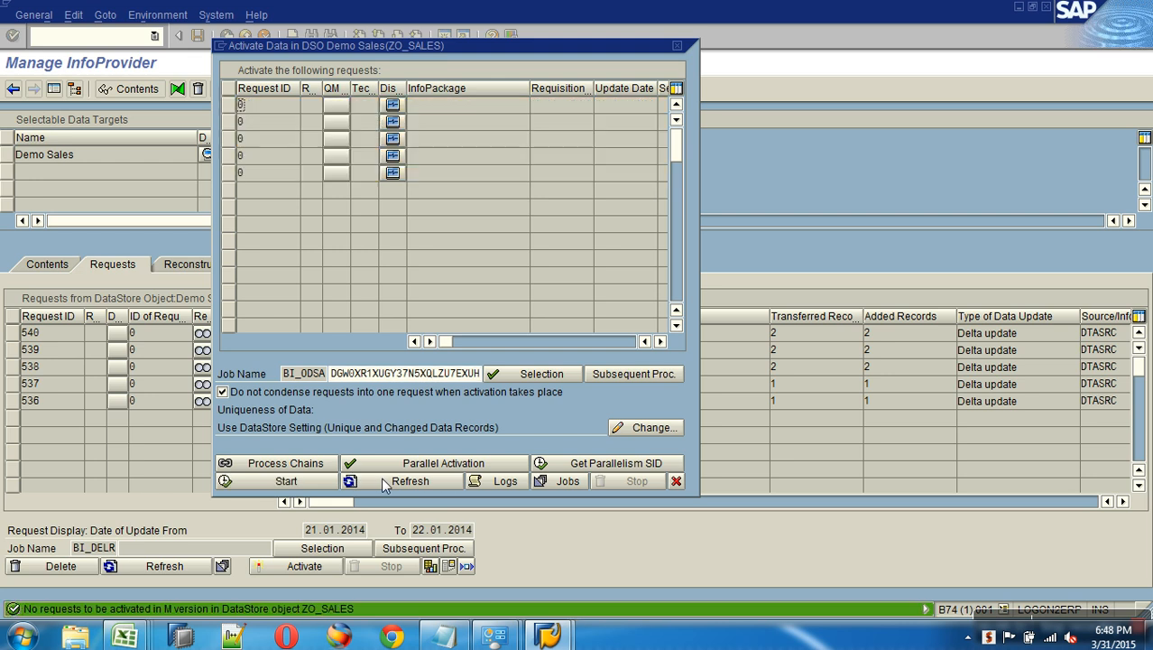
left_click(676, 481)
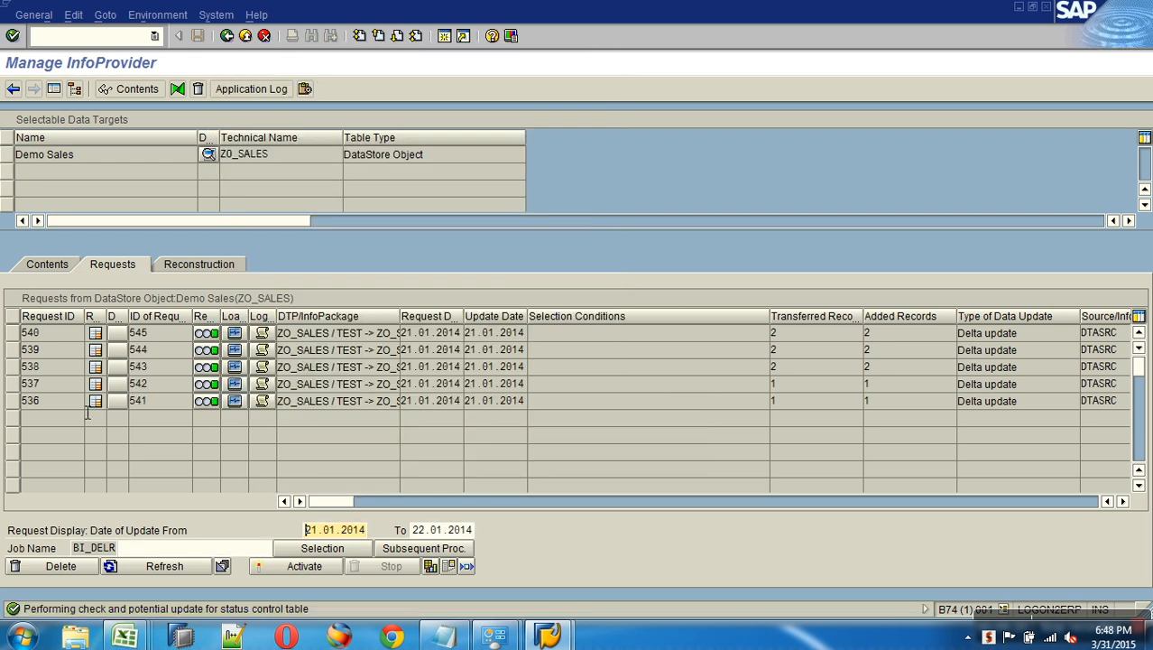
Step: Delete request 539 from the Demo Sales DSO and roll back all requests affected by its deletion
left_click(12, 351)
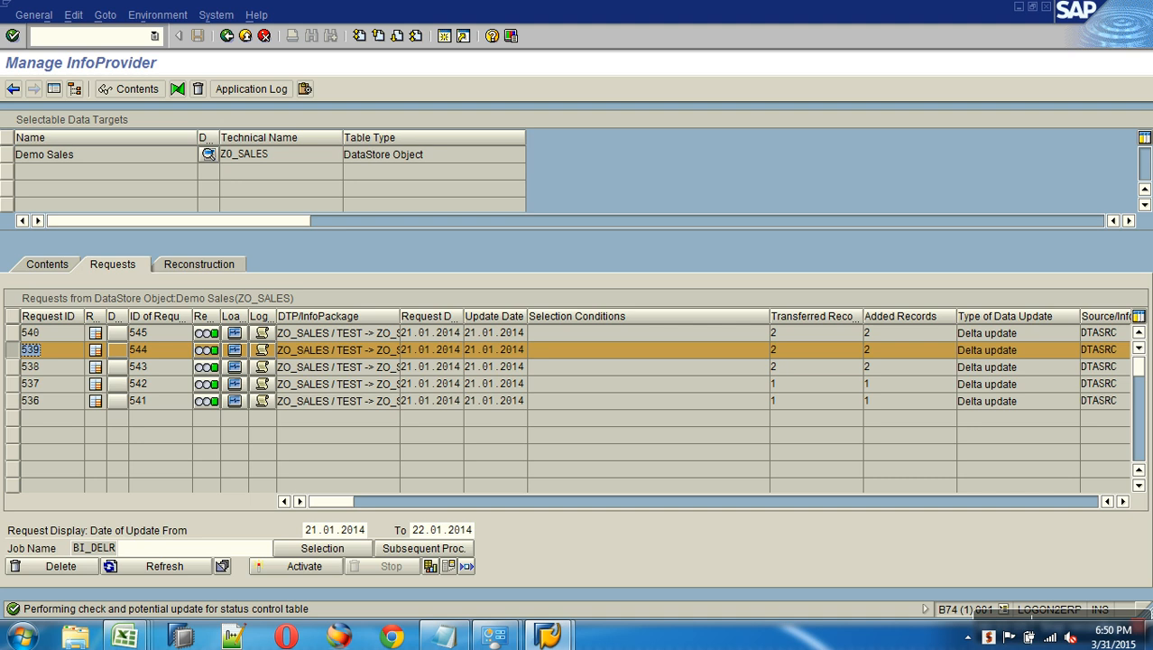
left_click(12, 352)
left_click(49, 335)
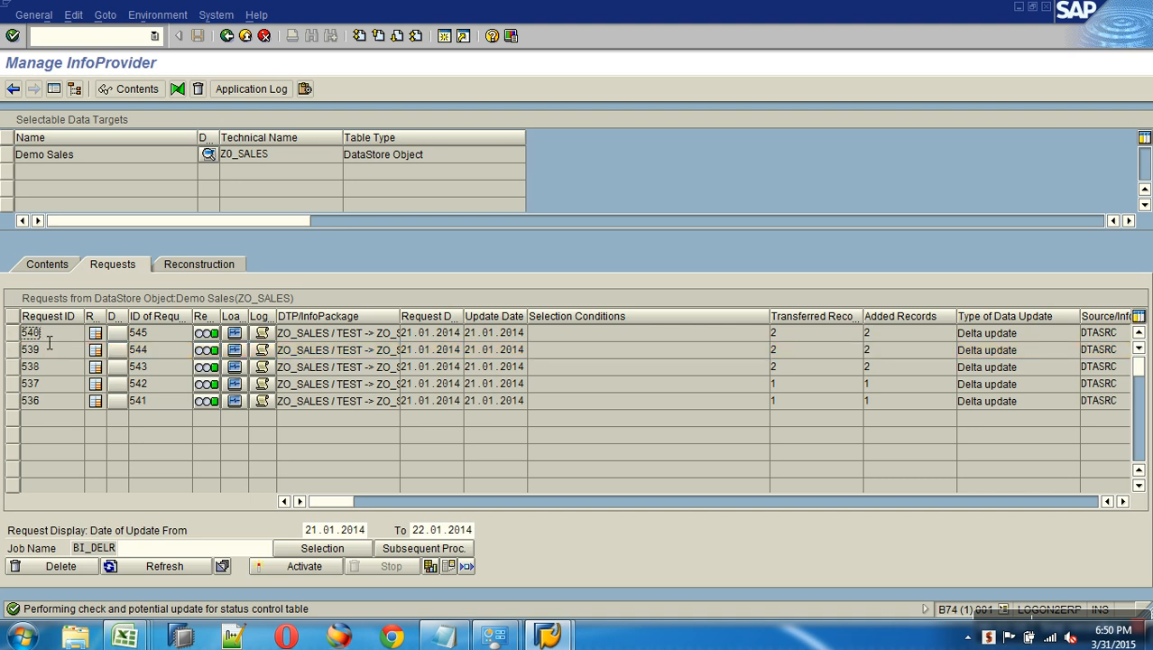
left_click(11, 352)
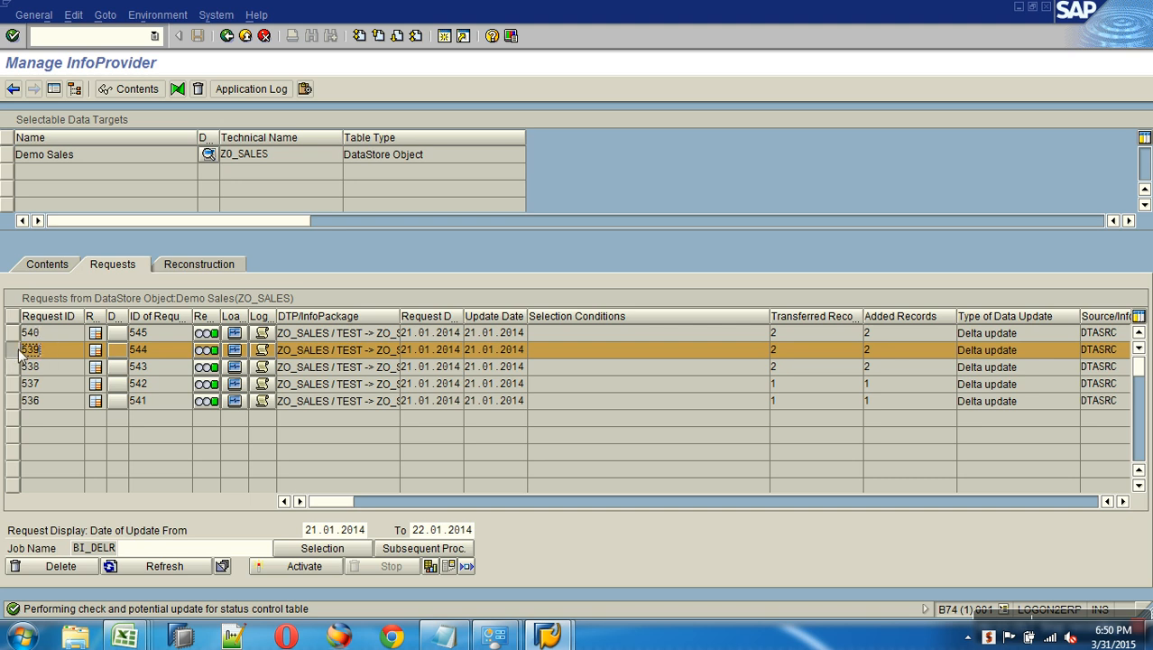
left_click(35, 372)
left_click(60, 387)
left_click(59, 409)
left_click(47, 565)
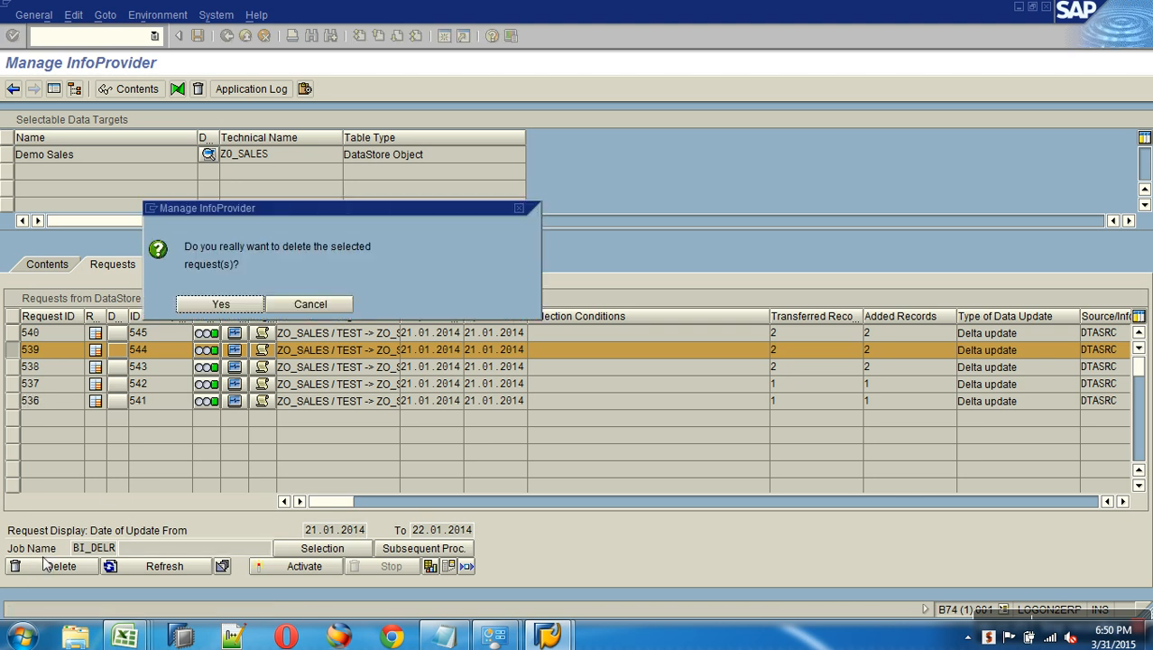
left_click(203, 304)
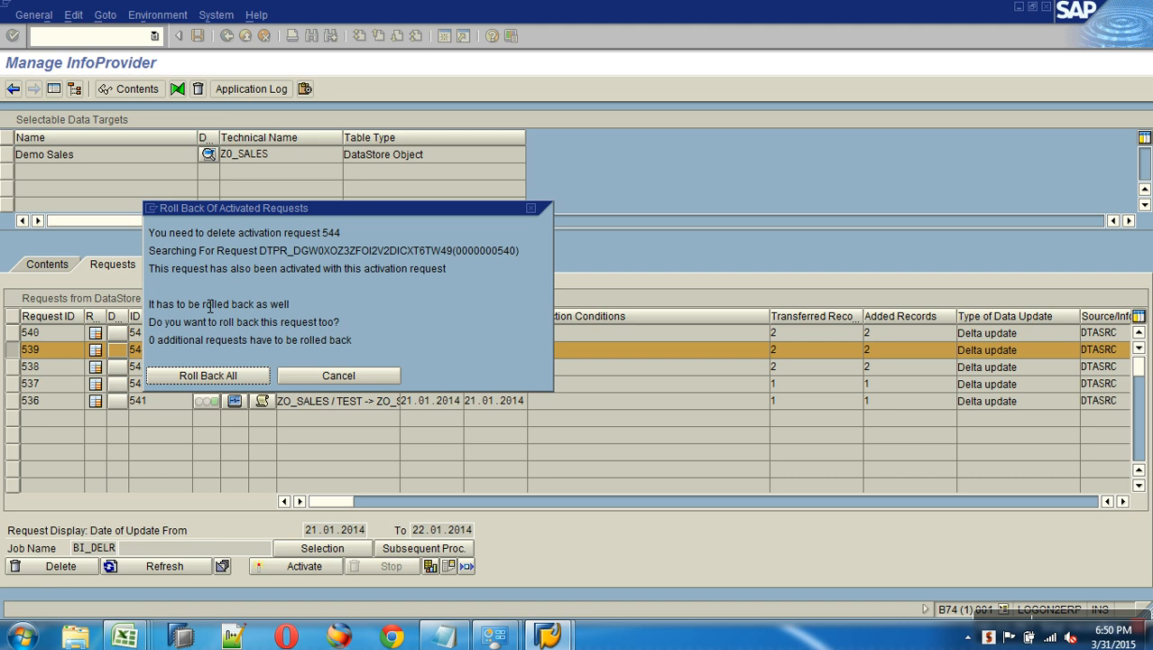
left_click(207, 375)
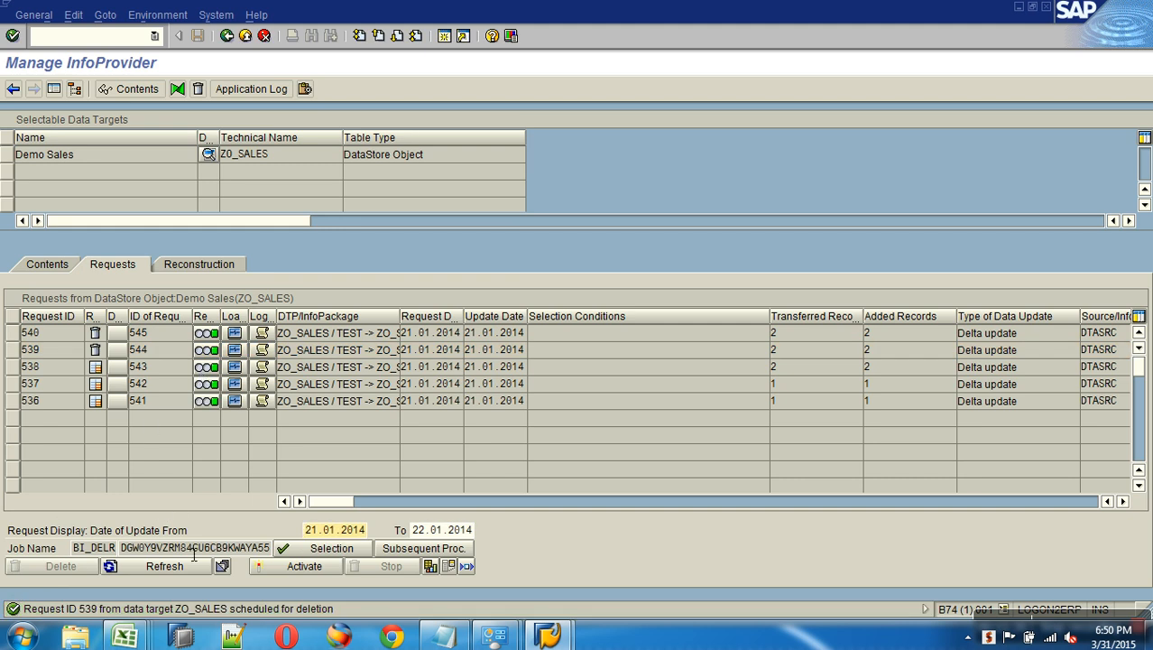
Step: Refresh the Demo Sales request list repeatedly to check the progress of the request deletion
left_click(181, 571)
left_click(80, 496)
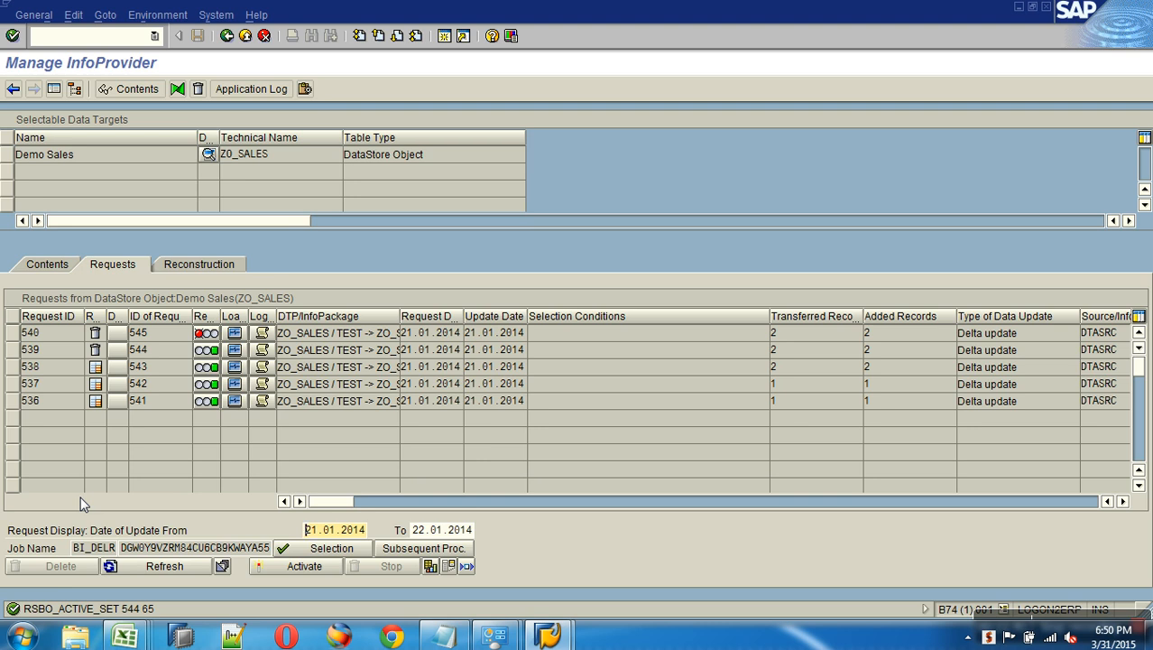
left_click(162, 566)
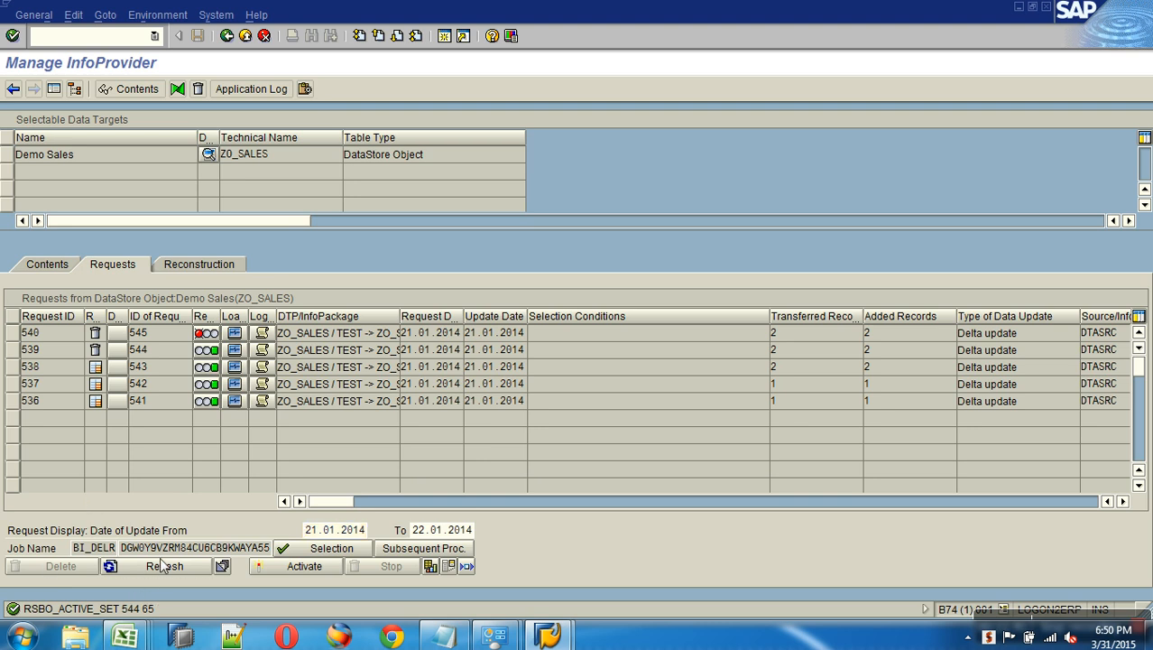
left_click(103, 494)
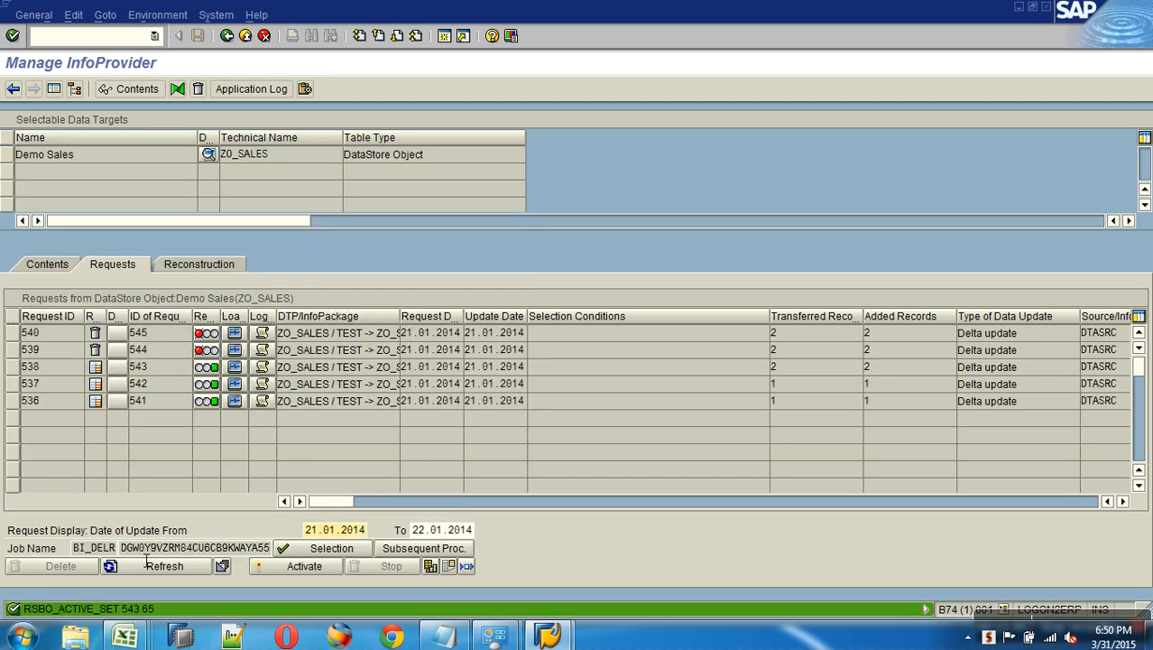
left_click(154, 567)
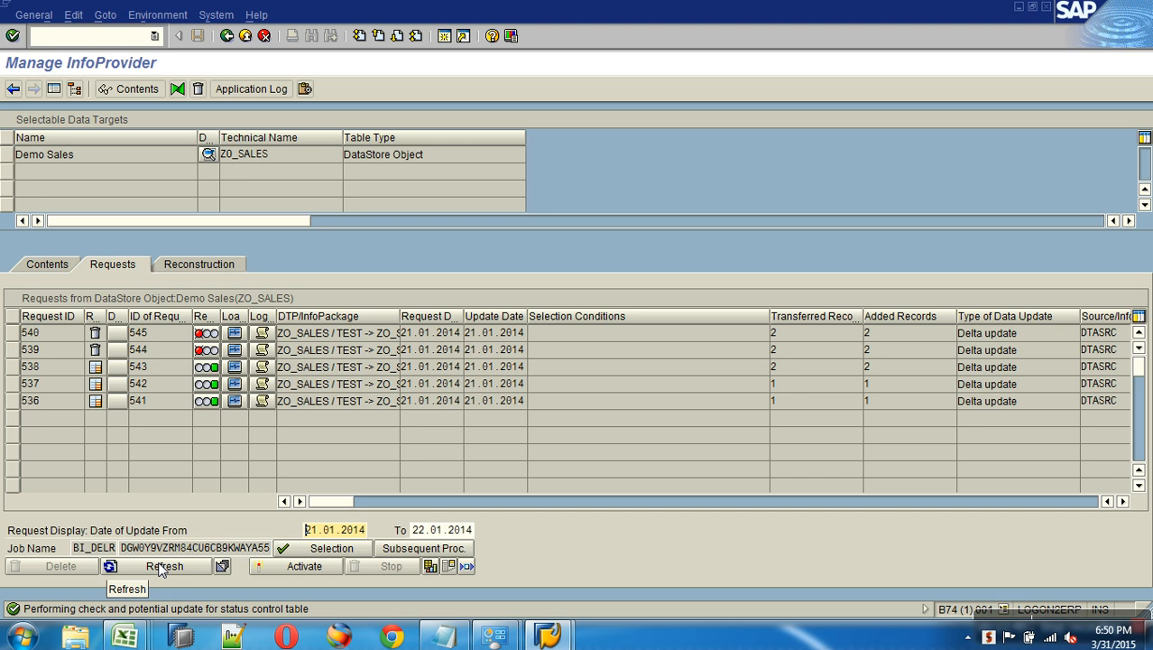
left_click(159, 567)
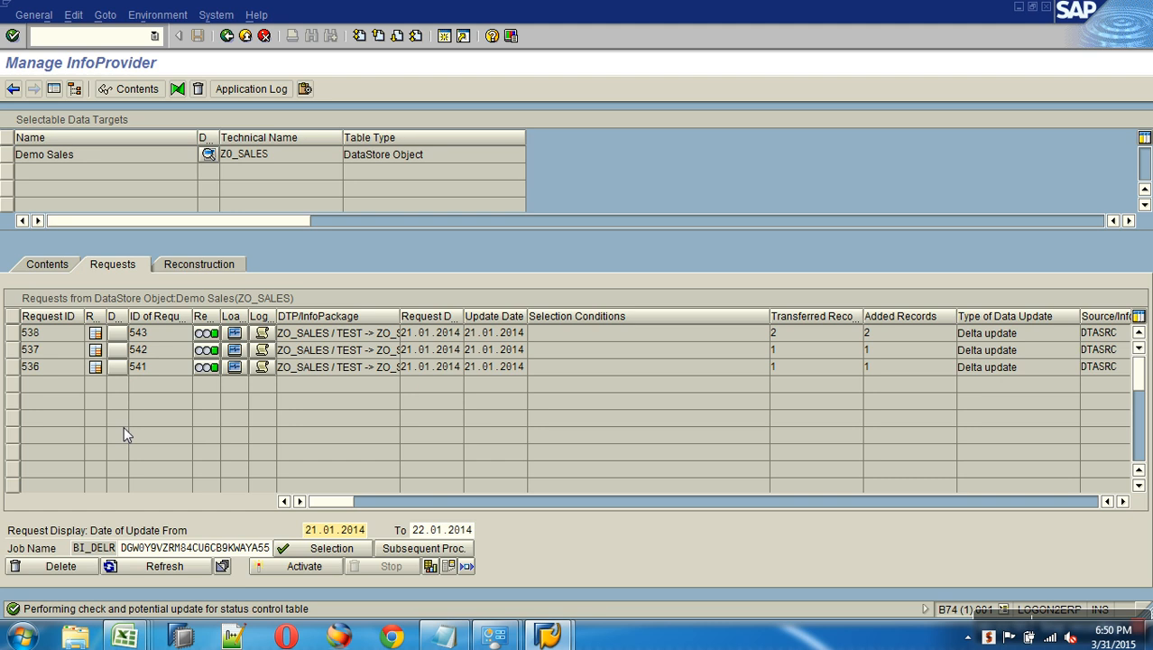
Step: Return to the modeling tree and delete all data in the Demo Sales DSO, confirming the deletion
left_click(246, 39)
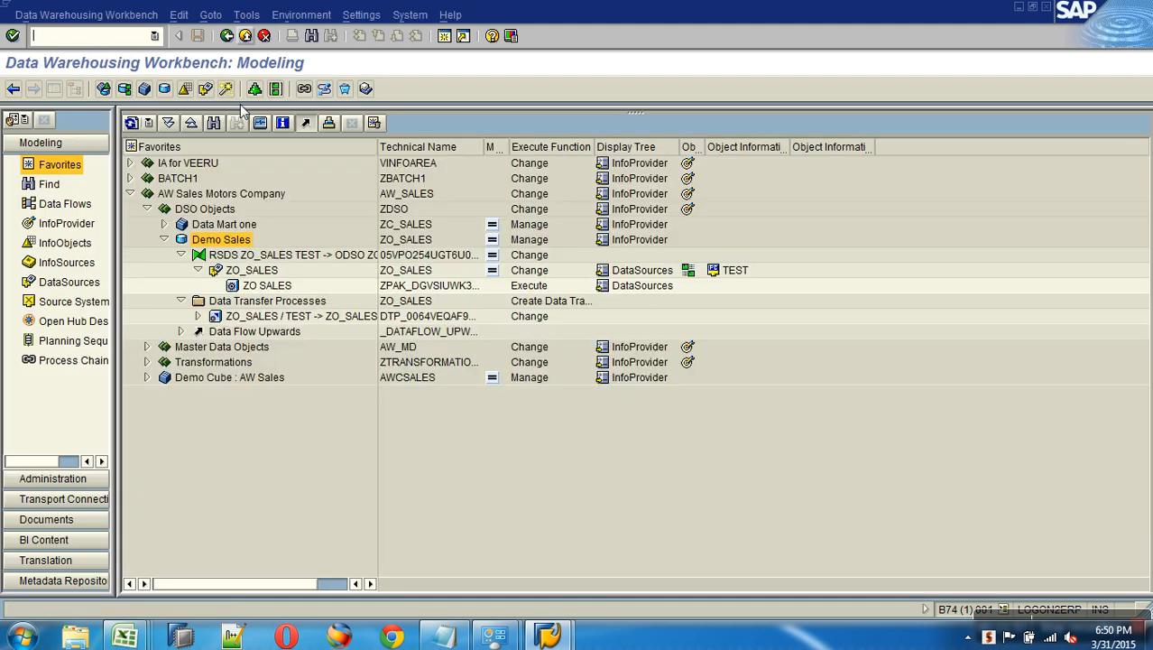
right_click(230, 241)
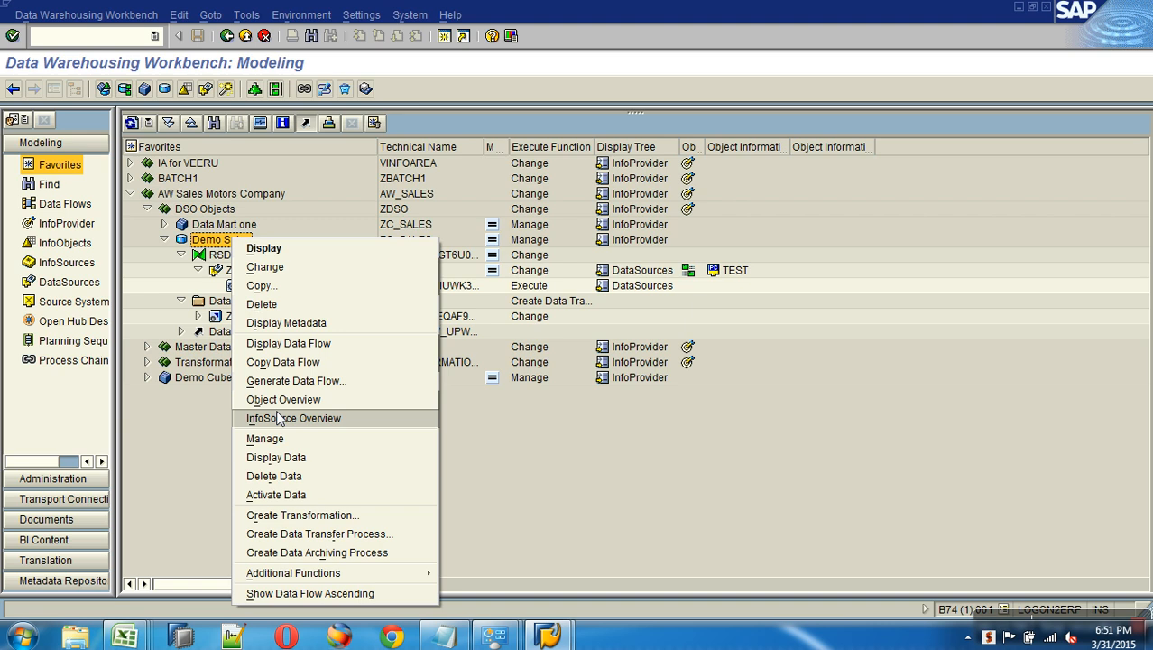
left_click(285, 475)
left_click(227, 287)
left_click(40, 366)
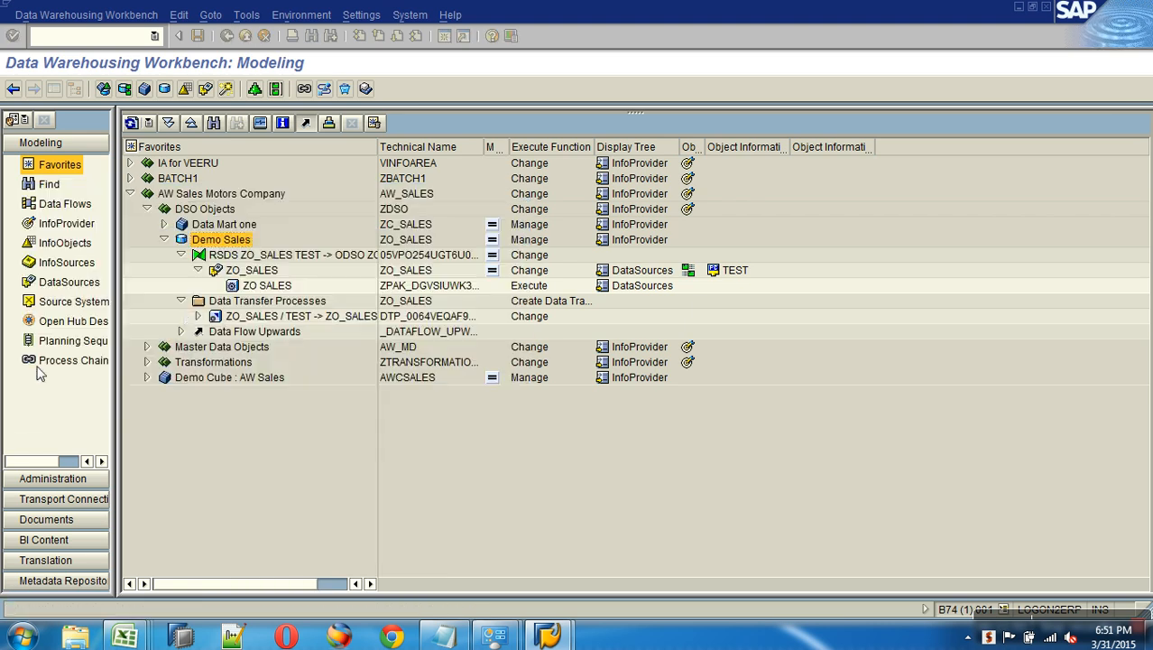
Step: Execute the ZO_SALES / TEST -> ZO_SALES delta data transfer process for Demo Sales and display its request monitor
double_click(269, 316)
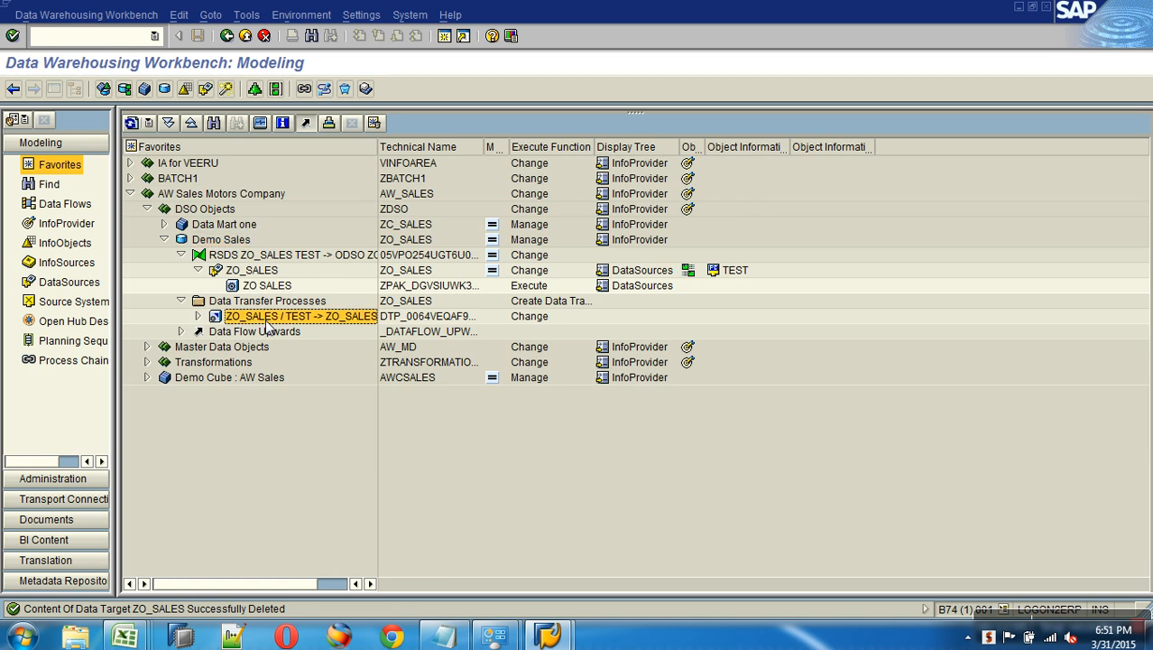
left_click(842, 373)
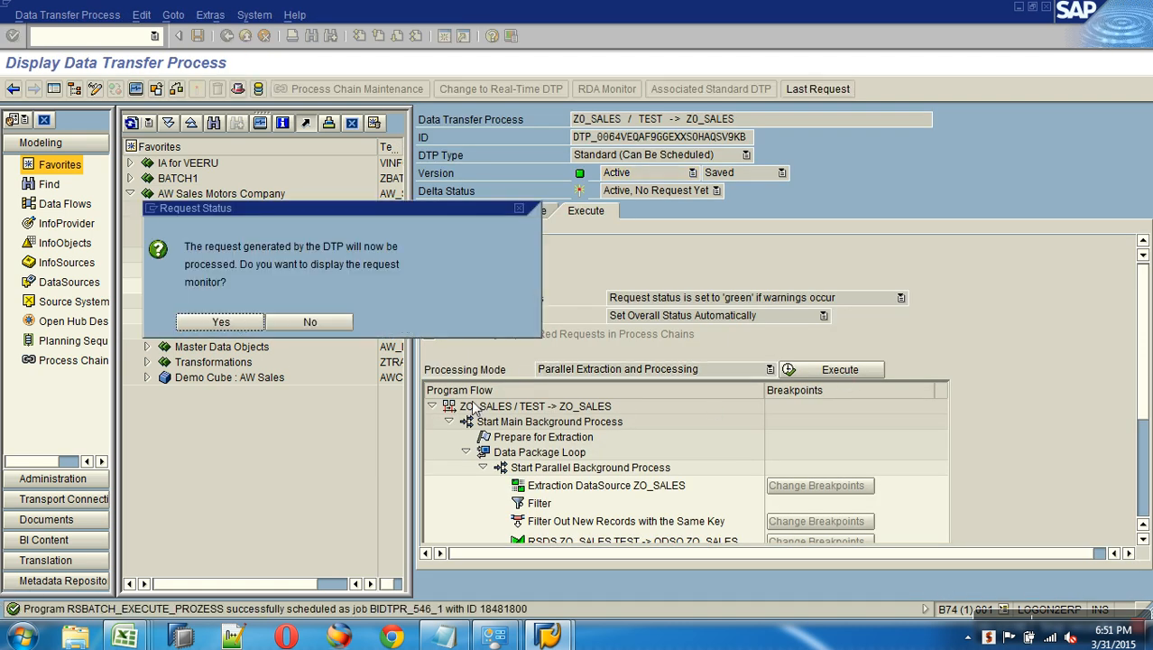
left_click(237, 326)
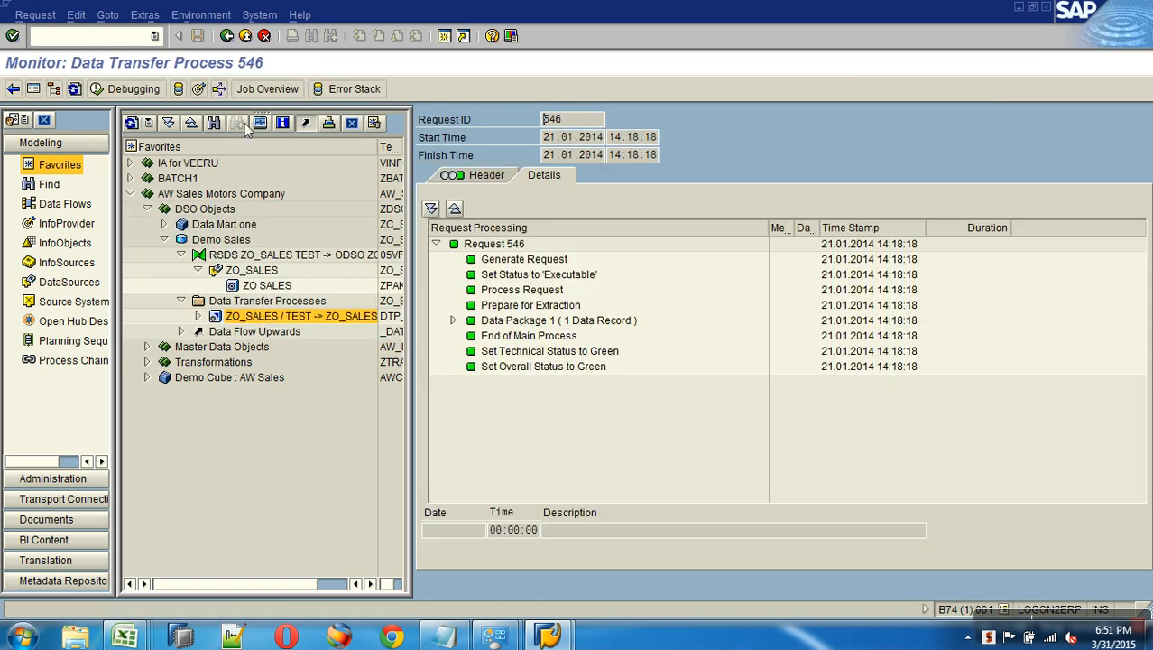
Step: Activate requests 546 through 550 in the Demo Sales DSO and refresh the activation list before closing it
left_click(199, 89)
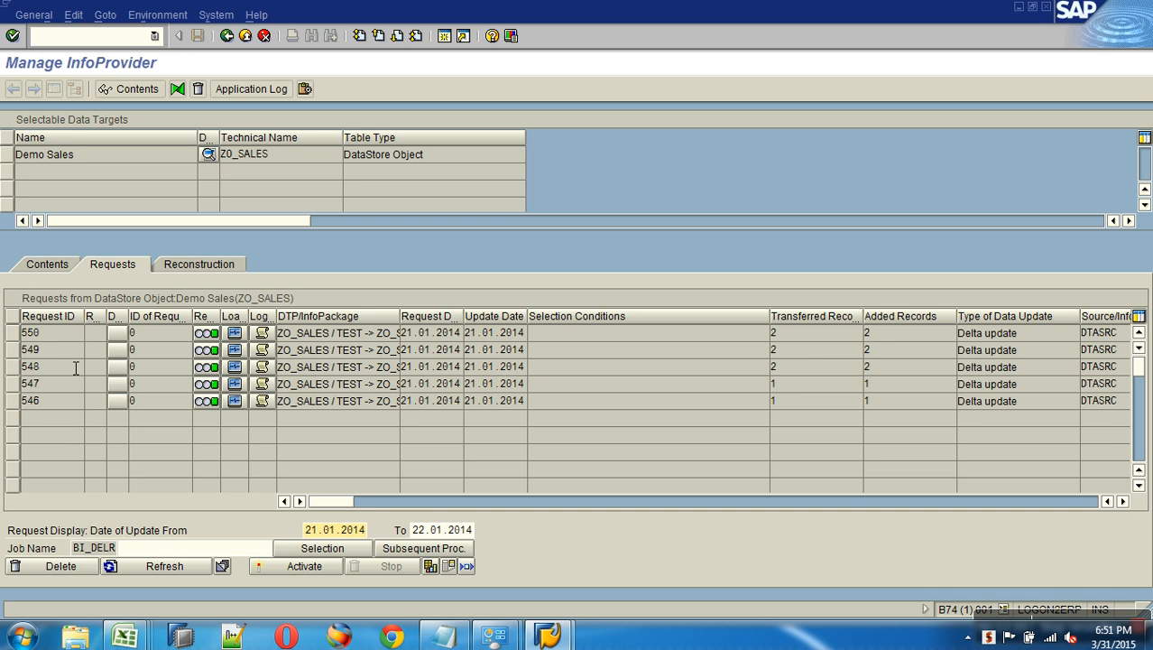
left_click(287, 566)
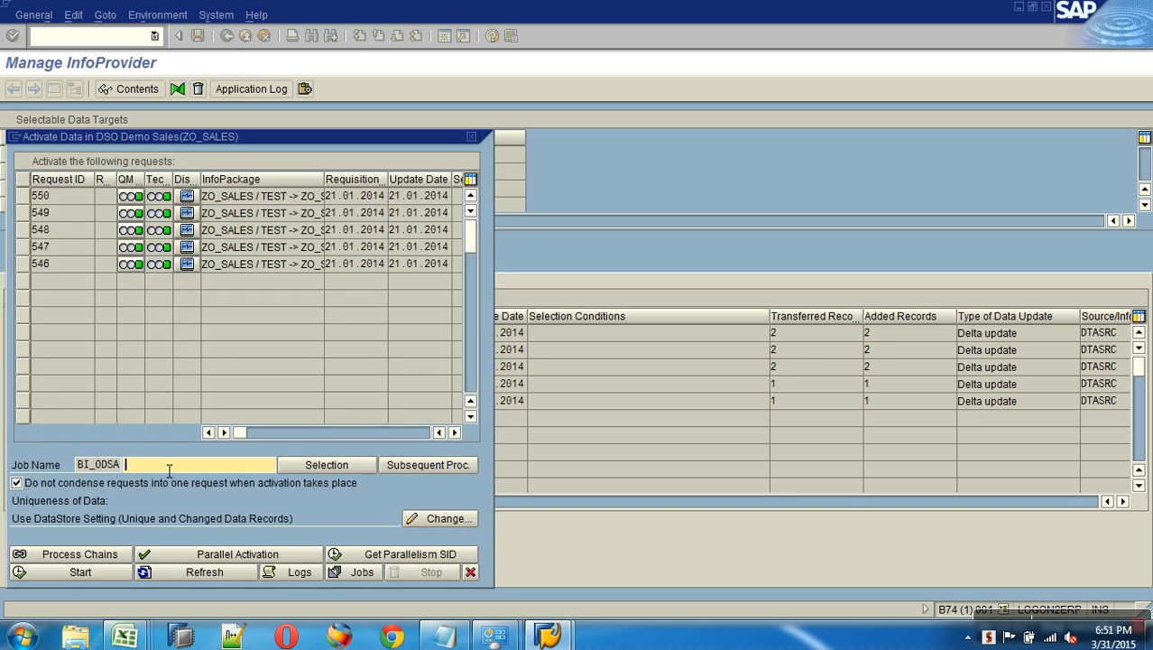
left_click(103, 572)
left_click(237, 309)
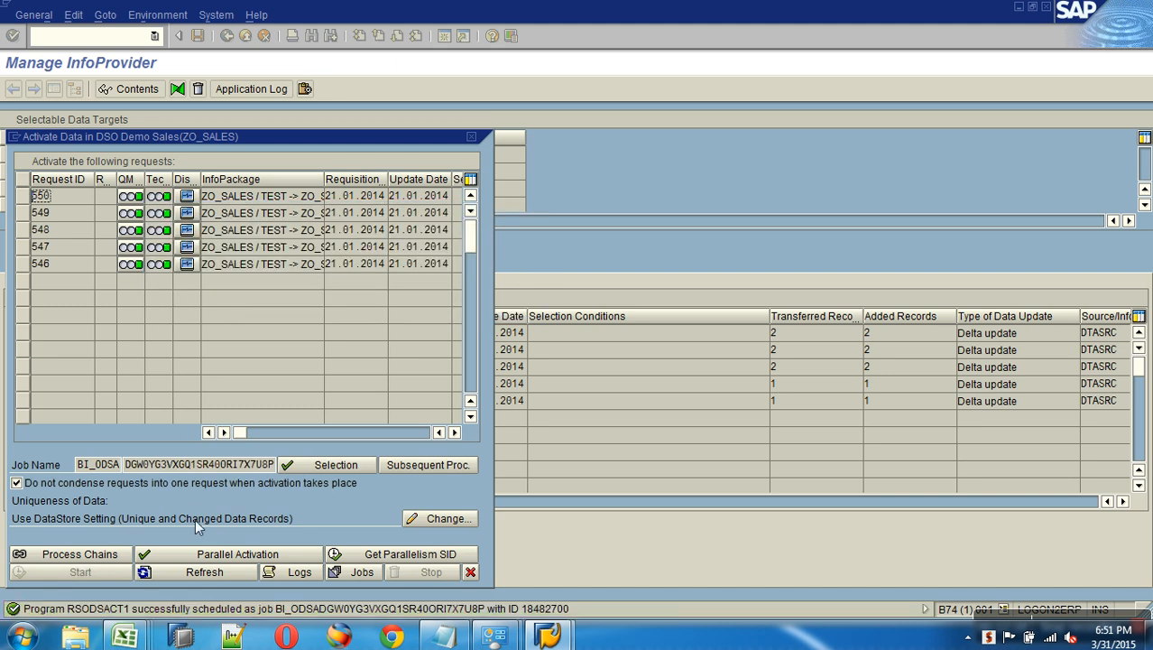
left_click(196, 573)
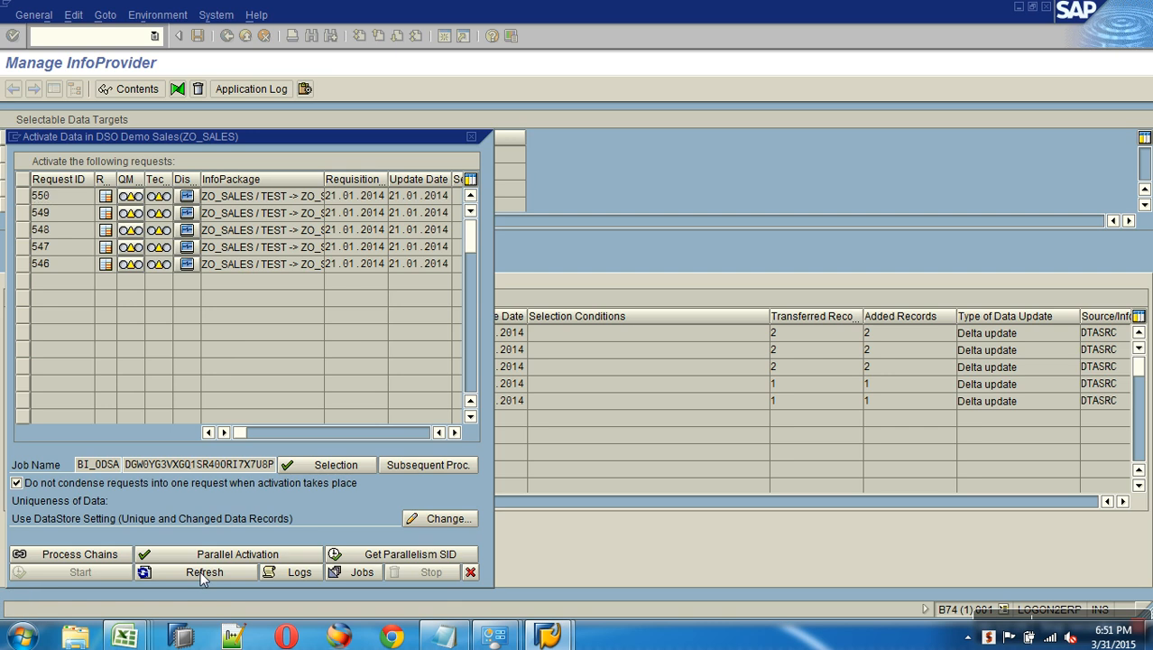
left_click(207, 576)
left_click(227, 576)
left_click(232, 568)
left_click(232, 568)
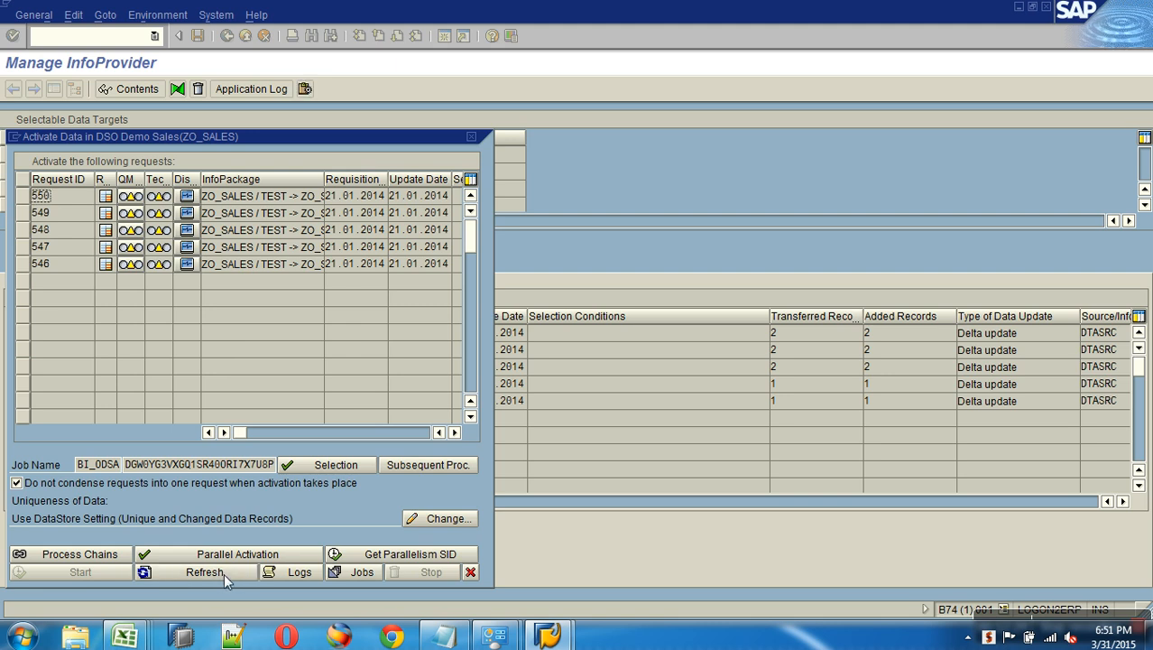
left_click(470, 572)
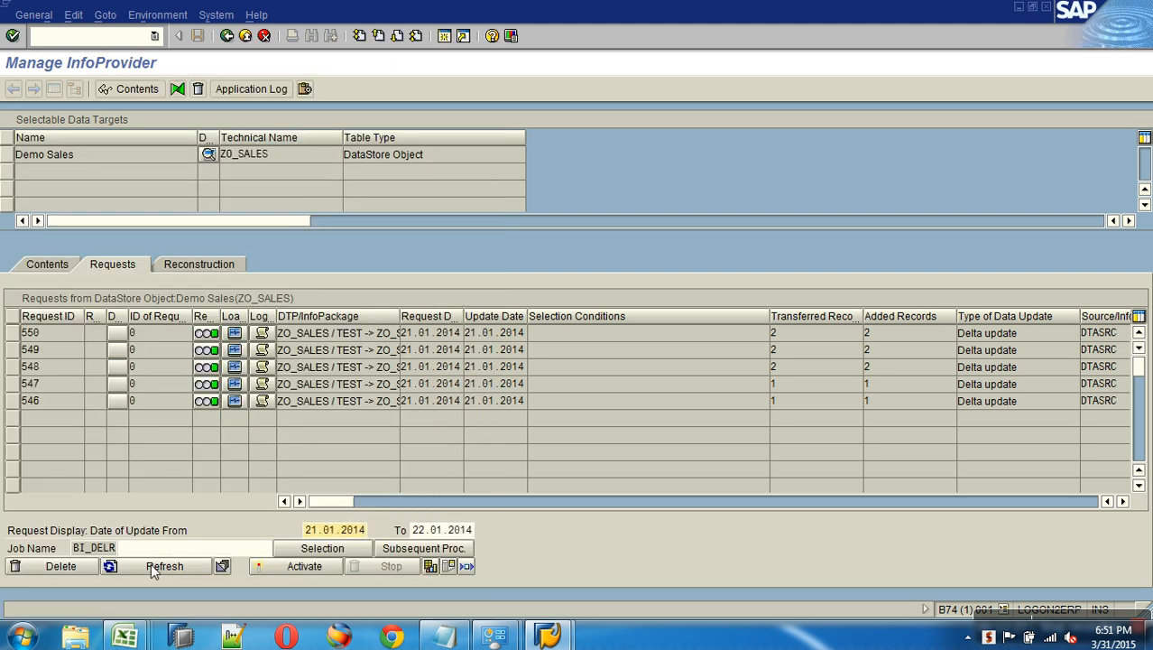
Step: Execute the first ZO_SALES -> ZC_SALES data transfer process under Data Mart one and refresh its request monitor
left_click(230, 37)
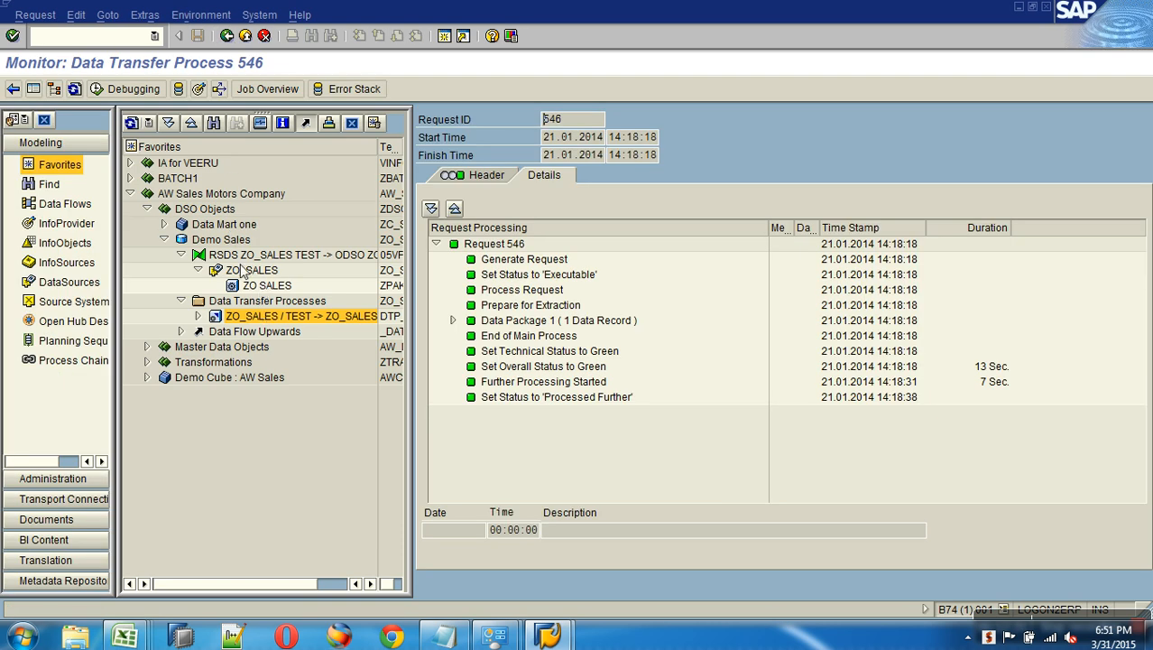
left_click(165, 224)
left_click(181, 254)
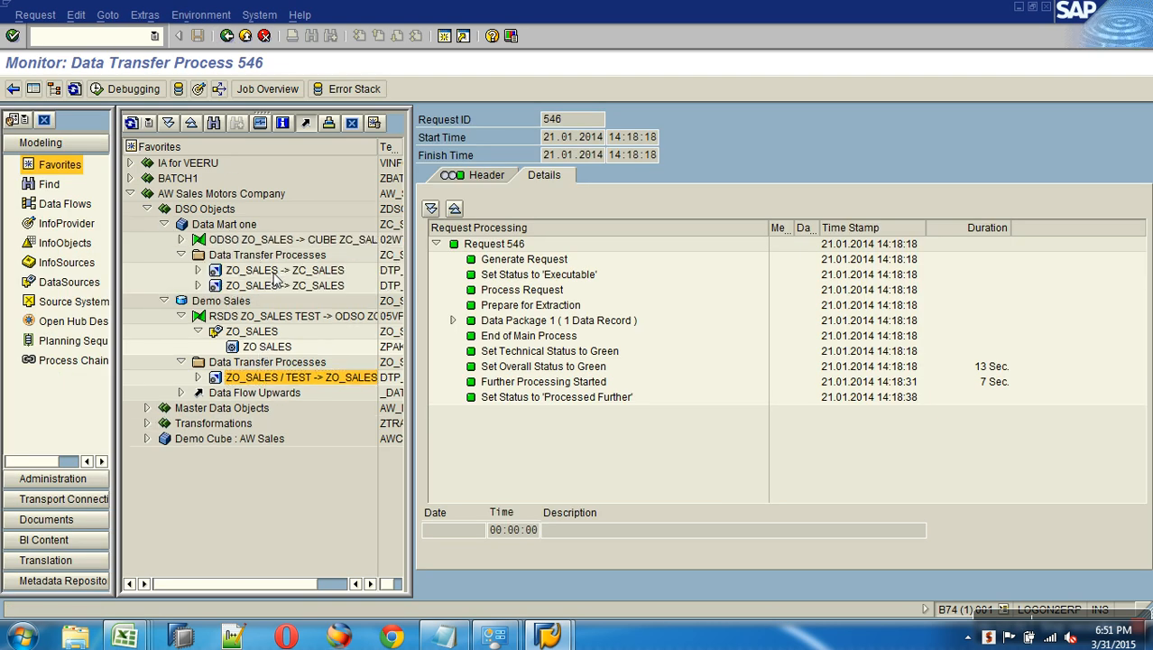
double_click(287, 271)
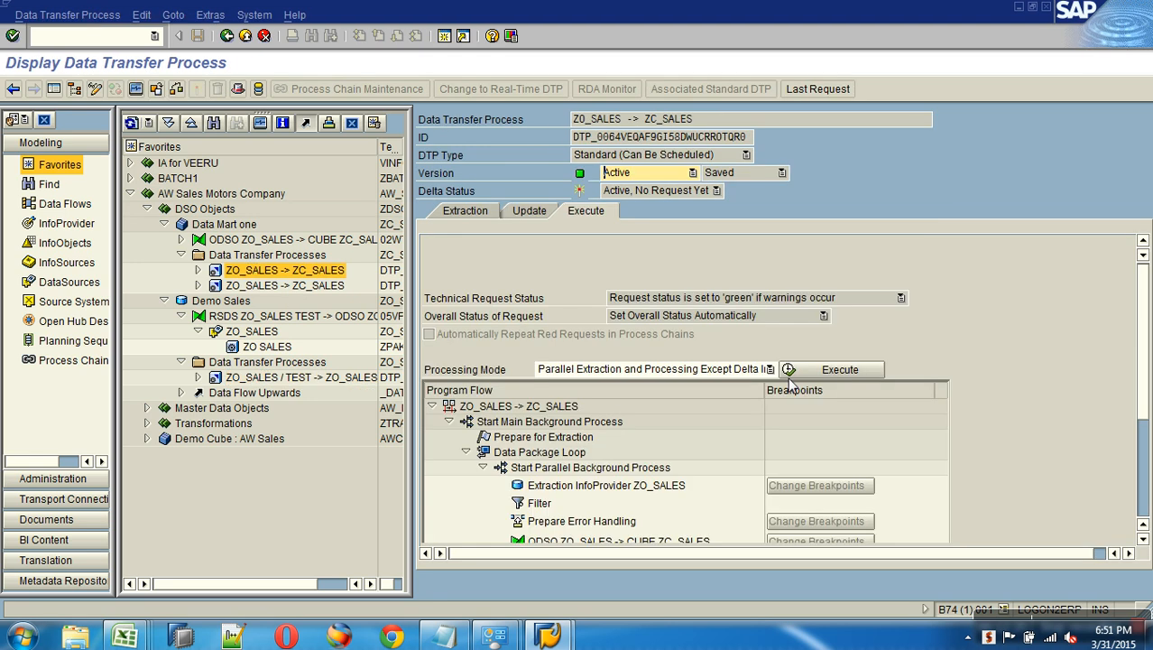
left_click(835, 370)
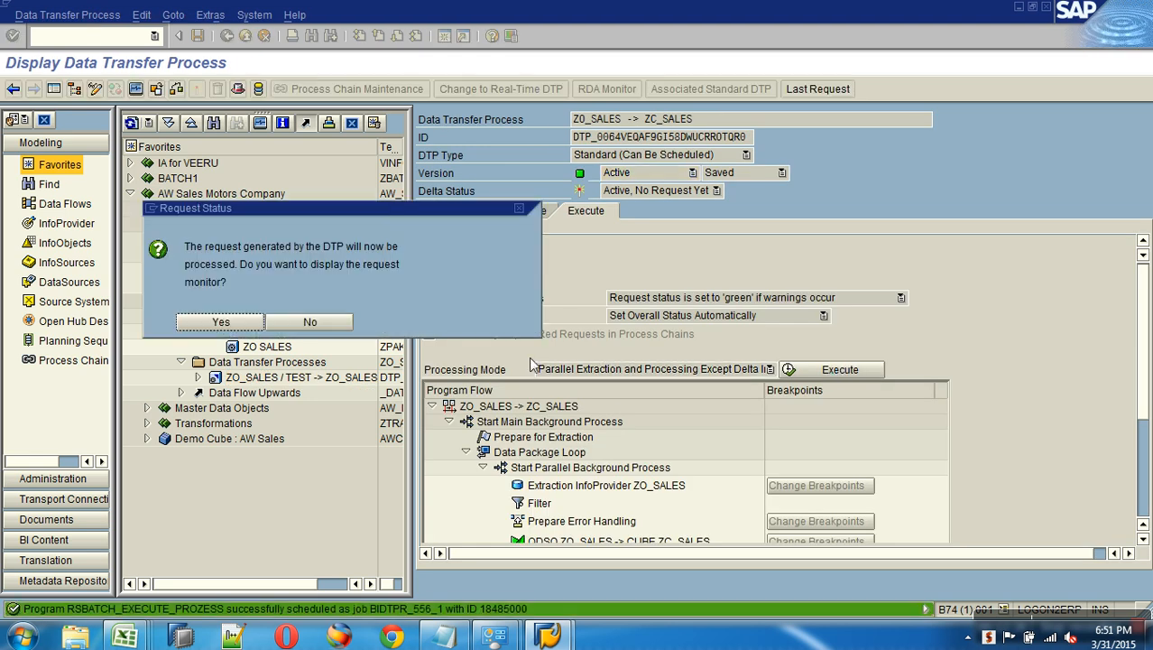
left_click(246, 322)
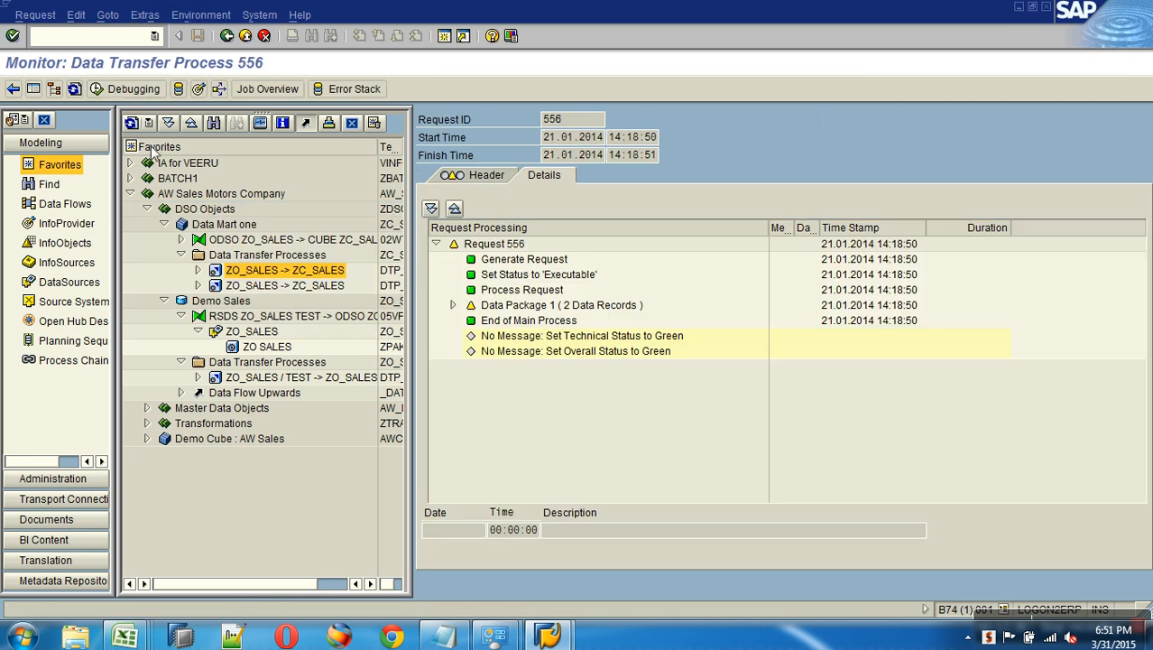
left_click(74, 89)
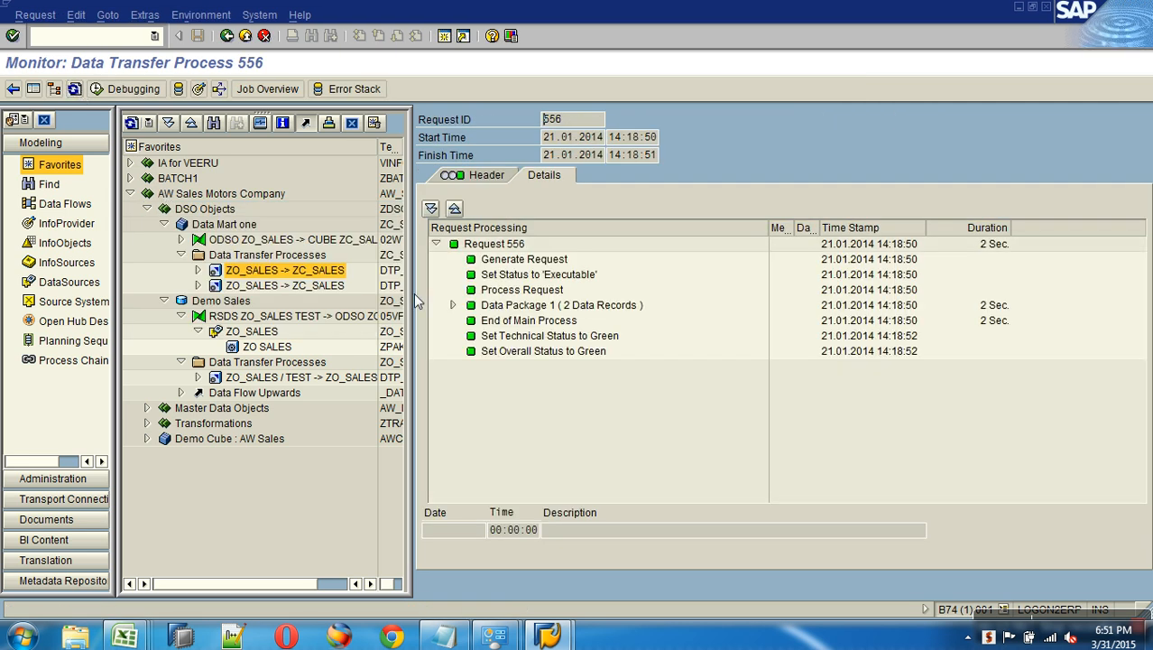
Step: Examine the extraction settings of the existing ZO_SALES / TEST -> ZO_SALES data transfer process
left_click(246, 38)
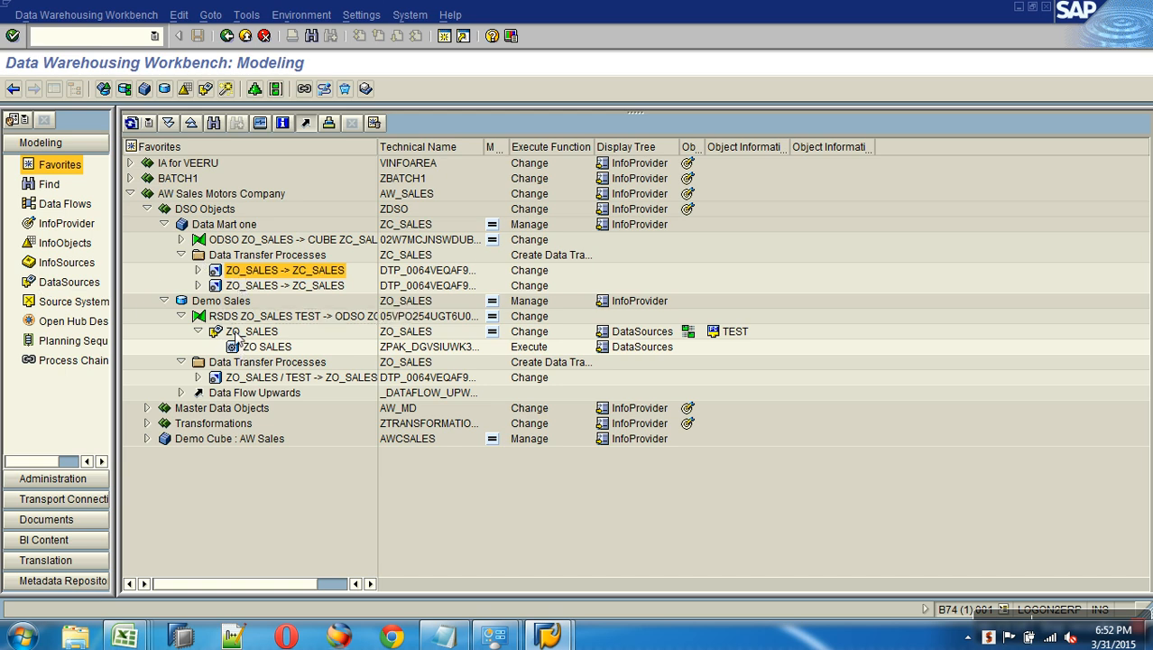
double_click(241, 377)
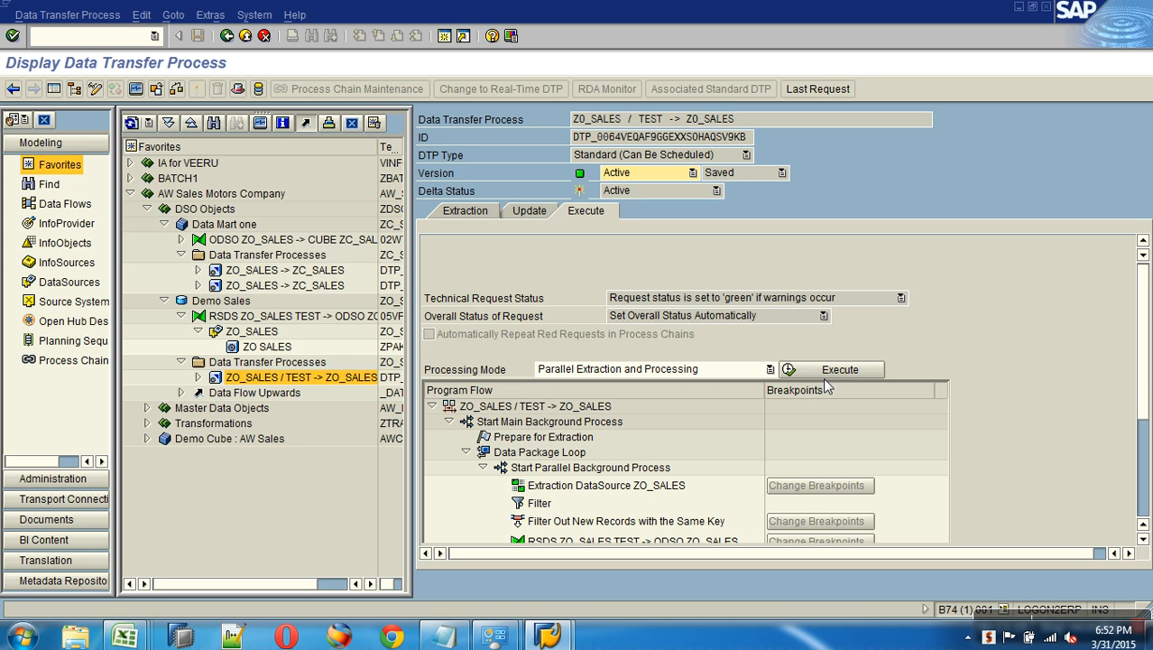
left_click(467, 215)
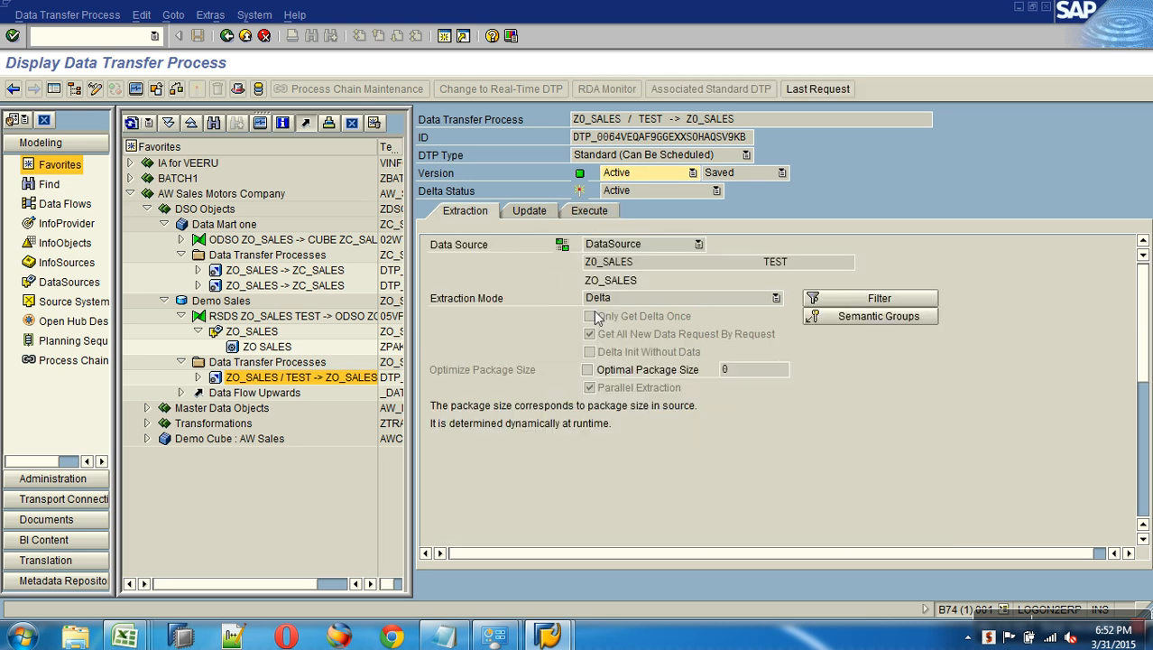
Step: Create a second data transfer process from DataSource ZO_SALES to Demo Sales with extraction mode Full and activate it
right_click(305, 363)
left_click(327, 372)
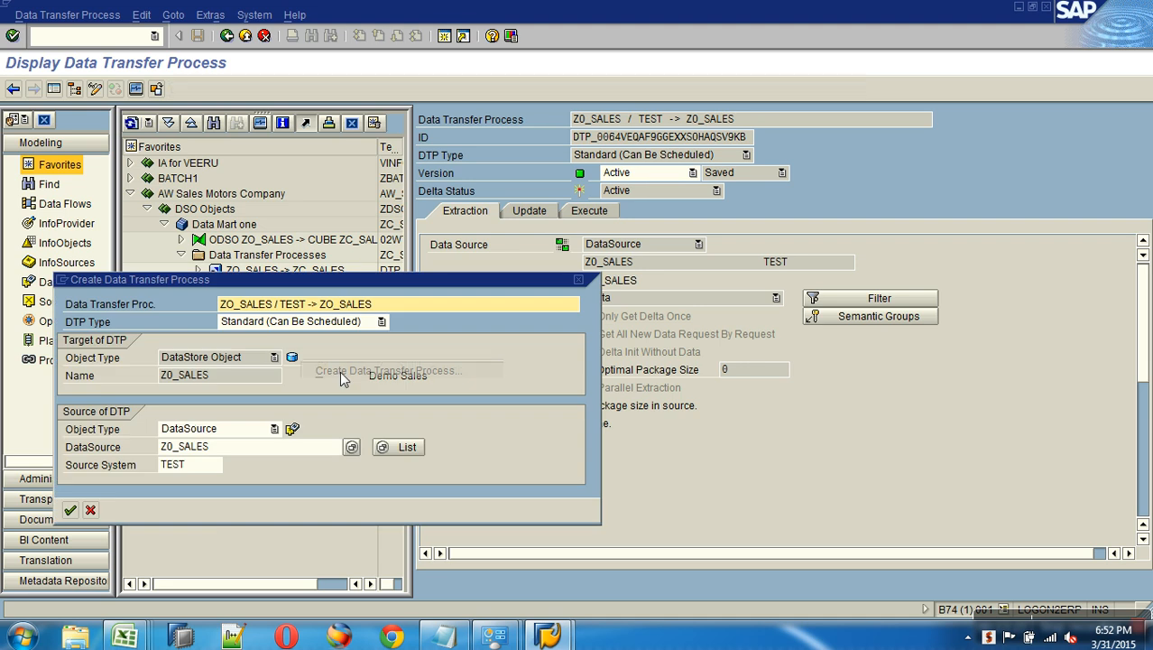
left_click(70, 510)
left_click(619, 297)
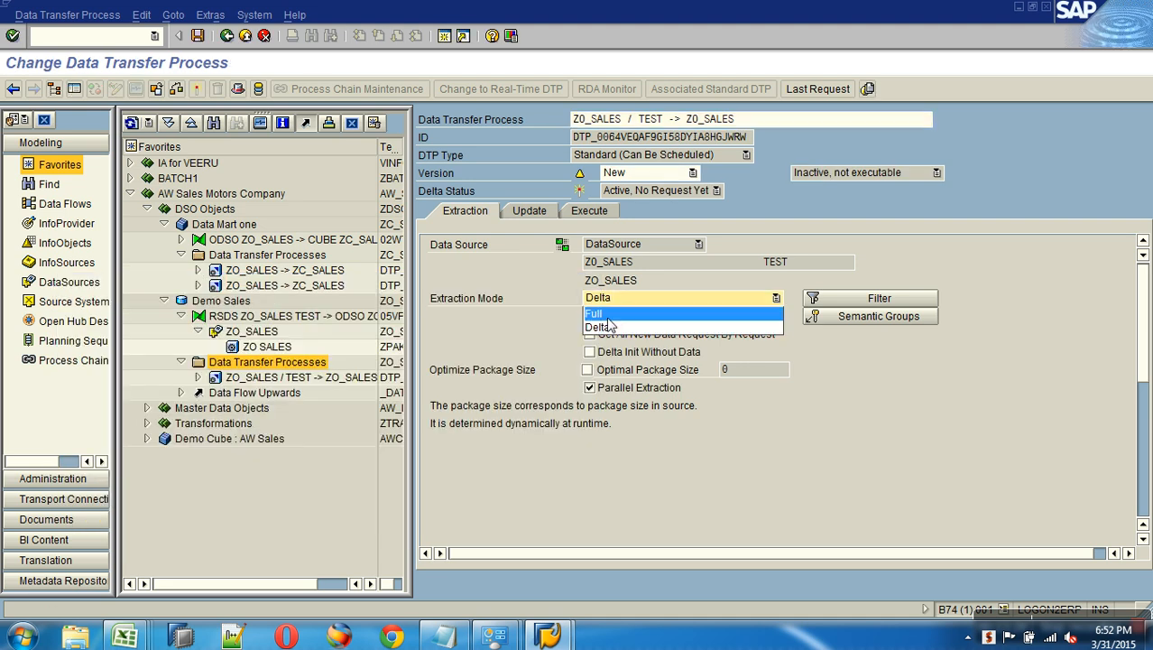
left_click(607, 314)
left_click(175, 89)
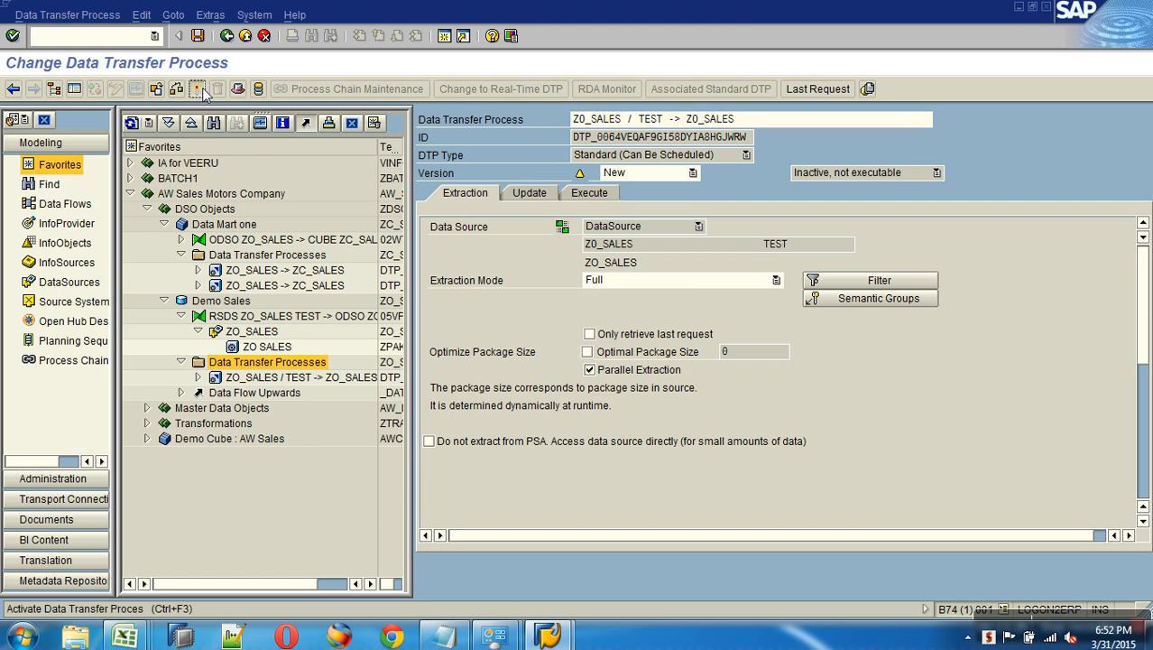
Step: Execute the new full-load data transfer process for Demo Sales and display its request monitor
left_click(595, 195)
left_click(468, 195)
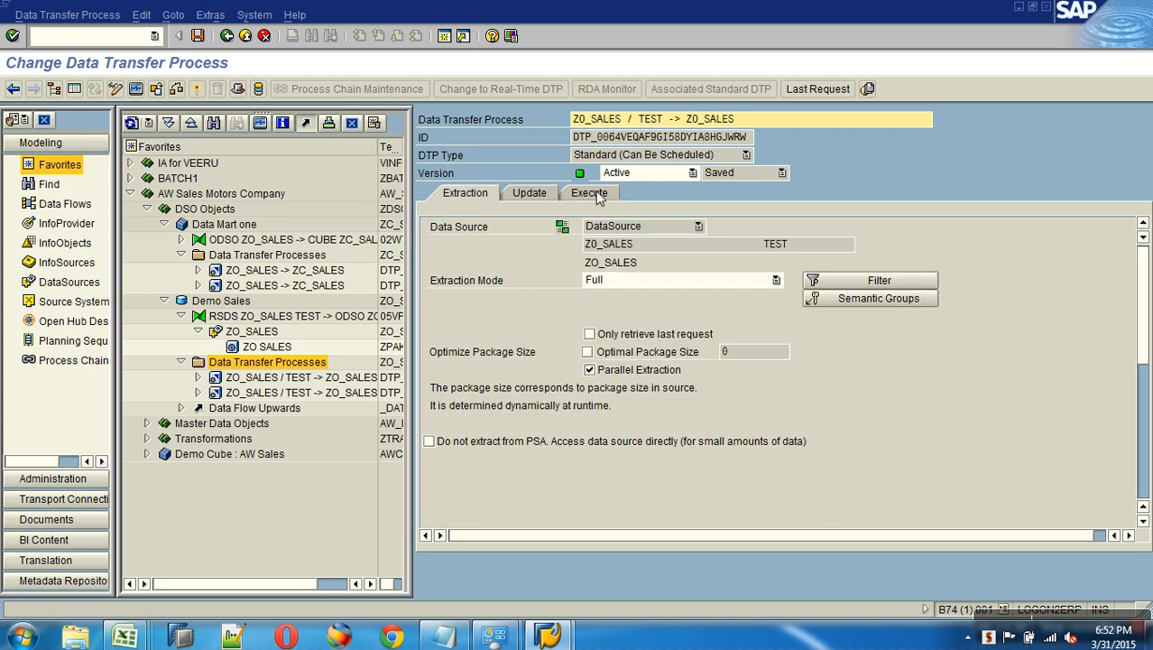
left_click(595, 195)
left_click(814, 354)
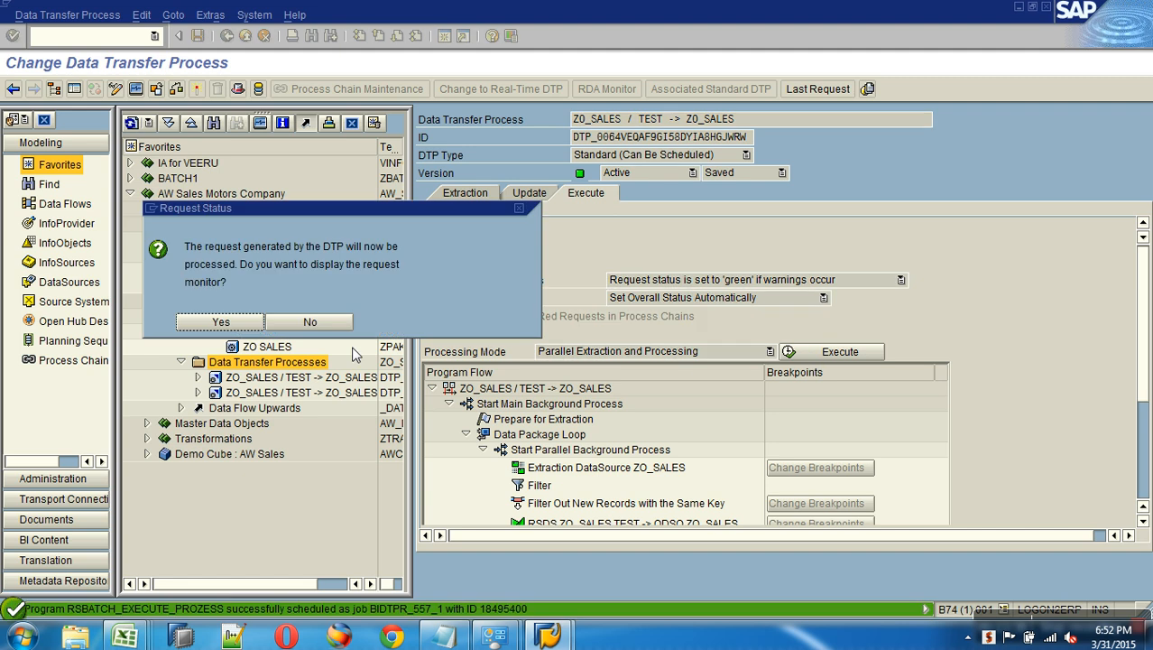
left_click(222, 324)
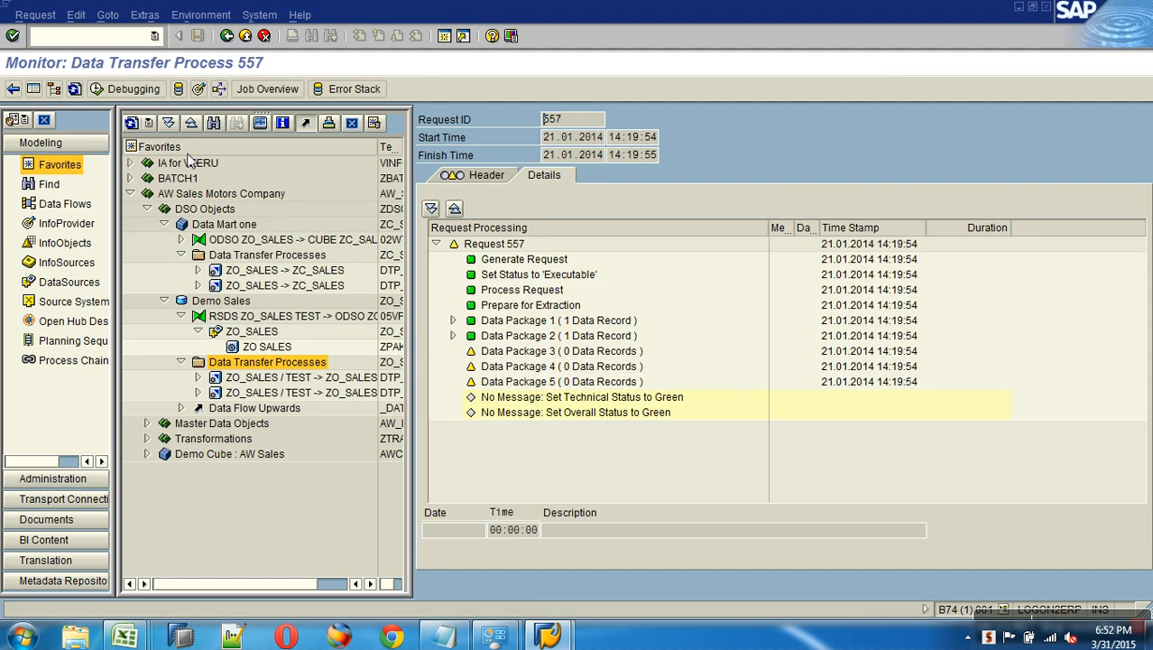
Step: Check the load status of request 557 in the Demo Sales request list and its refreshed monitor
right_click(232, 304)
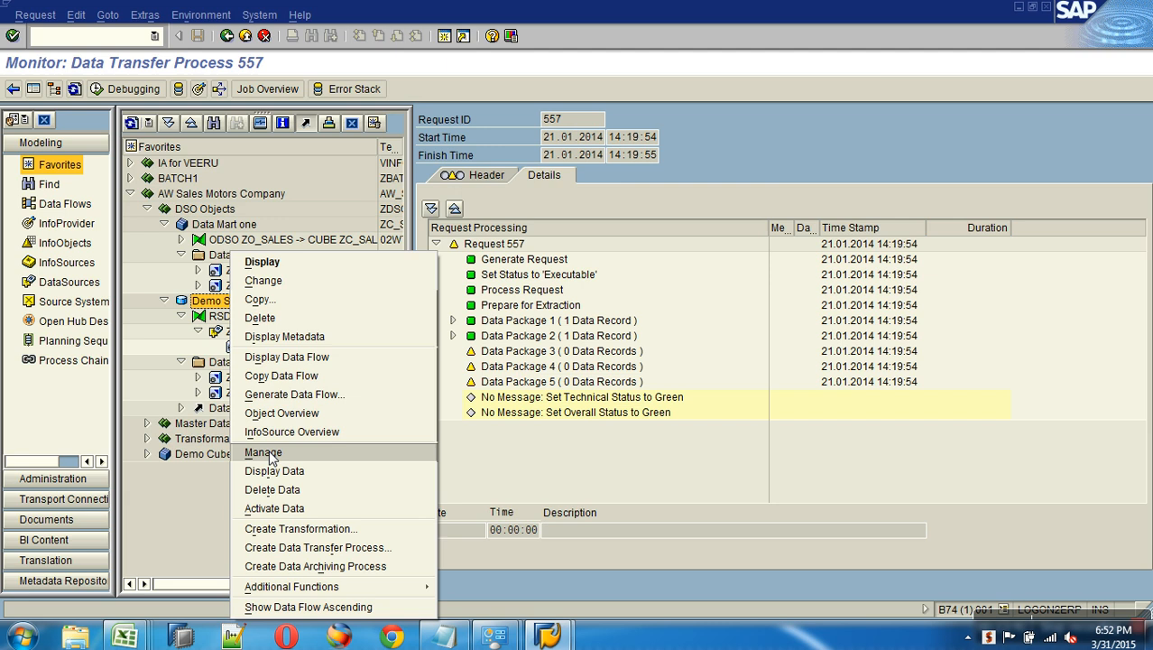
left_click(271, 449)
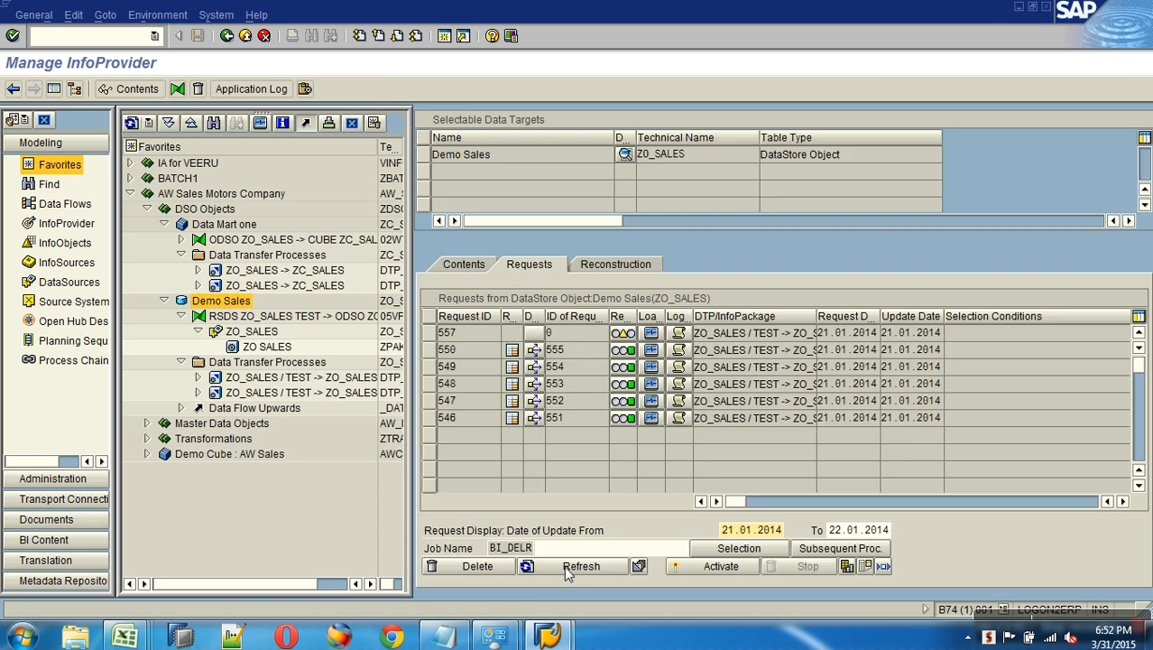
left_click(567, 568)
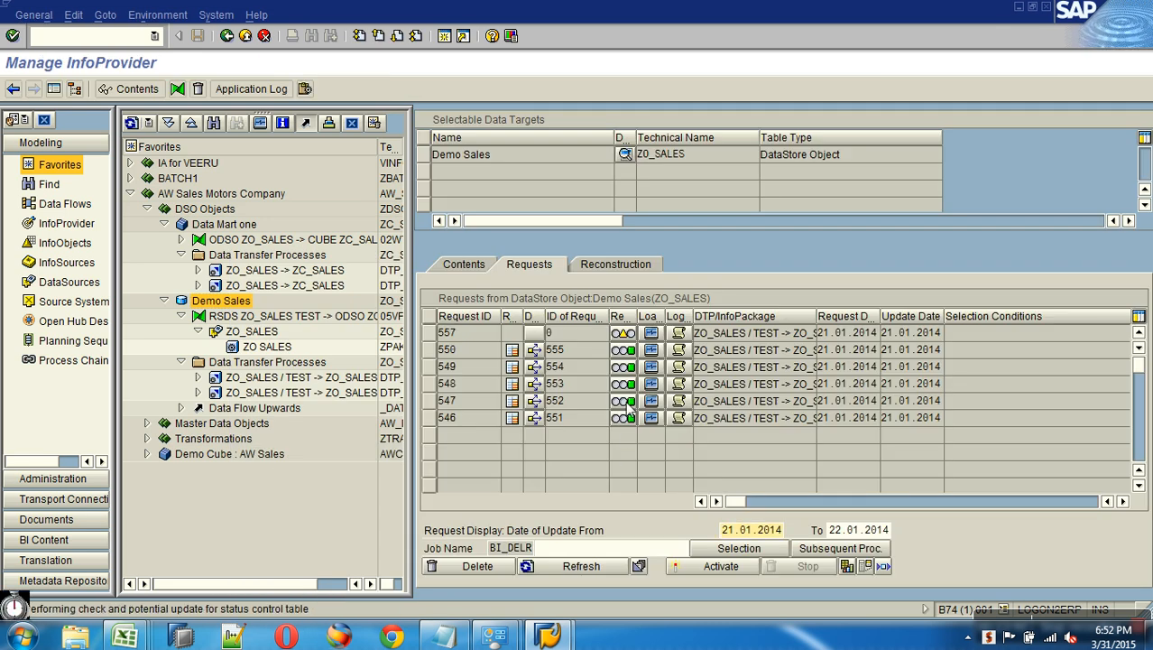
left_click(649, 333)
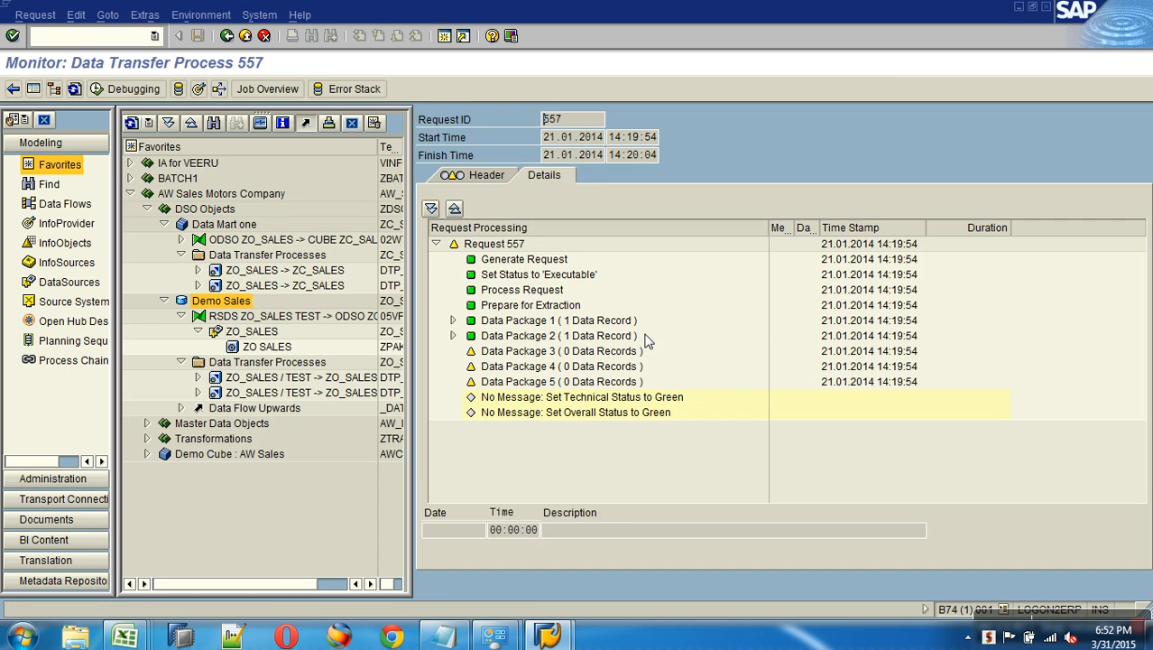
left_click(74, 89)
left_click(75, 90)
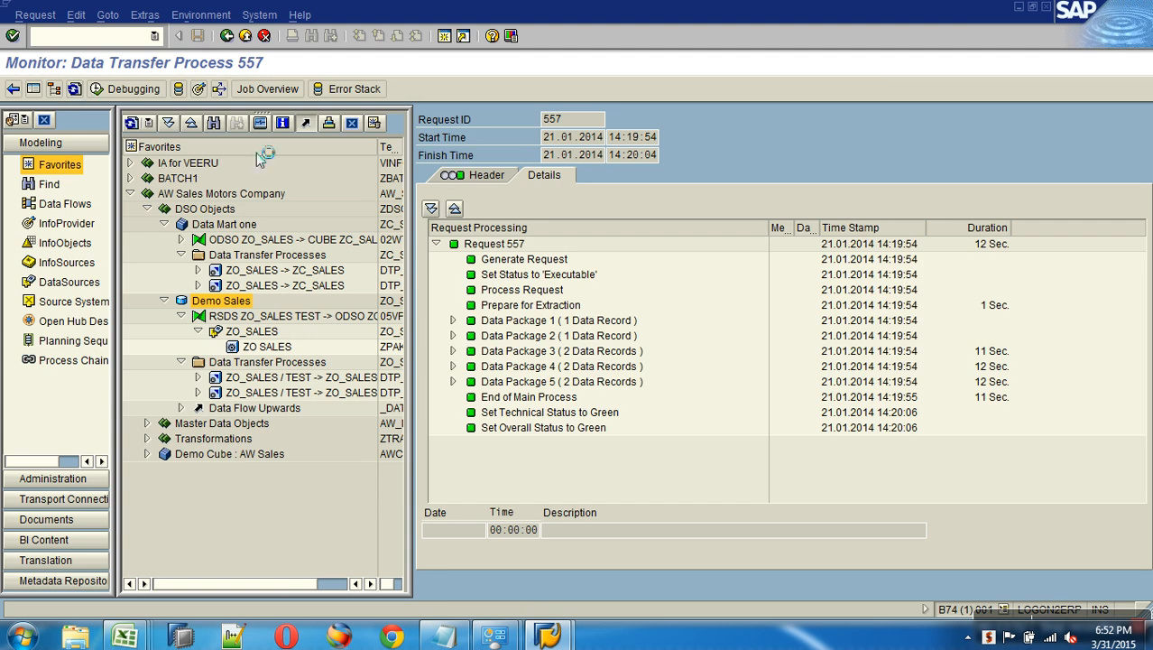
Step: Activate request 557 in the Demo Sales DSO and refresh until activation completes, including the request list
left_click(199, 92)
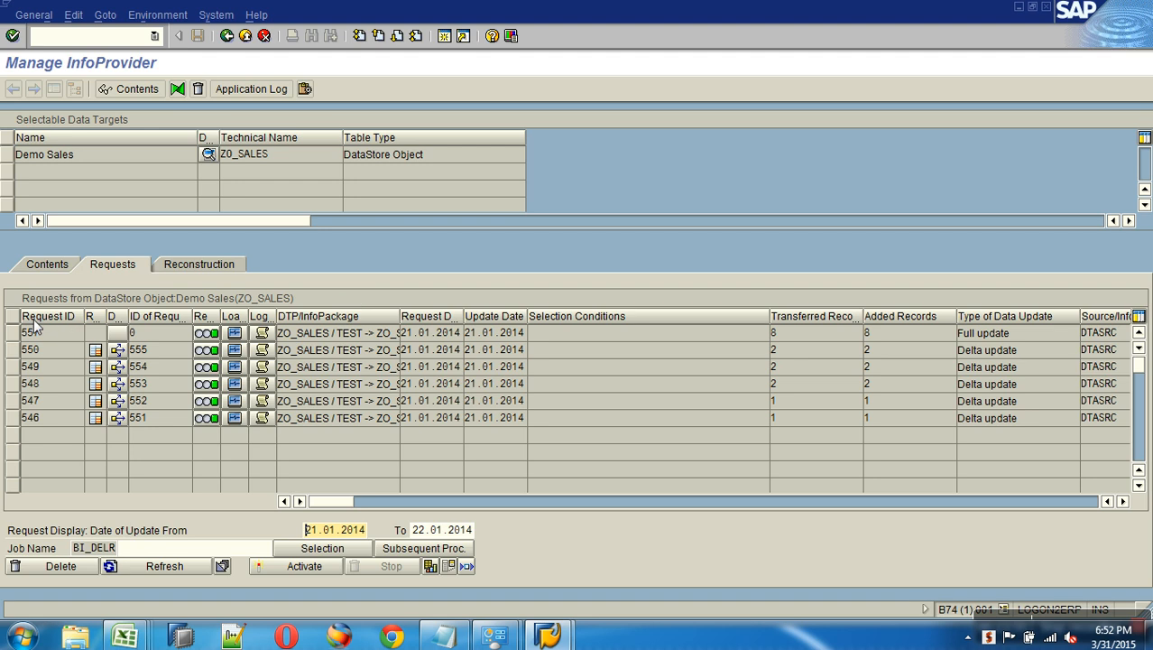
left_click(13, 333)
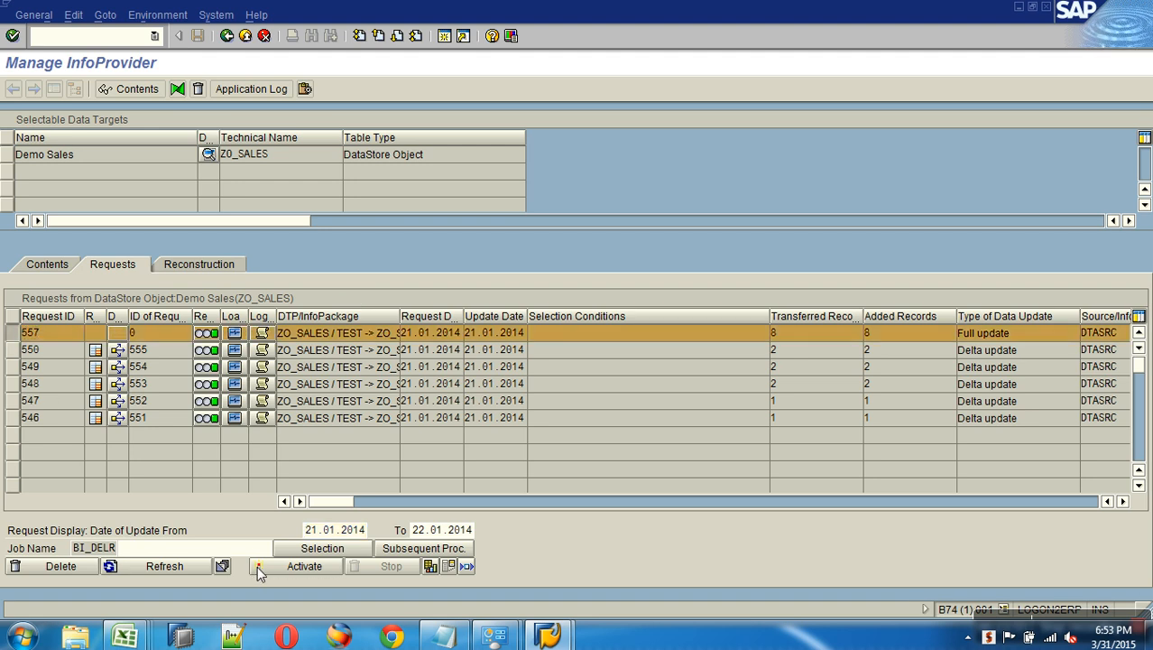
left_click(256, 569)
left_click(23, 196)
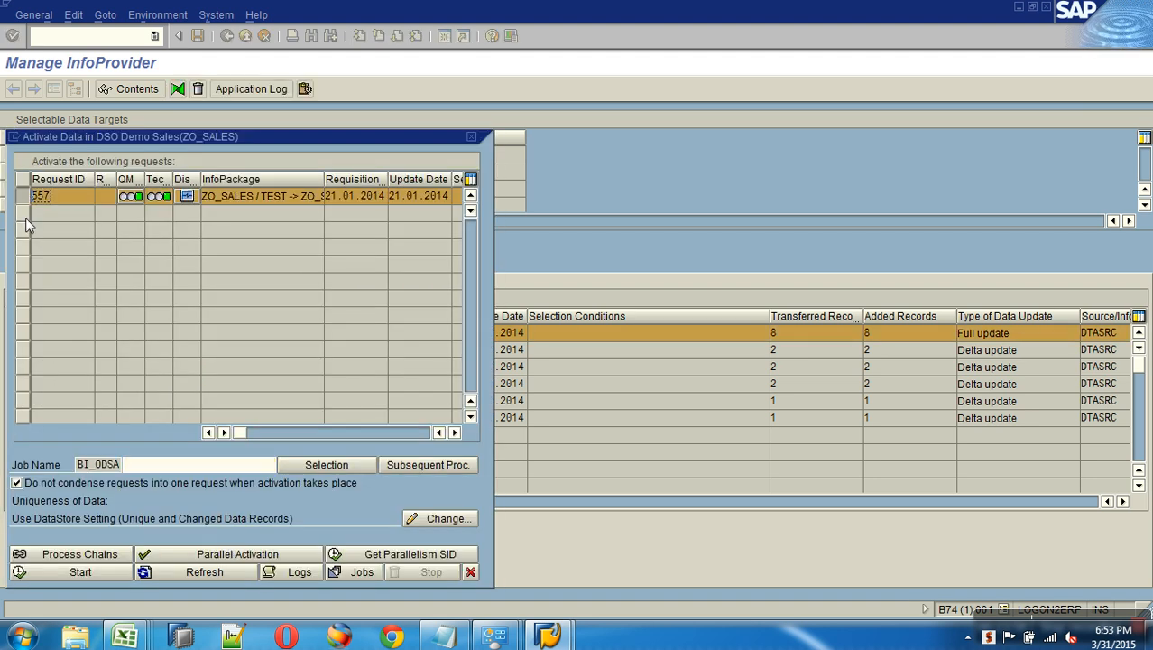
left_click(80, 572)
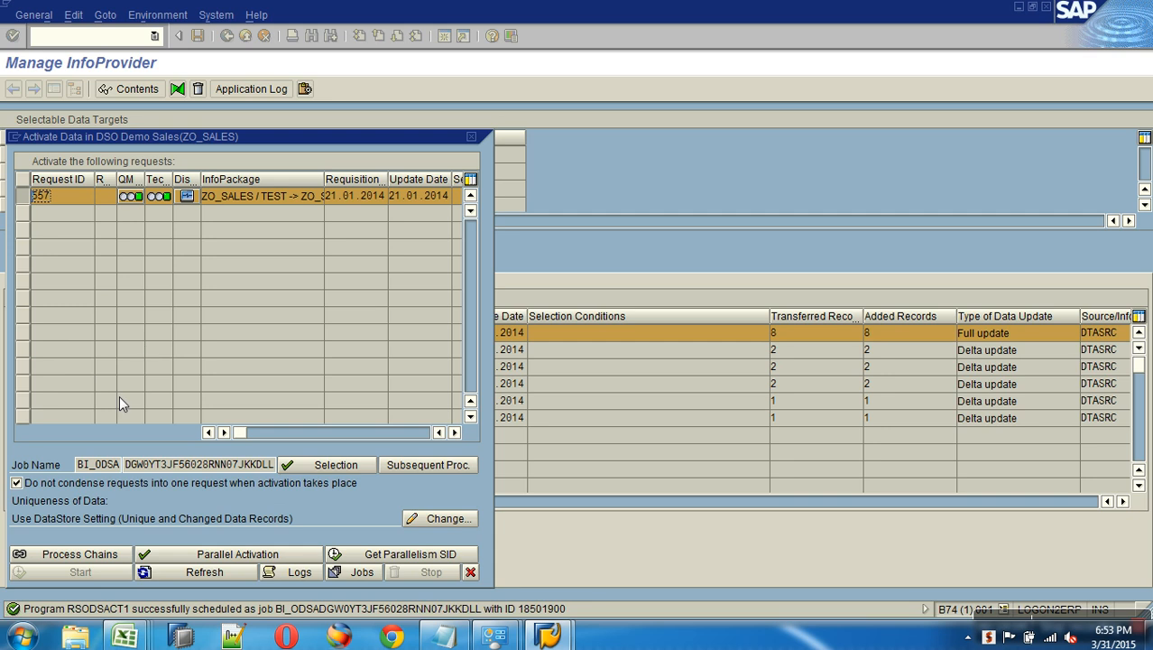
left_click(169, 573)
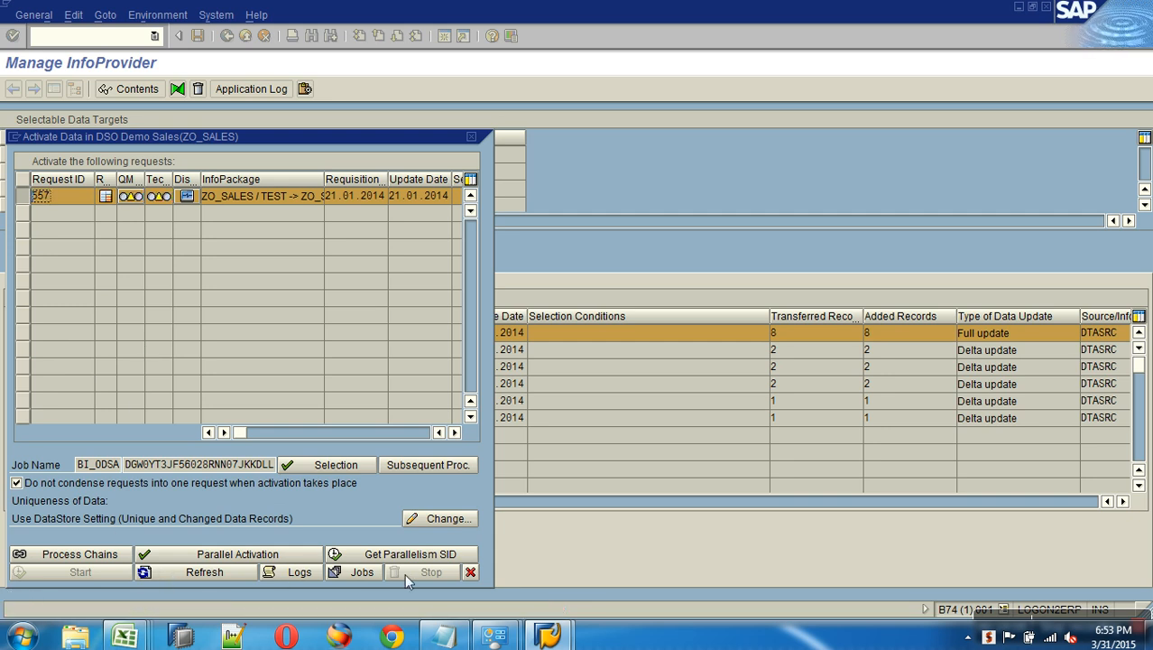
left_click(245, 573)
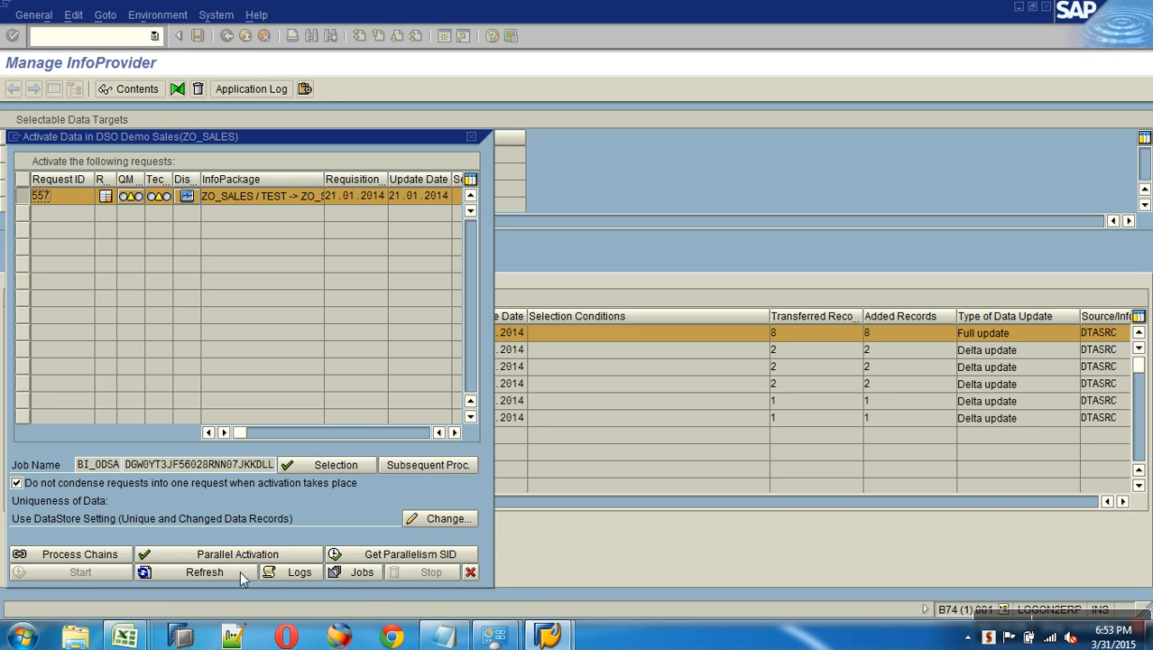
left_click(241, 570)
left_click(230, 569)
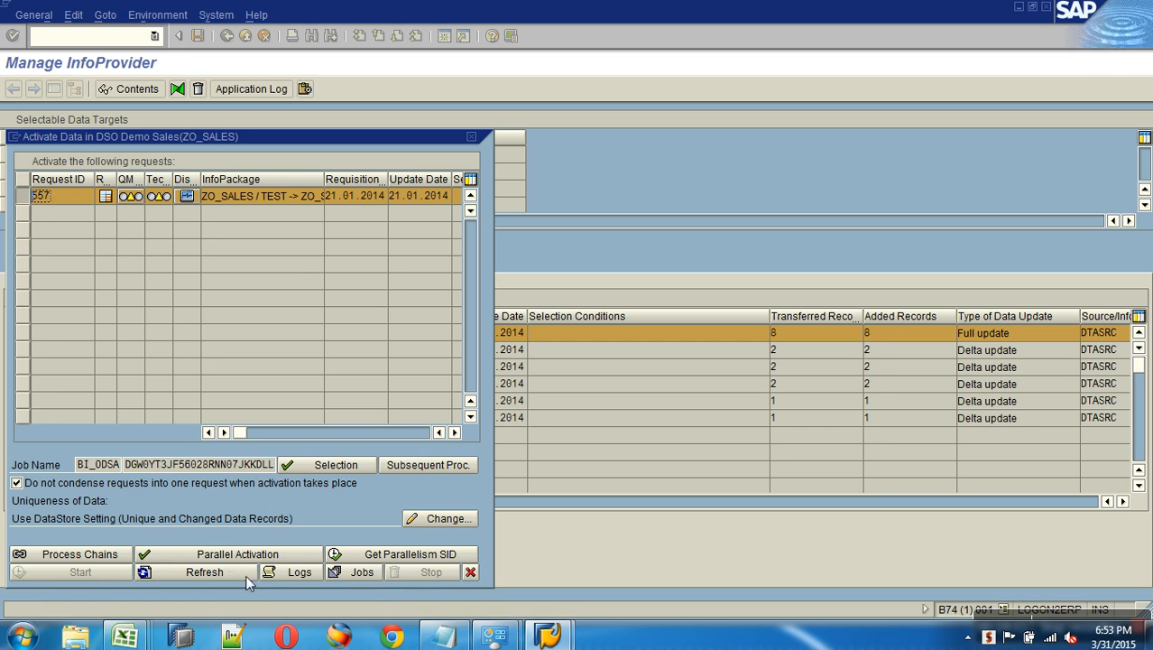
left_click(244, 575)
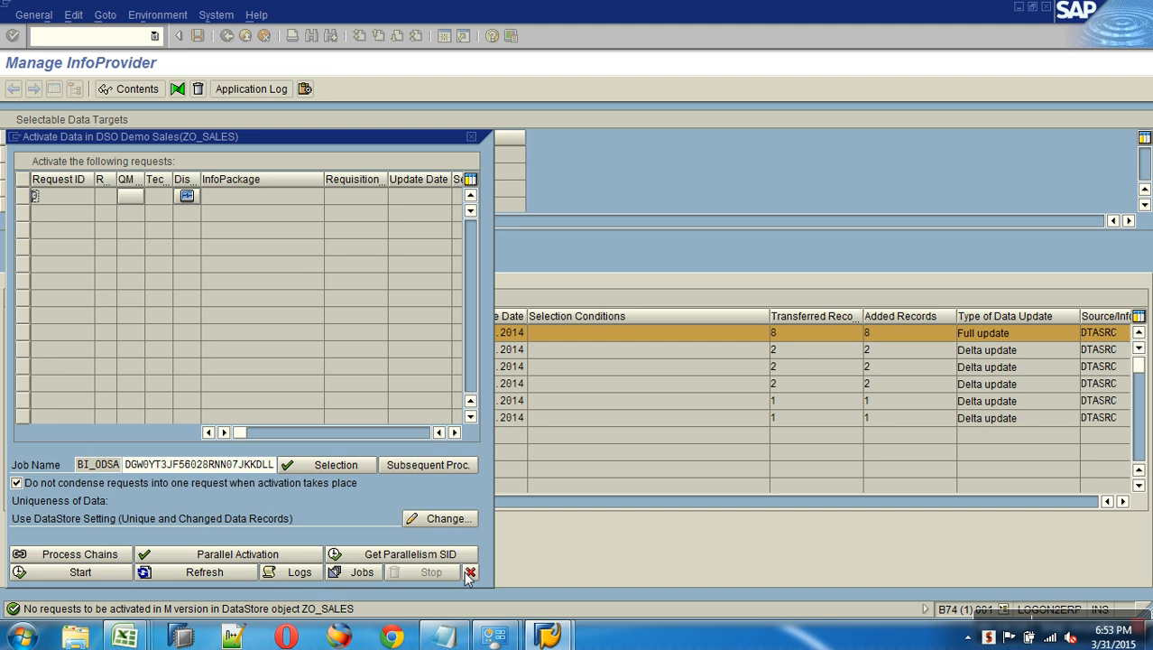
left_click(470, 571)
left_click(159, 566)
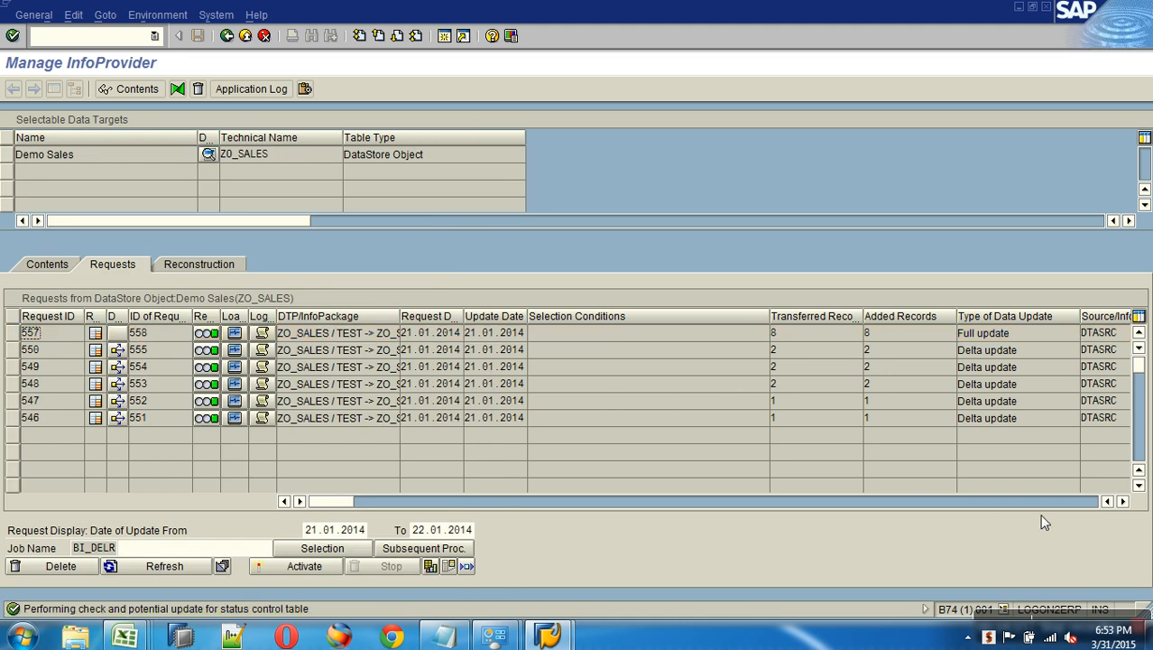
Step: Display the Demo Sales change log entries filtered by the generated PSA request number of request 557, and return to the monitor
left_click(1074, 504)
left_click(1106, 500)
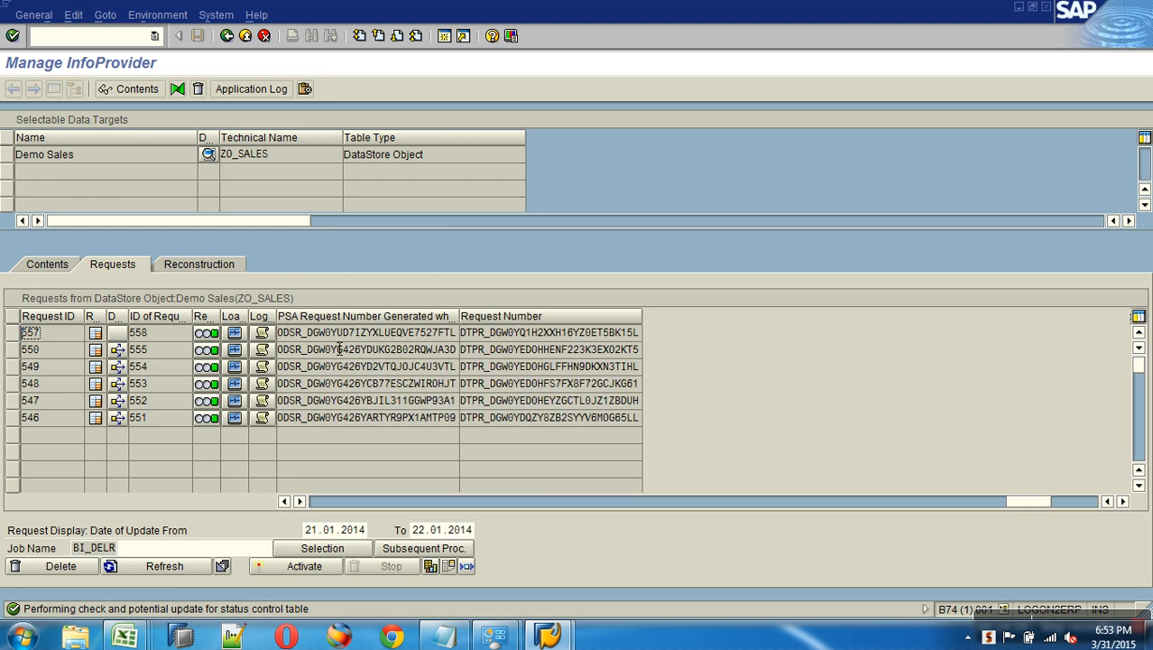
double_click(290, 335)
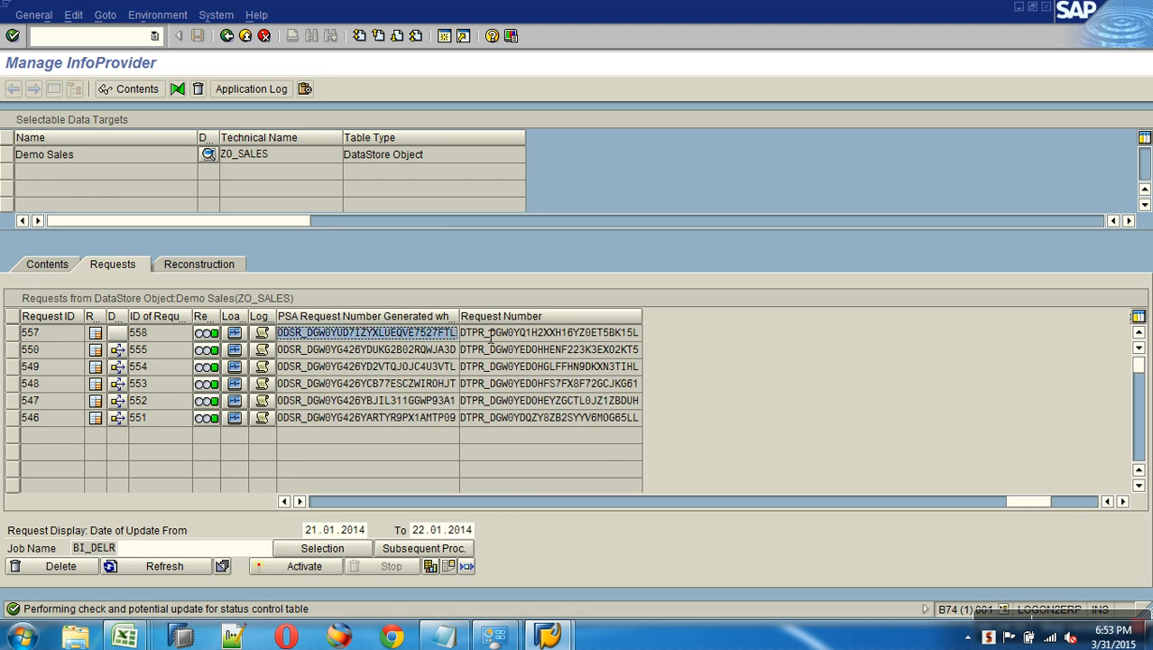
left_click(38, 267)
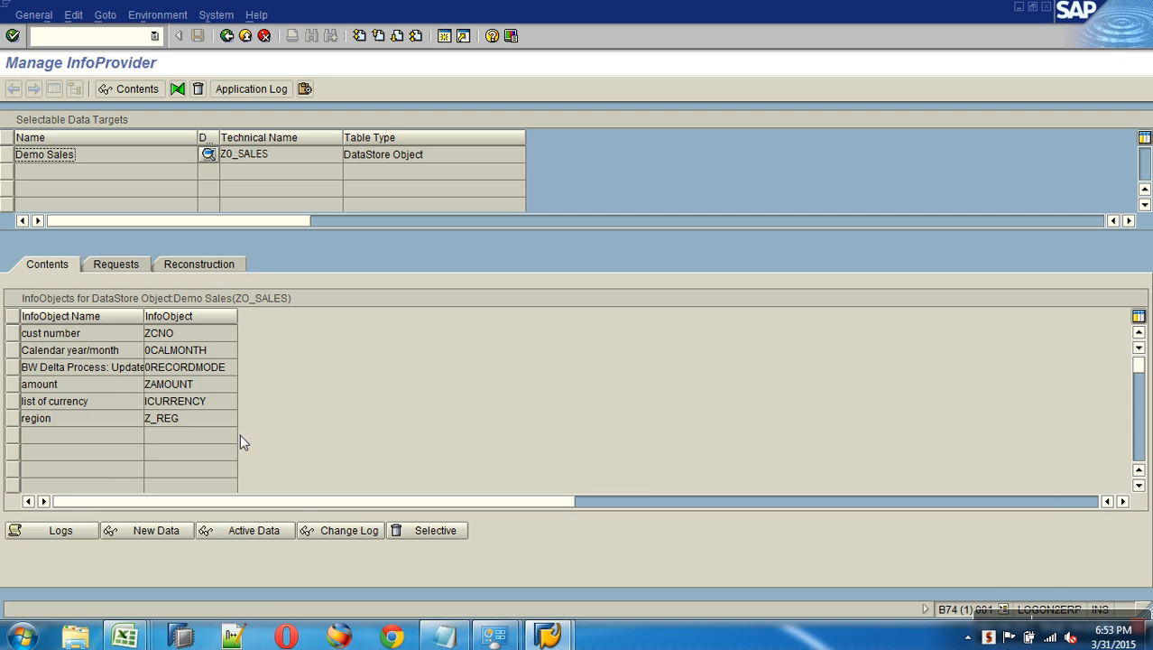
left_click(377, 532)
type("ODSR_DGW0YUD7IZYXLUEQVE7527FTL")
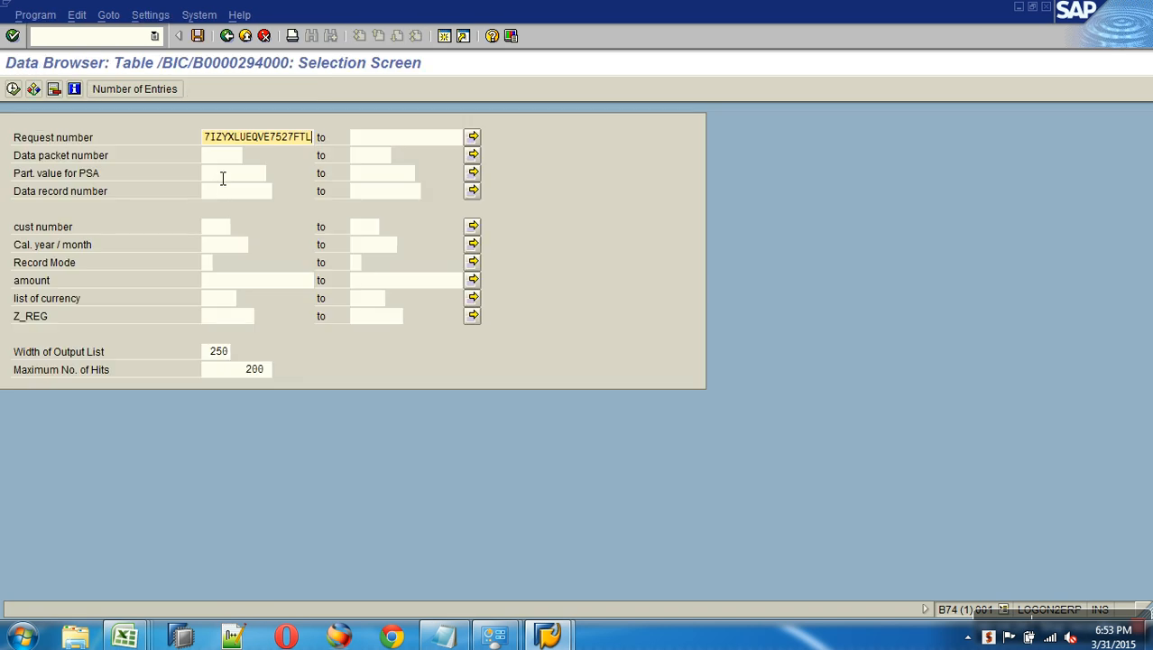
key("F8")
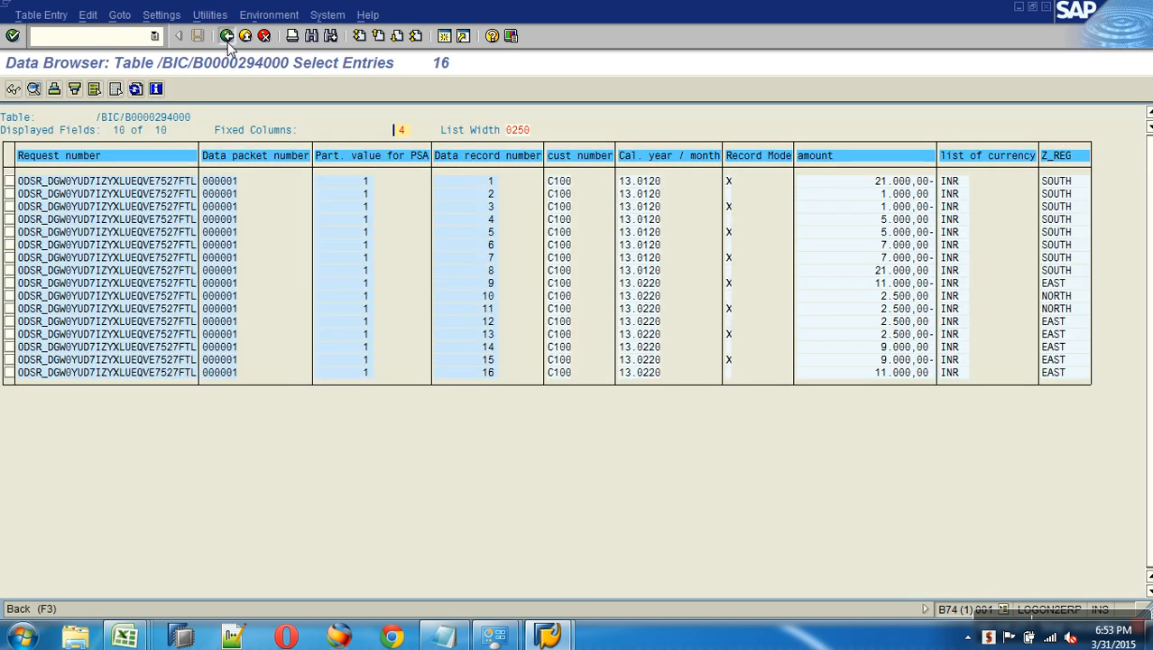
left_click(227, 35)
left_click(227, 36)
left_click(226, 35)
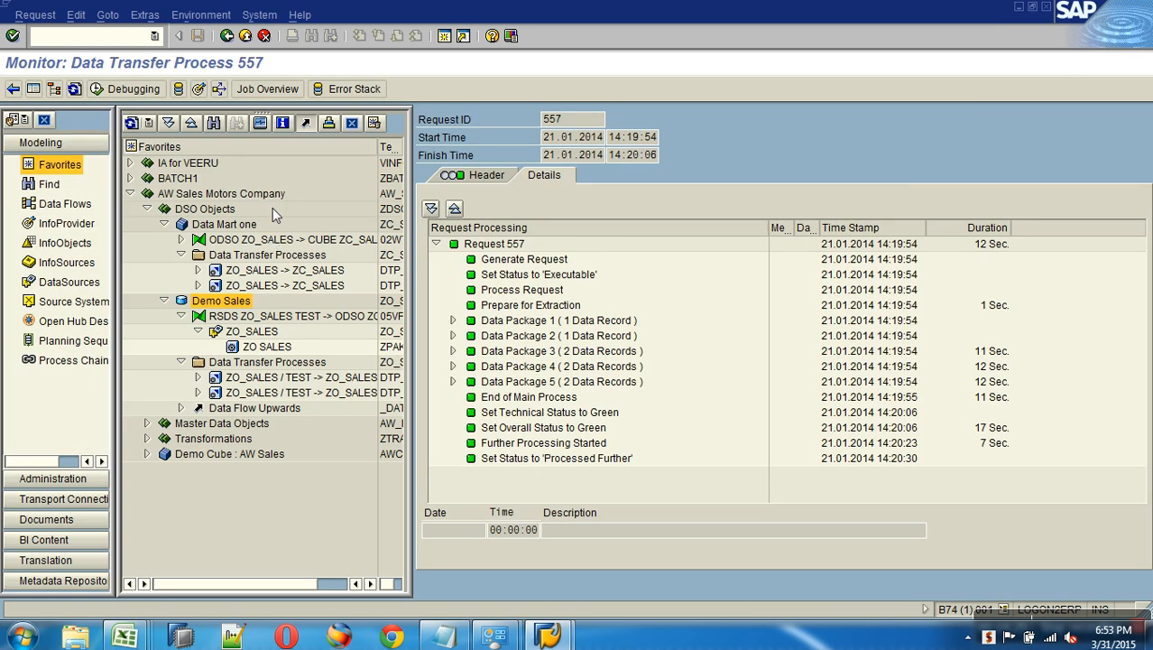
Step: Execute the first ZO_SALES -> ZC_SALES data transfer process under Data Mart one and display its request monitor
double_click(286, 271)
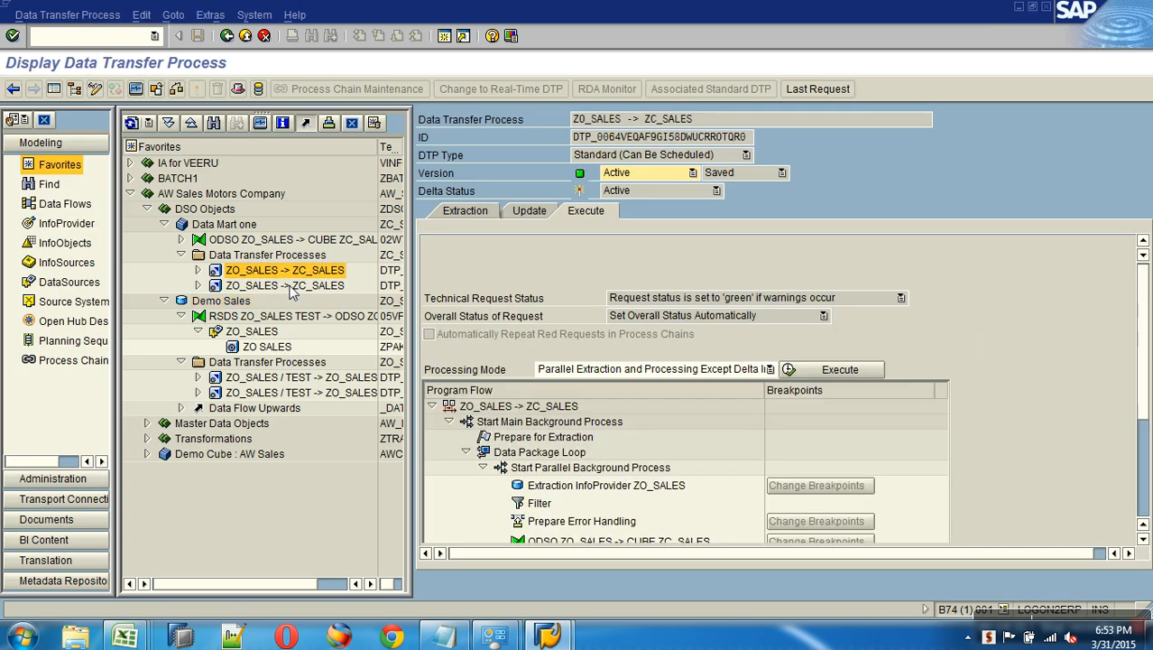
left_click(830, 370)
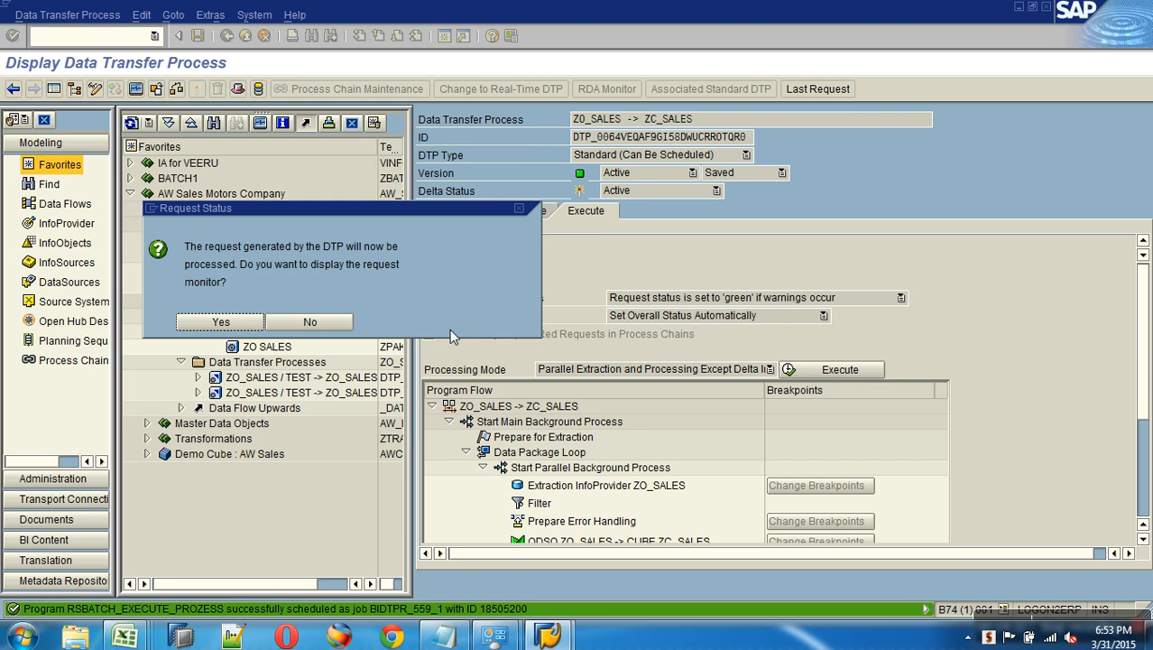
left_click(254, 325)
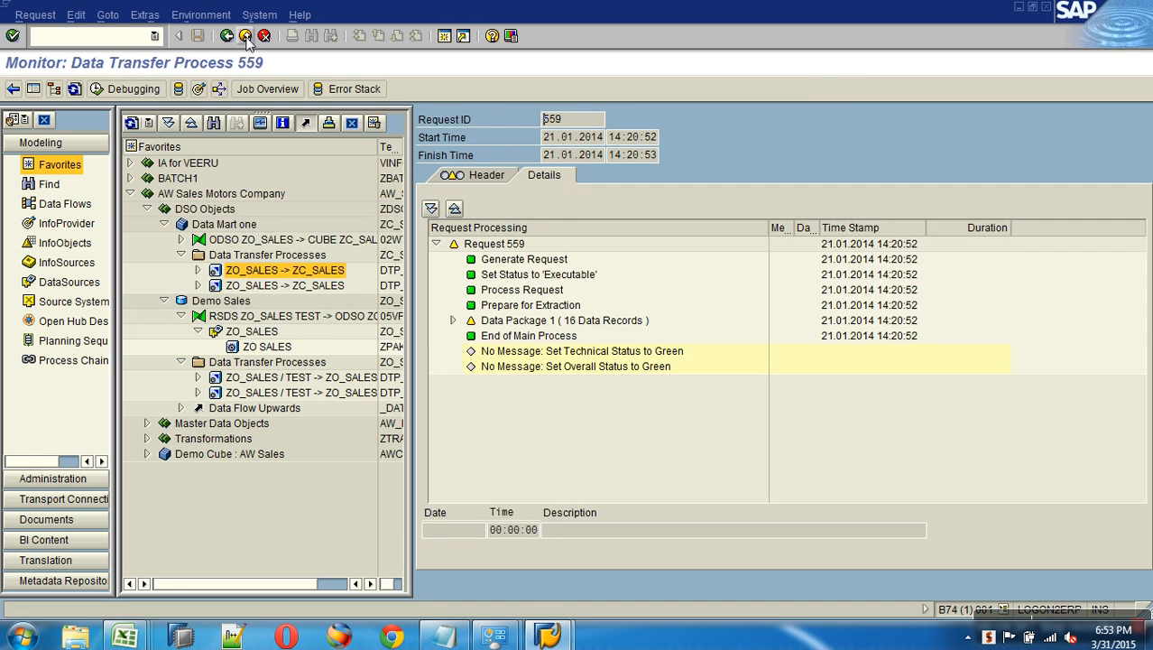
left_click(246, 37)
Step: Check the refreshed request list of the Data Mart one InfoCube for the new load
right_click(226, 225)
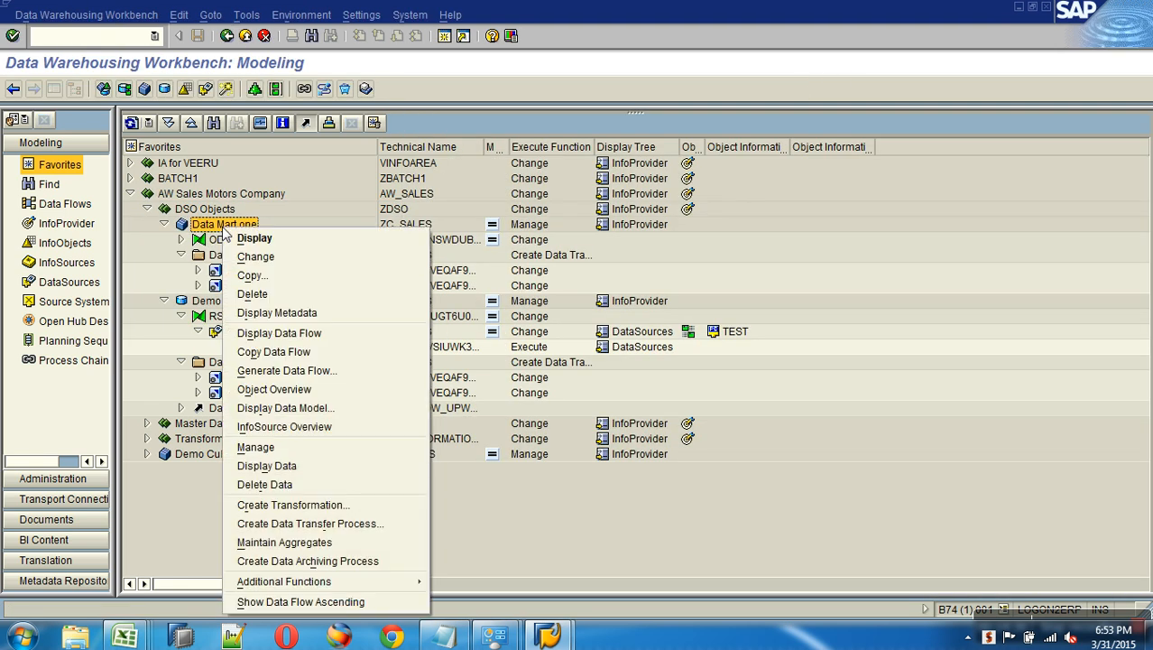
left_click(281, 447)
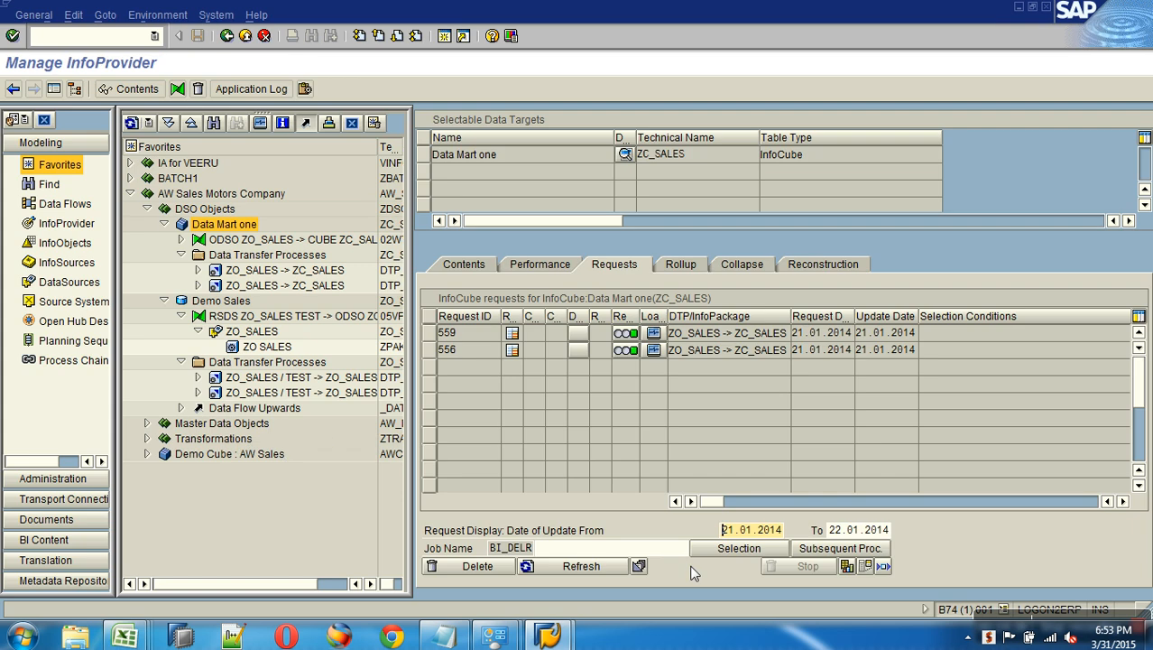
left_click(605, 566)
left_click(226, 35)
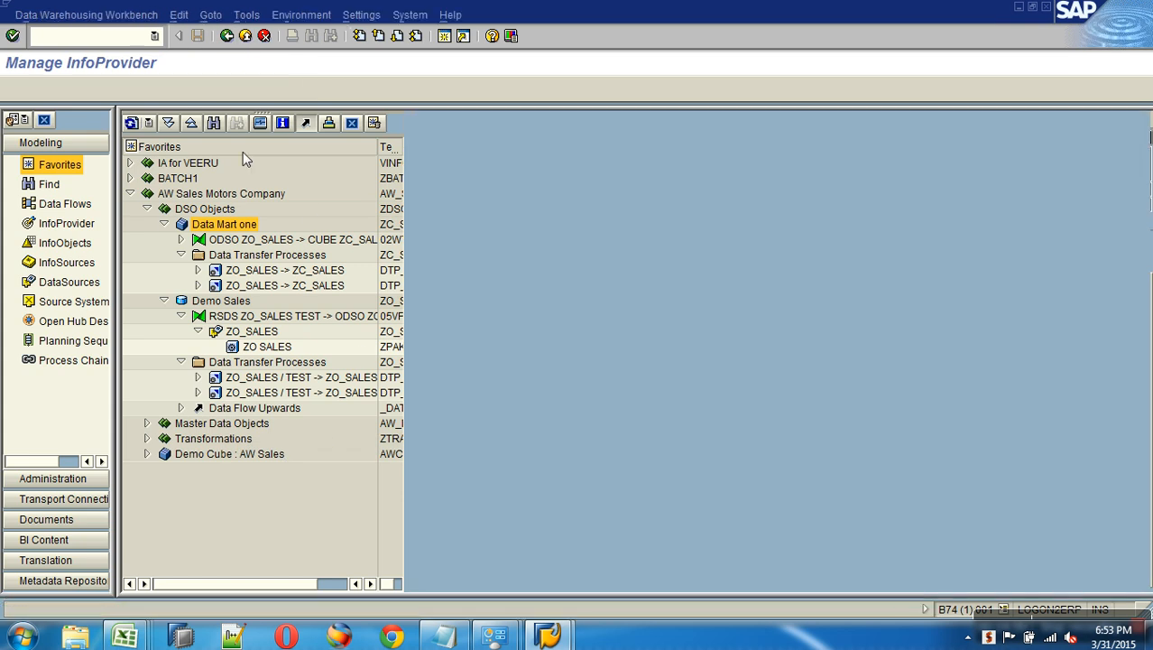
Step: Inspect the where-used lists of requests 550 and 557 in the Demo Sales request list
right_click(237, 303)
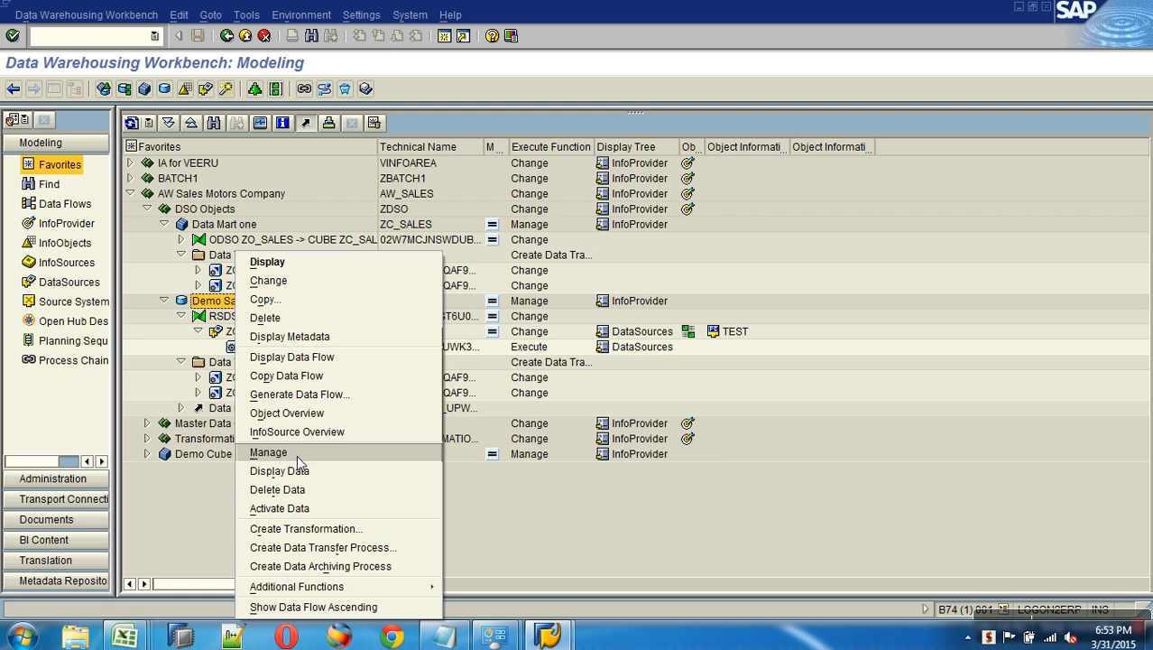
left_click(296, 455)
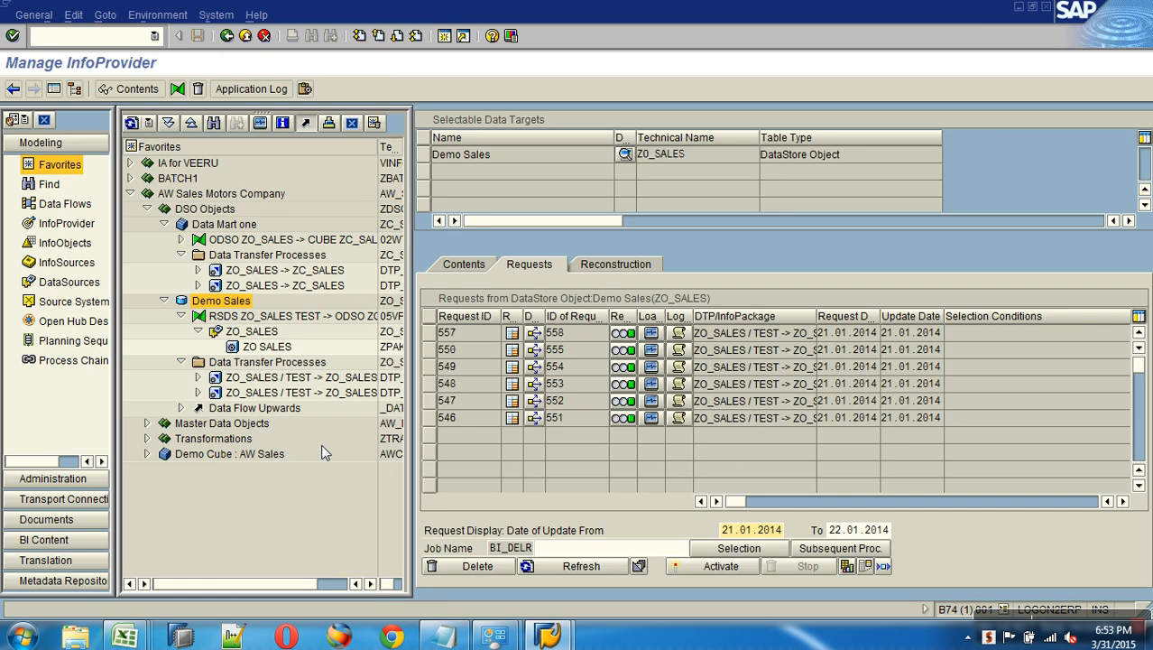
left_click(534, 349)
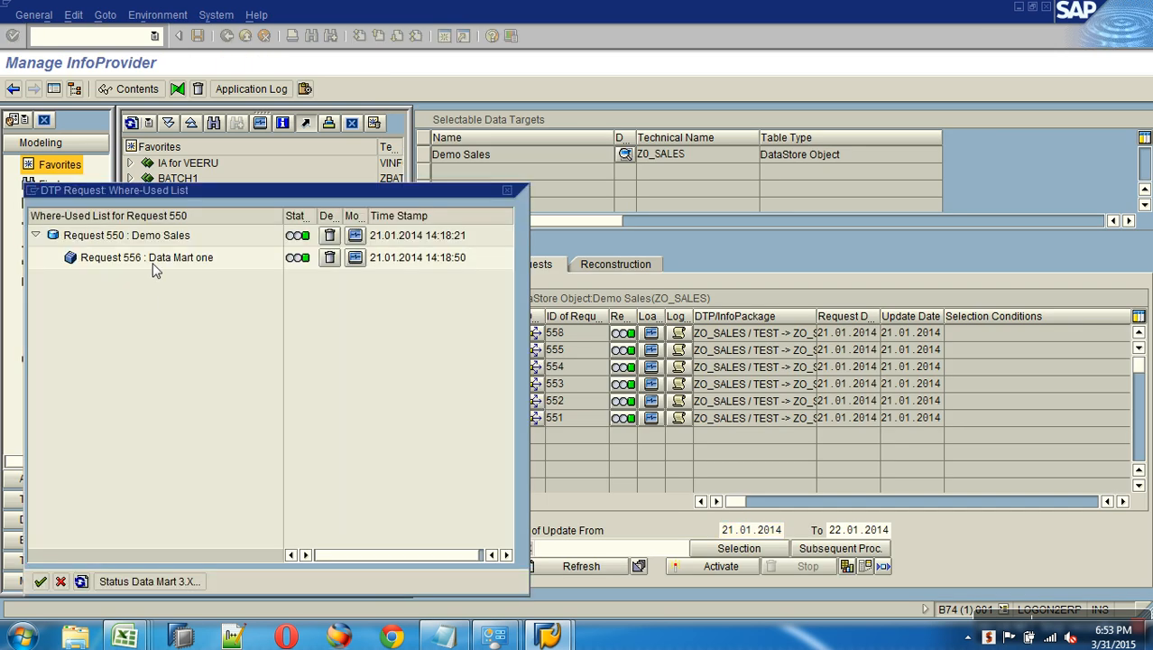
left_click(60, 581)
left_click(535, 333)
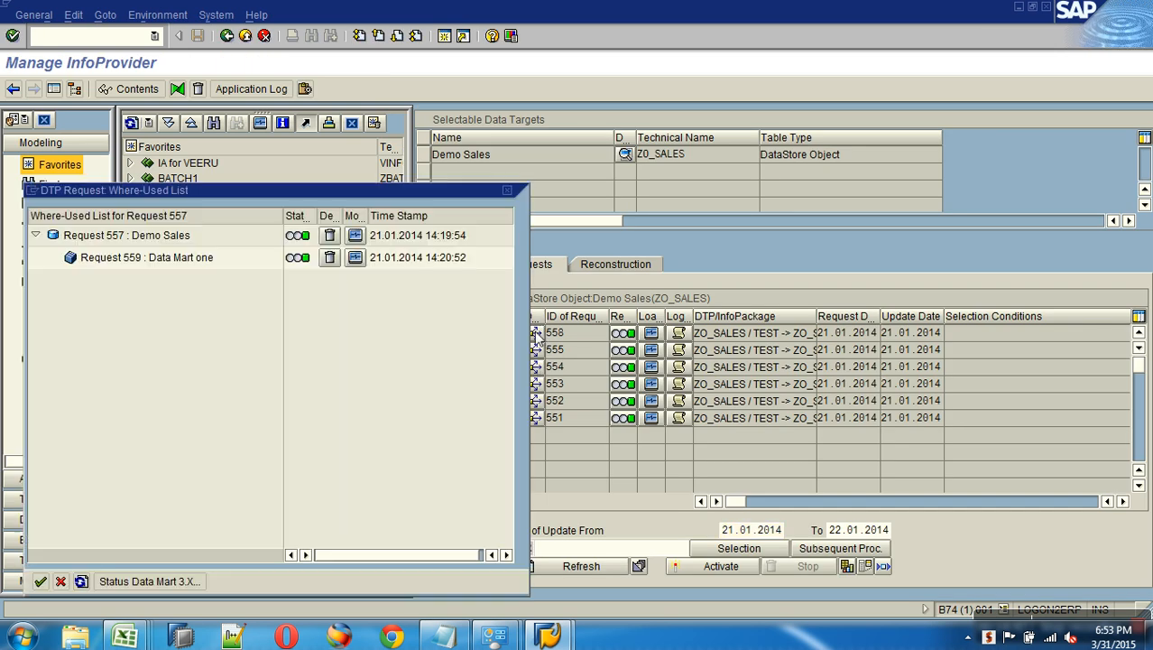
left_click(60, 581)
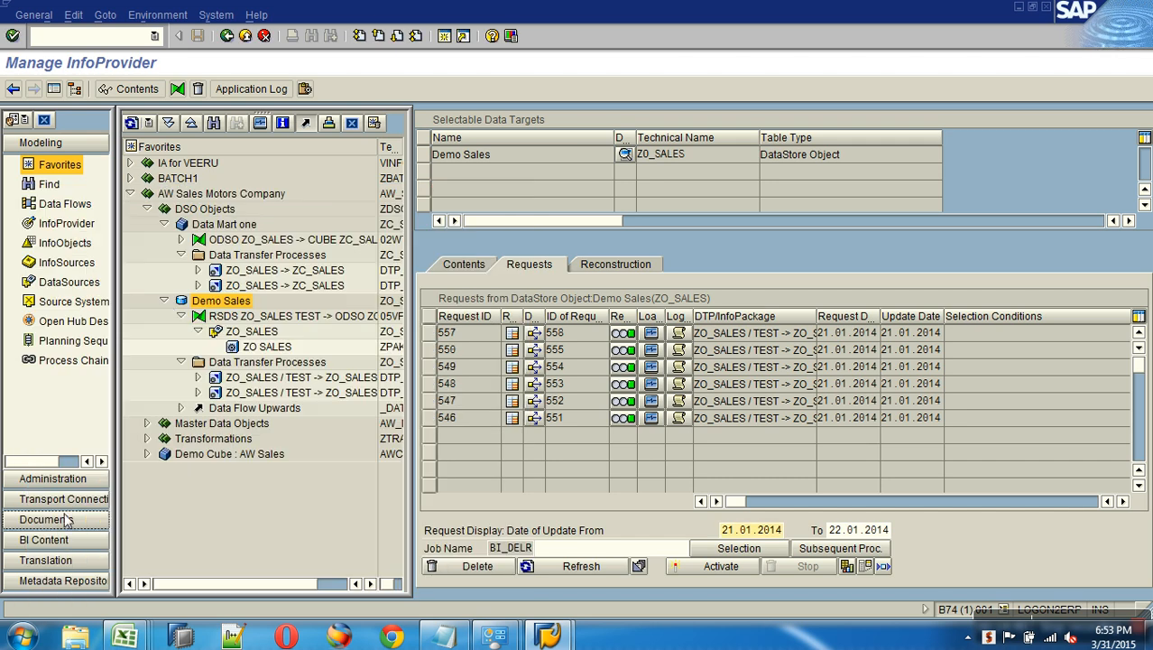
Step: Delete request 556 from the Data Mart one InfoCube and refresh its request list
right_click(225, 225)
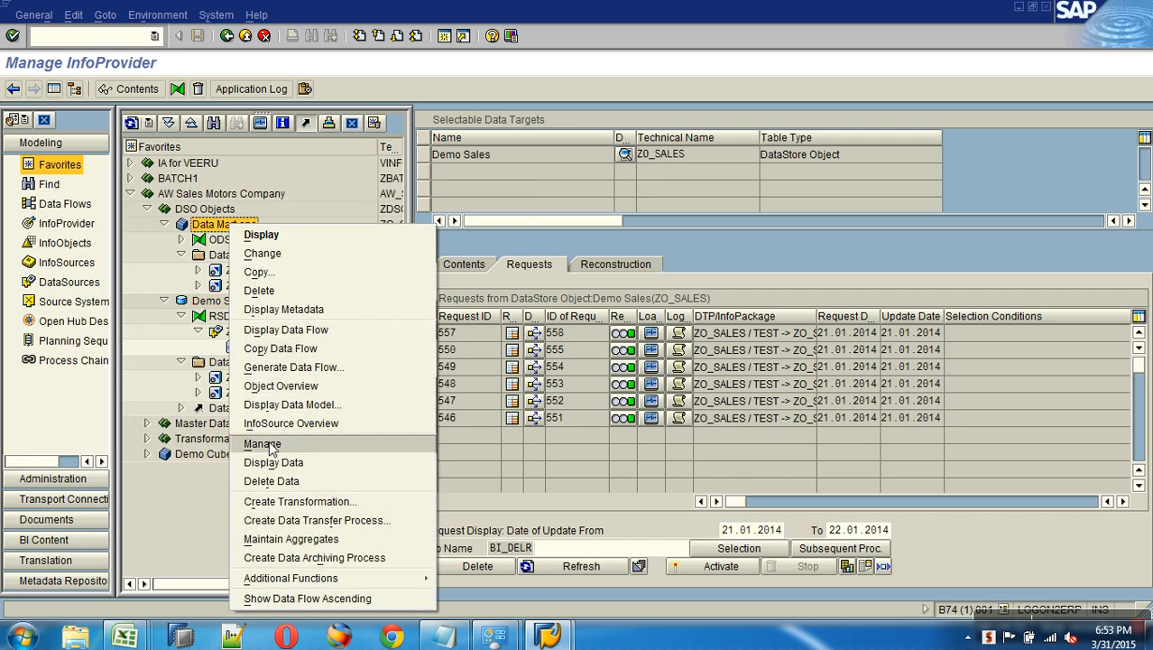
left_click(262, 444)
left_click(431, 350)
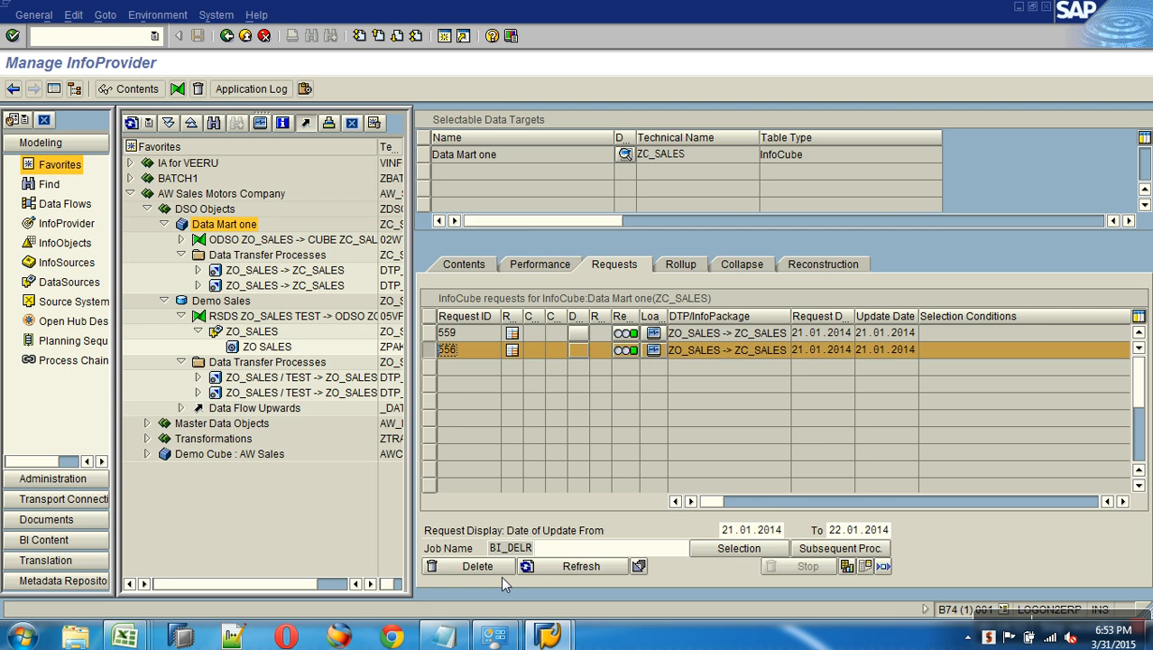
left_click(478, 566)
left_click(241, 307)
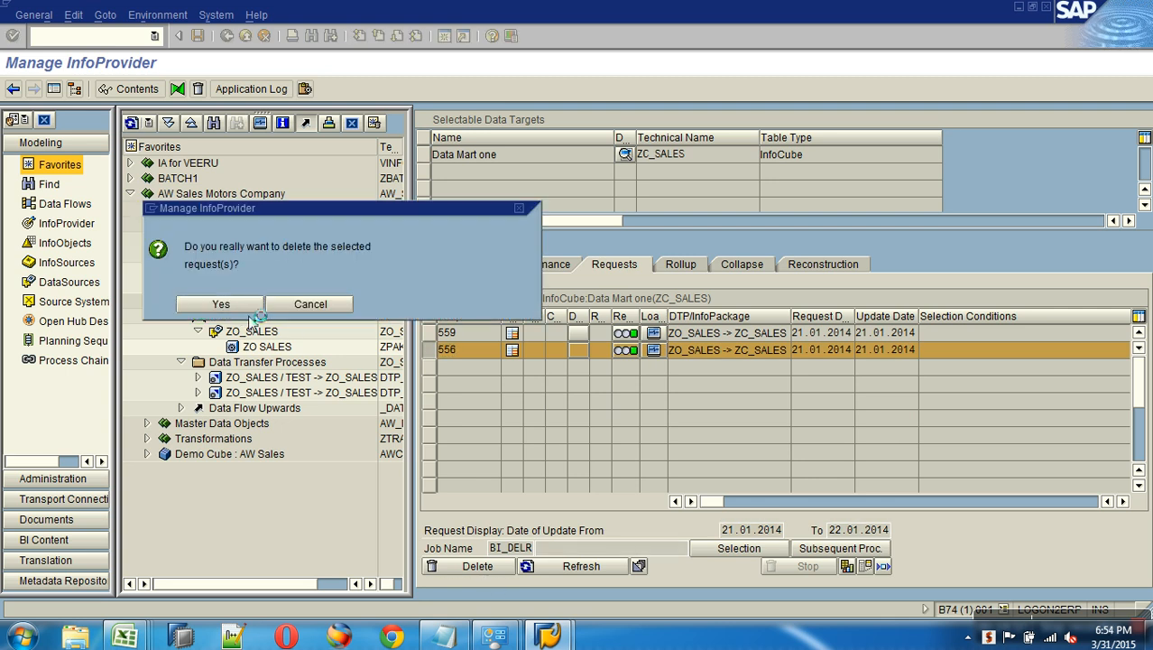
left_click(584, 566)
left_click(581, 567)
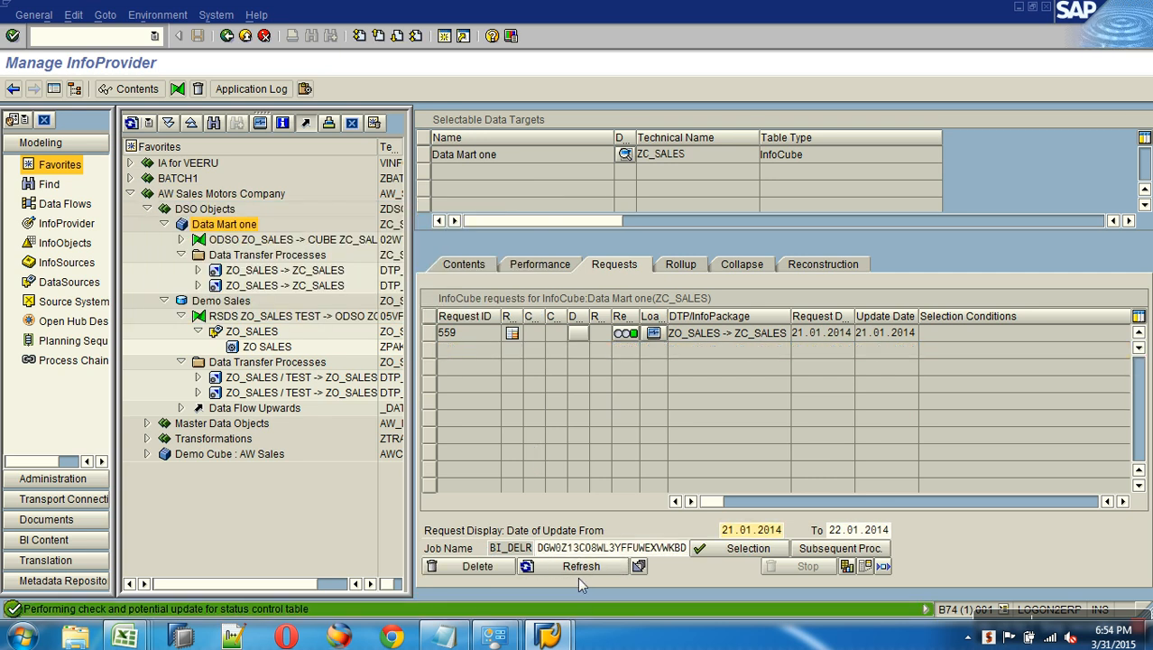
Step: Compare the request lists of the Demo Sales DSO and the Data Mart one InfoCube, refreshing the DSO list
right_click(232, 303)
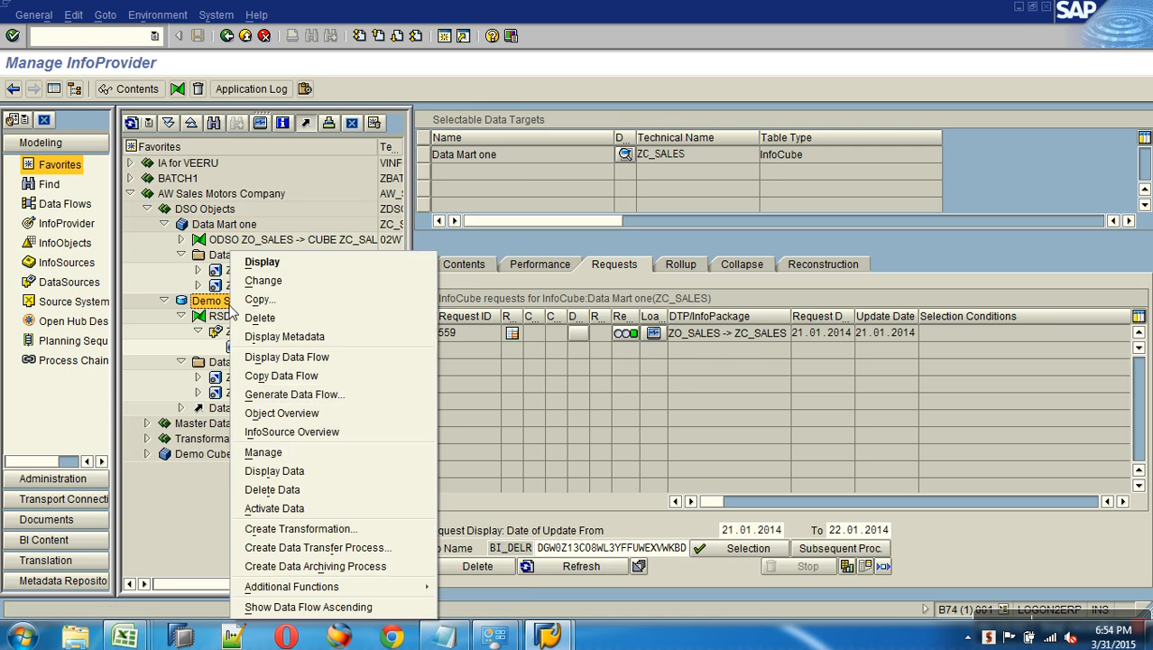
left_click(271, 453)
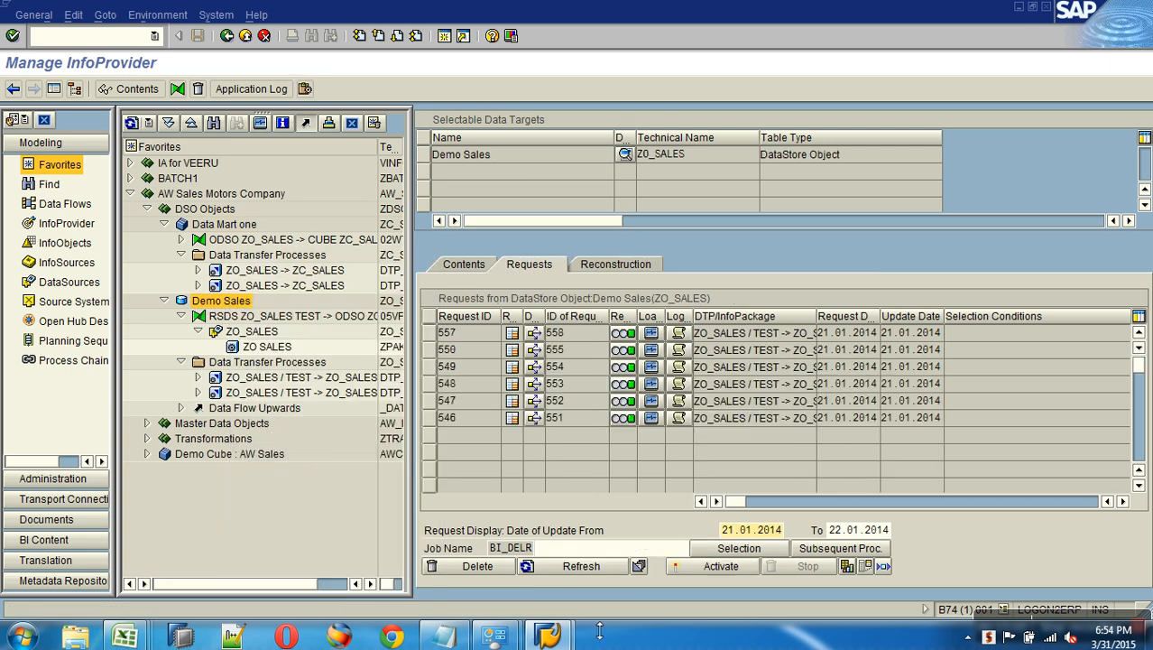
left_click(581, 567)
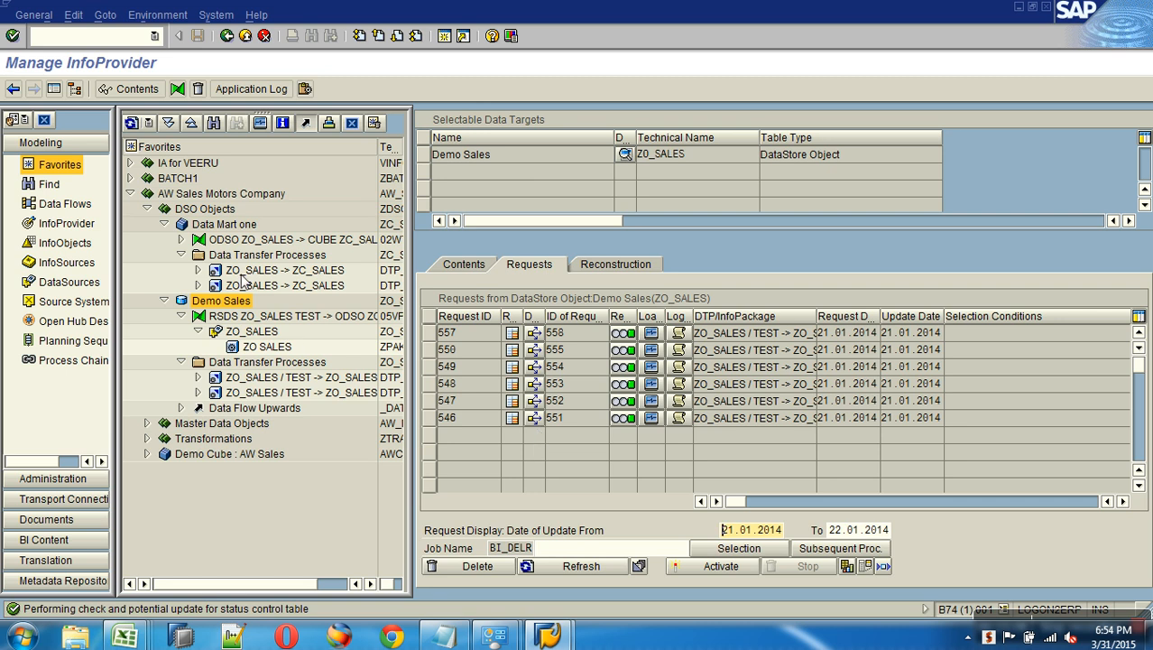
right_click(238, 227)
left_click(271, 446)
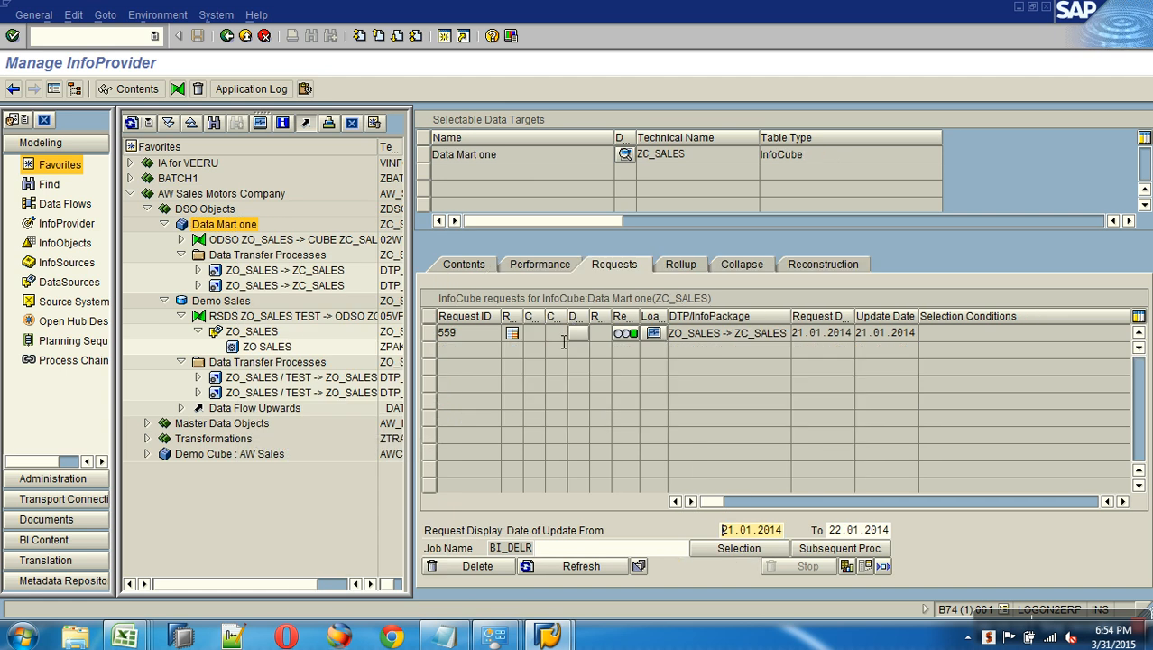
right_click(237, 300)
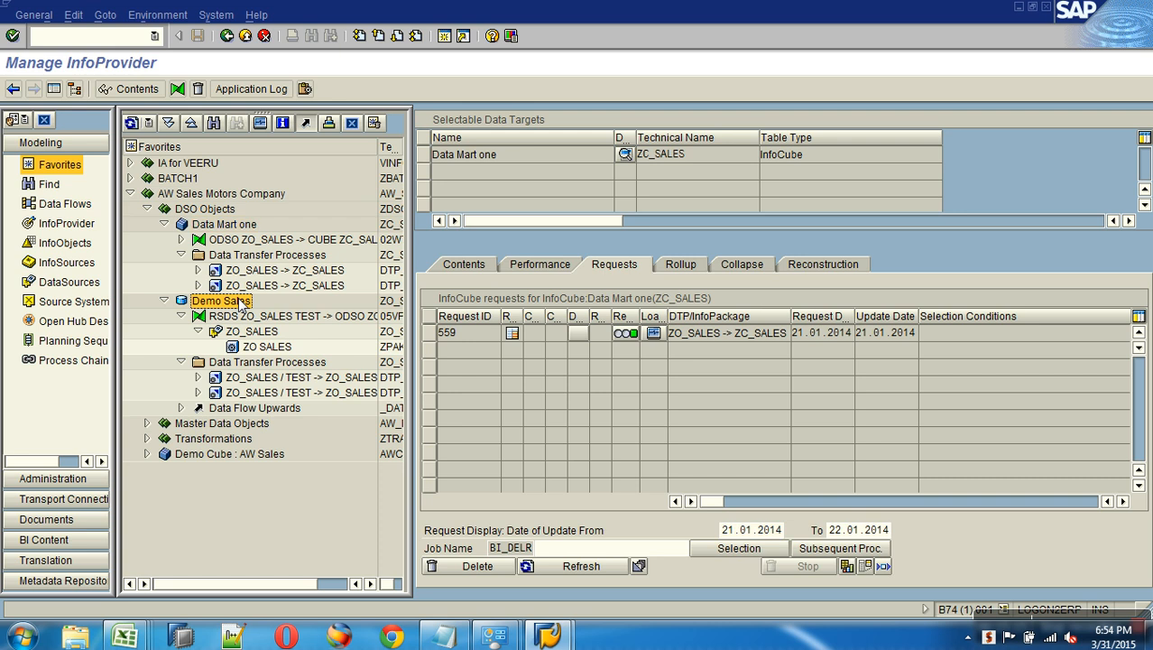
left_click(272, 451)
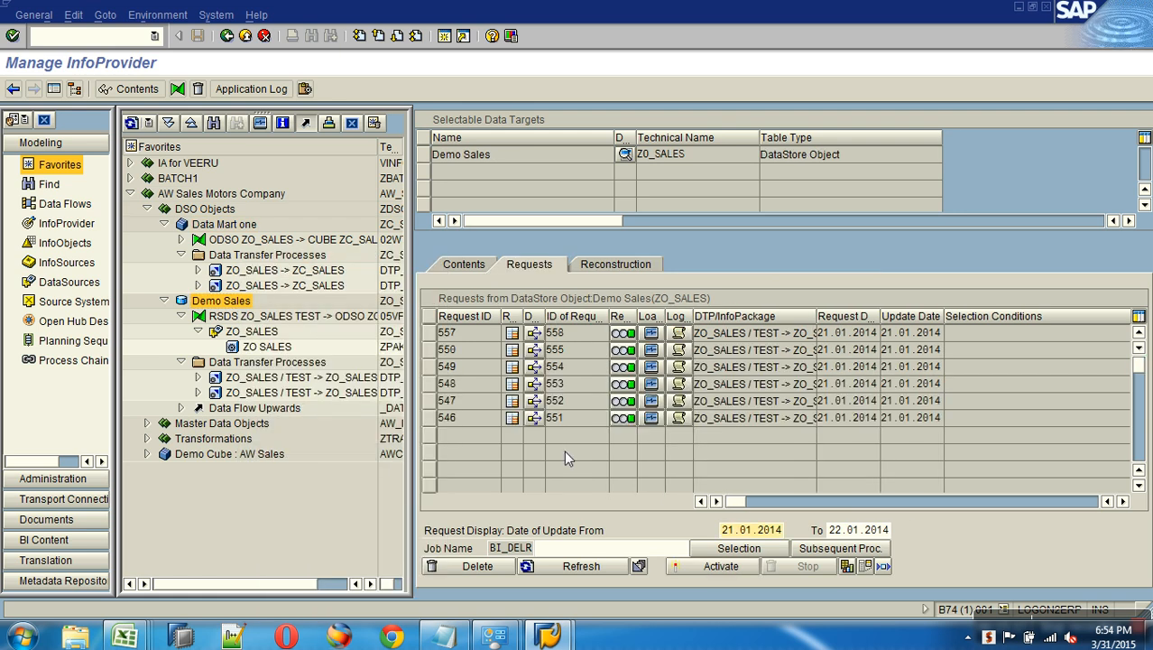
Step: Check the where-used lists of requests 550 and 557 in the Demo Sales DSO
left_click(535, 352)
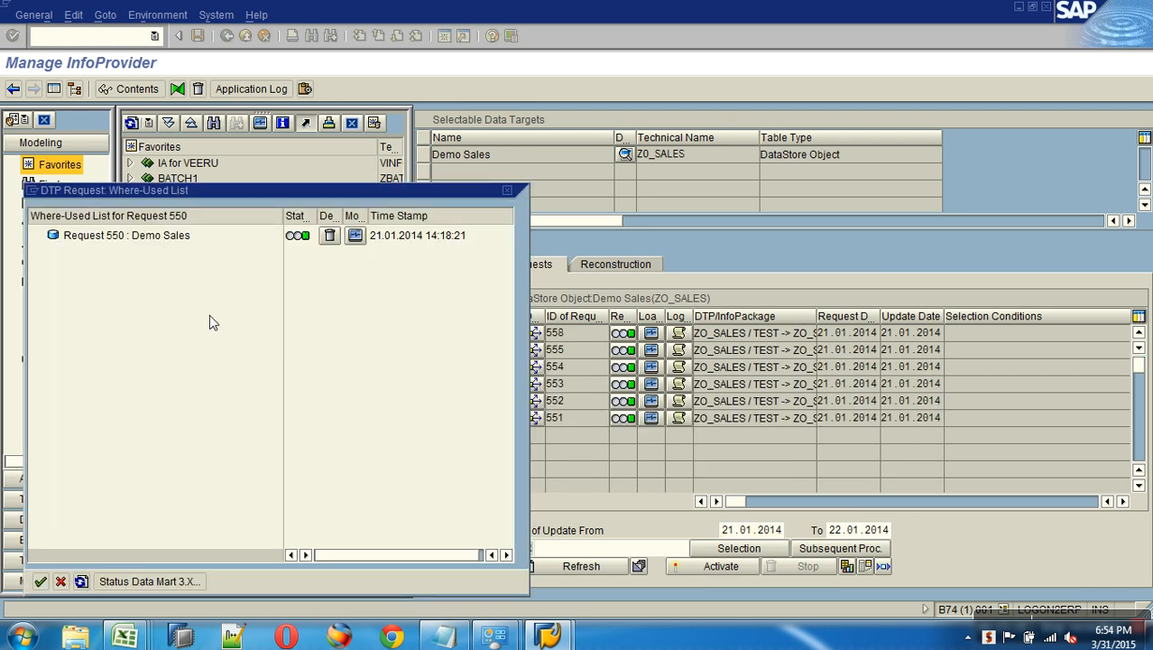
left_click(60, 581)
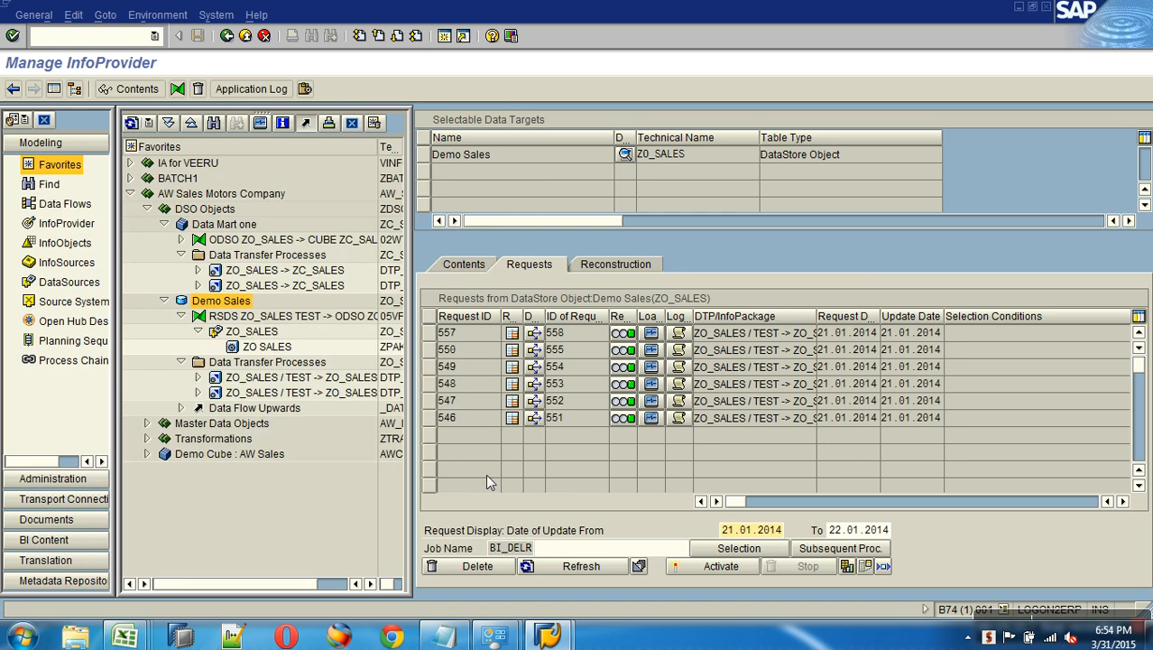
left_click(535, 333)
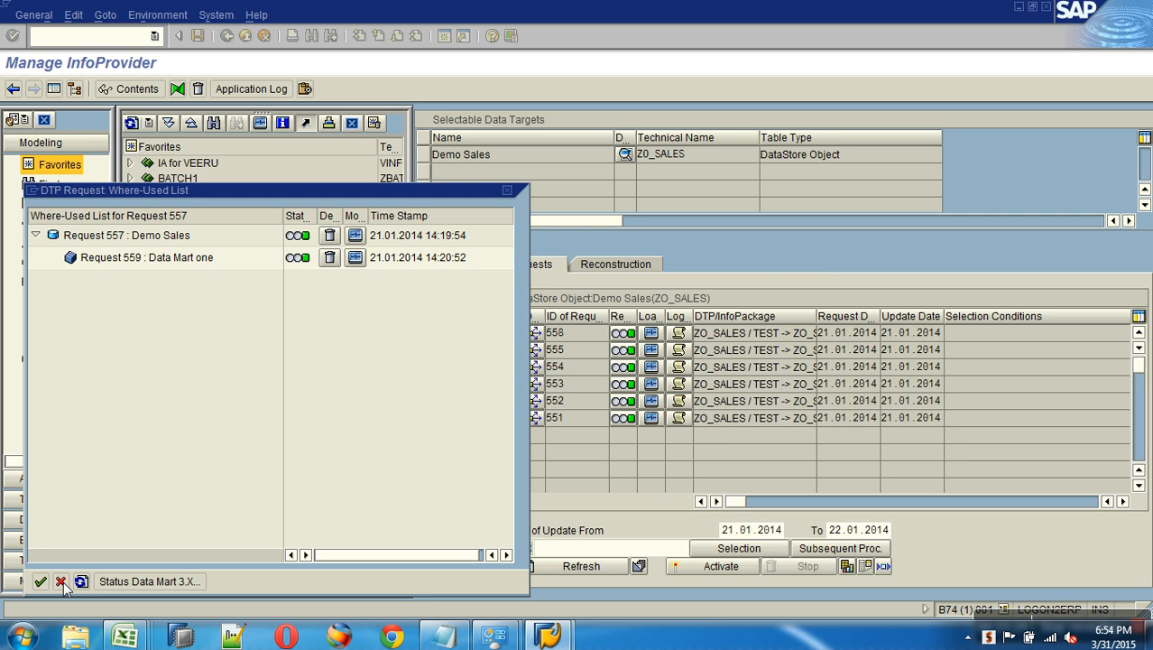
left_click(60, 583)
Step: Check the 3.x data mart status of request 550 from its where-used list
left_click(533, 348)
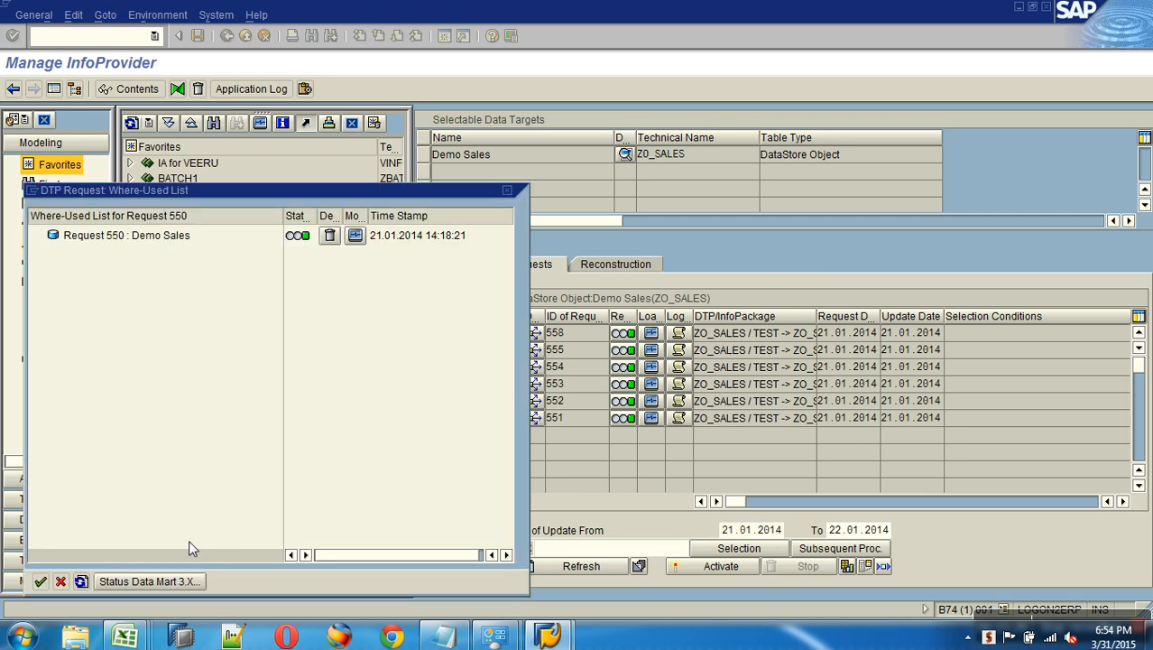
left_click(177, 584)
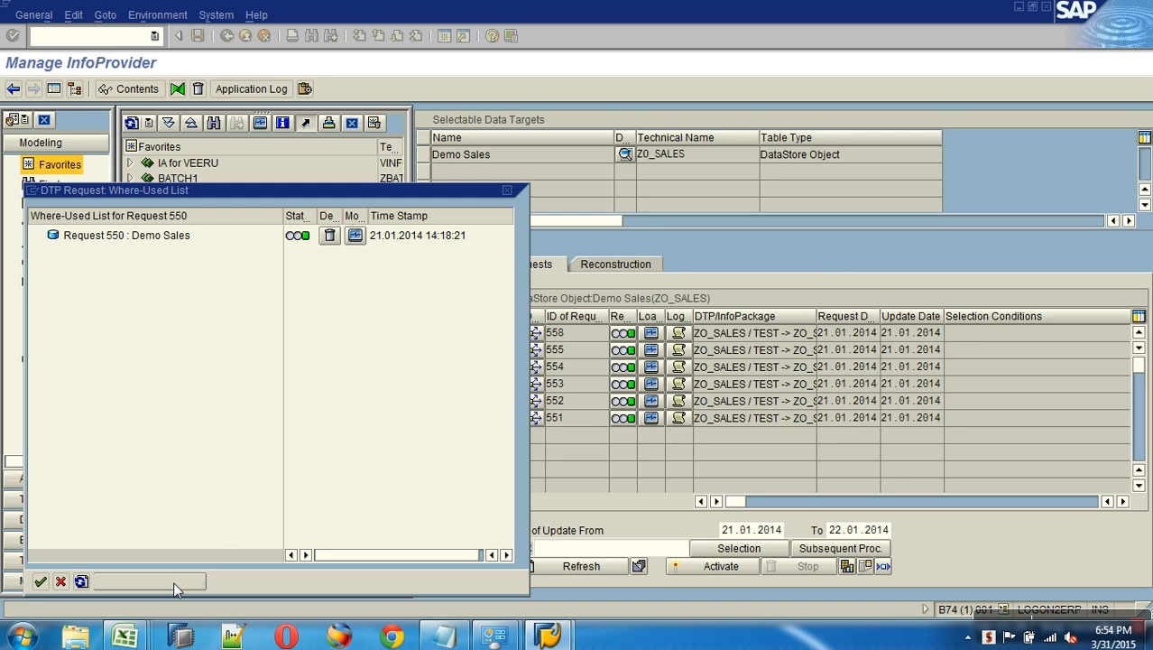
left_click(189, 236)
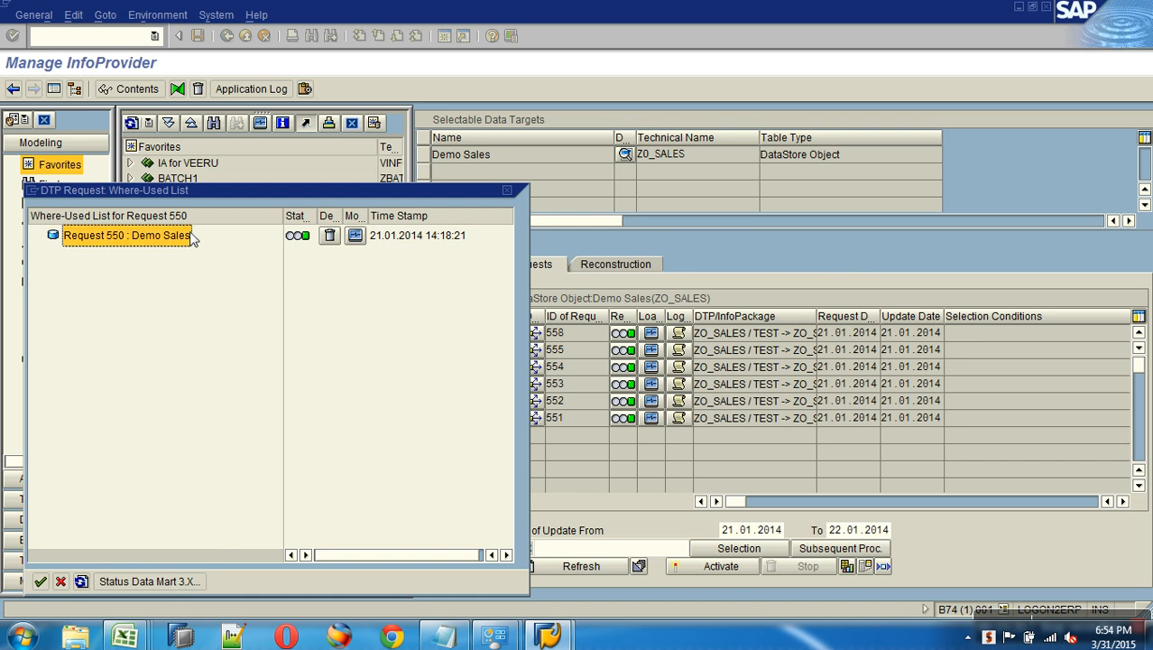
left_click(148, 583)
left_click(148, 583)
left_click(141, 240)
left_click(60, 582)
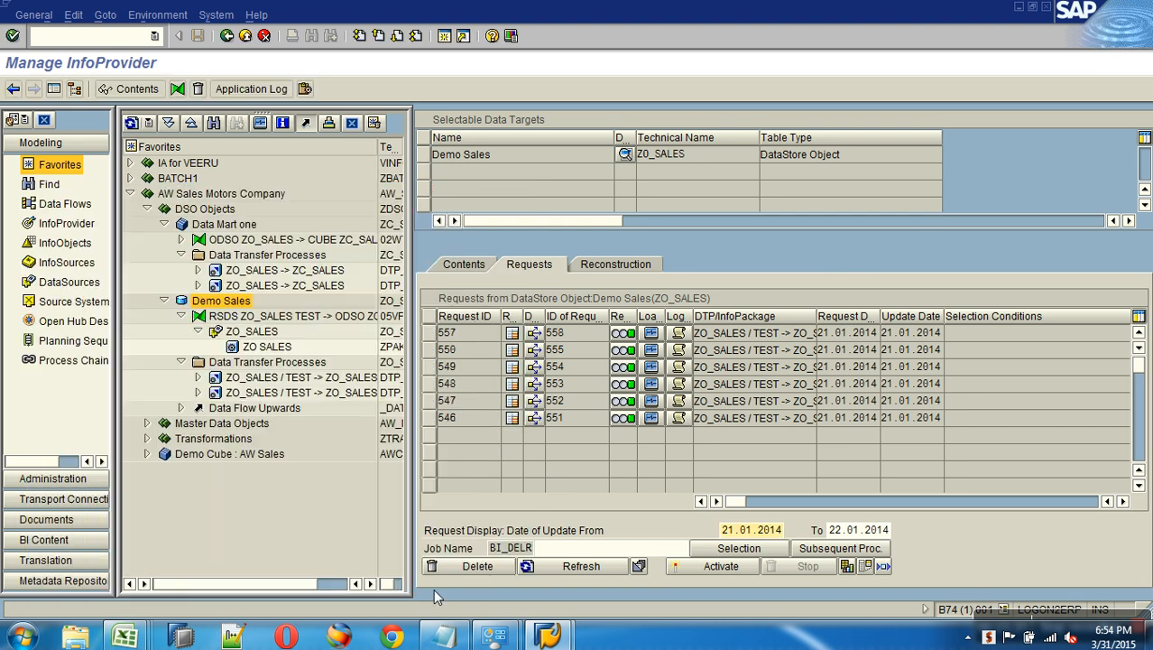
Step: Refresh the Demo Sales request list and inspect request 557's where-used list and its distribution to connected data targets
left_click(552, 565)
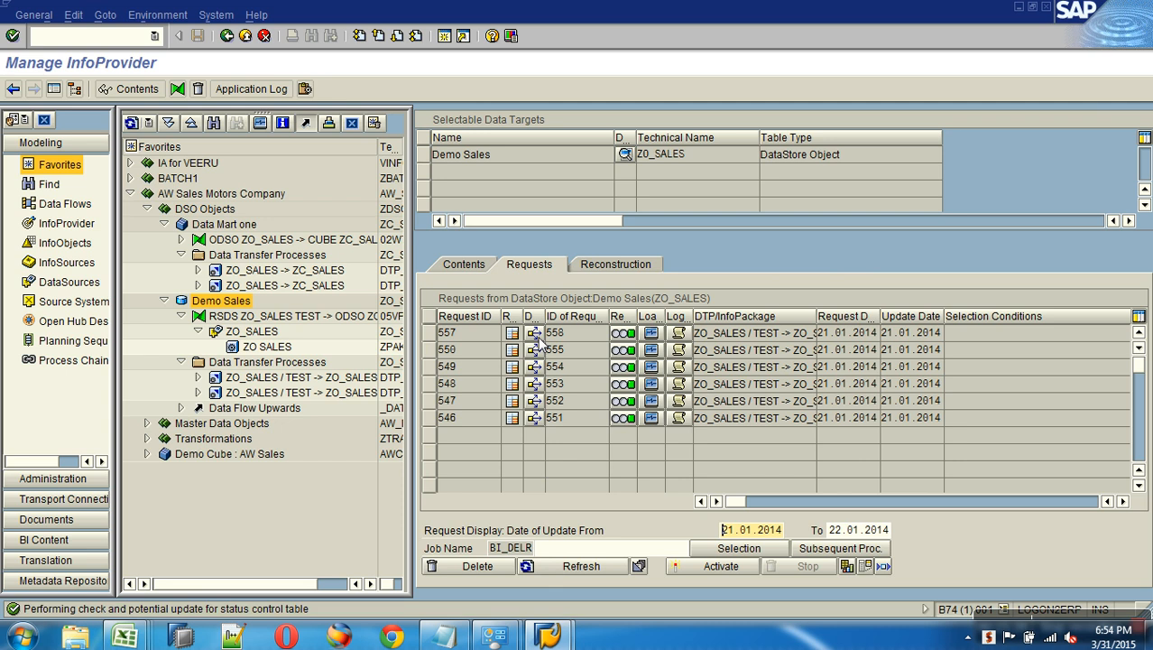
left_click(534, 349)
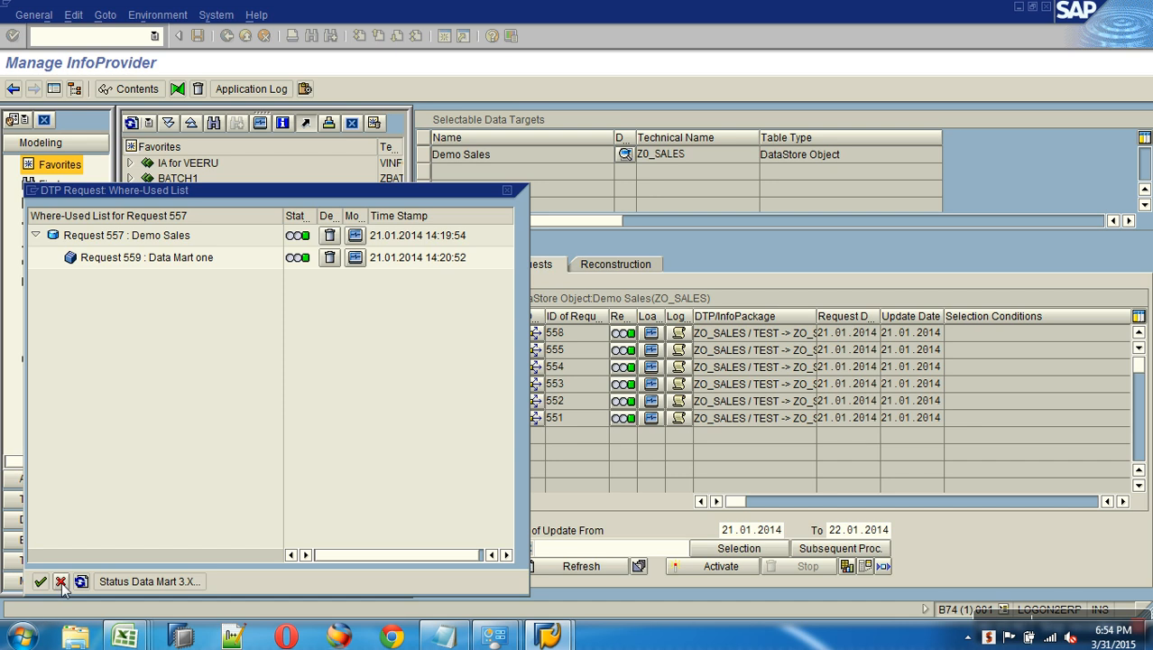
left_click(149, 581)
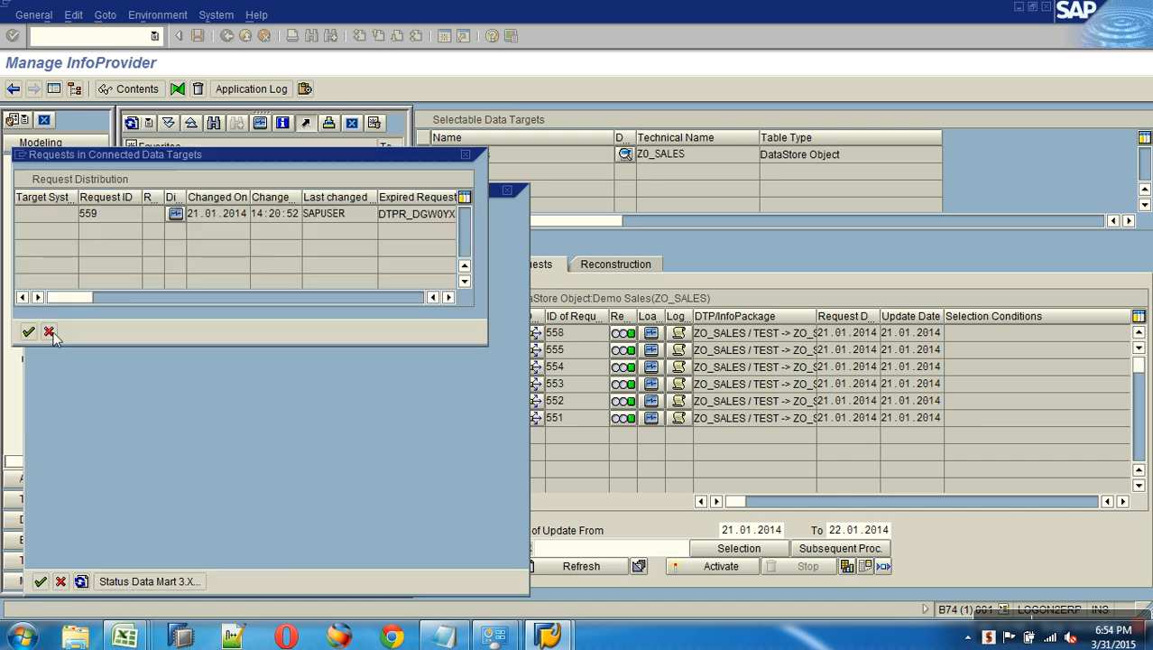
left_click(50, 332)
left_click(60, 581)
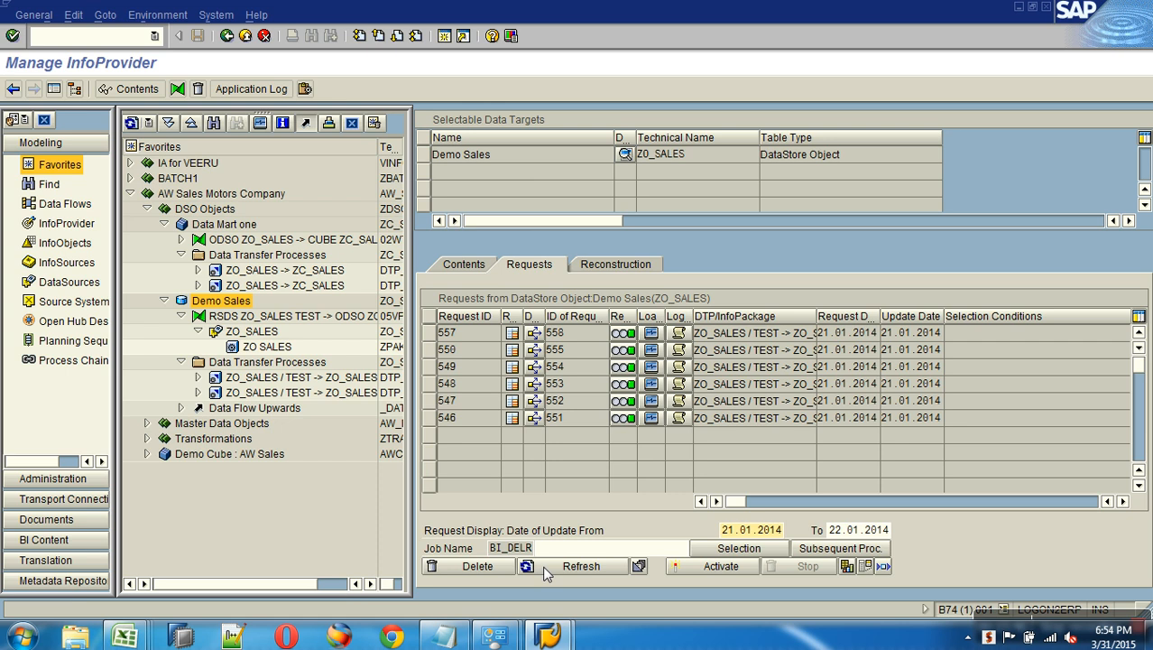
left_click(534, 352)
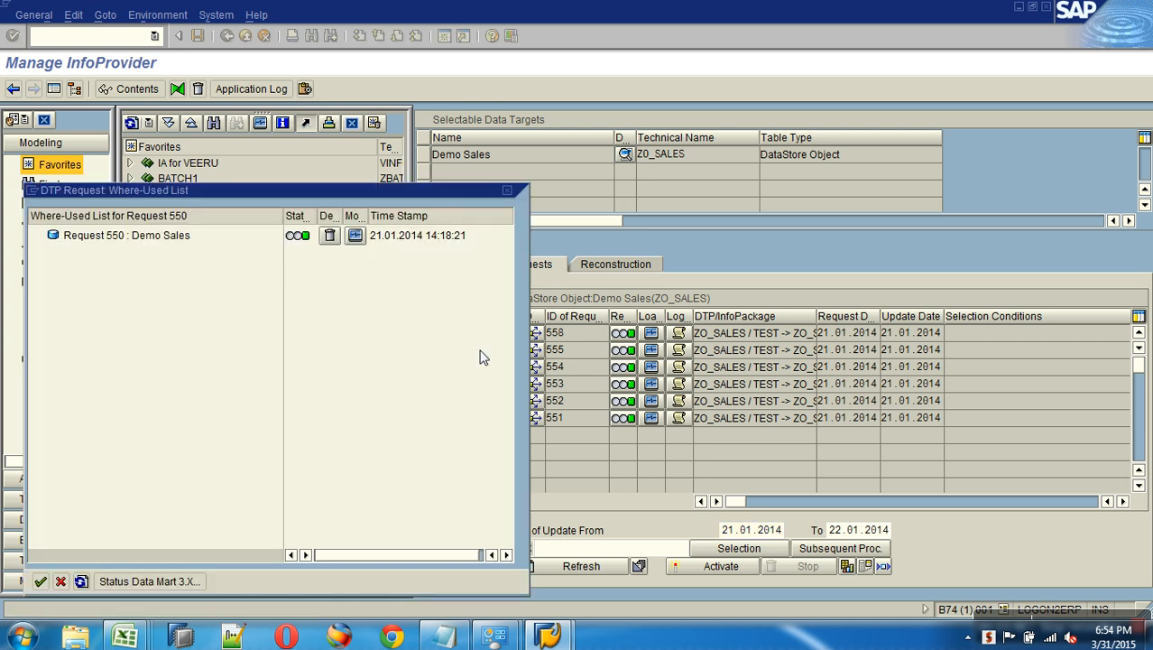
left_click(331, 235)
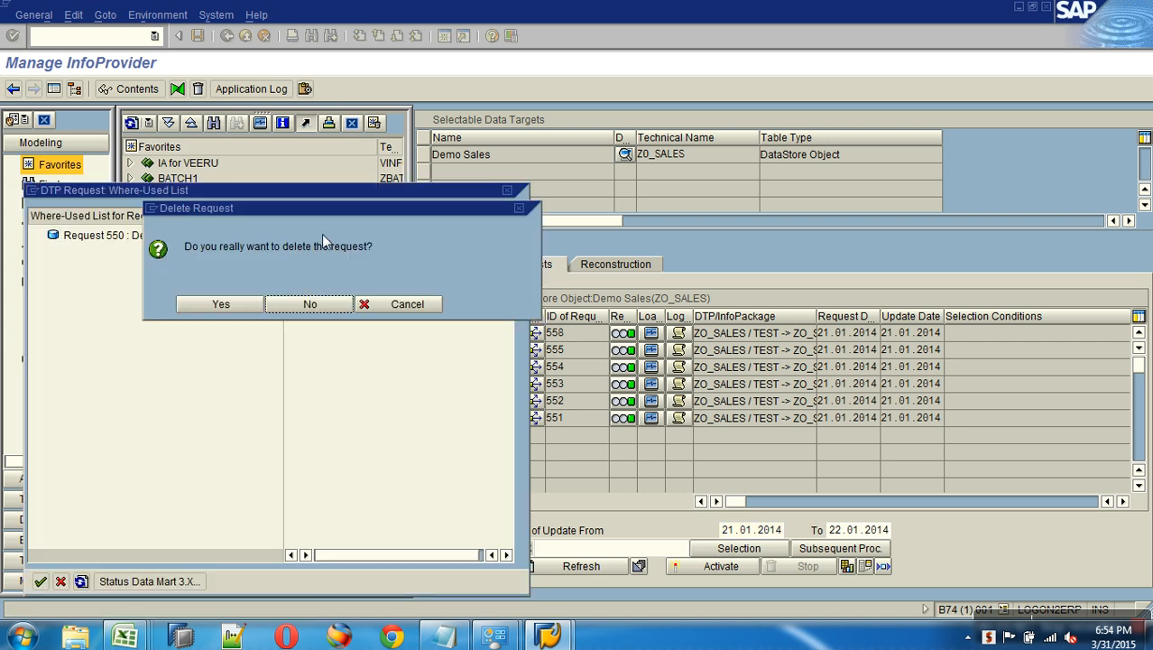
left_click(406, 304)
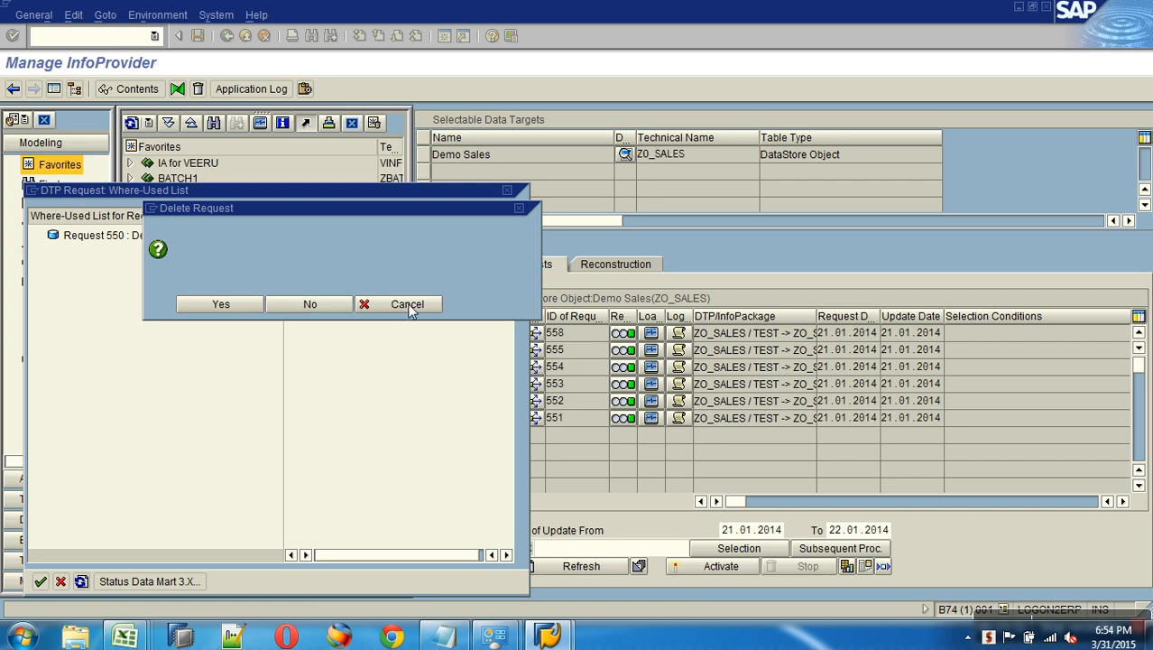
left_click(81, 581)
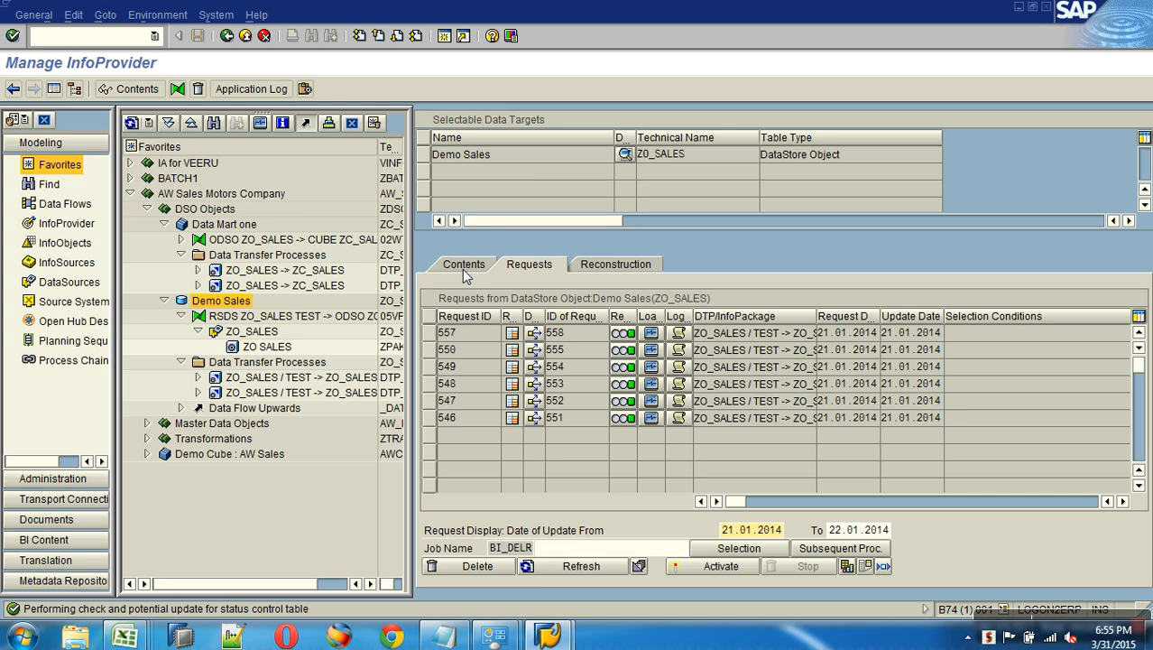
Step: Delete all data from the Data Mart one InfoCube, including the contents of its dimension tables
left_click(230, 226)
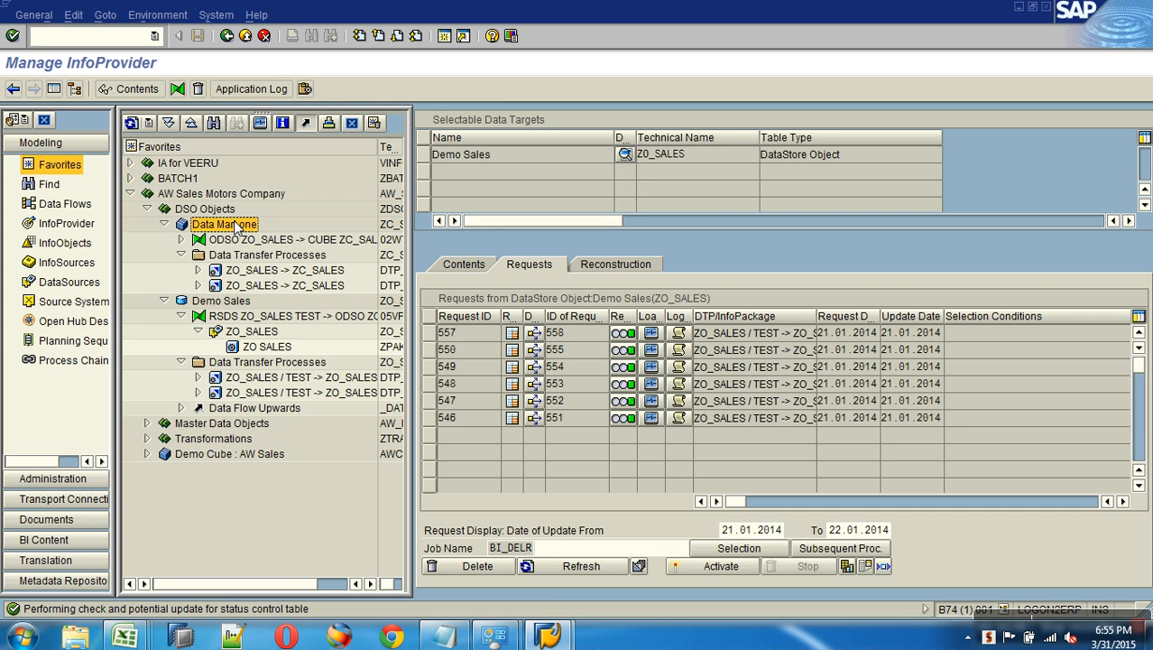
right_click(236, 226)
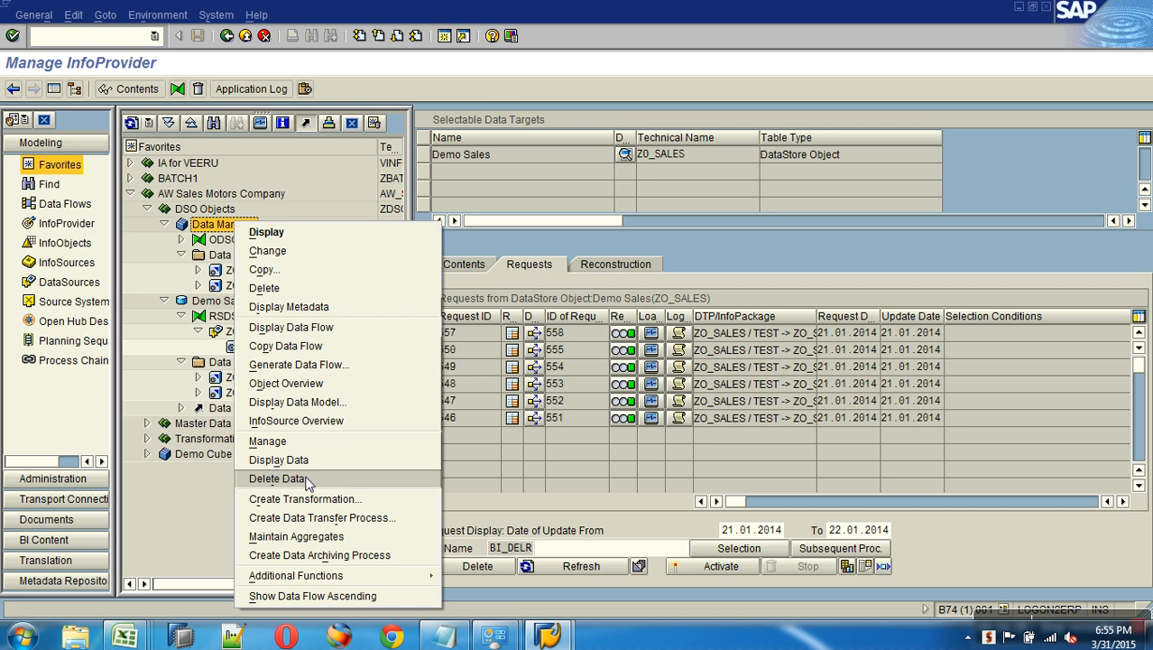
left_click(305, 479)
left_click(235, 284)
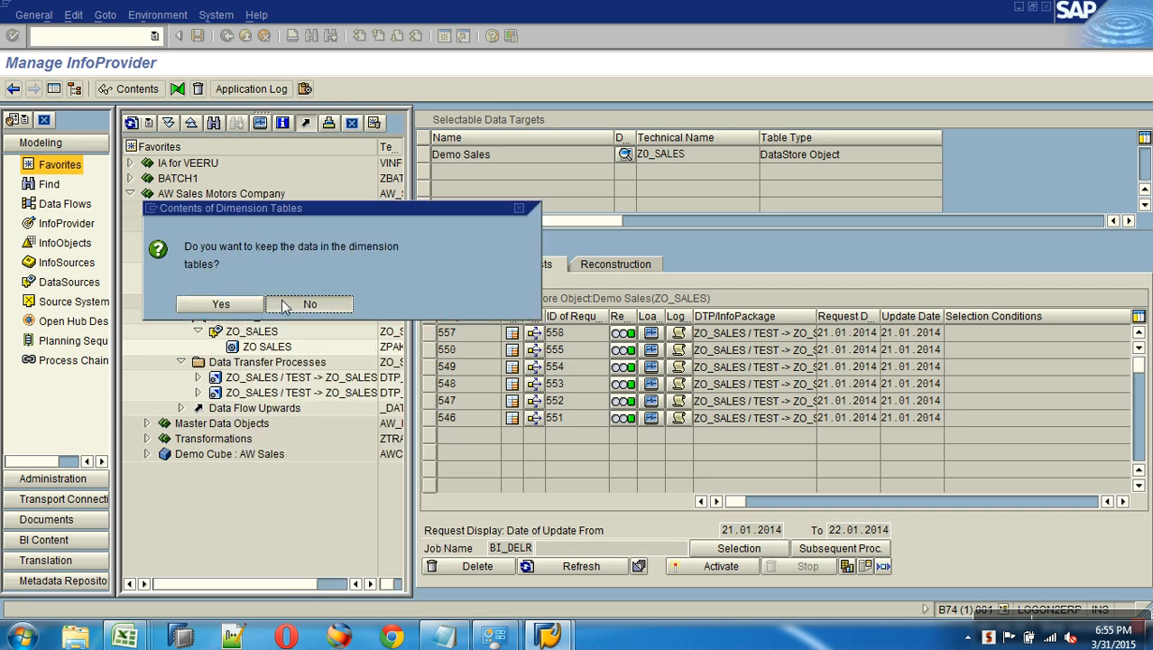
left_click(282, 305)
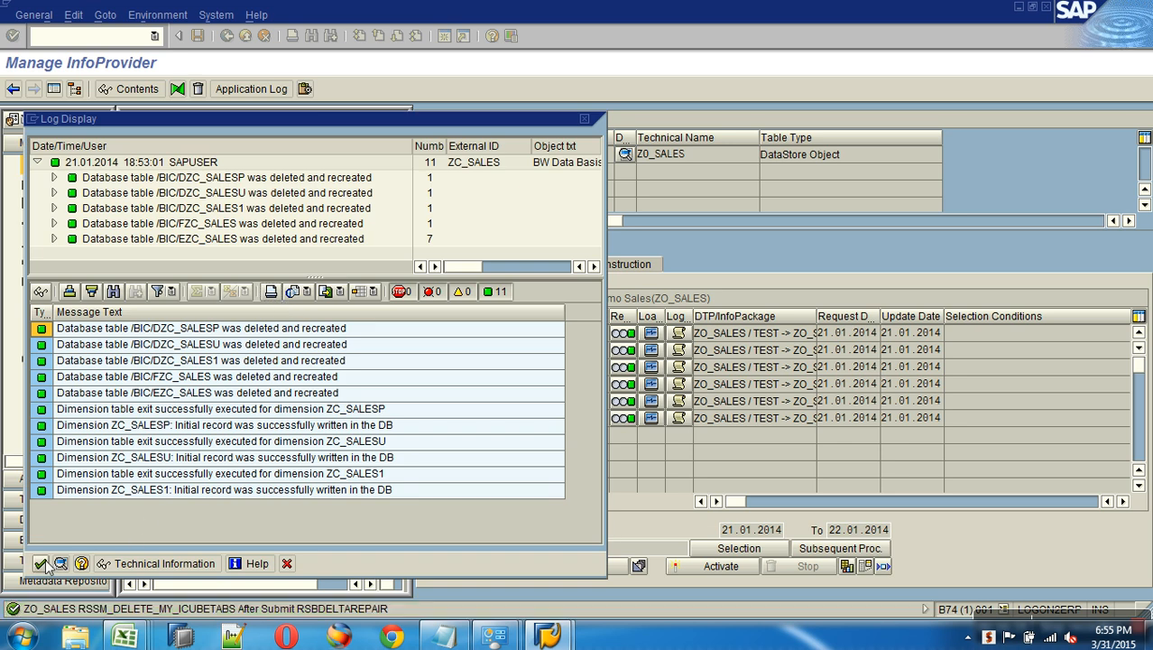
left_click(42, 563)
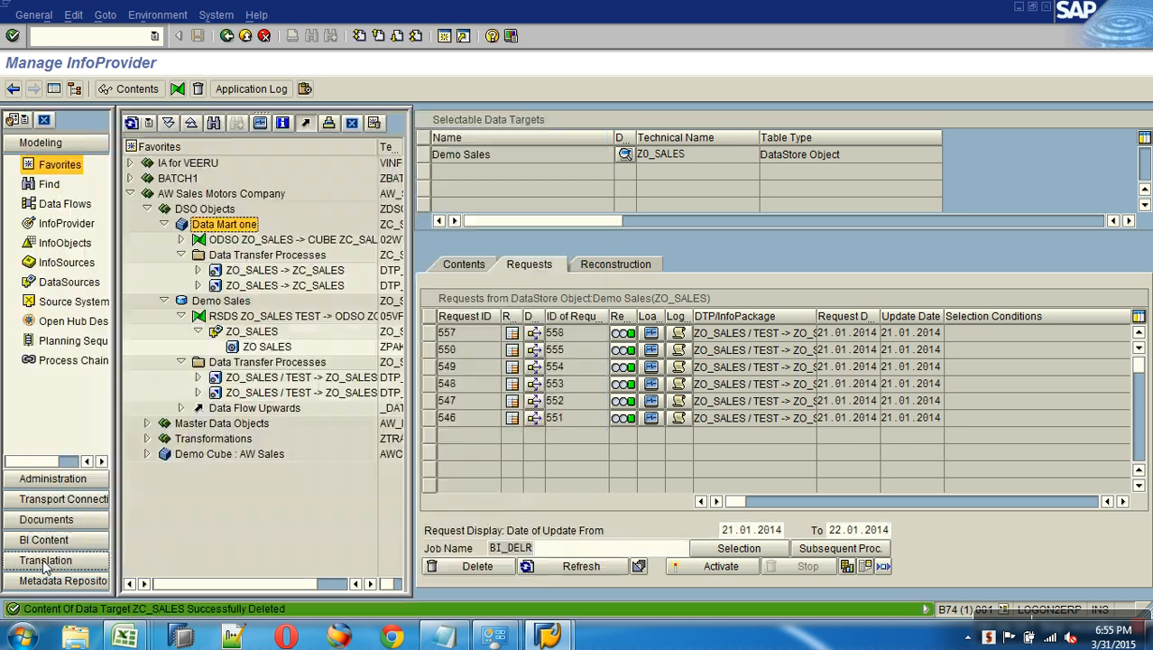
Step: View the first ZO_SALES -> ZC_SALES data transfer process and recheck the data mart status in the Demo Sales request list
double_click(307, 271)
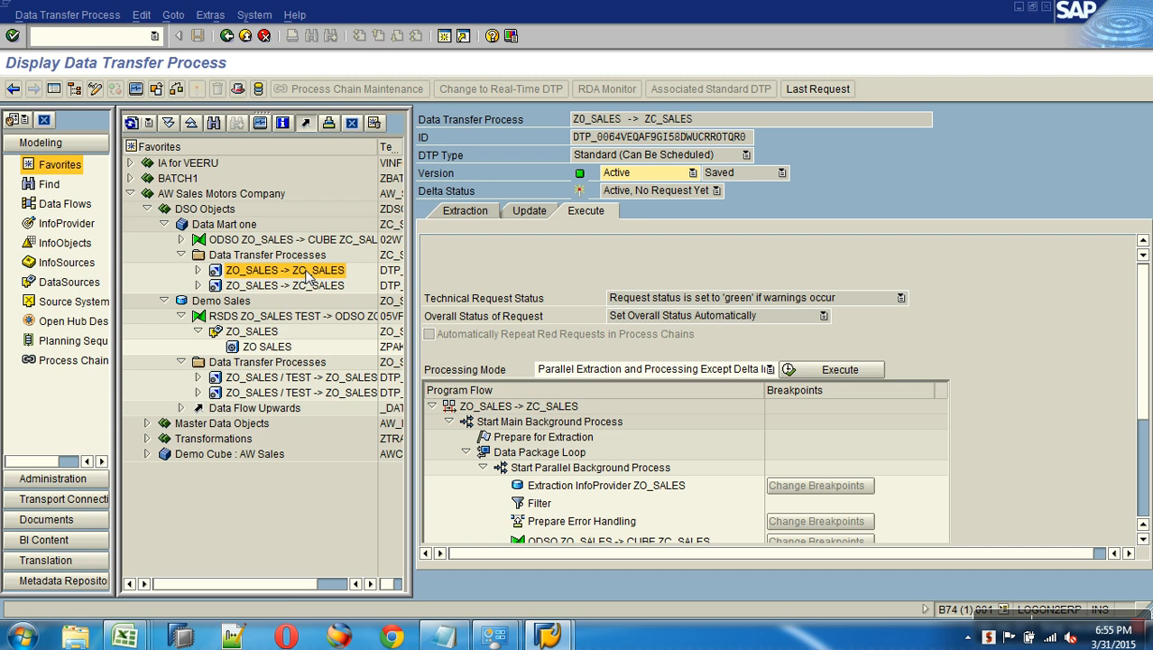
right_click(232, 302)
left_click(268, 451)
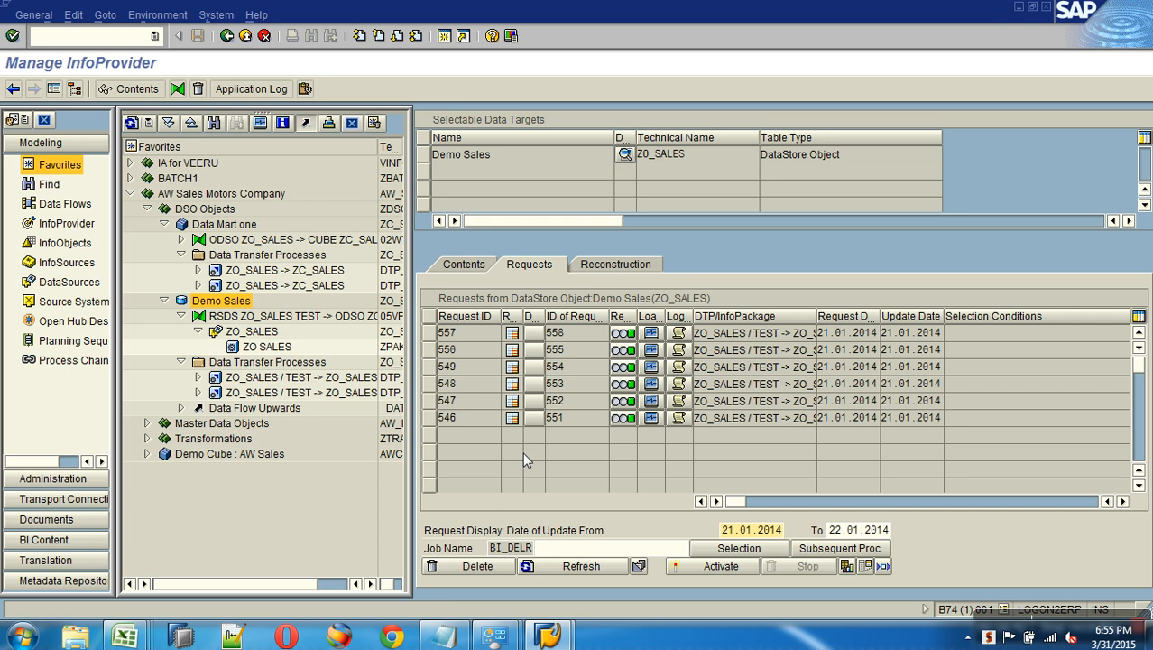
Step: Execute the first ZO_SALES -> ZC_SALES data transfer process, refresh its request monitor, and return to the Modeling overview
left_click(255, 273)
double_click(256, 275)
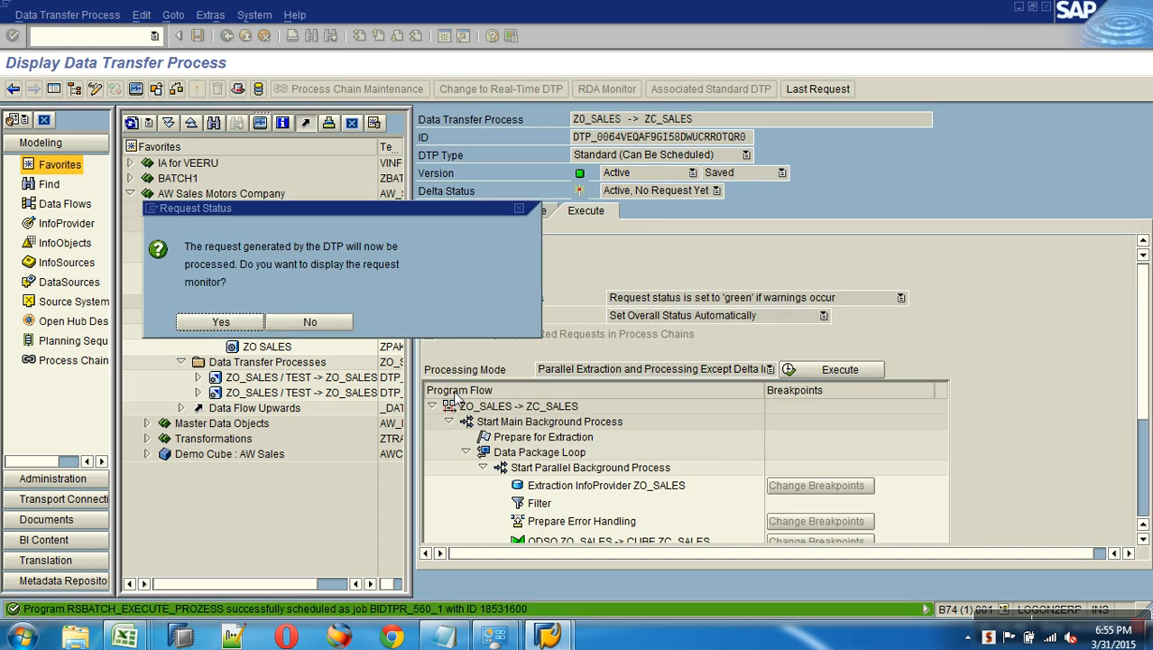
left_click(257, 323)
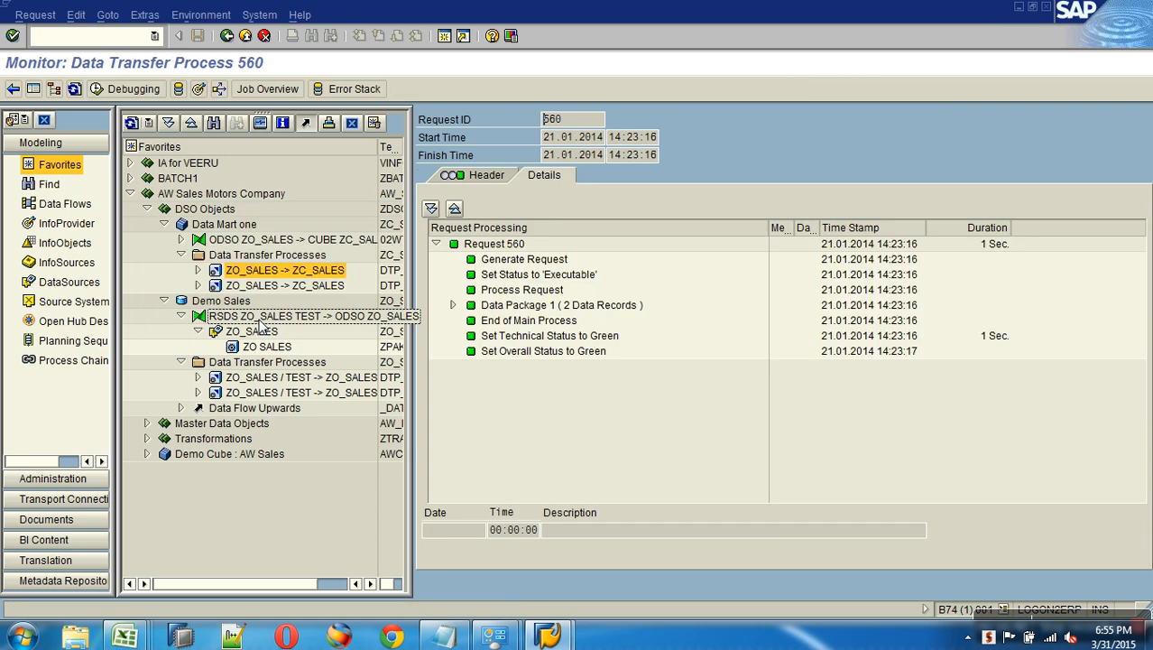
left_click(74, 90)
left_click(244, 37)
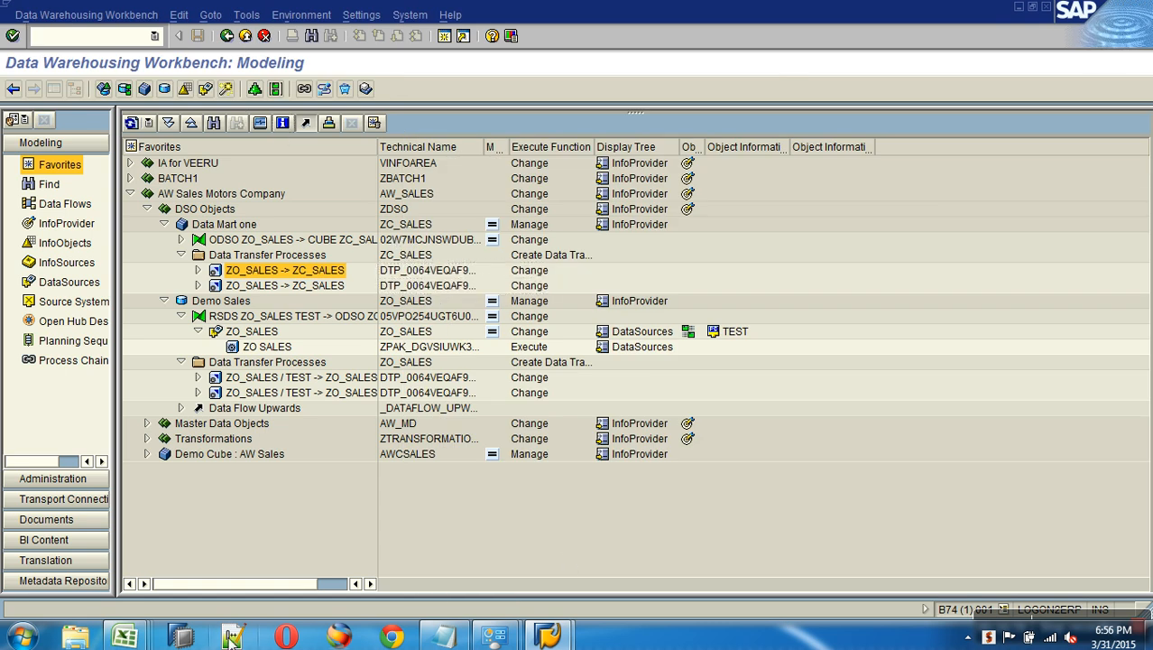
Step: Switch to the DSO Document workbook in Excel and select the Selective Deletion entry under Deletion of Data in DSO
mouse_move(144, 638)
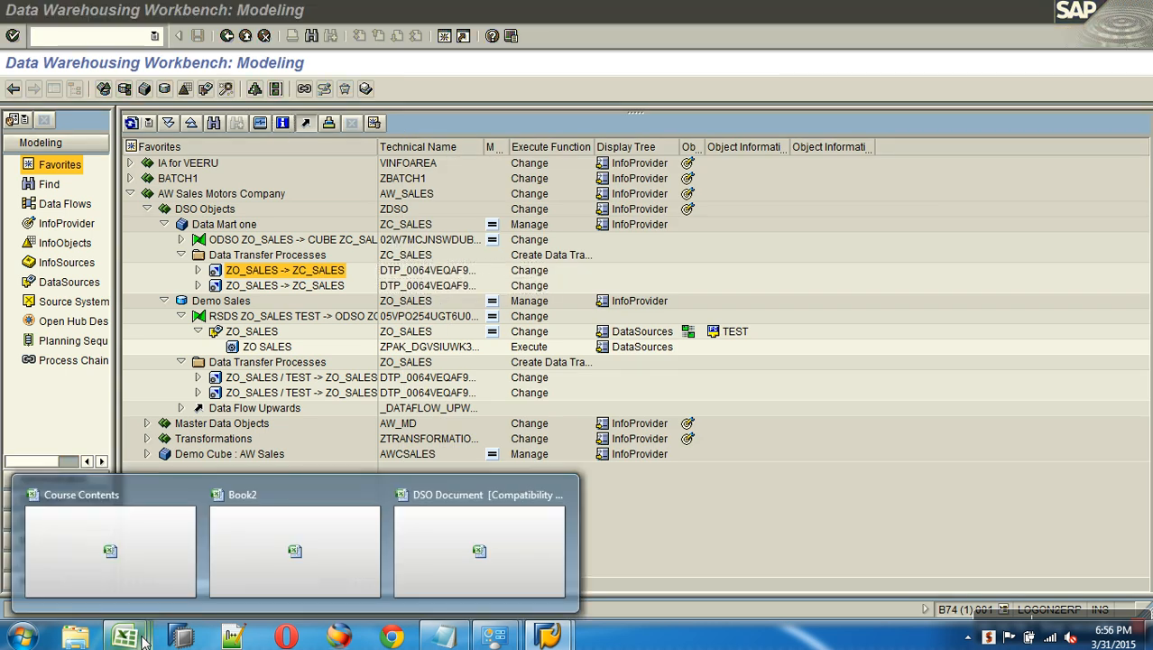
left_click(458, 553)
left_click_drag(270, 381, 381, 386)
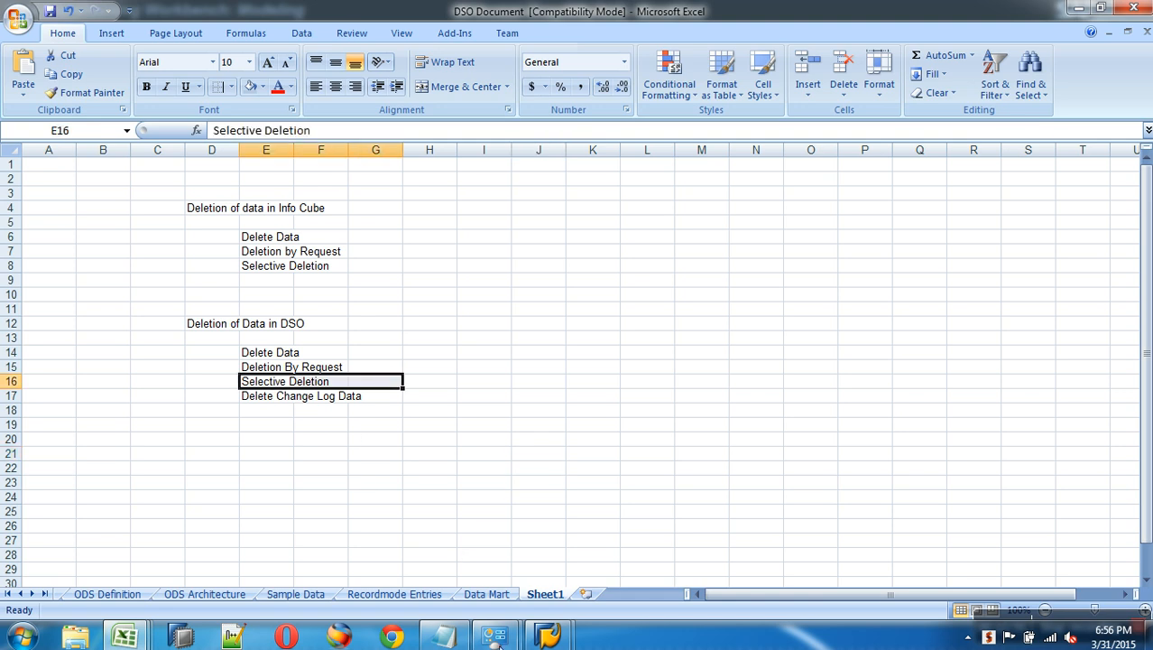
Step: Return to SAP and open the Demo Sales DSO's management view on its contents
mouse_move(547, 636)
left_click(556, 591)
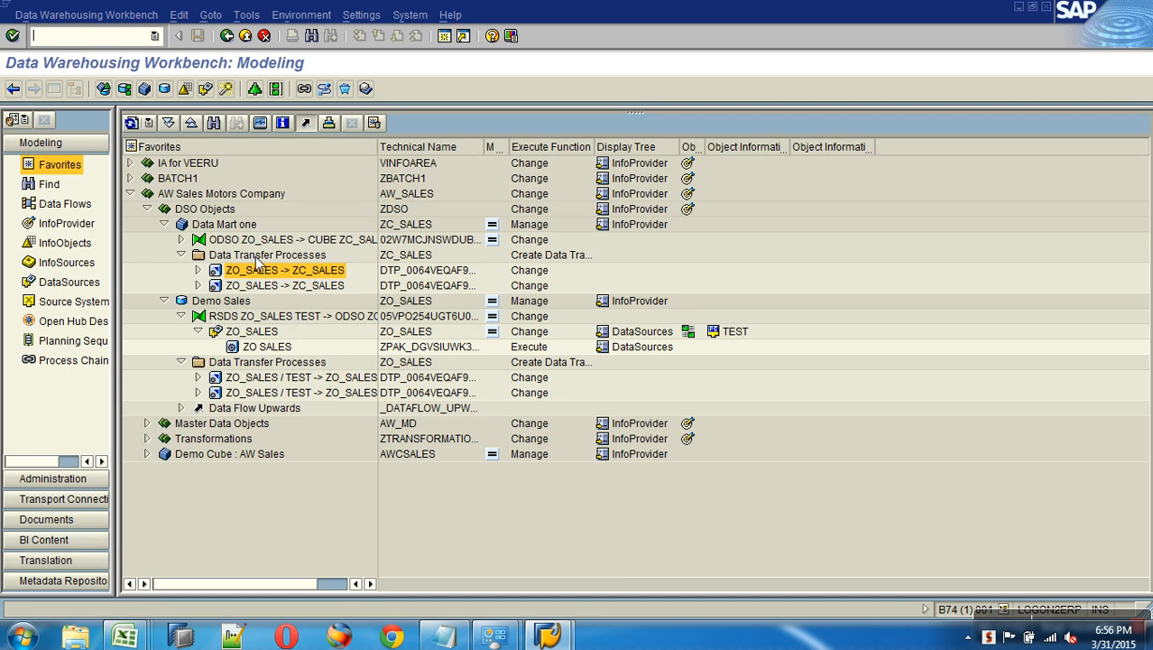
left_click(242, 304)
right_click(242, 304)
left_click(276, 448)
left_click(464, 266)
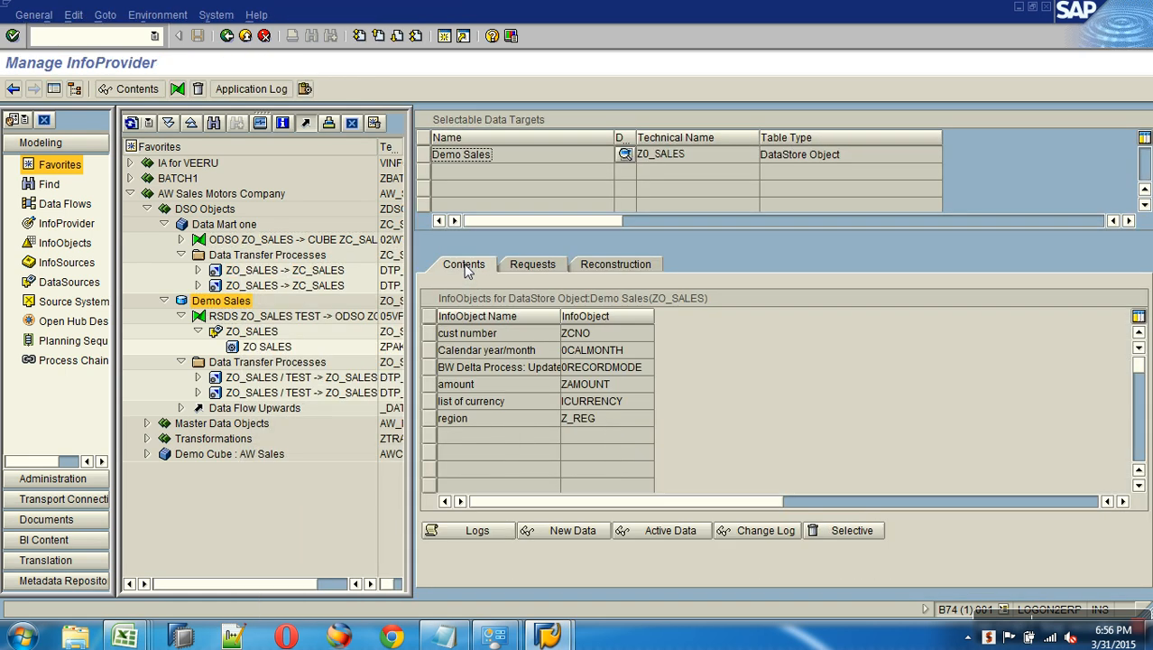
left_click(825, 532)
left_click(82, 230)
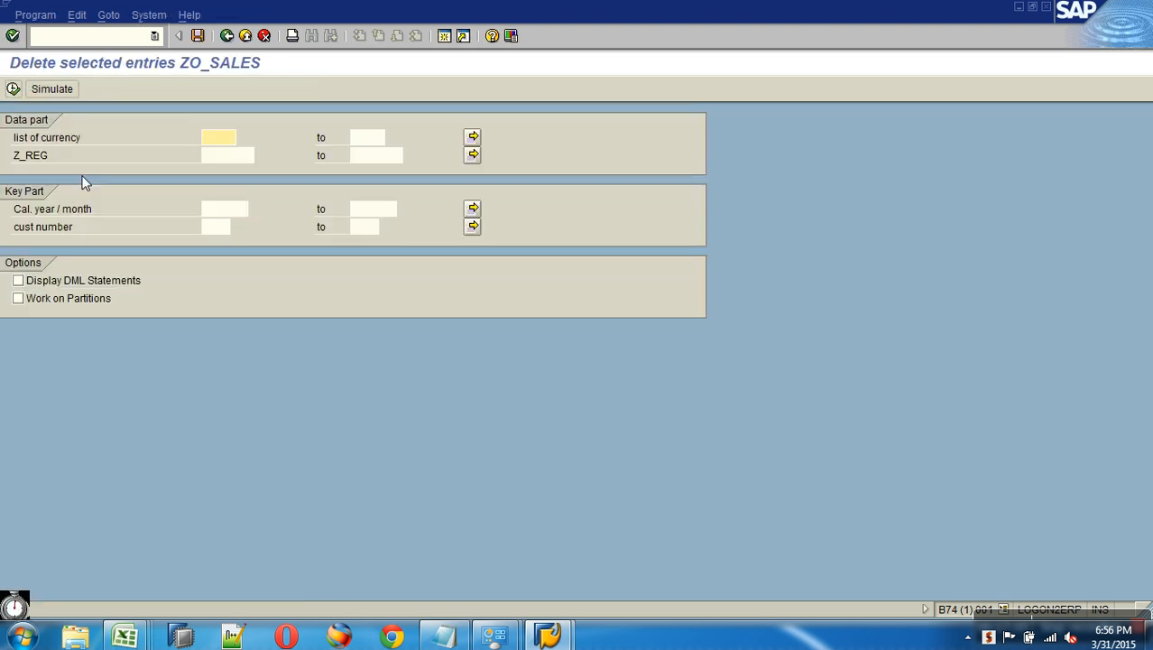
left_click(229, 156)
left_click(260, 158)
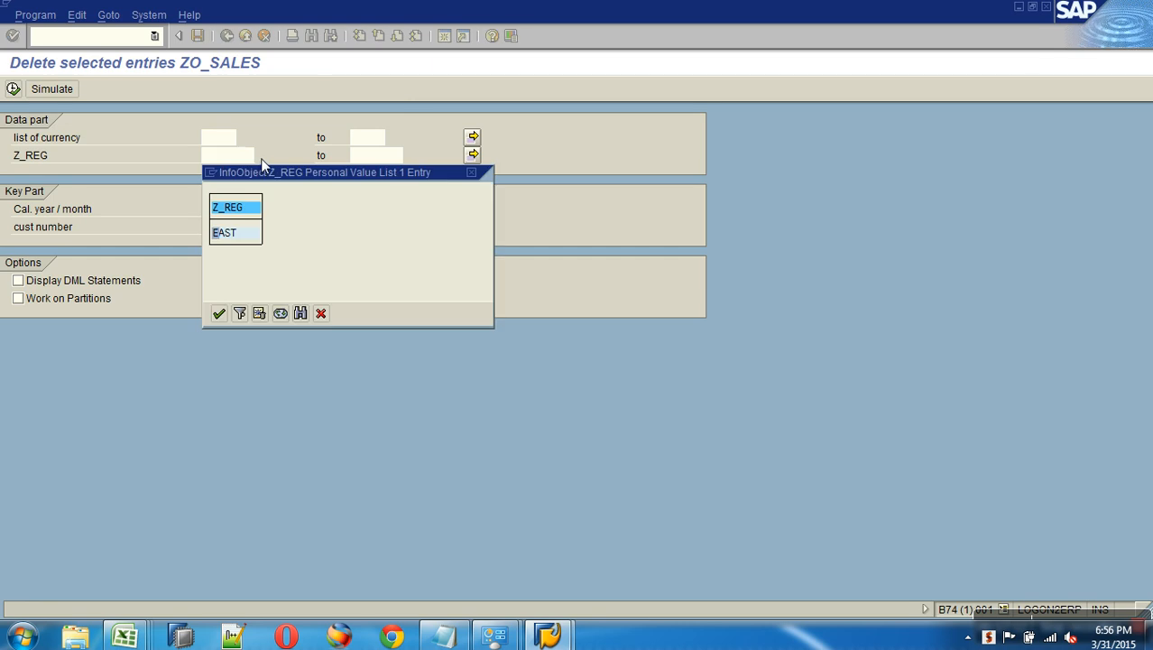
double_click(225, 233)
left_click_drag(240, 158, 111, 161)
key("Delete")
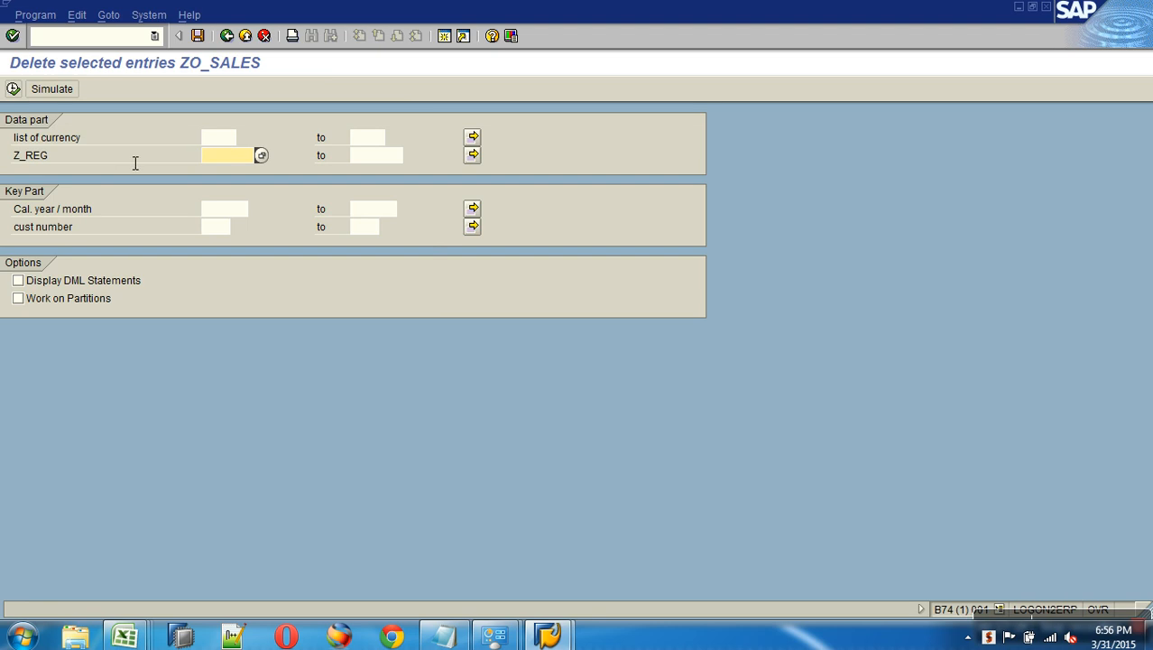
left_click(233, 210)
left_click(255, 209)
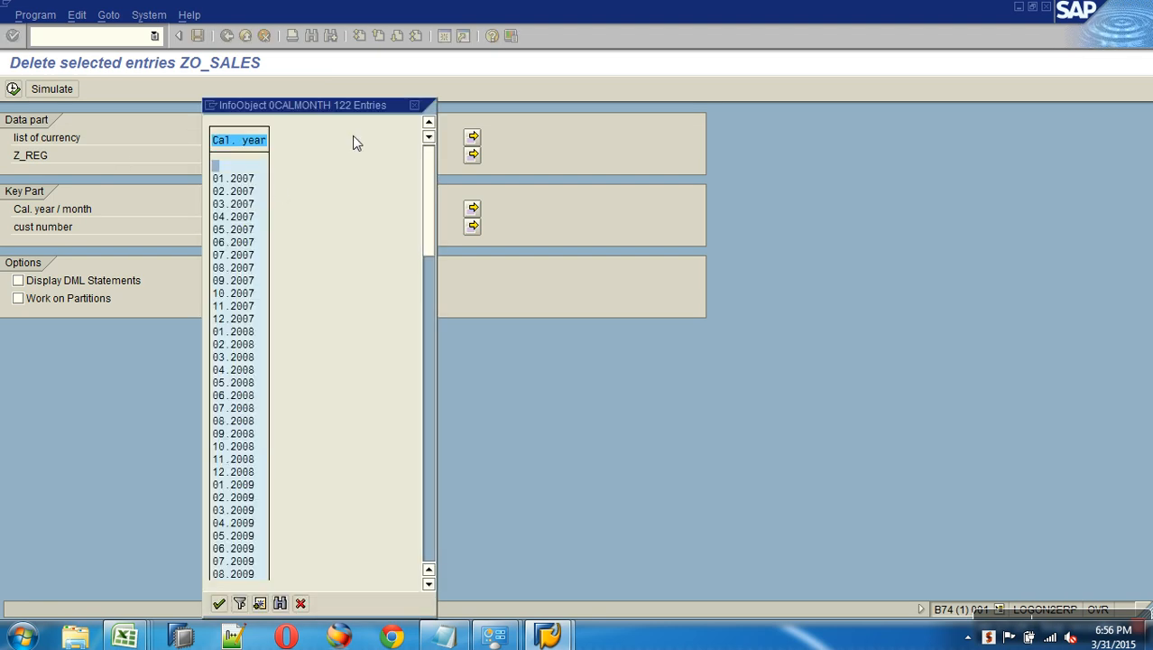
left_click(415, 104)
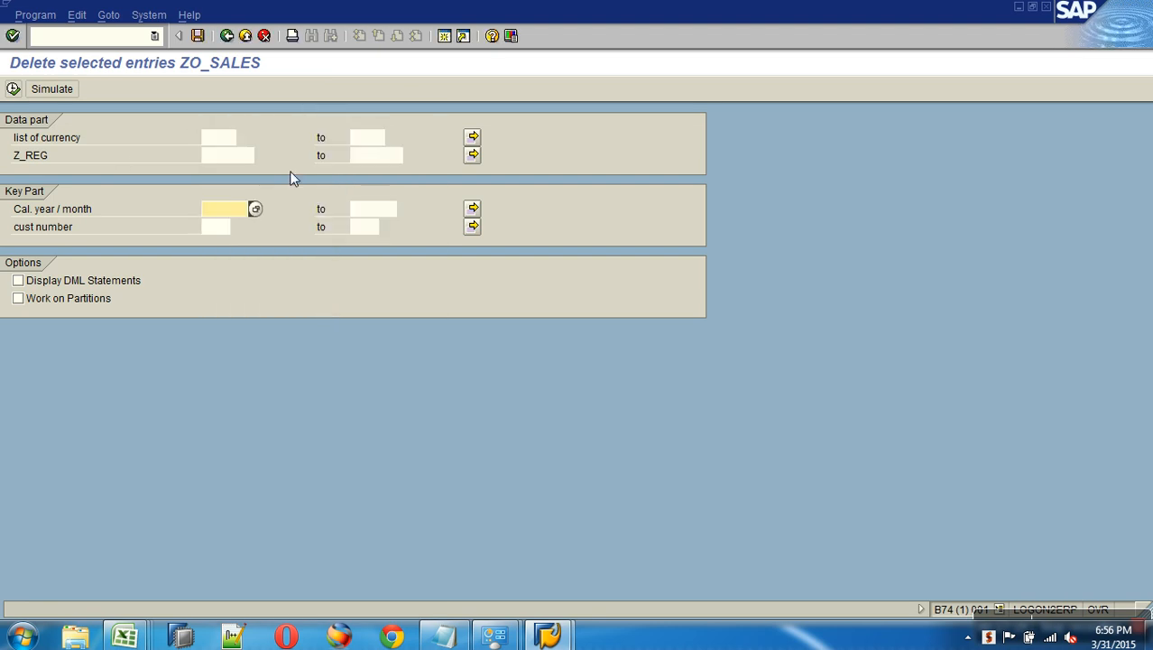
left_click(227, 35)
key("Escape")
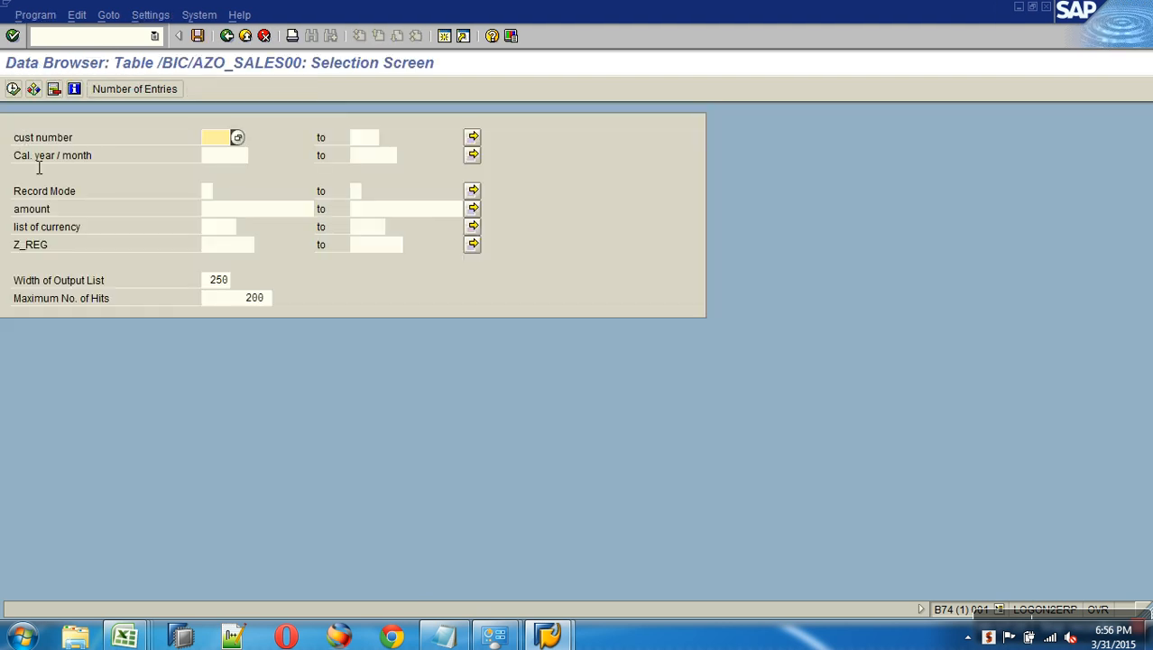
Step: List all active data records of the Demo Sales DSO and return to its management view
left_click(13, 88)
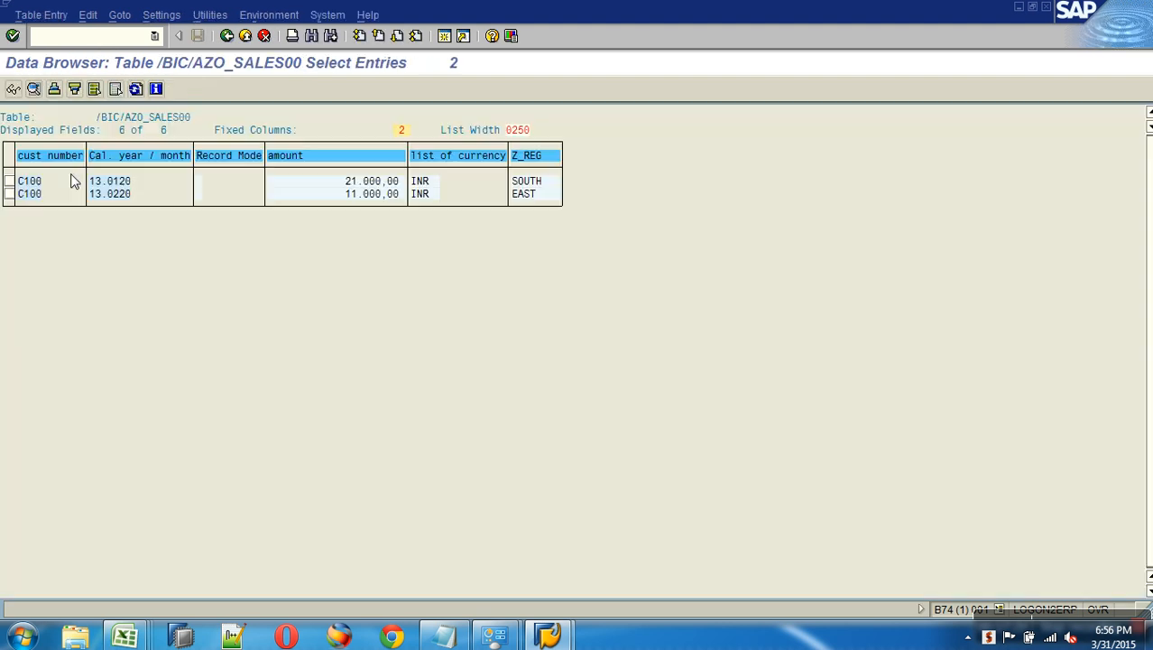
left_click(226, 35)
left_click(226, 35)
Step: Open selective deletion for the Demo Sales DSO and execute a deletion selection restricted to Z_REG EAST
left_click(815, 529)
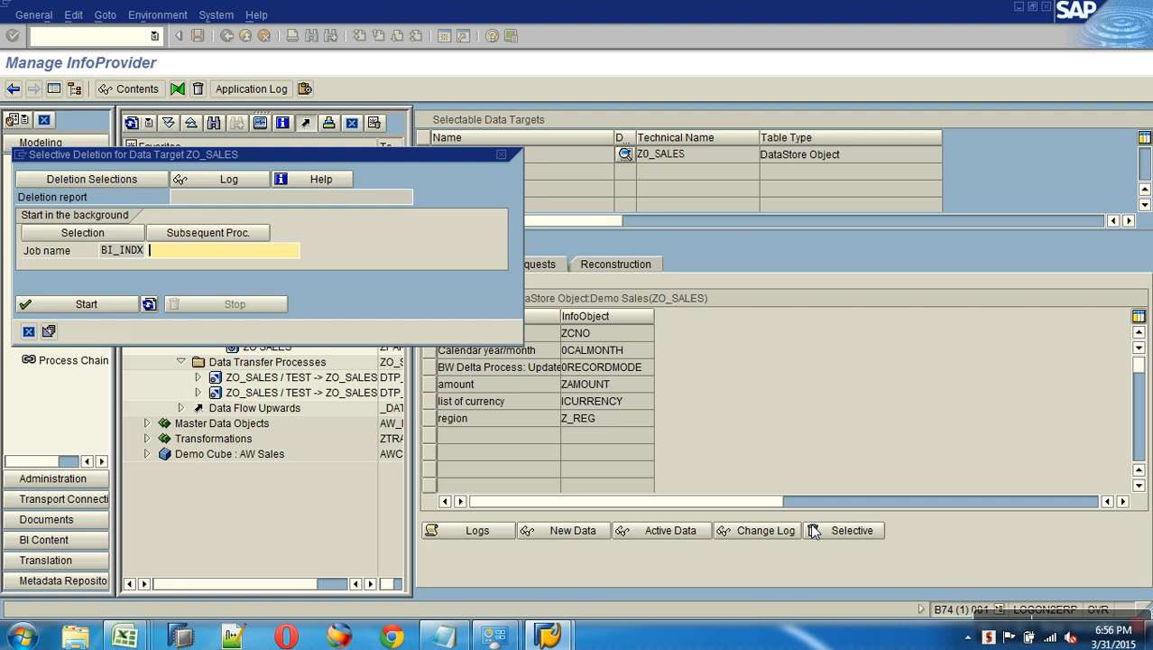
left_click(90, 179)
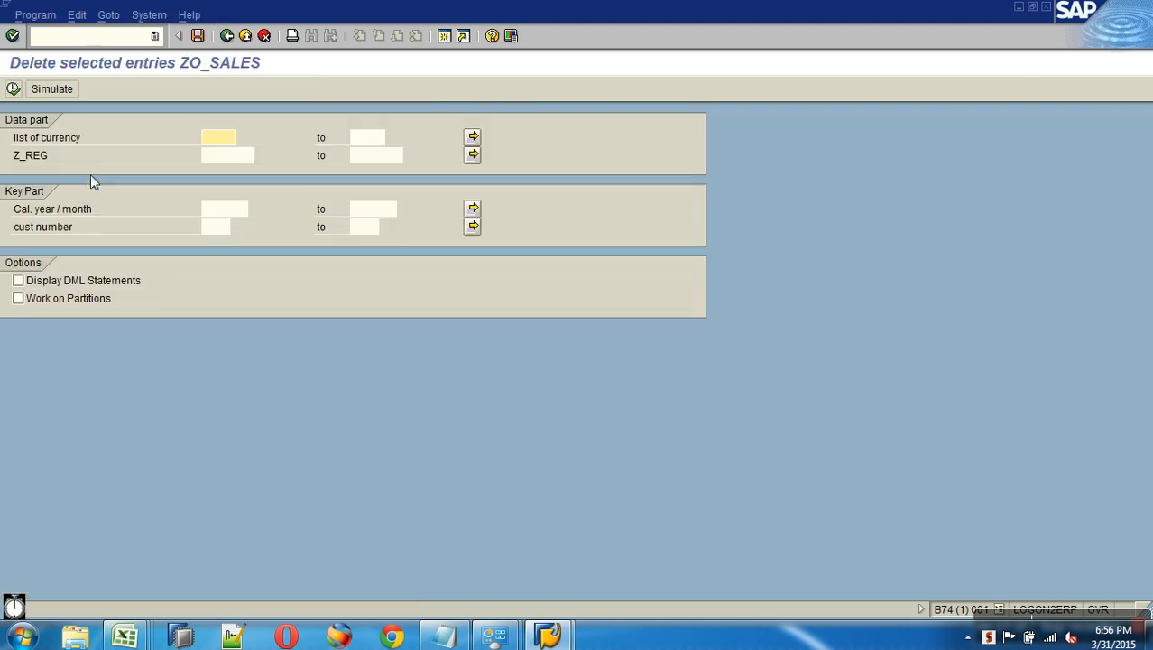
left_click(242, 156)
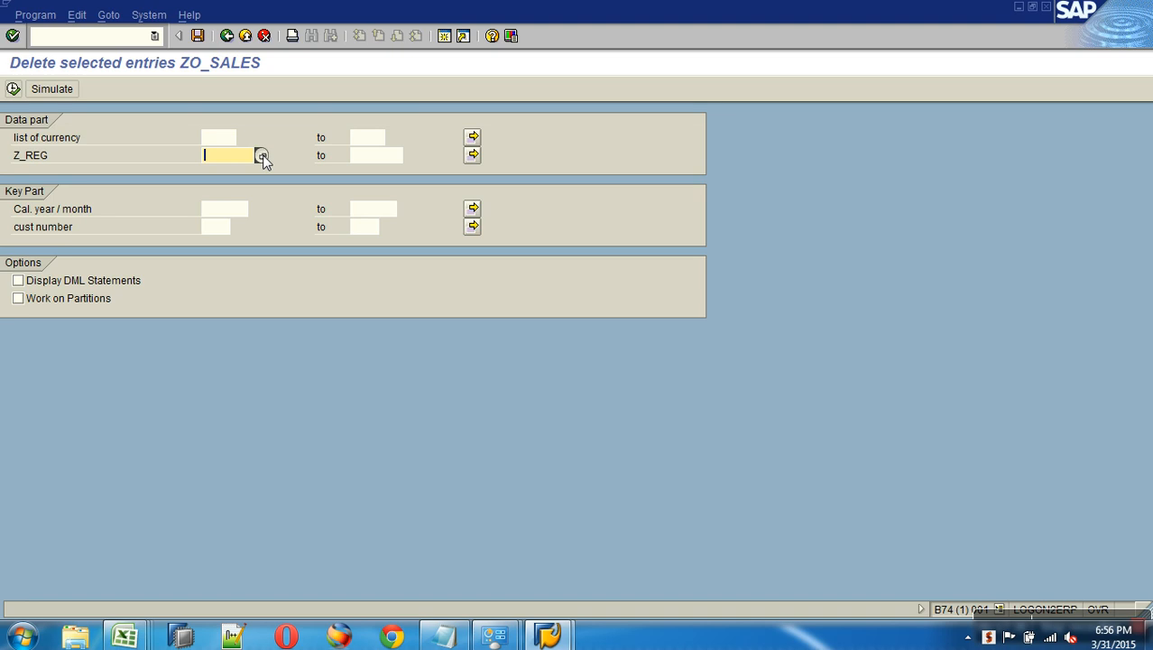
left_click(259, 156)
double_click(229, 233)
left_click(22, 93)
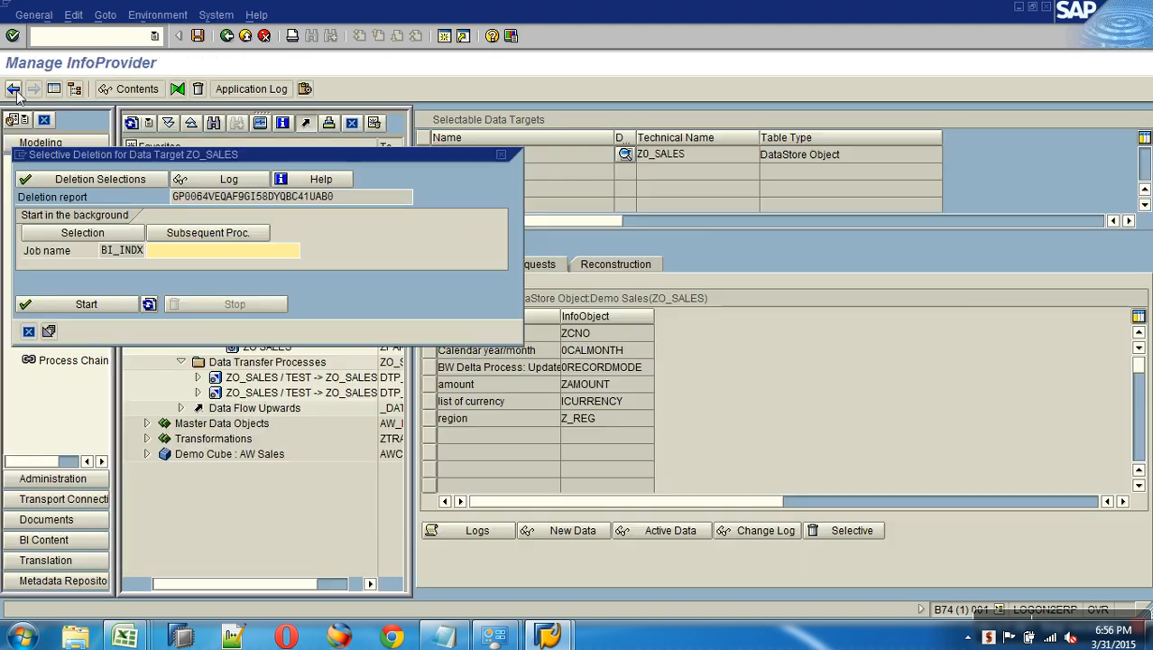
Step: Reopen the deletion selections for ZO_SALES, choose EAST for Z_REG again, and execute them
left_click(123, 177)
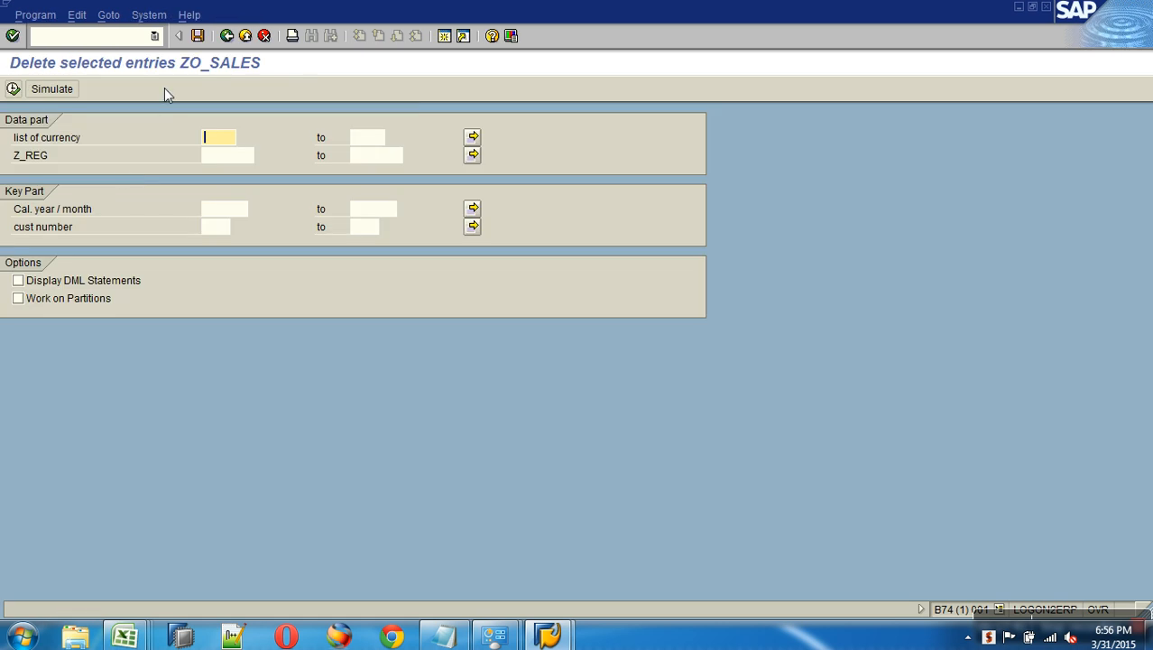
left_click(245, 157)
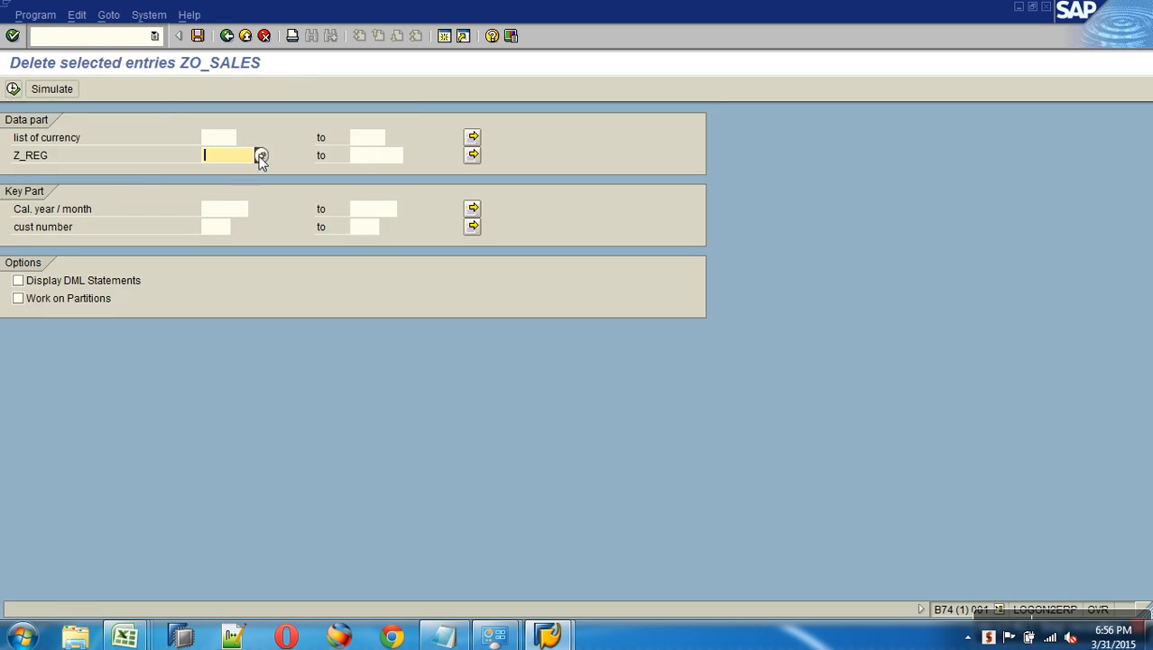
left_click(261, 156)
double_click(220, 232)
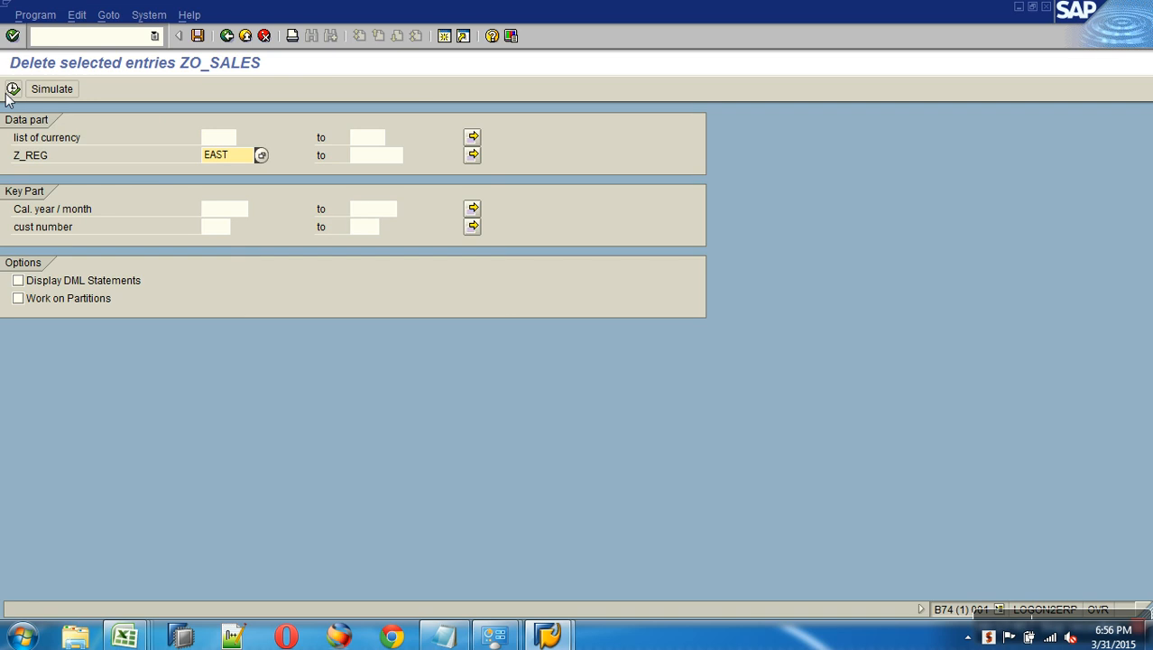
left_click(13, 88)
Step: Schedule the selective deletion job for immediate start, start and confirm it, refresh its status, and close the Selective Deletion dialog
left_click(64, 229)
left_click(61, 178)
left_click(28, 385)
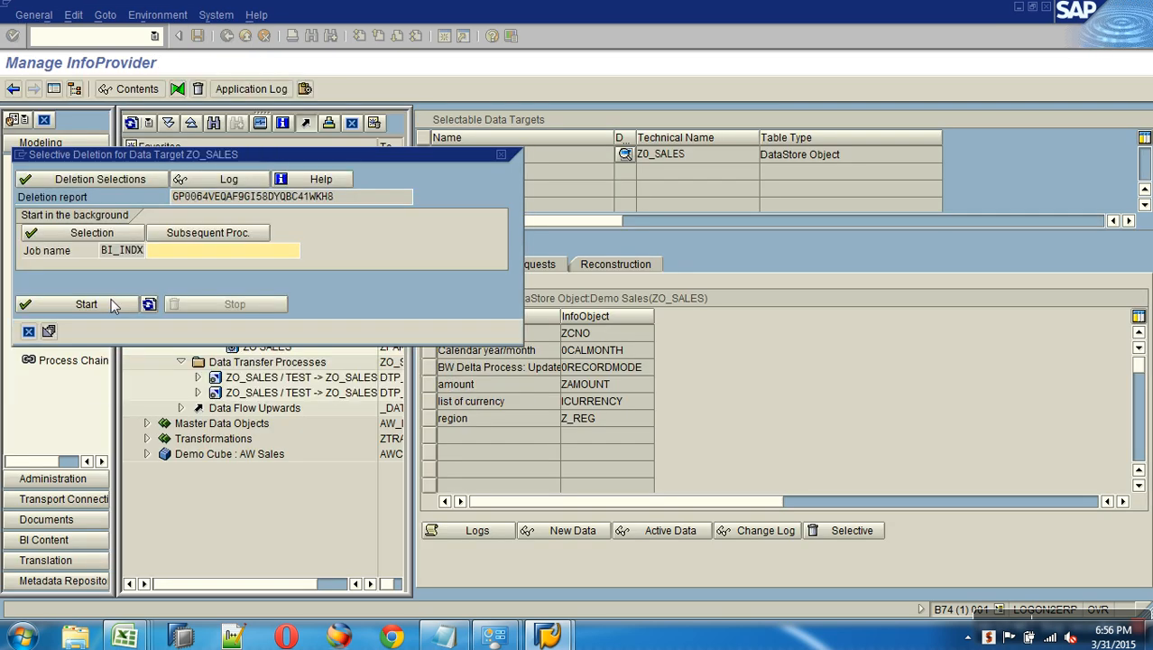
left_click(111, 303)
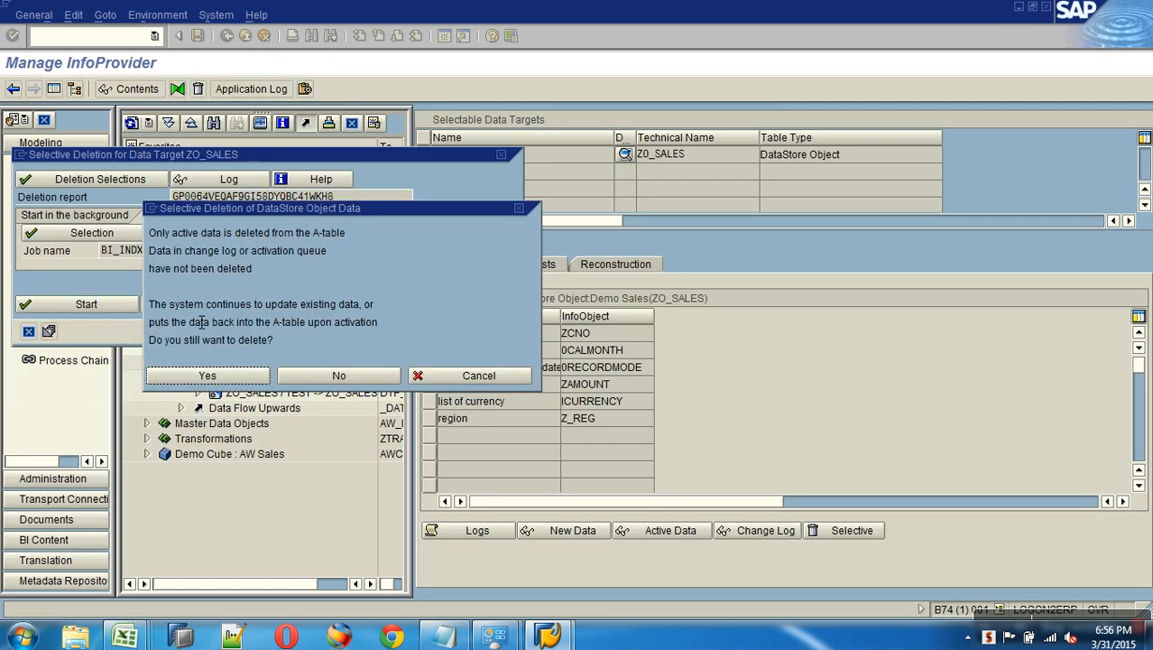
left_click(262, 375)
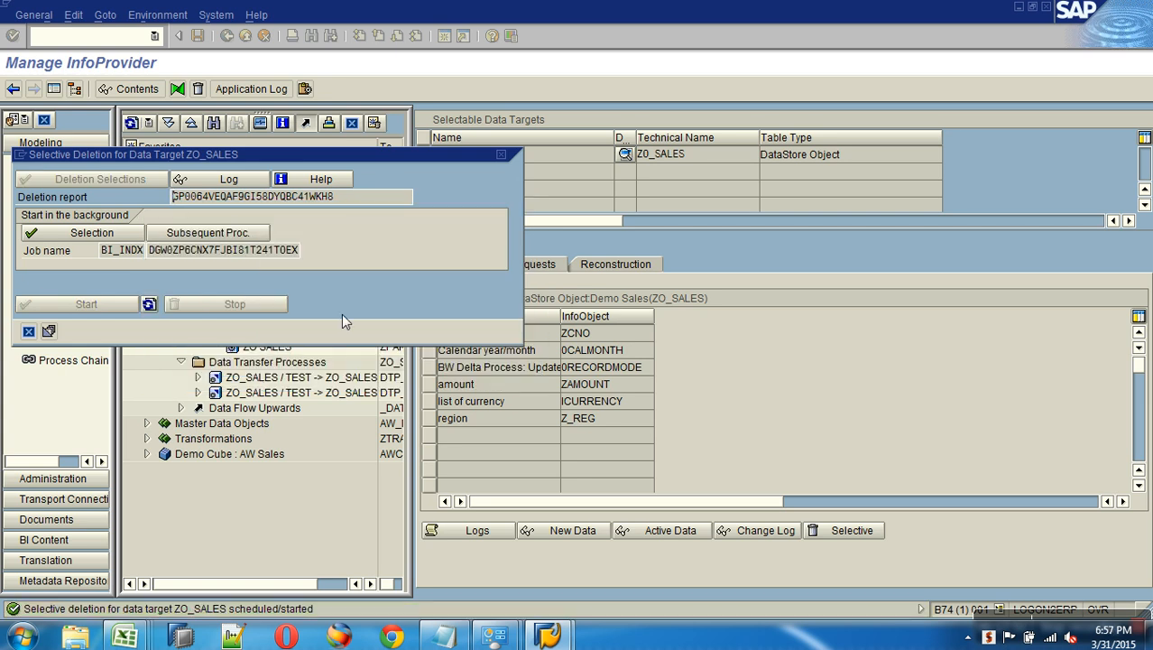
left_click_drag(334, 196, 103, 199)
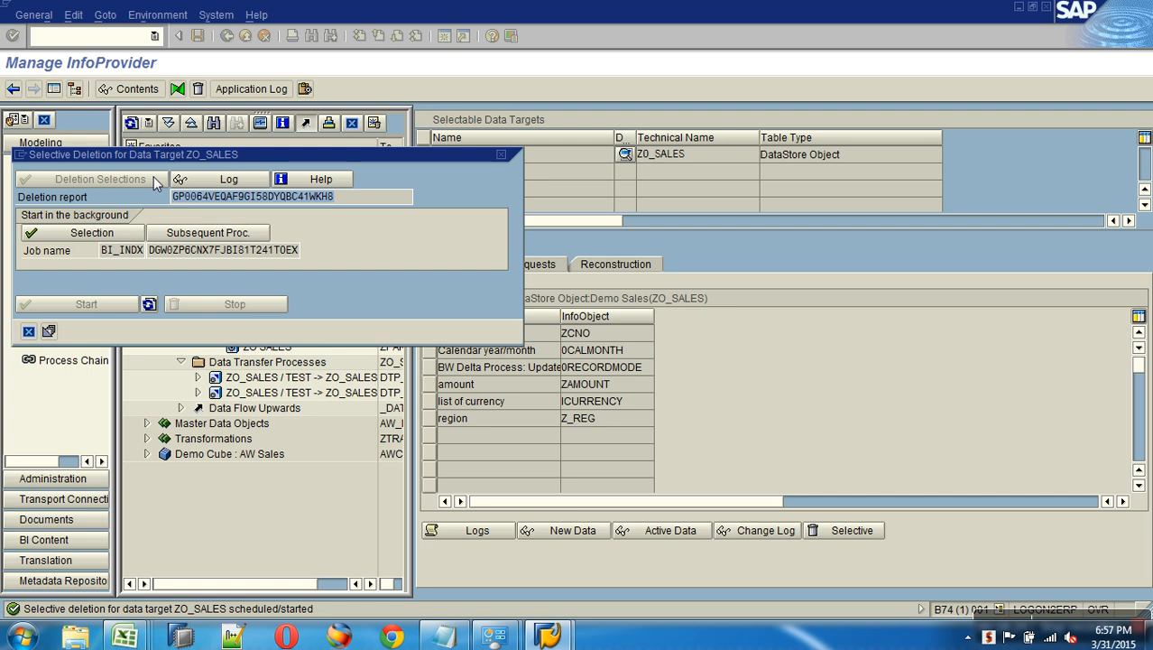
left_click(150, 305)
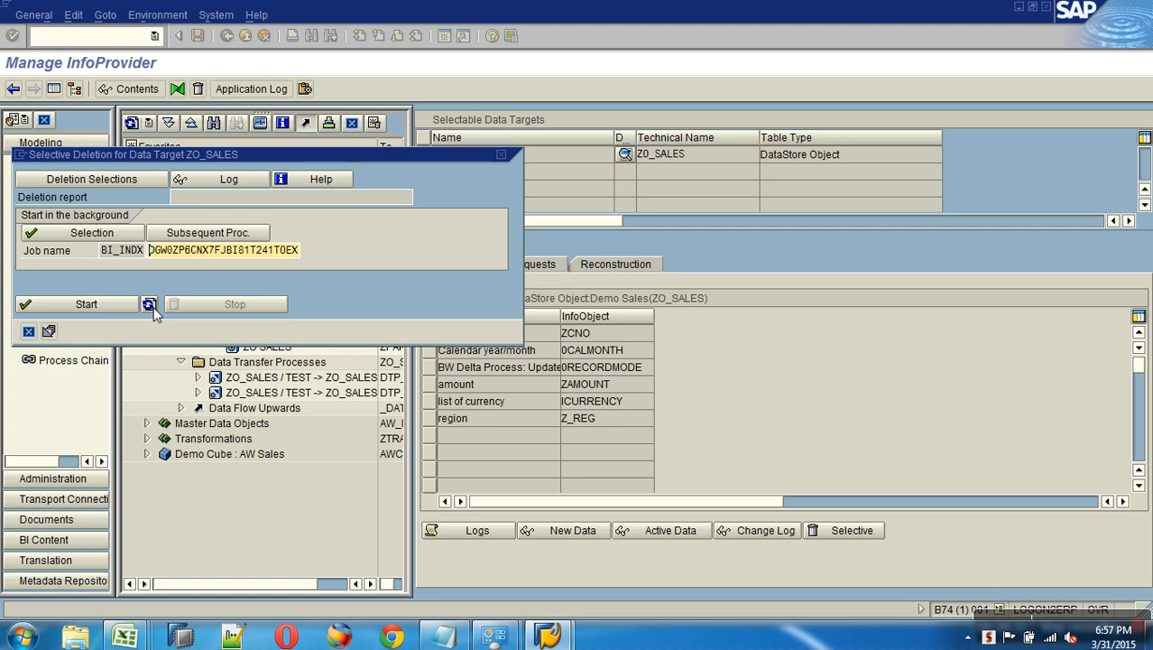
left_click(27, 332)
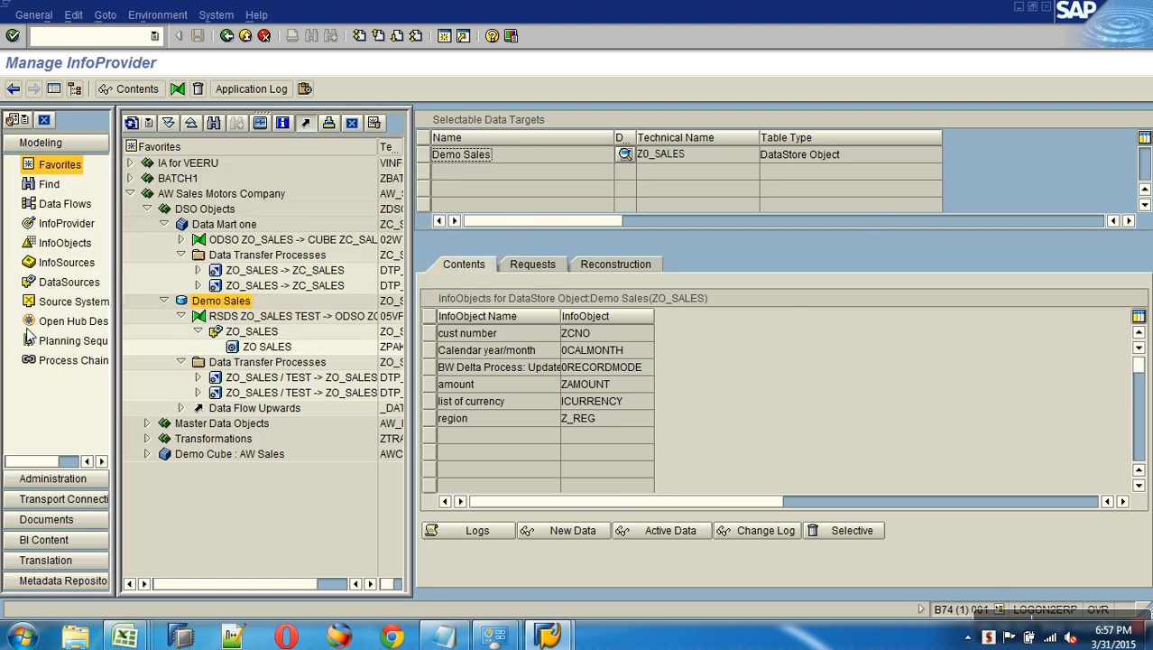
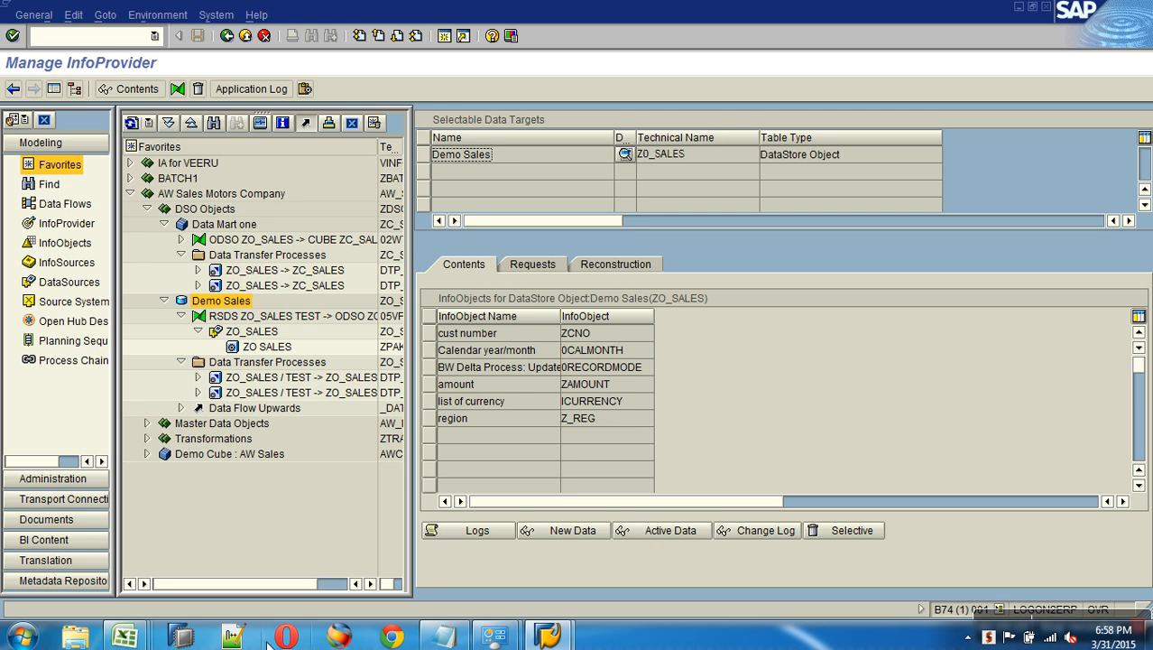
Step: Switch to the DSO Document workbook in Excel, select the Delete Change Log Data entry under Deletion of Data in DSO, and return to SAP
mouse_move(127, 636)
left_click(476, 551)
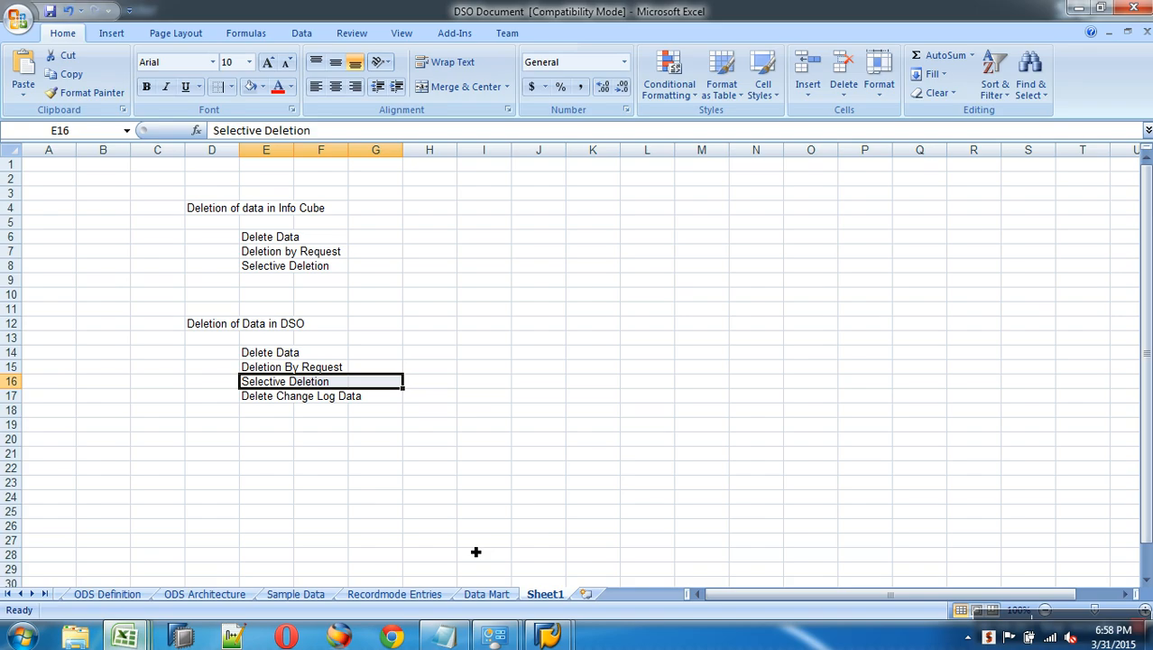
left_click(285, 399)
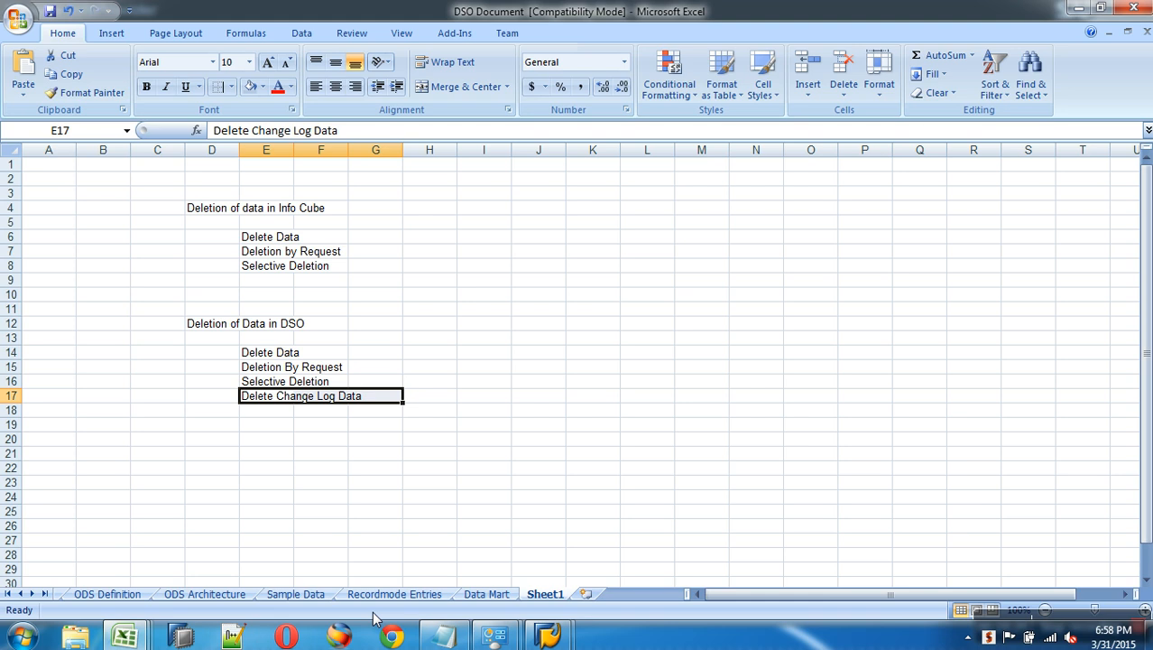
mouse_move(547, 636)
left_click(631, 550)
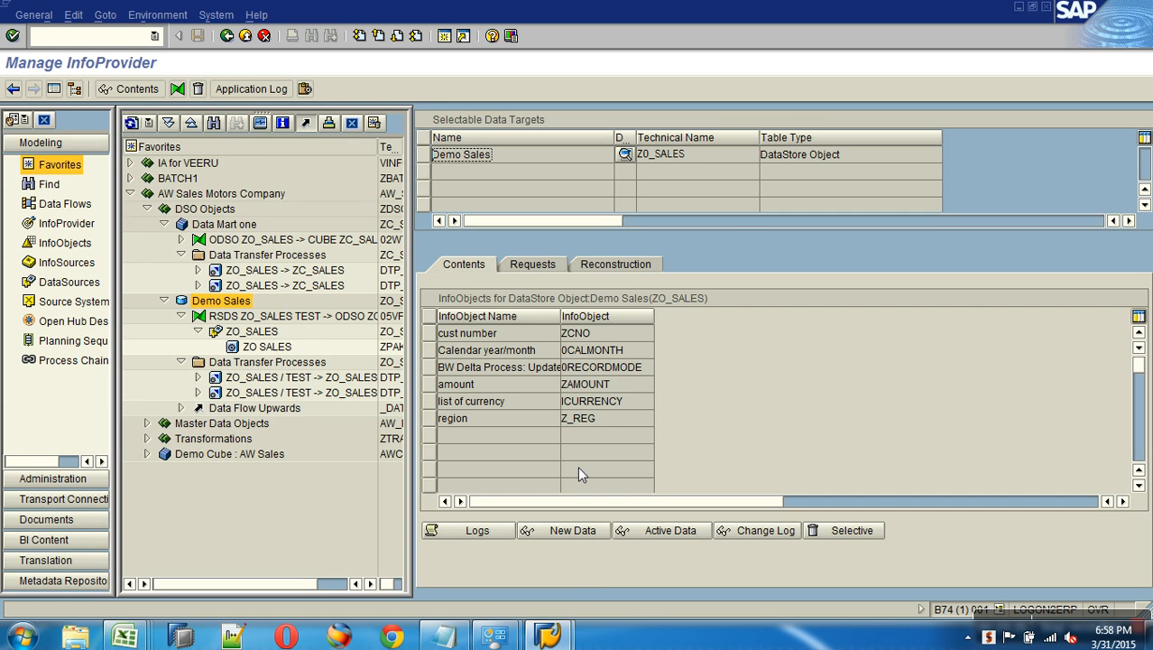
Step: Recheck the active data records of the Demo Sales DSO after the selective deletion and return to its management view
left_click(637, 530)
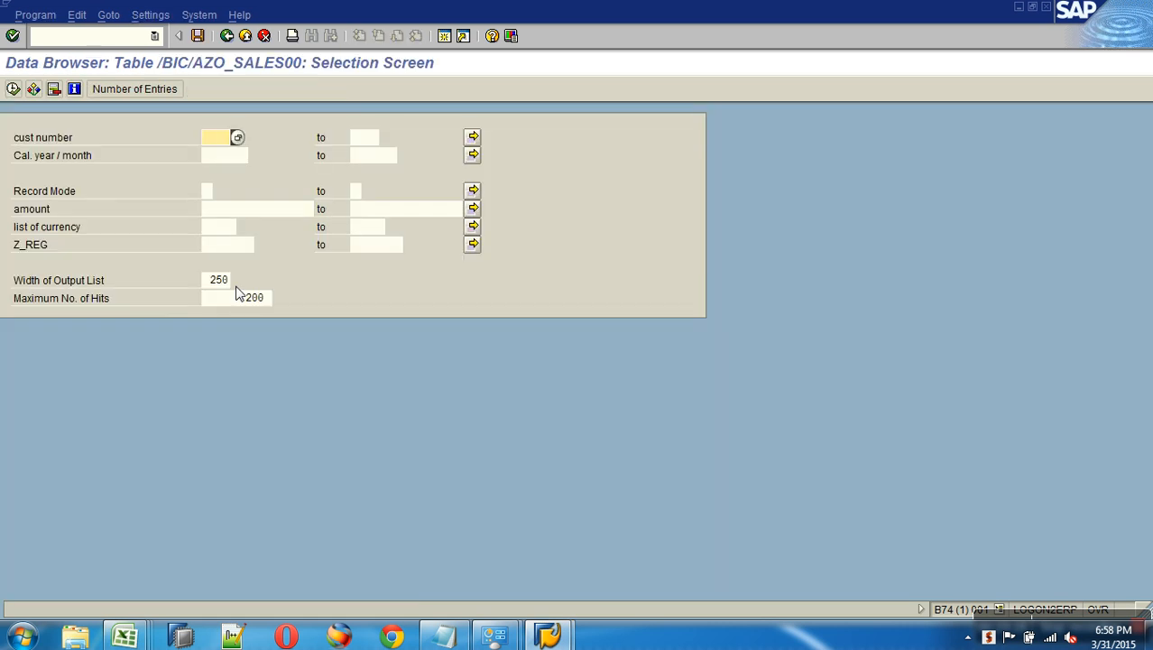
left_click(13, 89)
left_click(227, 36)
left_click(226, 36)
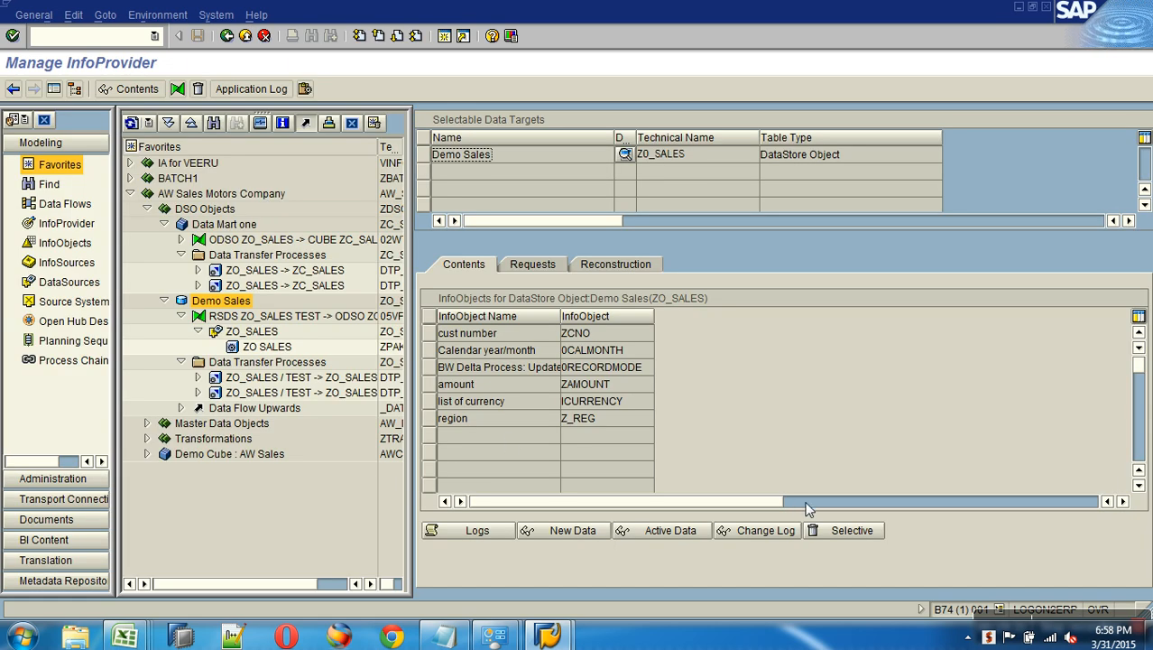
Step: List all change log entries of the Demo Sales DSO and return to its management view
left_click(764, 530)
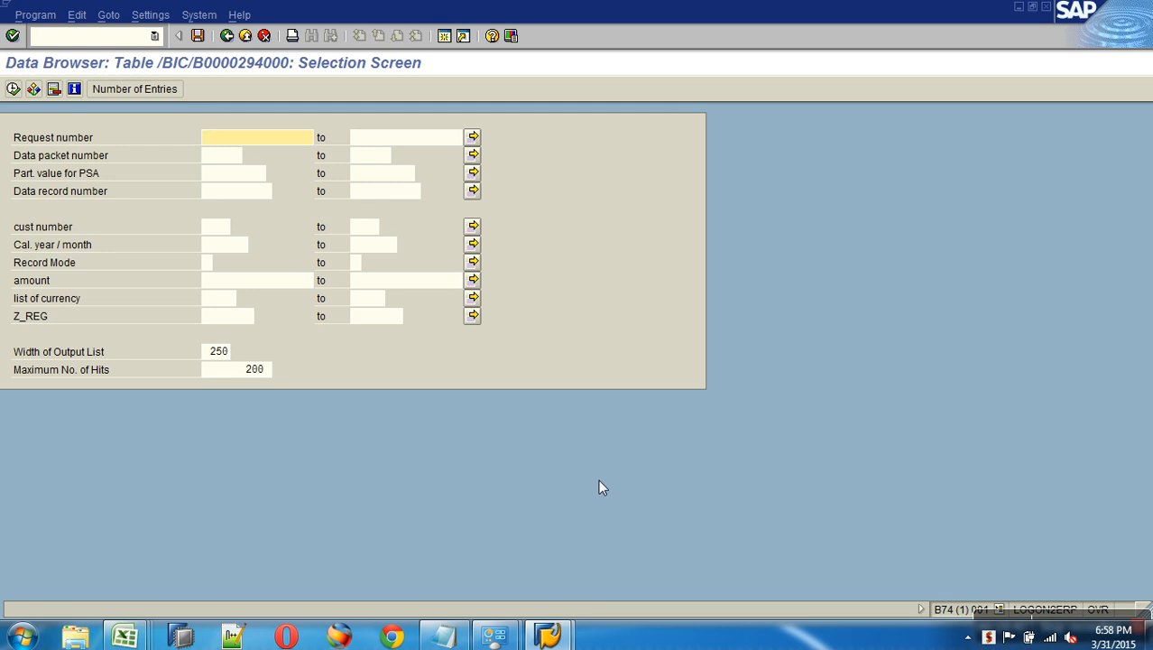
left_click(12, 89)
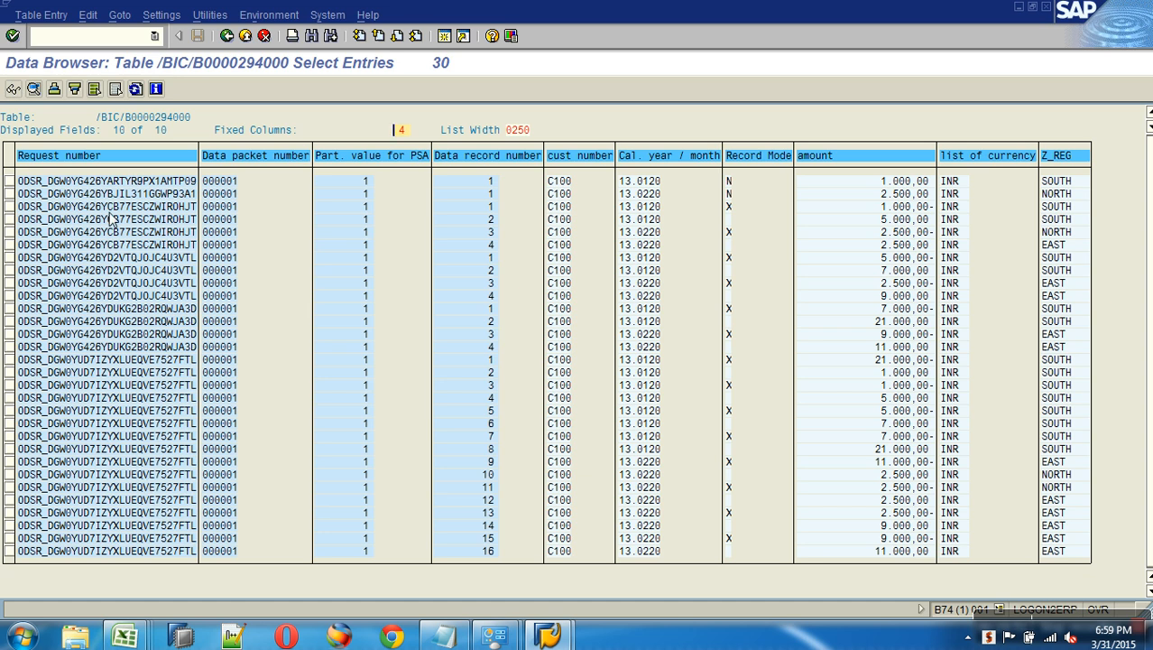
left_click(228, 37)
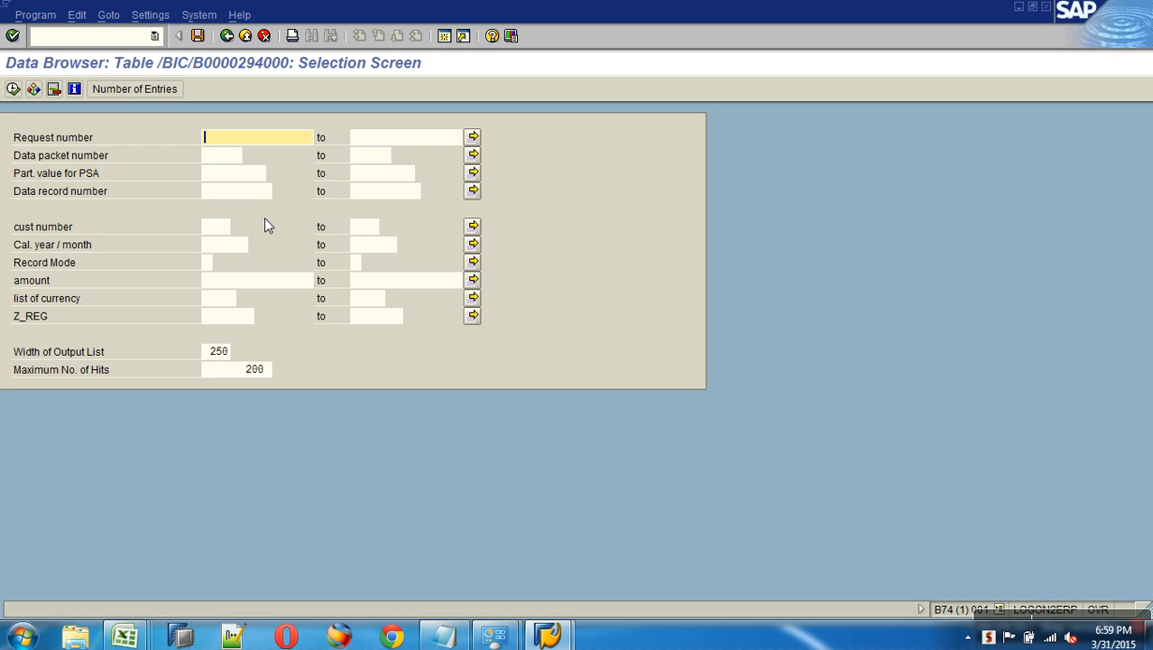
left_click(227, 36)
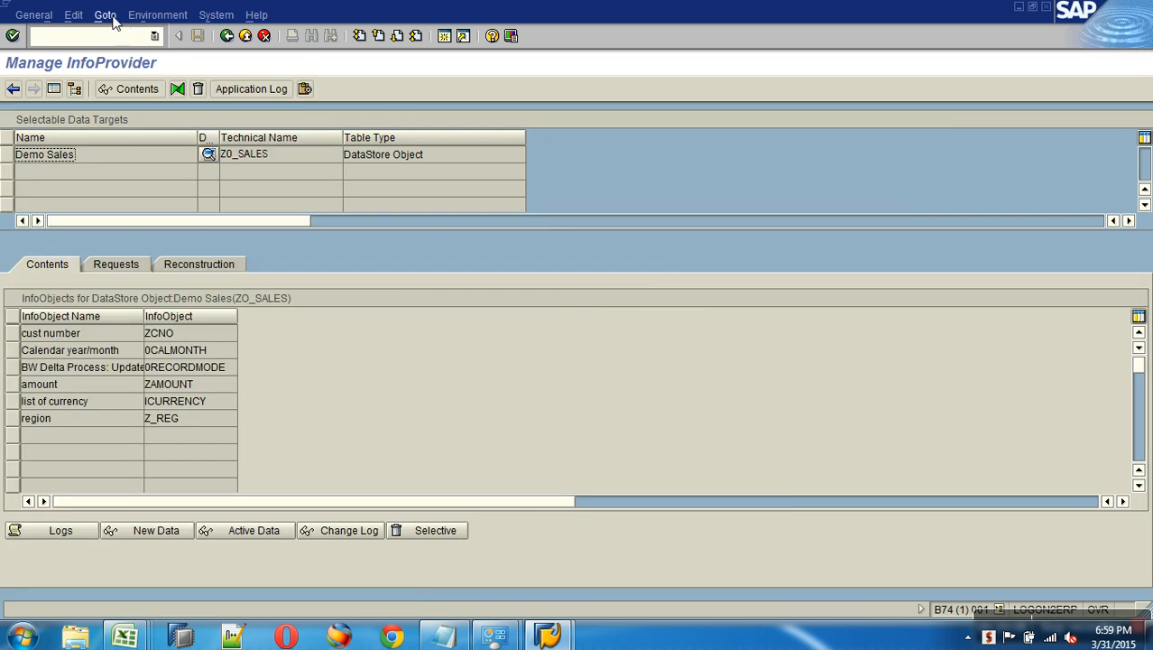
Step: Open the Delete Change Log Data function for the Demo Sales DSO
left_click(113, 19)
mouse_move(143, 18)
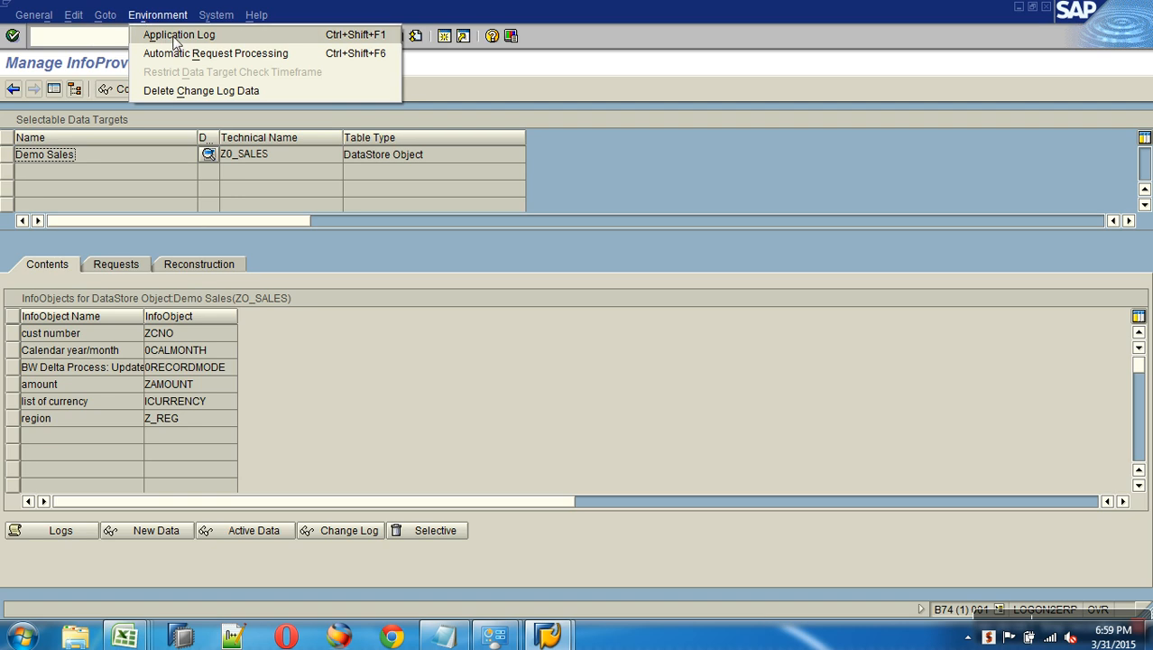
left_click(256, 93)
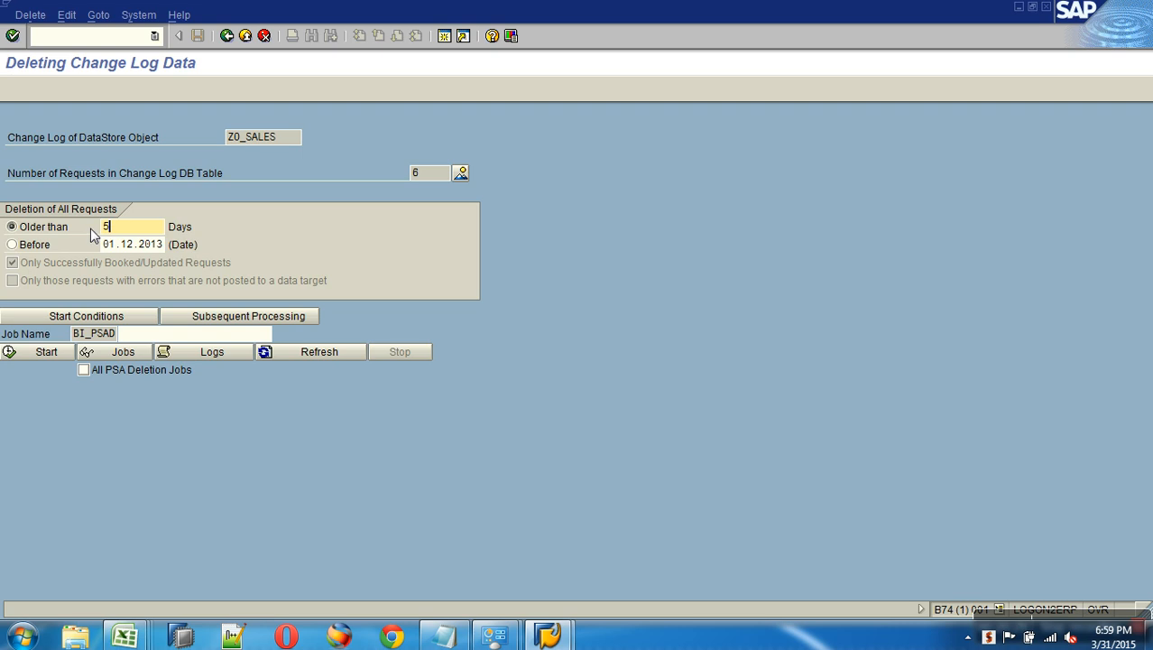
Step: Set an immediate start condition and try to delete the change log requests of Z0_SALES dated before 01.12.2015
left_click(33, 244)
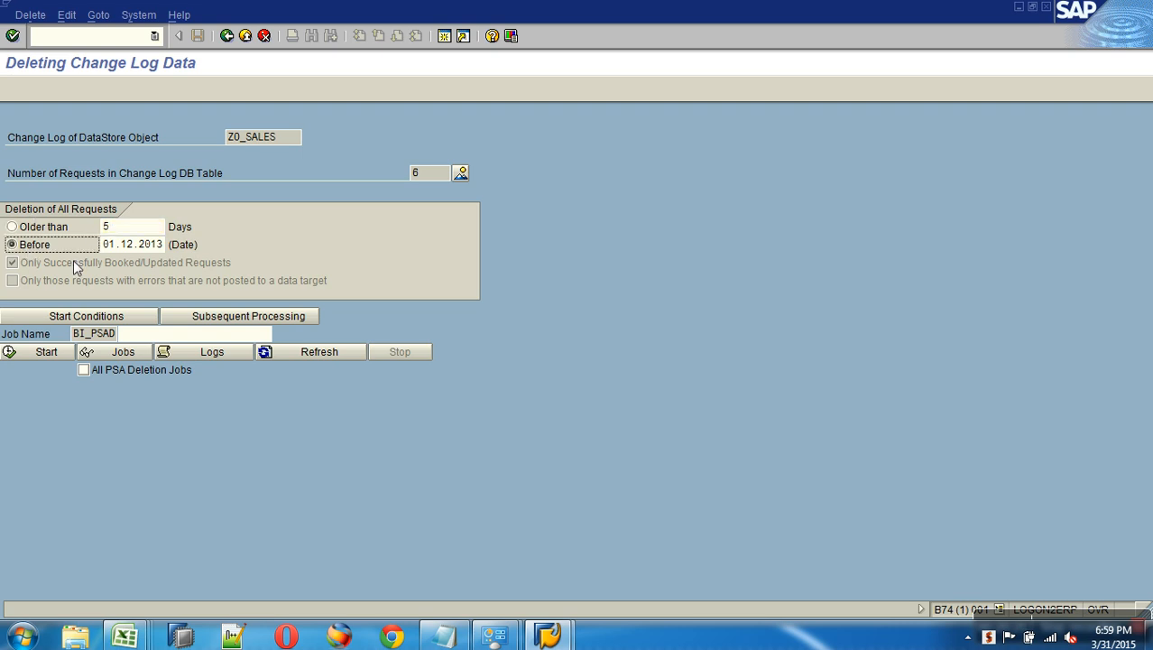
left_click(166, 246)
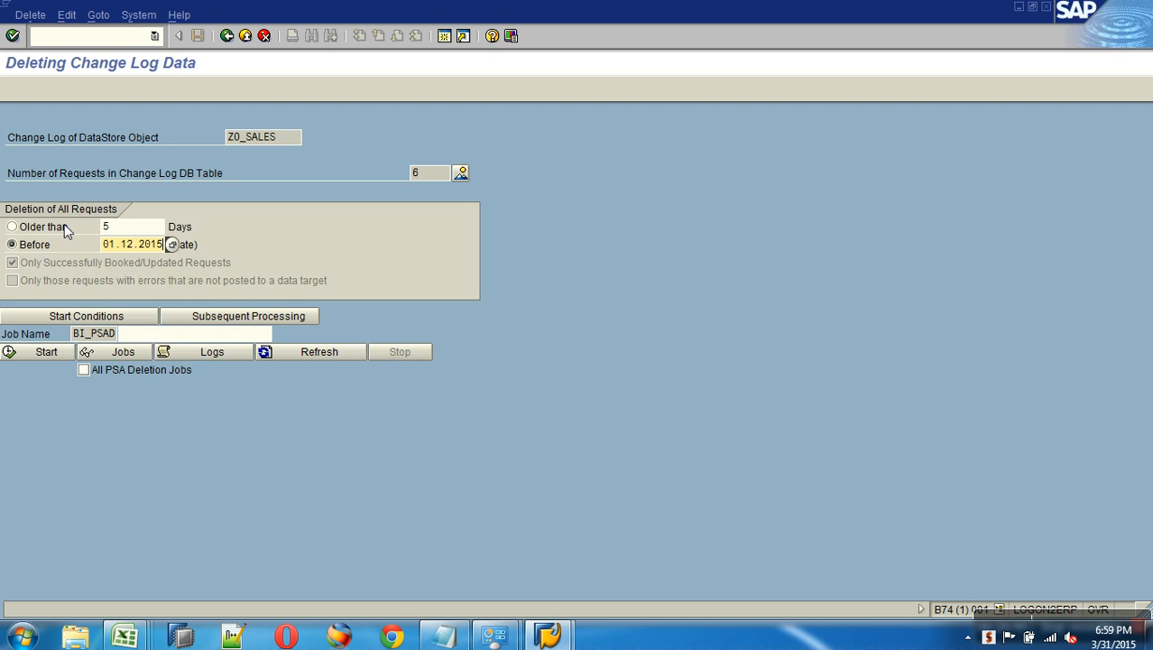
left_click(58, 315)
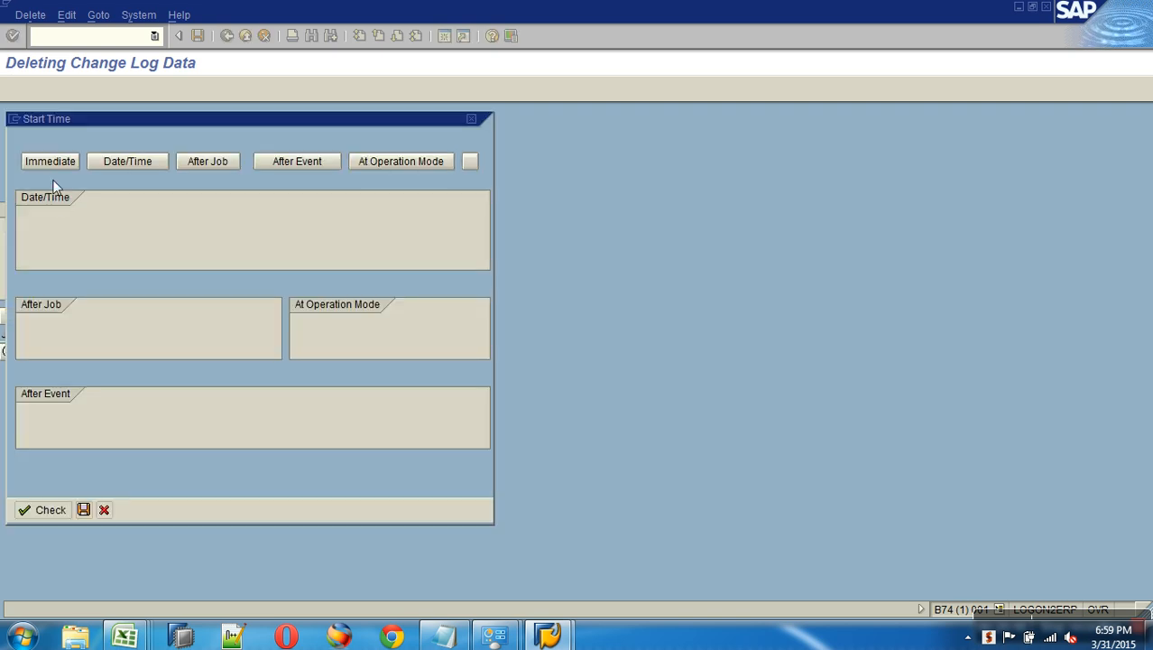
left_click(50, 161)
left_click(84, 510)
left_click(46, 351)
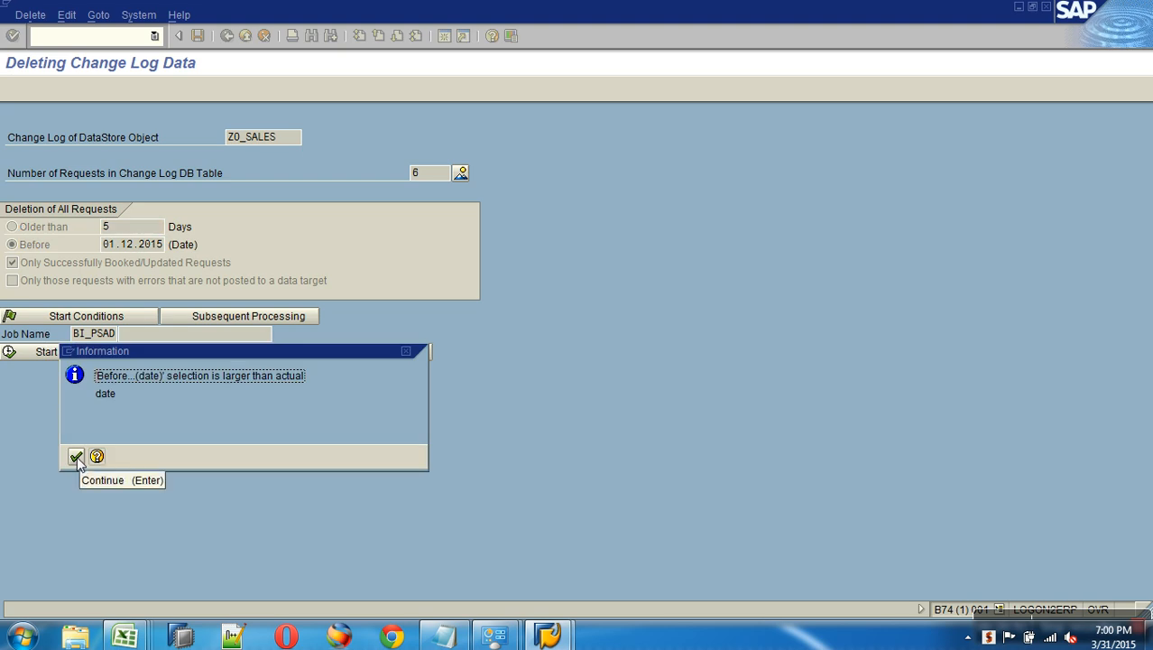
left_click(76, 458)
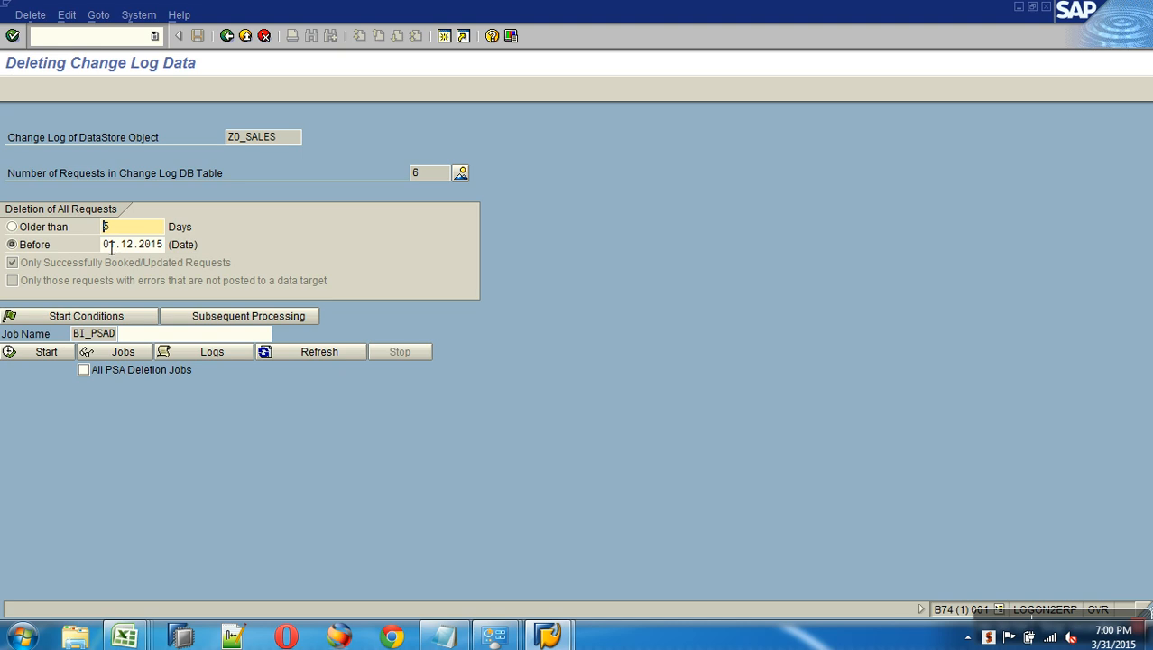
Step: Start the change log deletion for requests before 01.12.2011, refresh its status and return to the DSO's management view
left_click(157, 245)
key("BackSpace")
type("3")
key("BackSpace")
type("1")
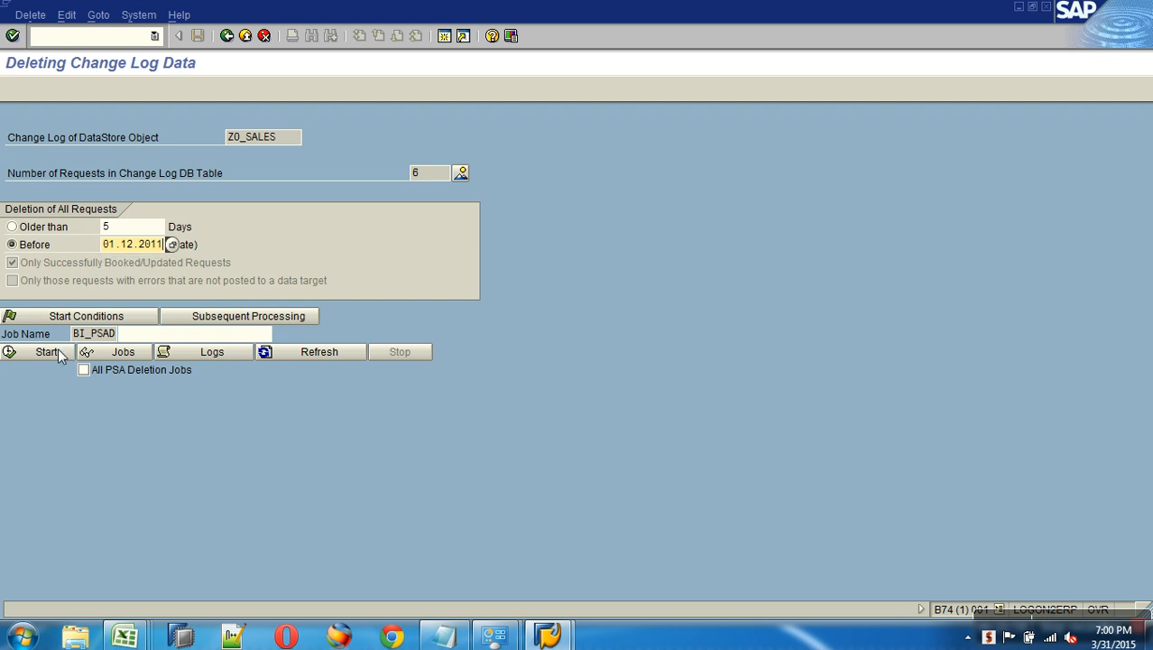
left_click(47, 352)
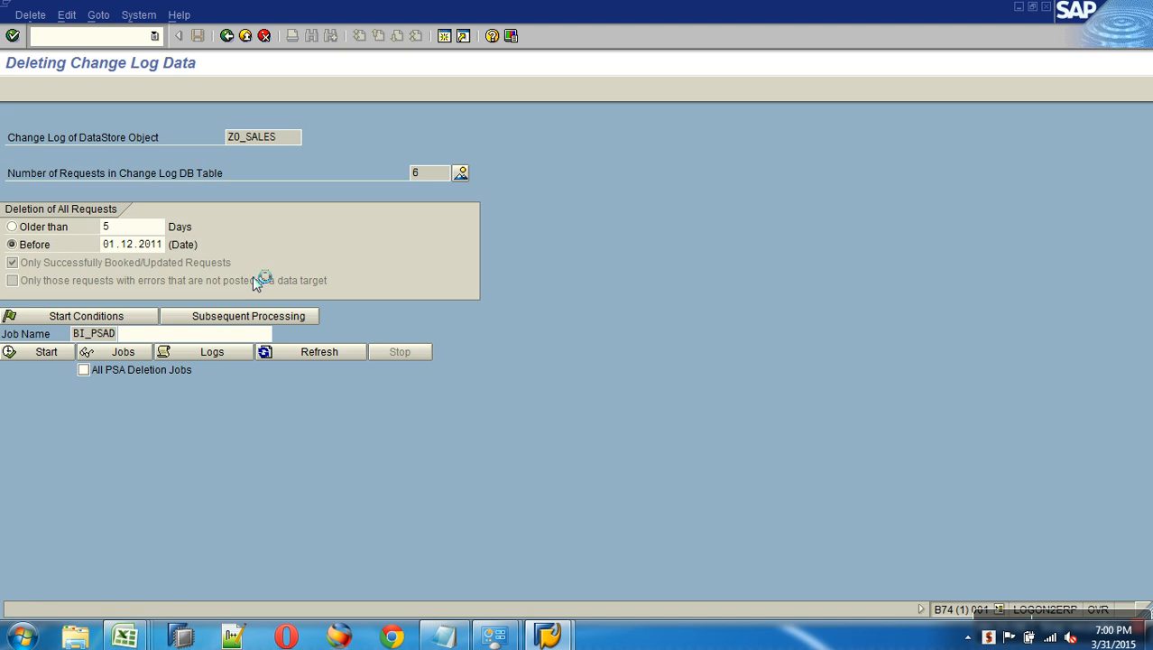
left_click(290, 354)
left_click(227, 35)
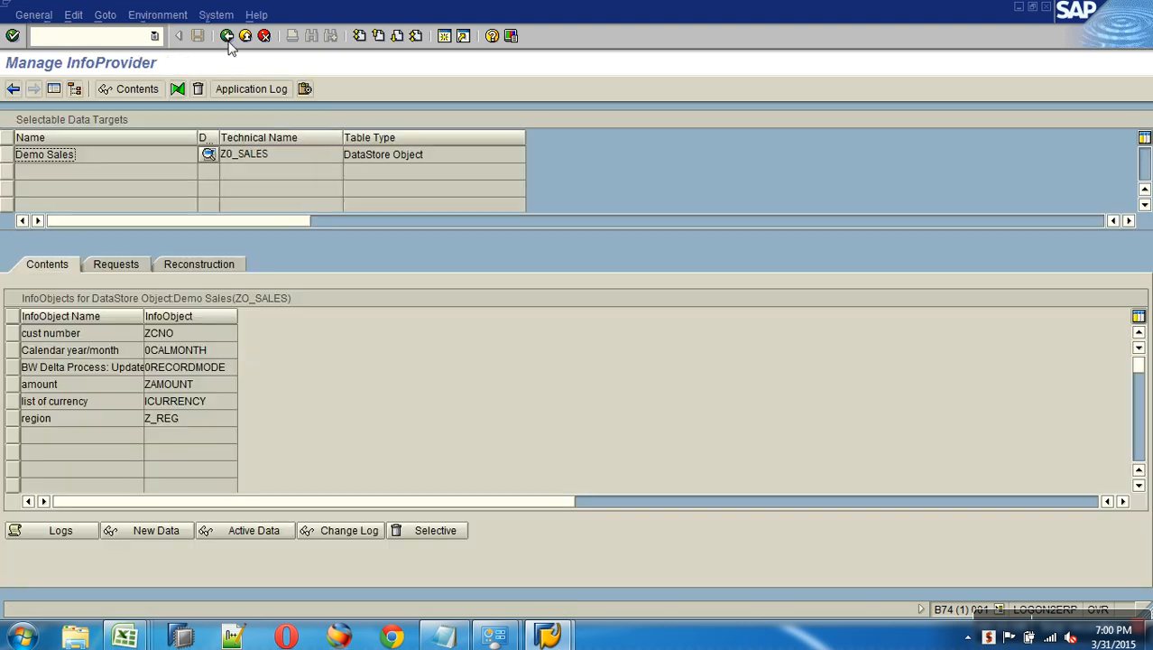
Step: Check the number of entries in the Demo Sales change log table and return to the management view
left_click(324, 535)
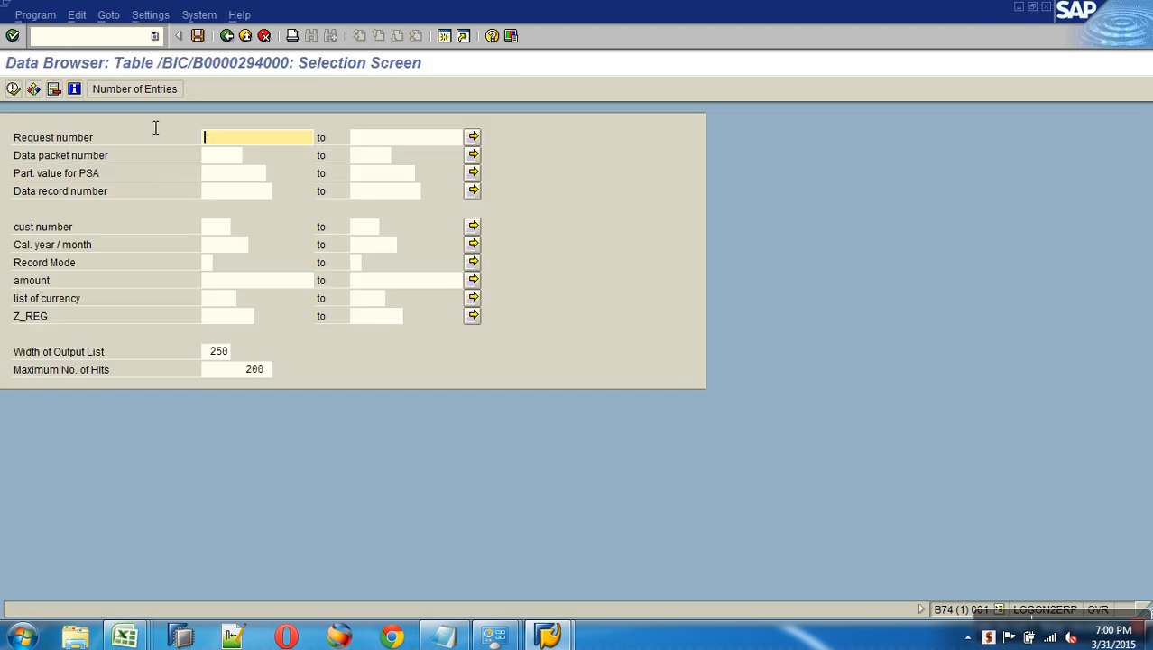
left_click(144, 88)
left_click(108, 313)
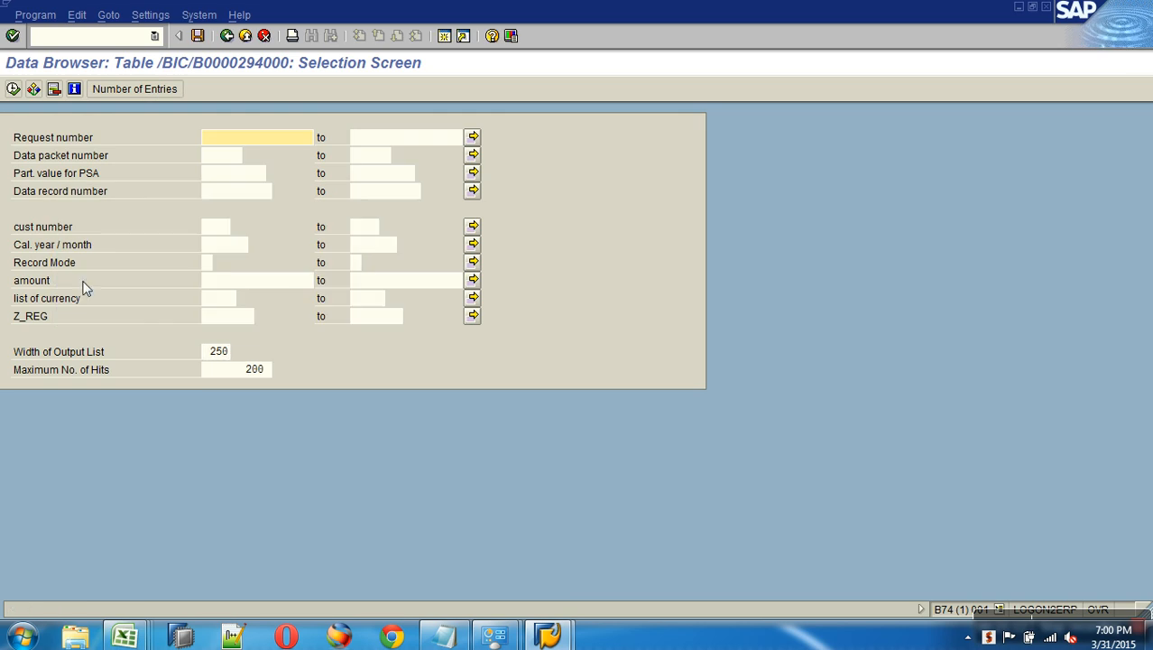
left_click(227, 35)
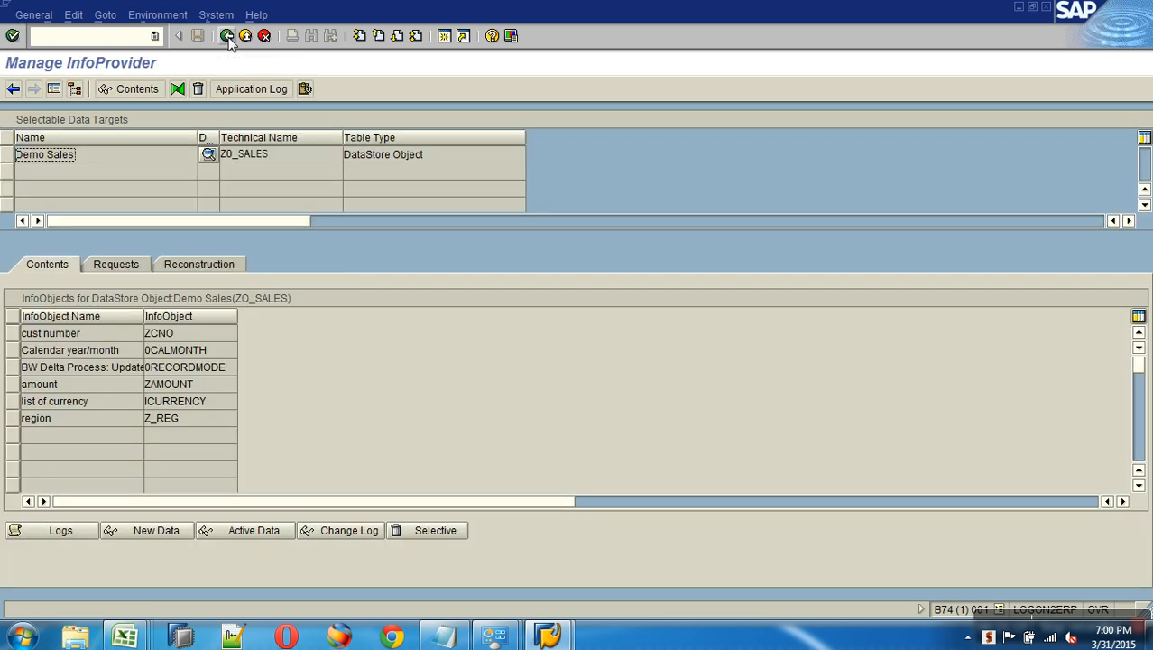
Step: Reopen Delete Change Log Data for the Demo Sales DSO and try to delete requests older than 0 days
left_click(157, 14)
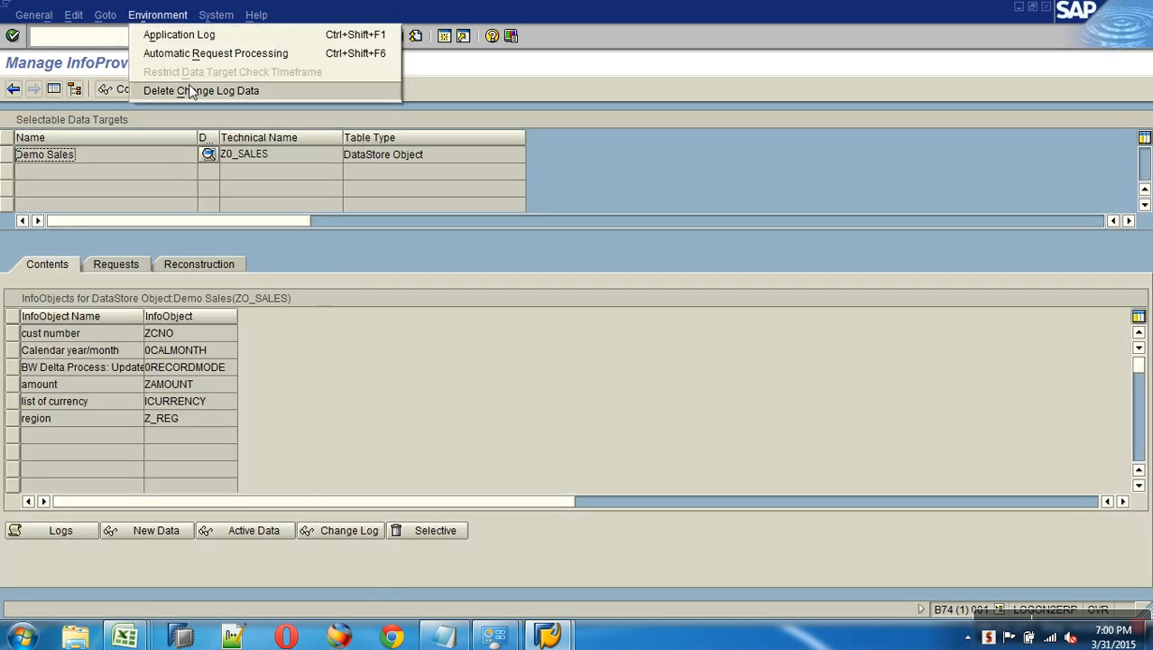
left_click(182, 90)
left_click(43, 228)
left_click(138, 233)
type("0")
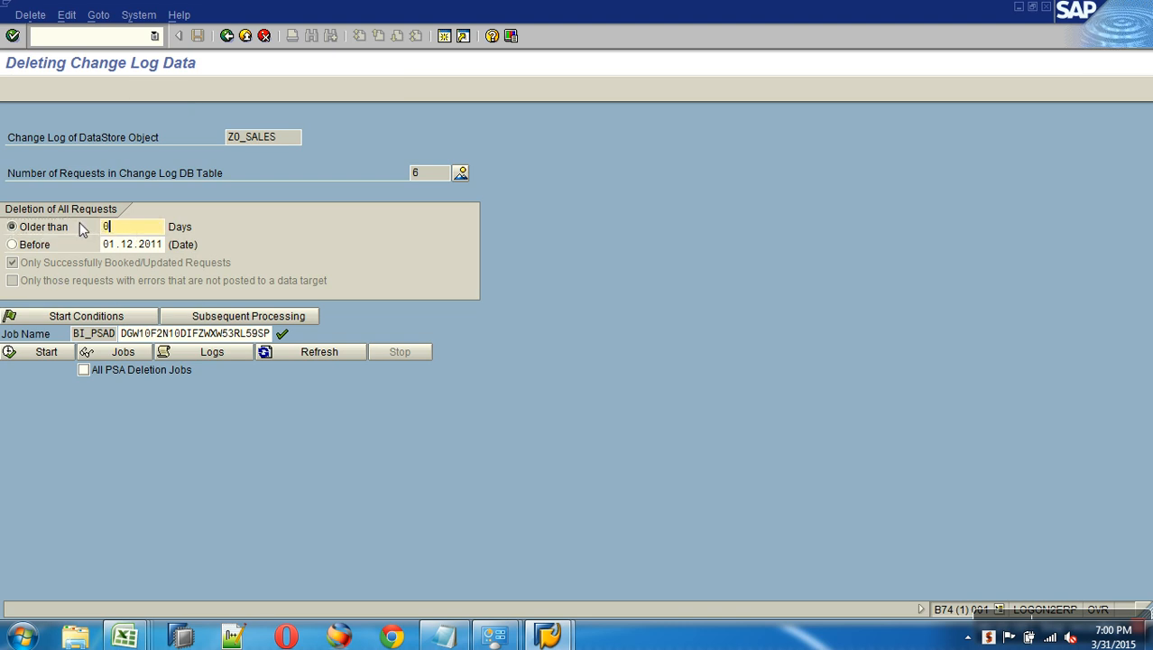
left_click(55, 350)
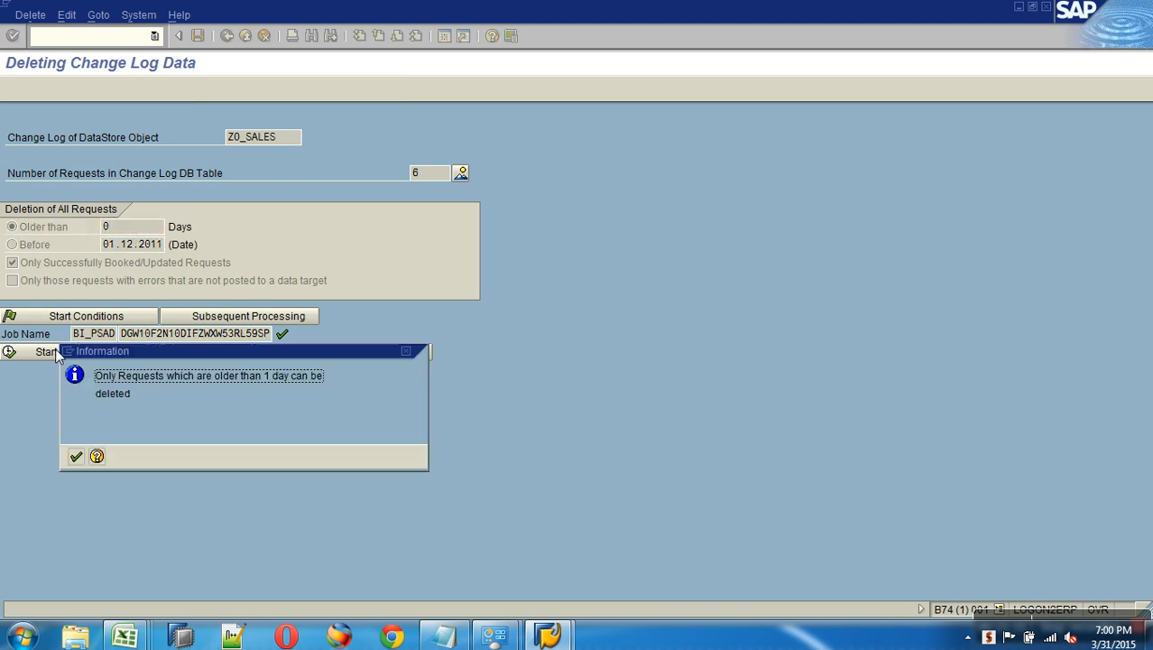
left_click(75, 455)
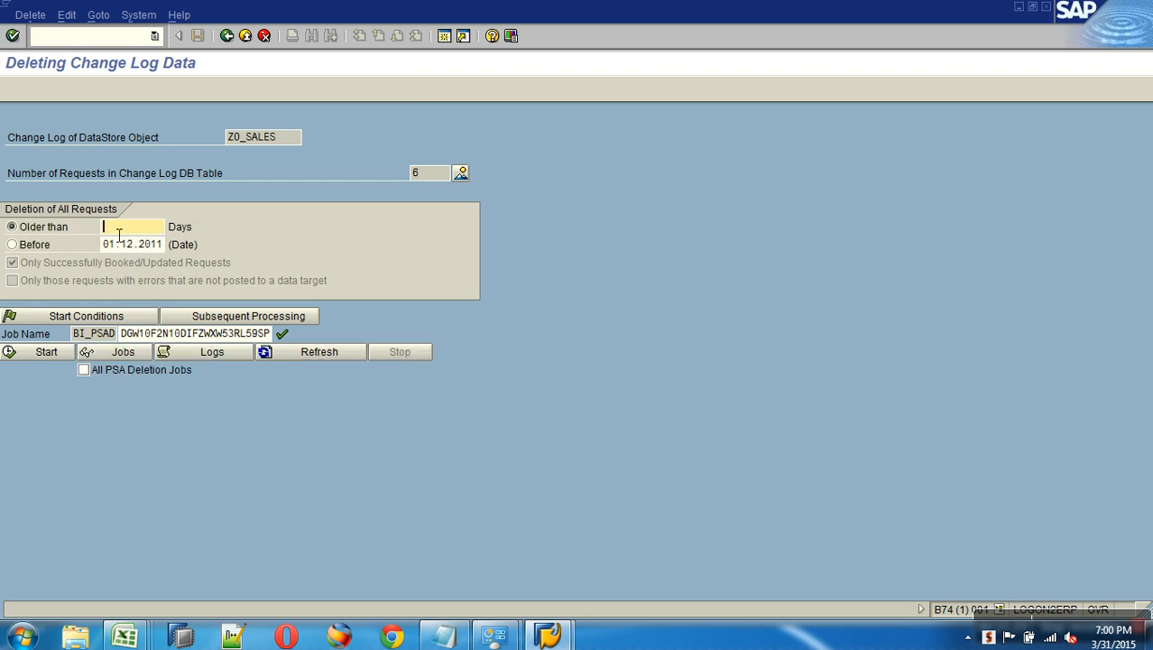
Step: Start the change log deletion for requests before 01.12.2013, refresh the job status and leave the deletion screen
left_click(38, 246)
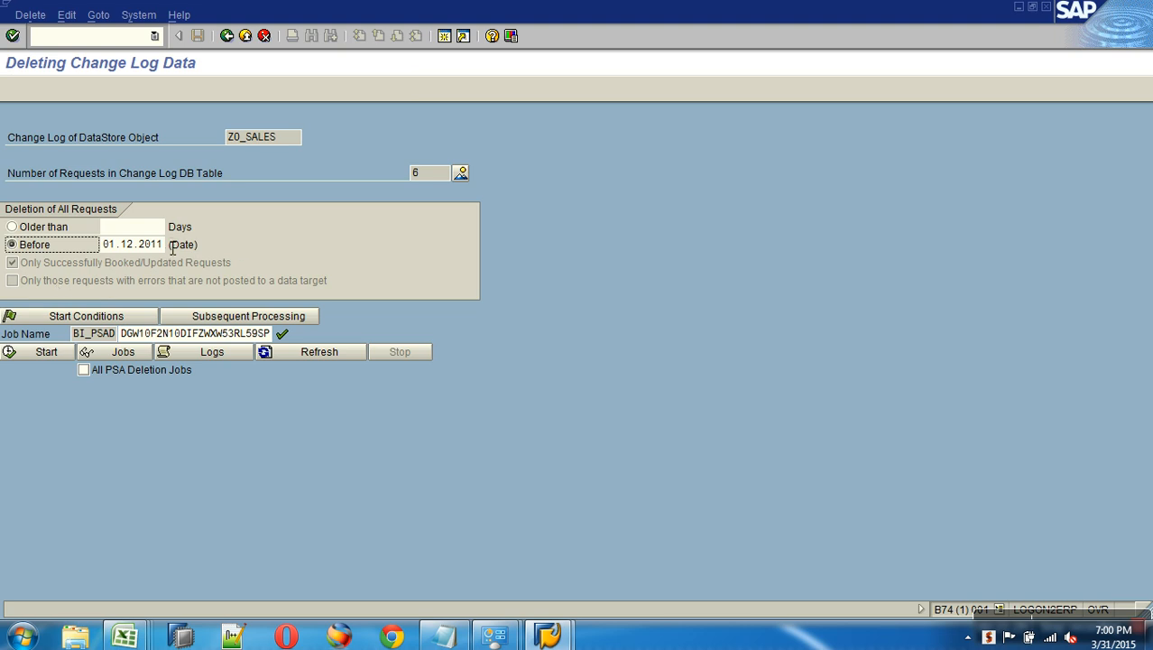
left_click(145, 244)
key("BackSpace")
type("3")
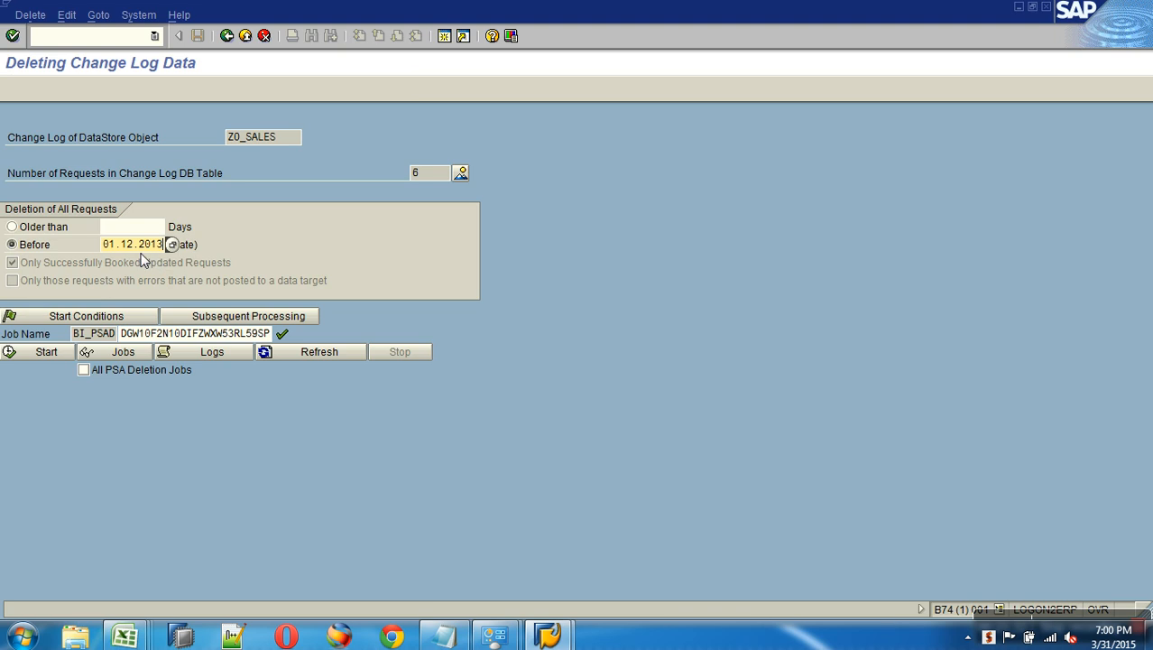
left_click(58, 352)
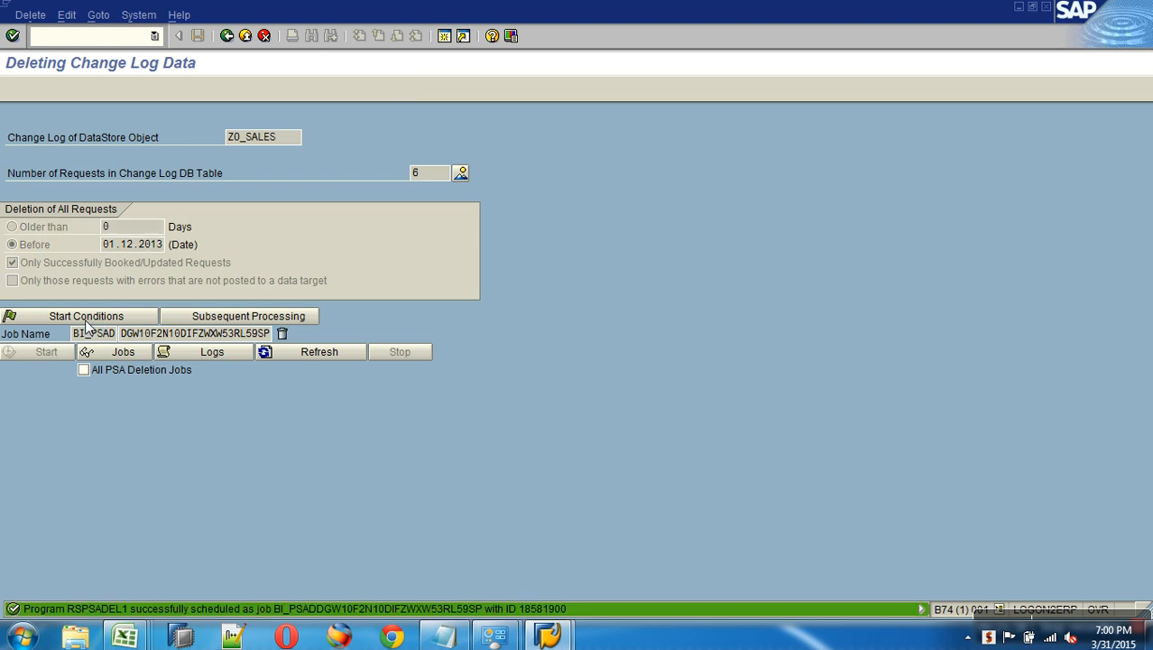
left_click(263, 352)
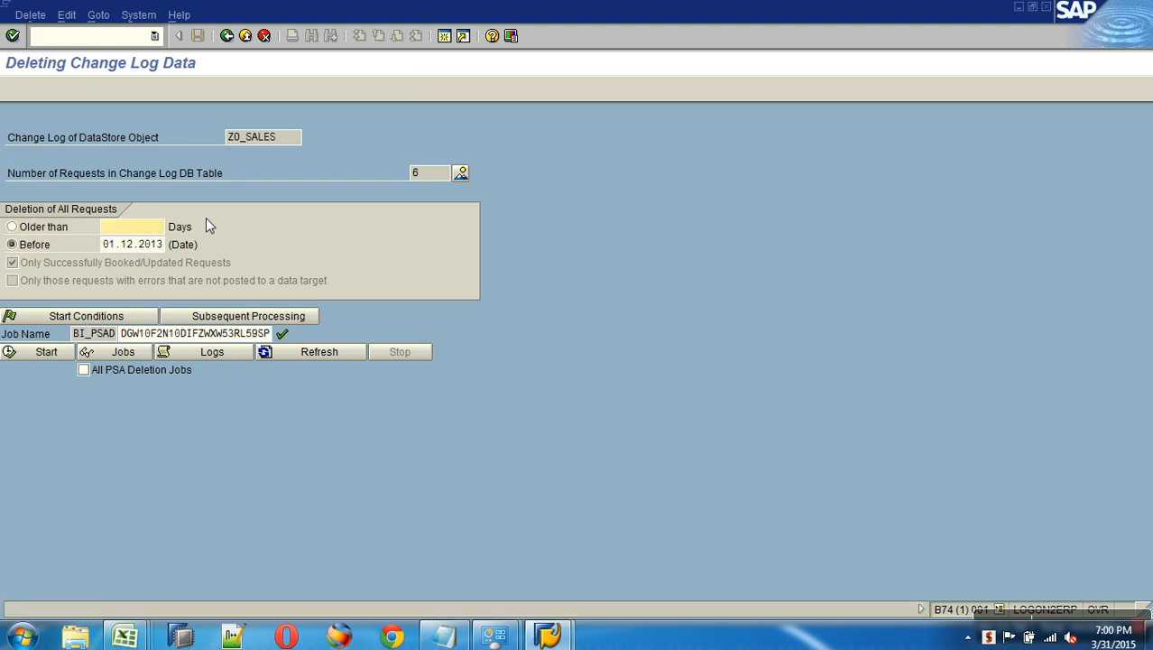
left_click(229, 37)
Step: Recount the change log entries of the Demo Sales DSO and go back to its management view
left_click(369, 530)
left_click(155, 91)
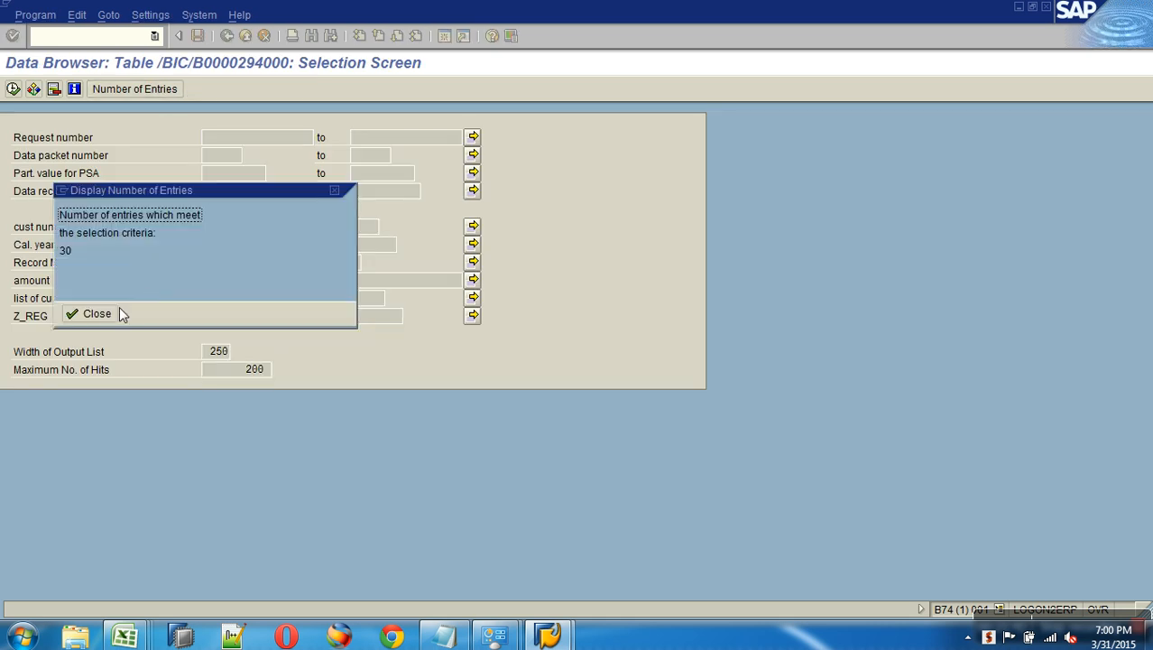
left_click(88, 313)
left_click(227, 37)
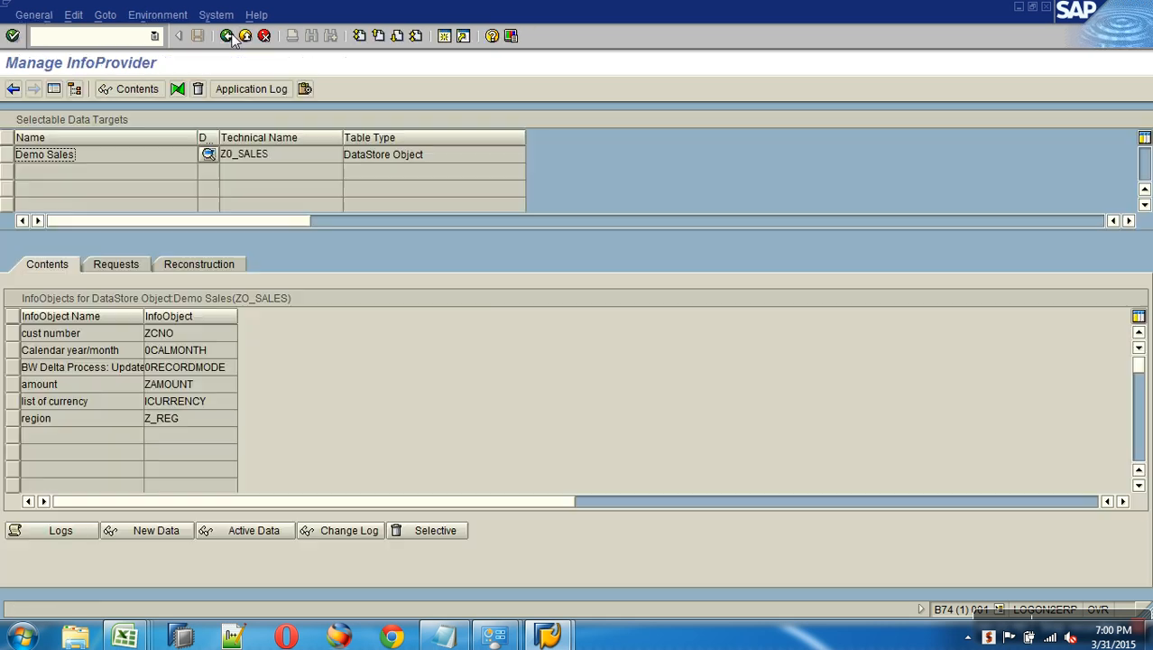
Step: Reopen Delete Change Log Data for the Demo Sales DSO and set the deletion of requests to before 01.12.2017
left_click(157, 14)
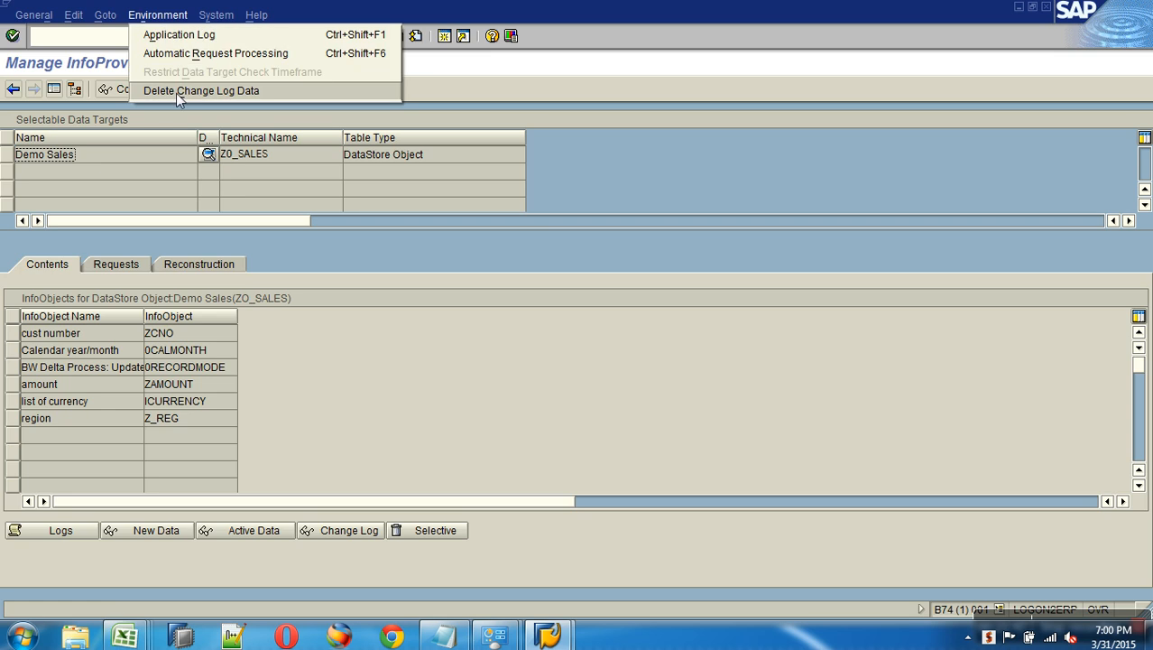
left_click(176, 96)
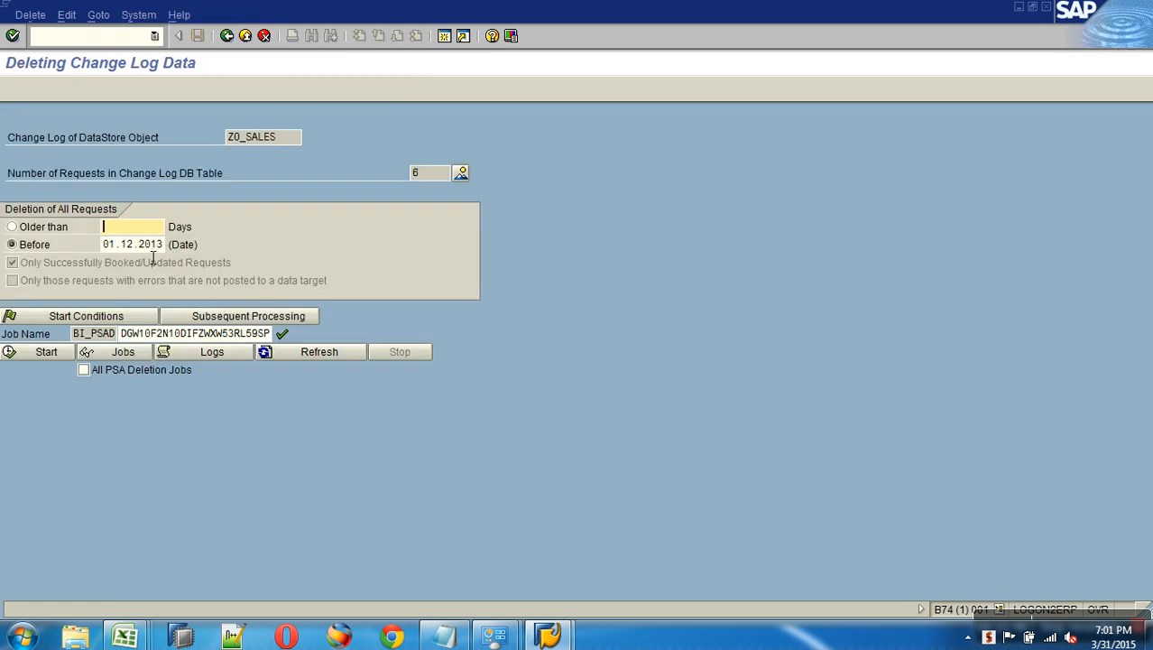
left_click(163, 245)
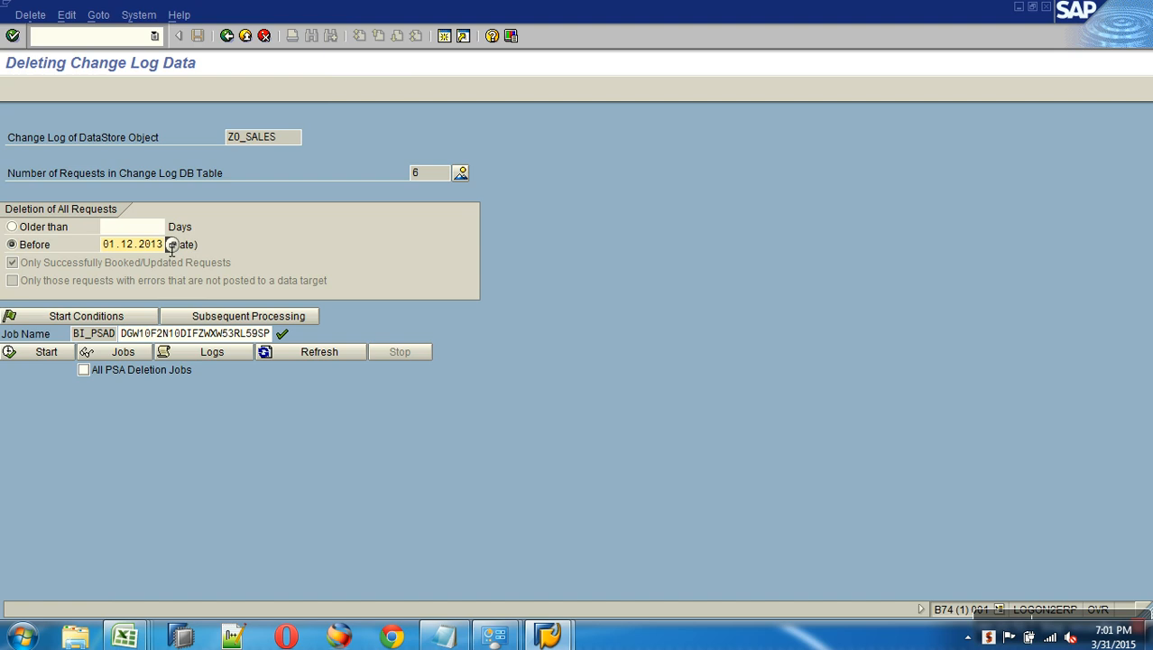
key("BackSpace")
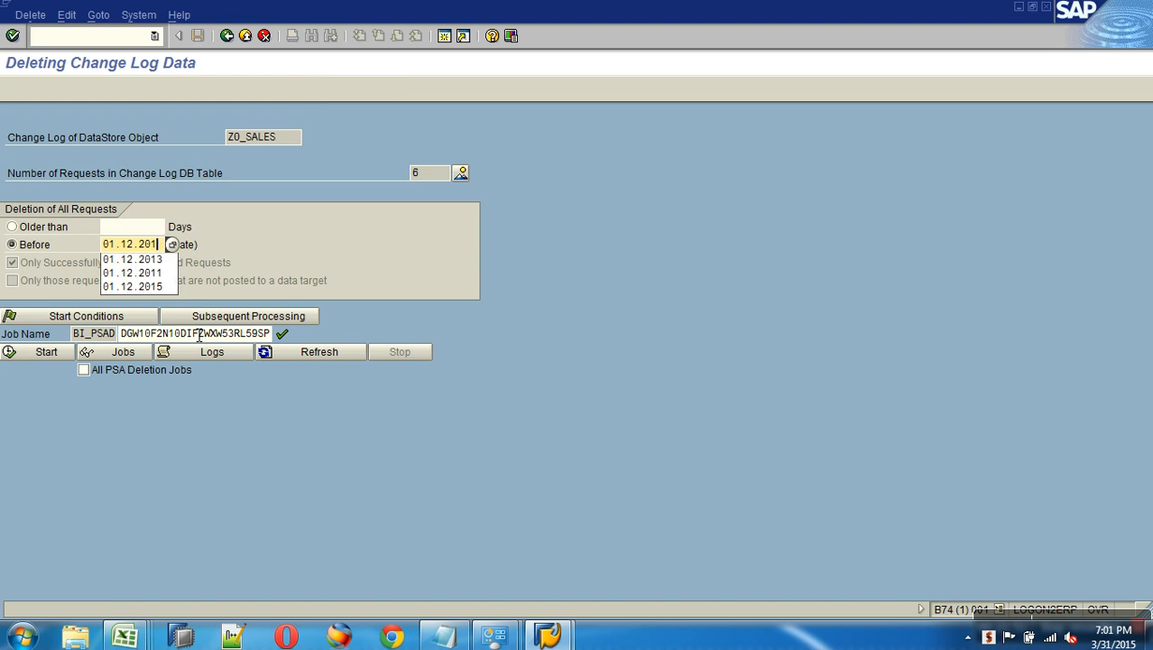
type("7")
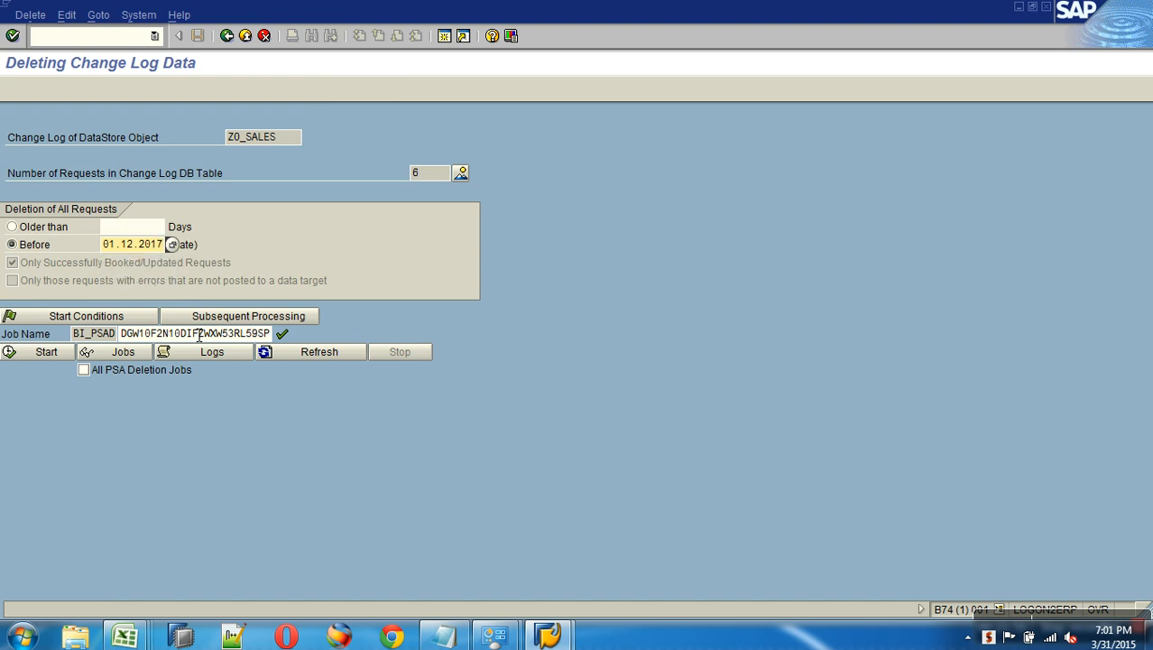
Step: Set the deletion job's start condition to immediate and try twice to start the change log deletion
left_click(77, 316)
left_click(47, 162)
left_click(82, 508)
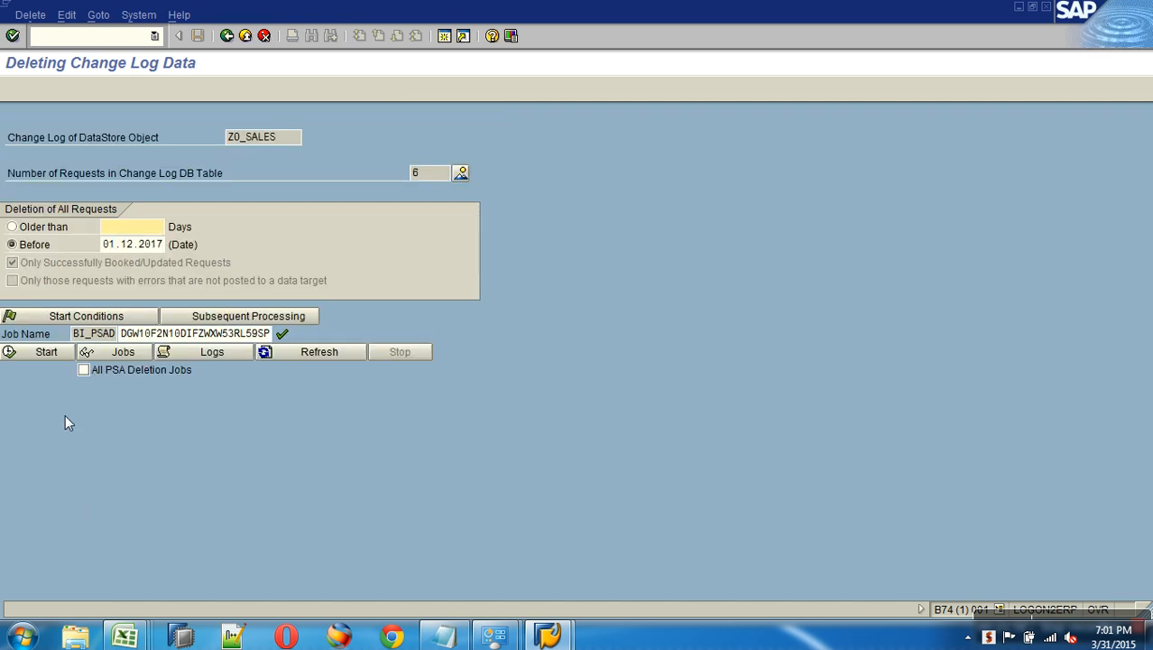
left_click(45, 351)
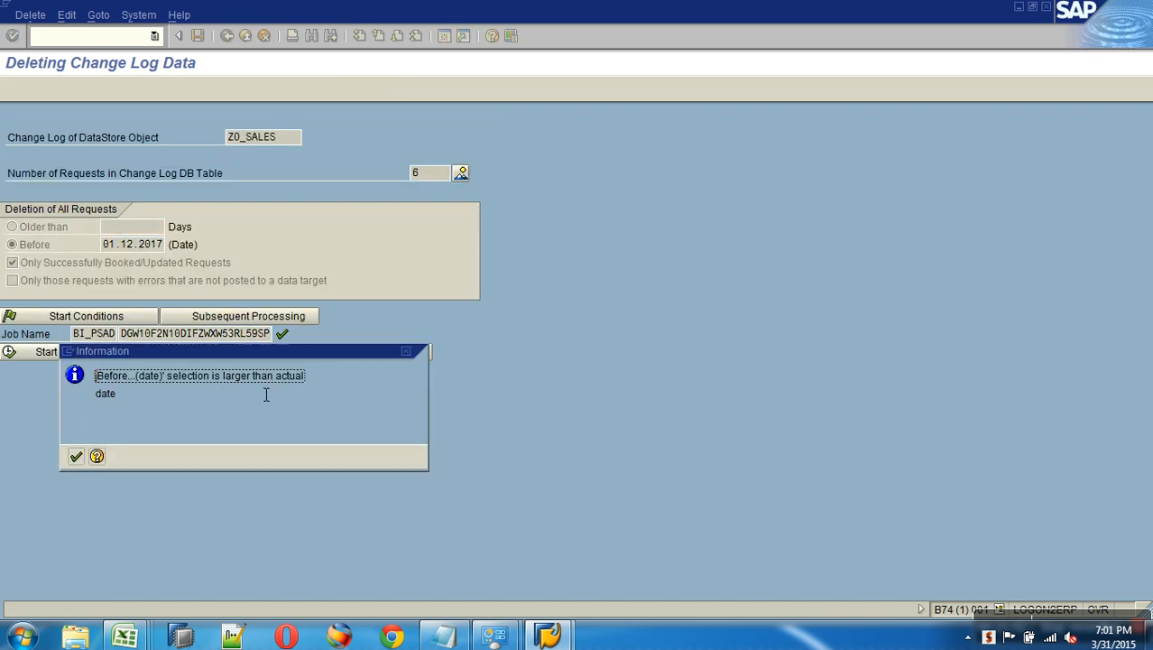
left_click(76, 456)
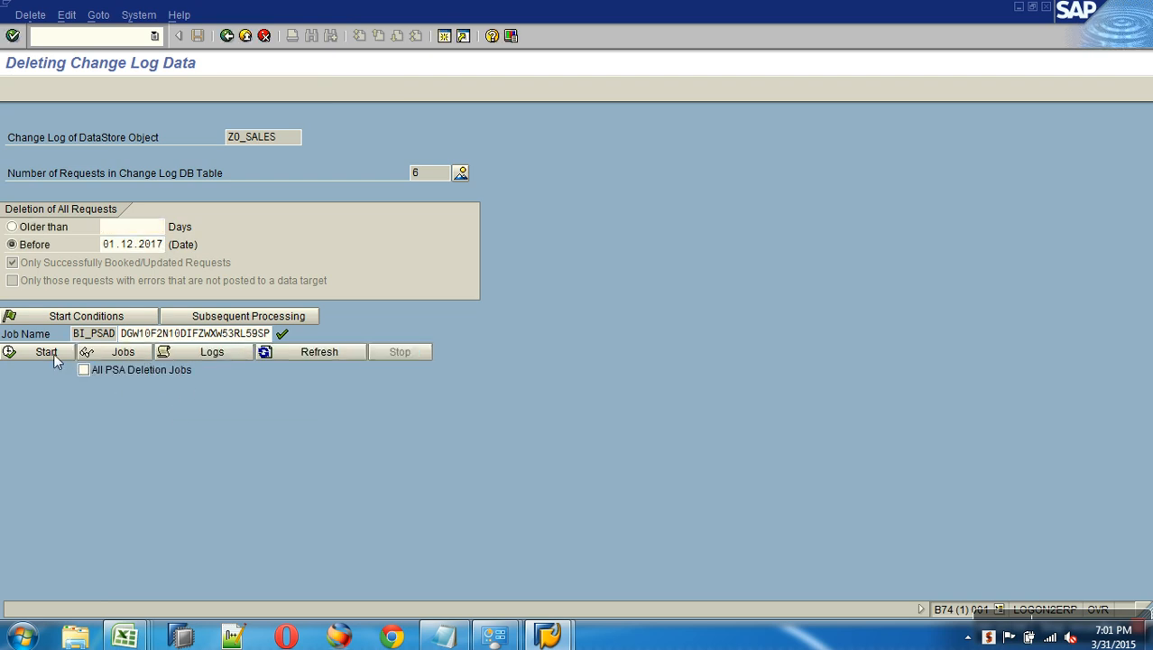
left_click(53, 353)
left_click(76, 457)
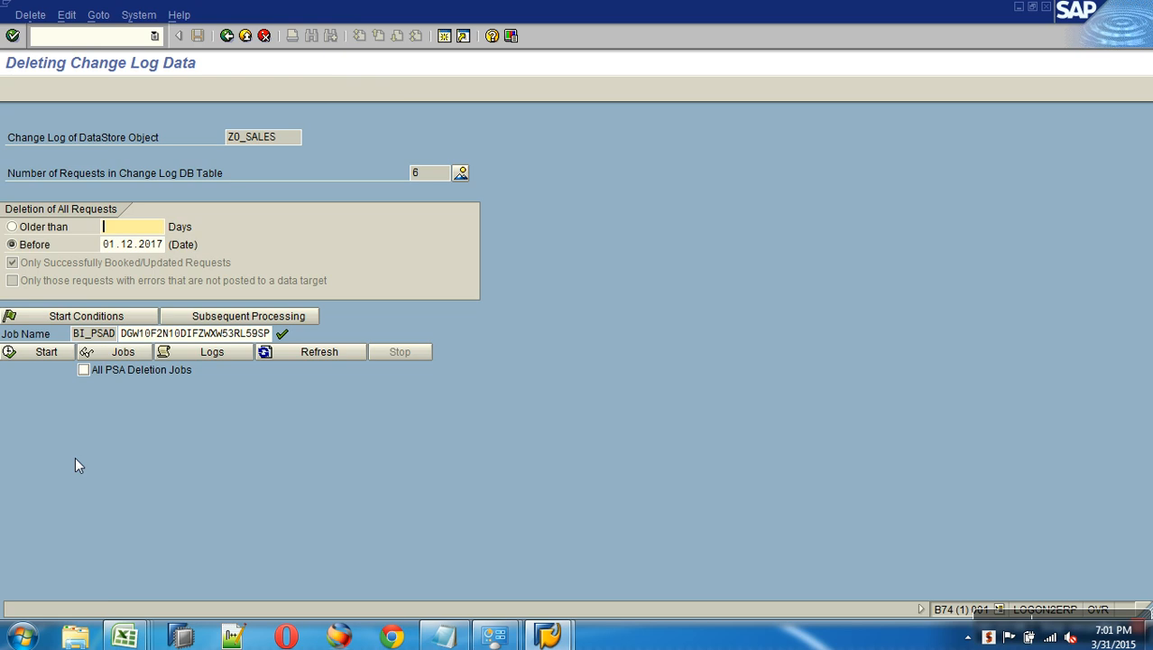
left_click(111, 247)
left_click_drag(111, 251, 163, 250)
left_click(172, 245)
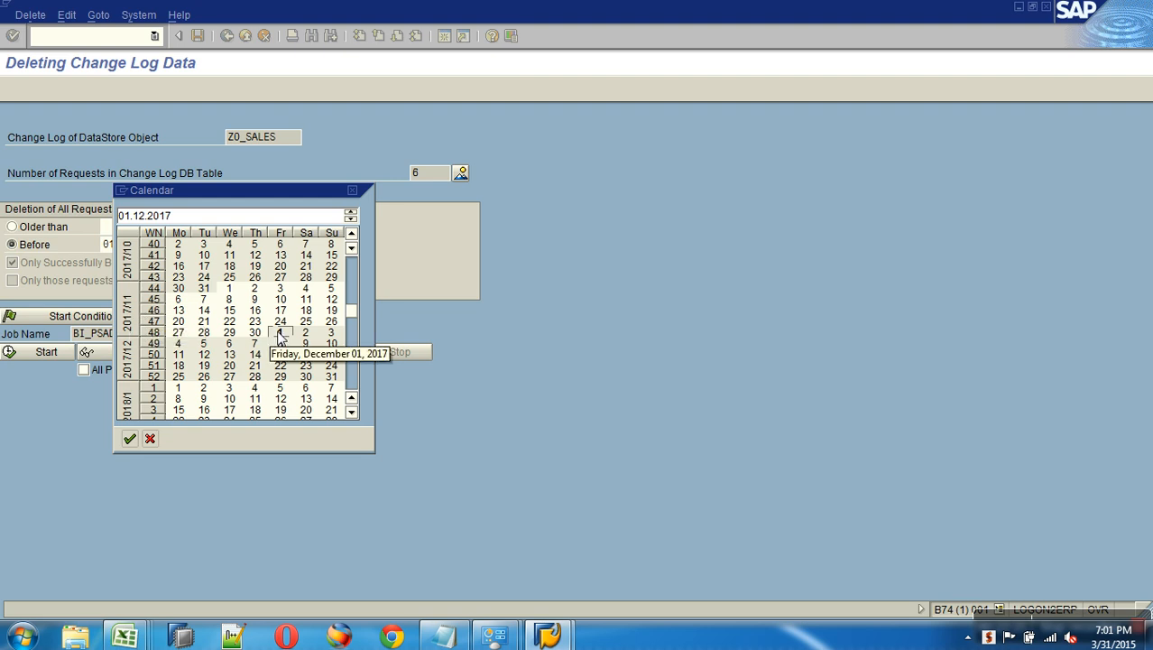
left_click(150, 440)
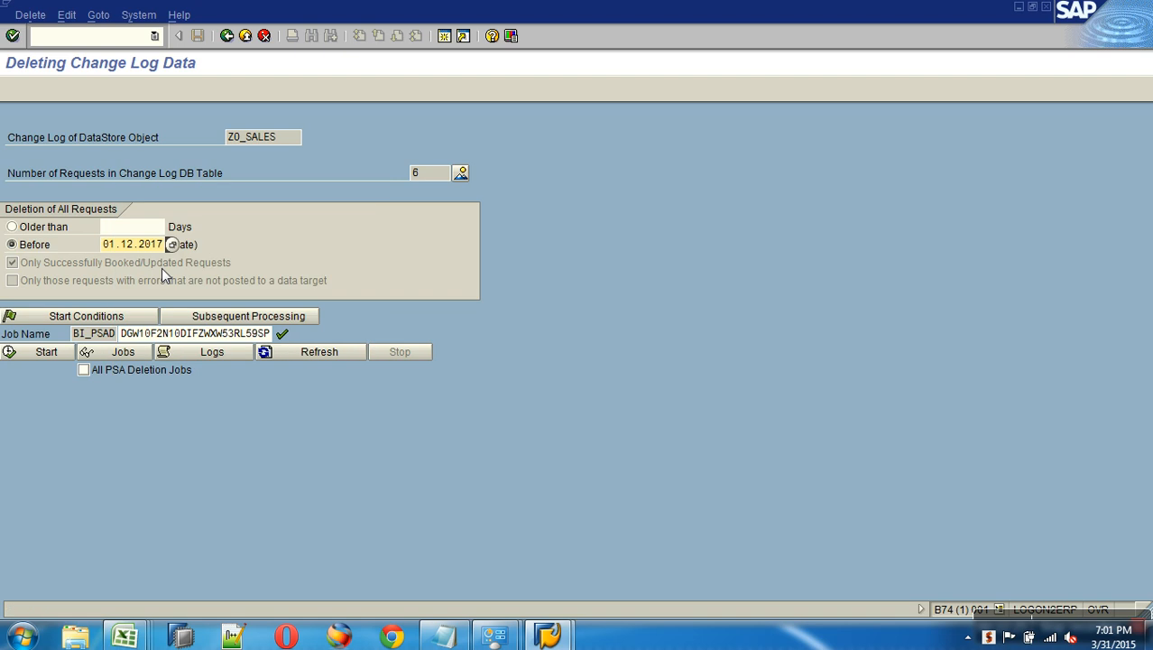
Step: Clear the Before date and choose 21.01.2014 from the calendar for the change log deletion
key("BackSpace")
key("BackSpace")
key("BackSpace")
key("BackSpace")
key("BackSpace")
key("BackSpace")
key("BackSpace")
key("BackSpace")
key("BackSpace")
key("BackSpace")
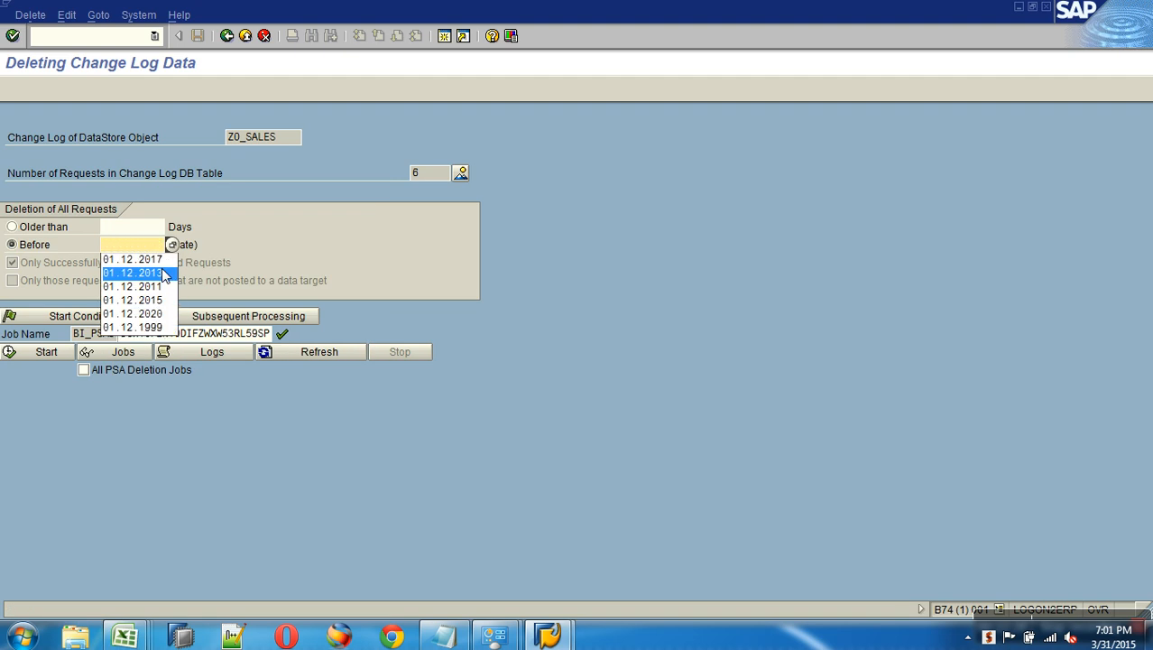
left_click(277, 226)
left_click(172, 245)
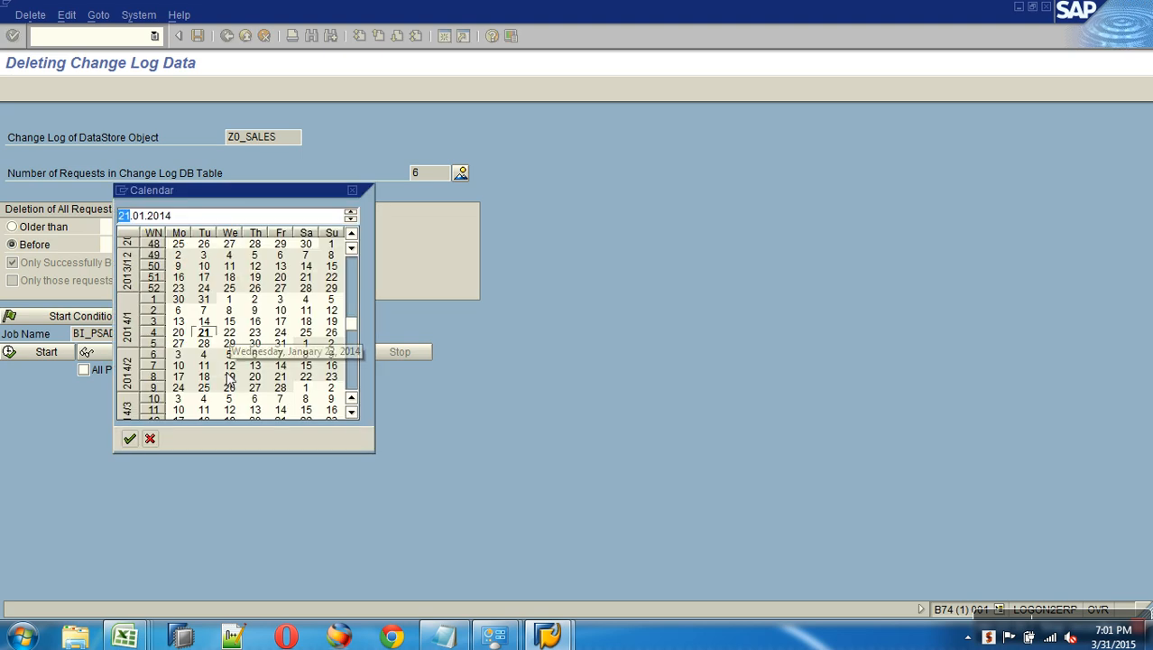
double_click(204, 332)
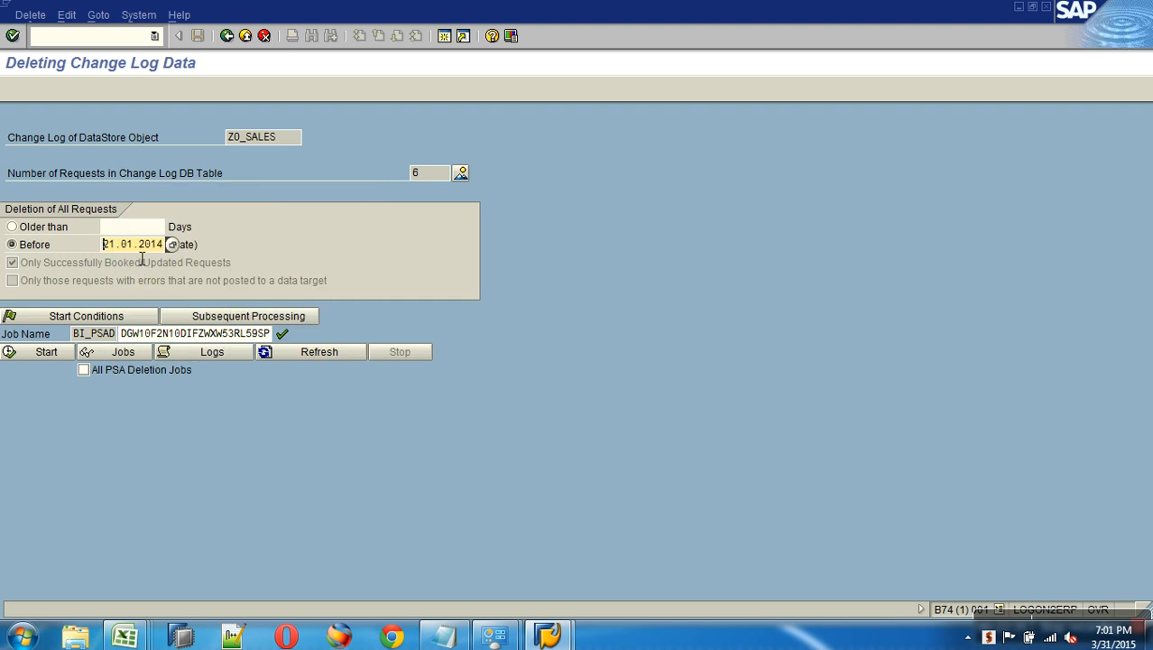
Step: Set the Before date to 23.01.2014, save the immediate start condition, and try to start the change log deletion
key("BackSpace")
type("3")
key("Insert")
type(".")
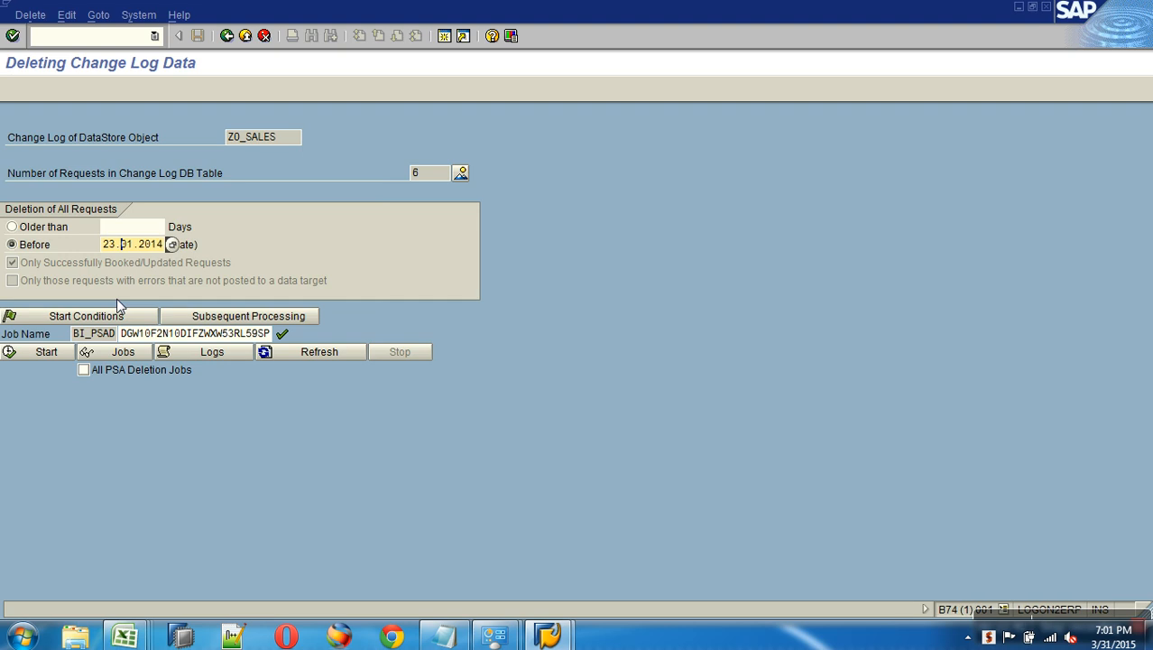
left_click(99, 317)
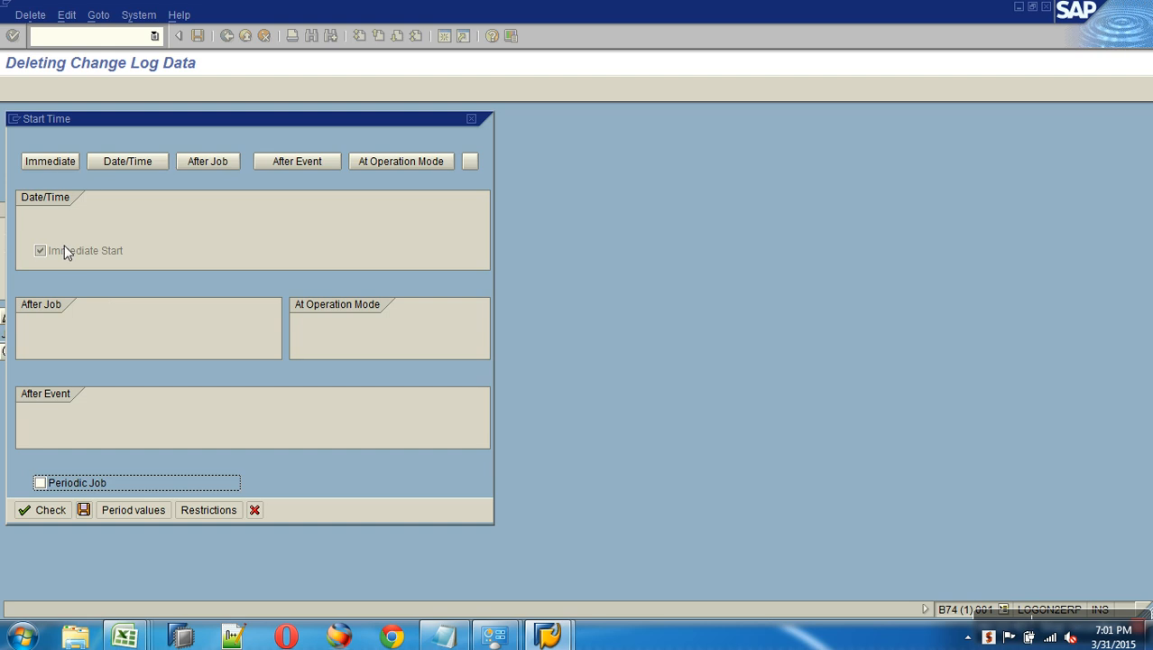
left_click(83, 510)
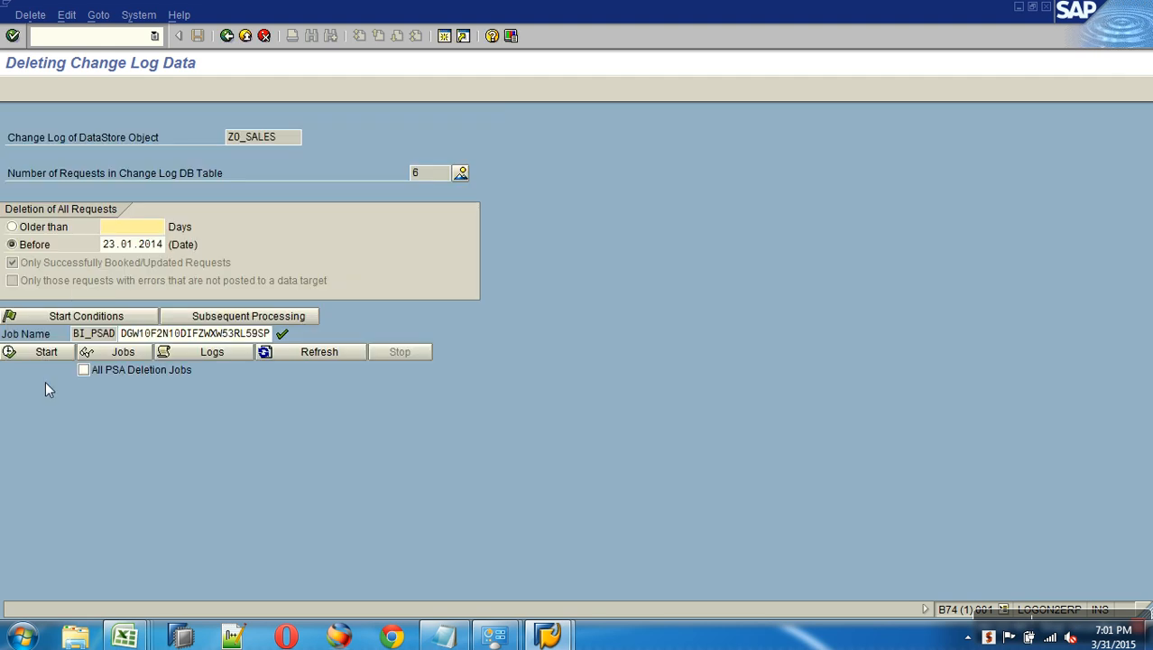
left_click(46, 351)
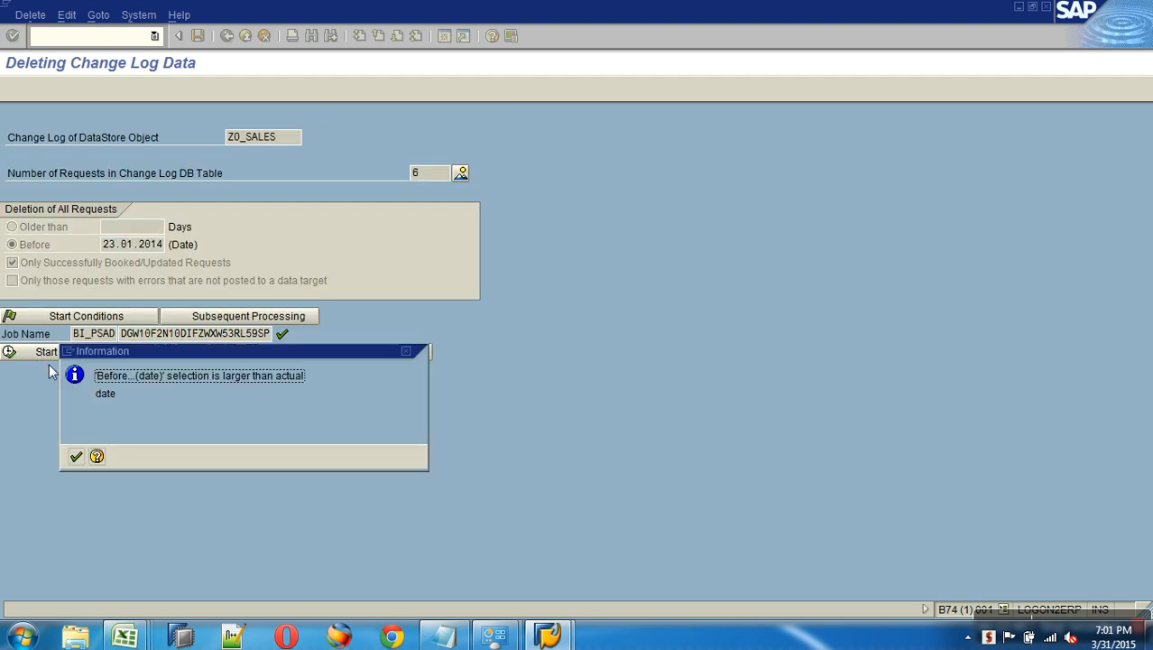
left_click(76, 458)
Step: Change the Before date to 21.01.2014 and try to start the change log deletion
type("1")
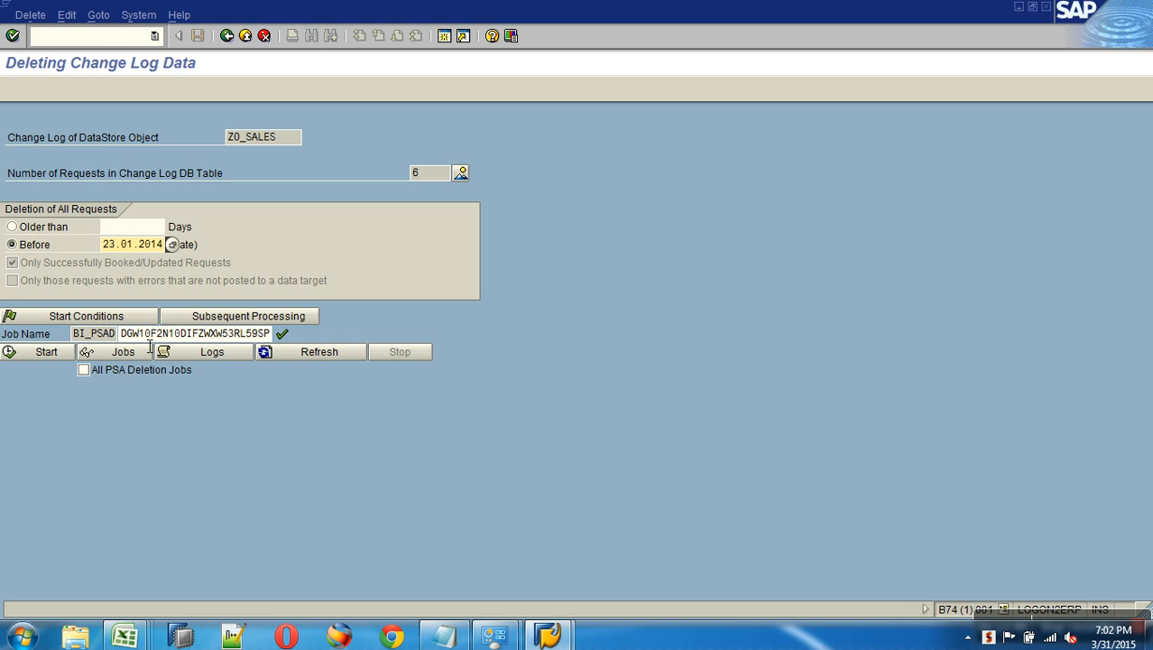
left_click(63, 354)
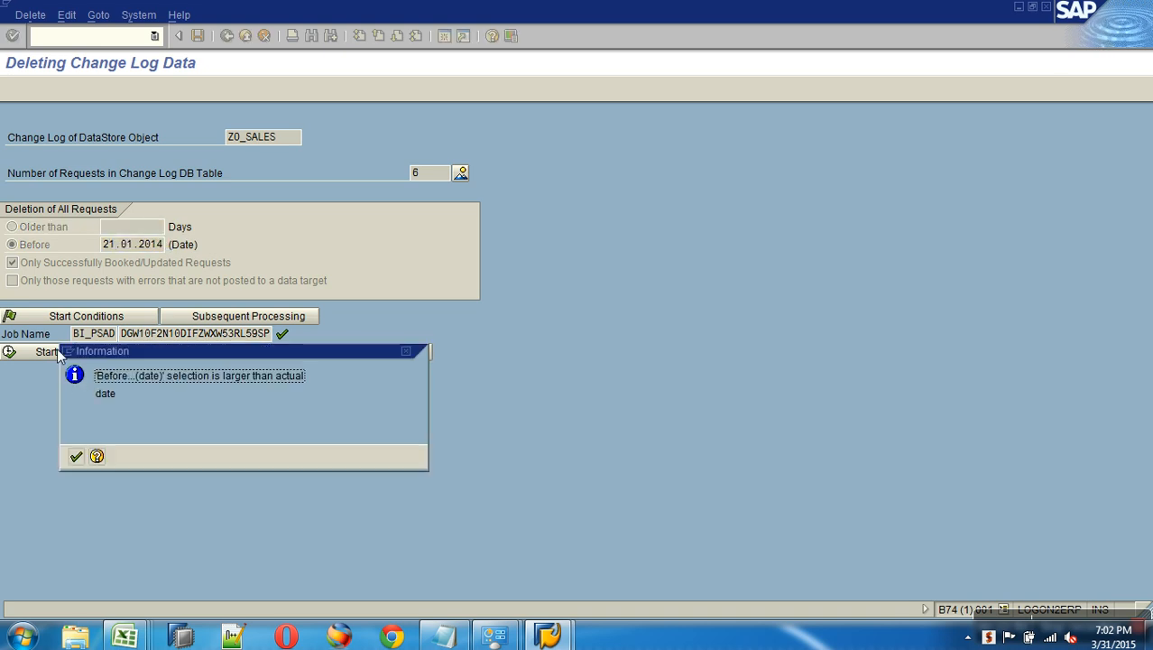
left_click(75, 455)
Step: Clear the Before date, choose 21.01.2014 from the calendar, and try again to start the deletion
left_click(159, 233)
left_click(160, 241)
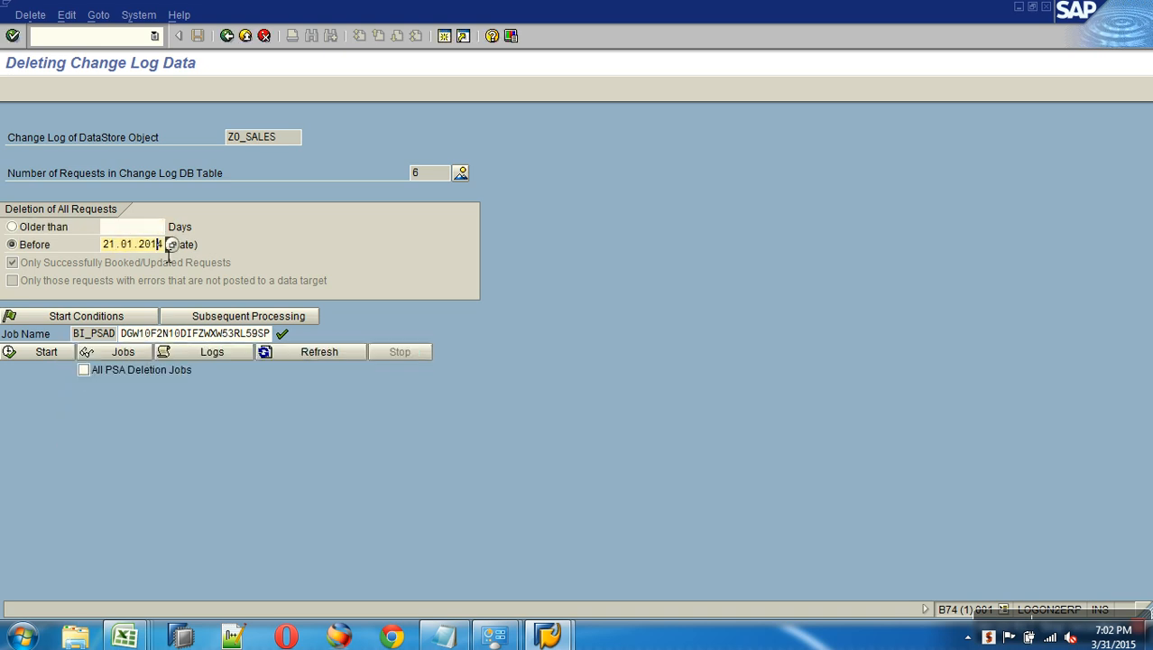
key("BackSpace")
key("BackSpace")
key("BackSpace")
key("BackSpace")
key("BackSpace")
key("BackSpace")
key("BackSpace")
key("BackSpace")
key("BackSpace")
key("BackSpace")
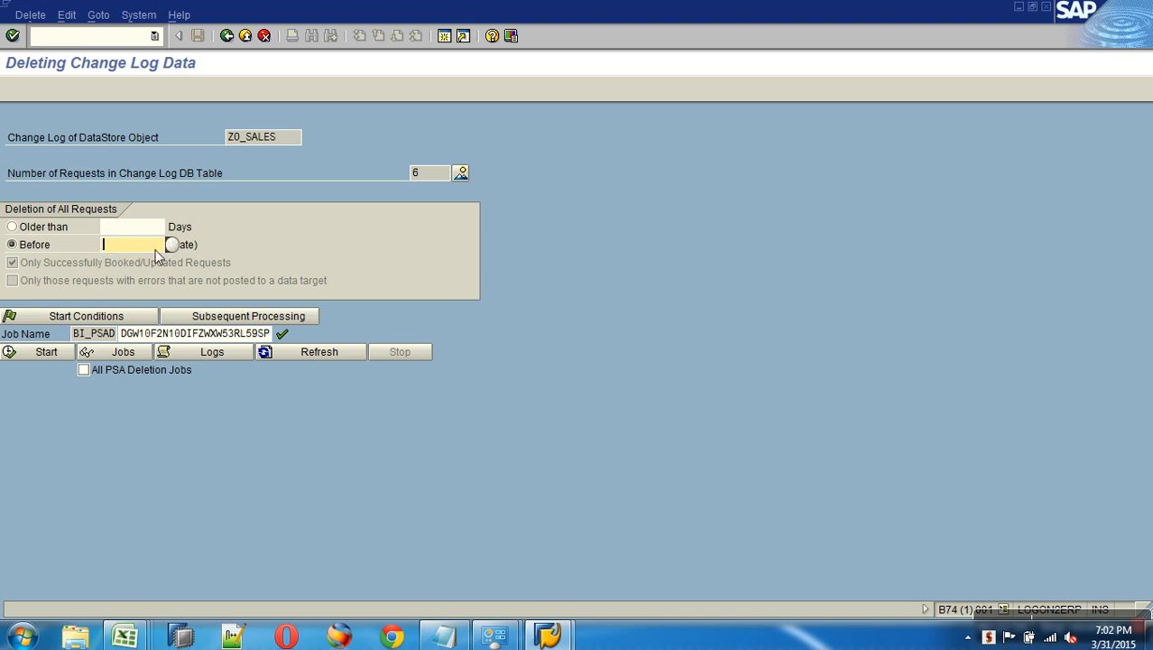
key("Escape")
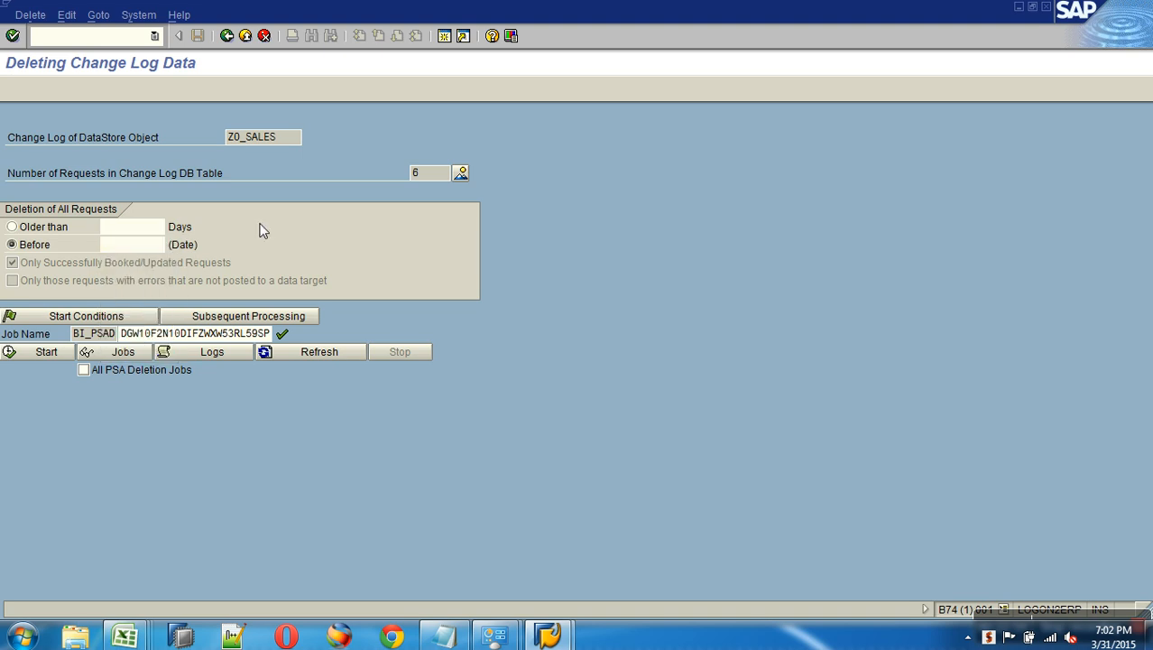
key("F4")
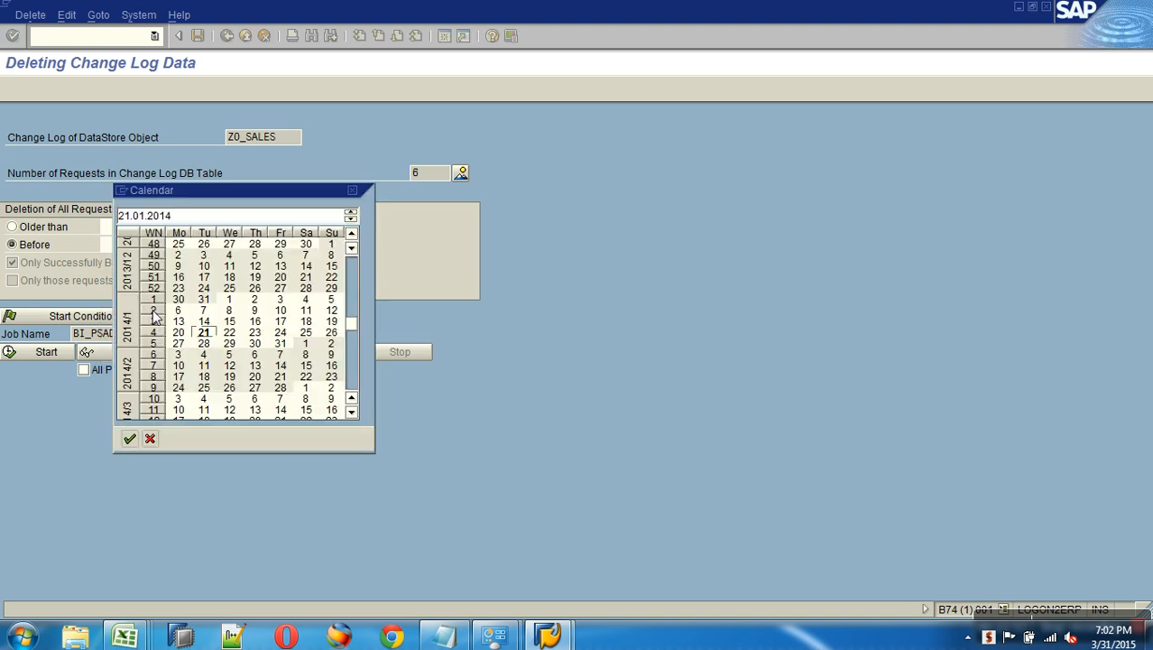
double_click(205, 333)
left_click(50, 352)
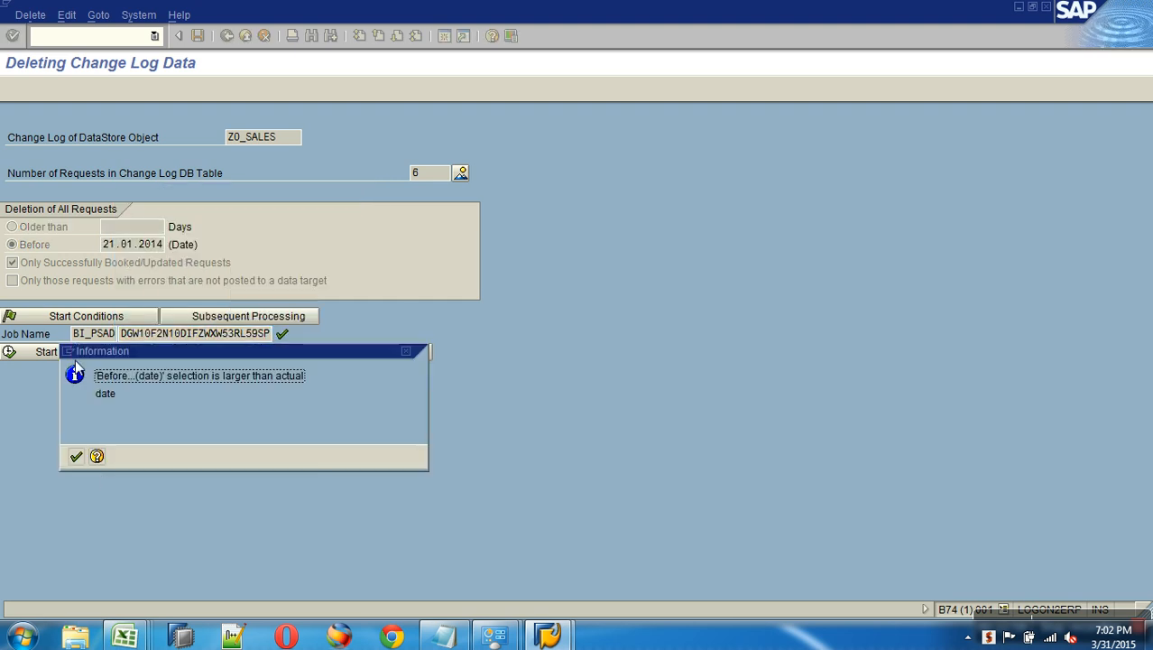
left_click(76, 457)
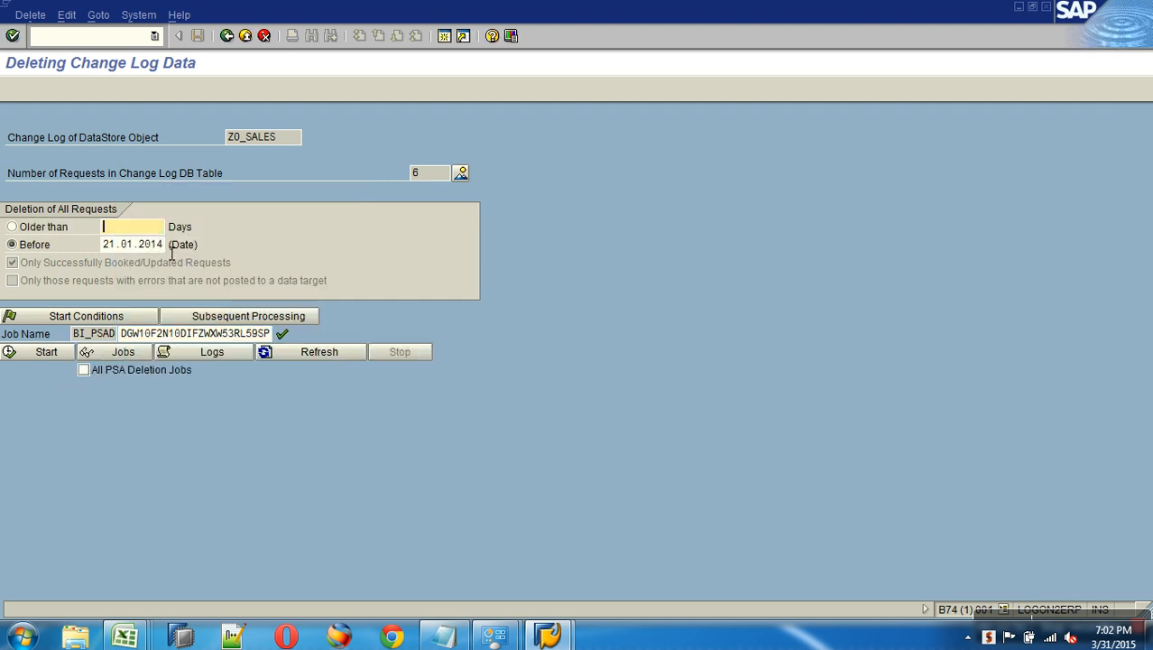
Step: Start the change log deletion for requests before 21.01.2012 and refresh the number of requests
key("BackSpace")
type("2")
left_click(40, 352)
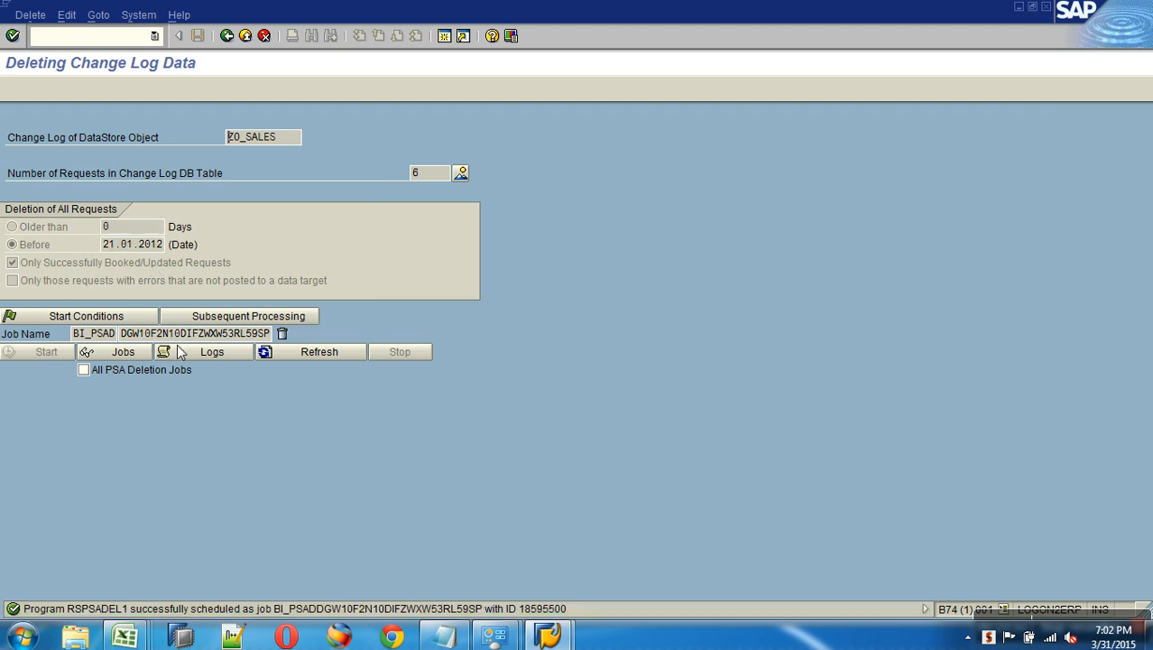
left_click(298, 357)
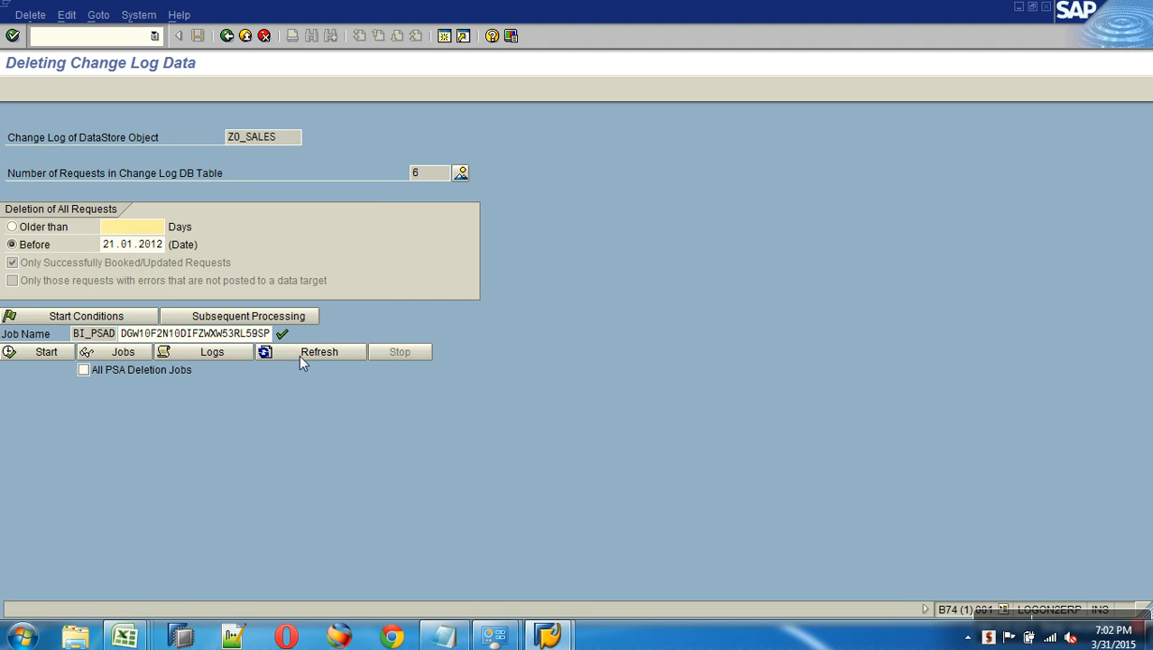
left_click(415, 172)
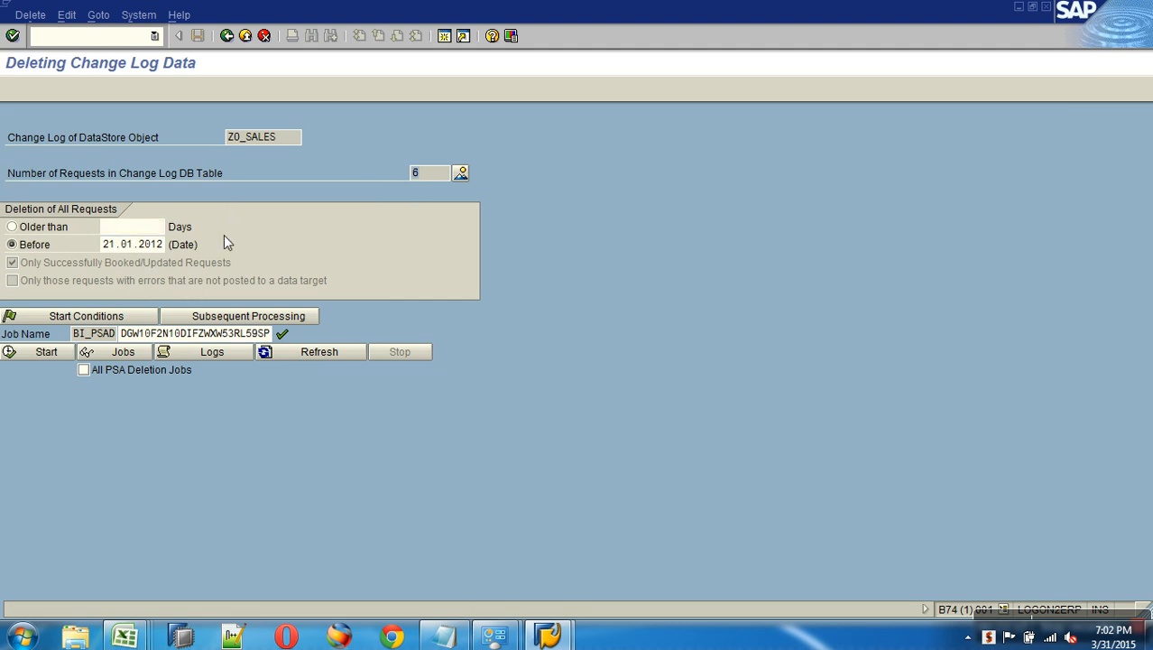
Step: Choose 28.01.2012 as the Before date from the calendar and start the change log deletion
left_click(167, 244)
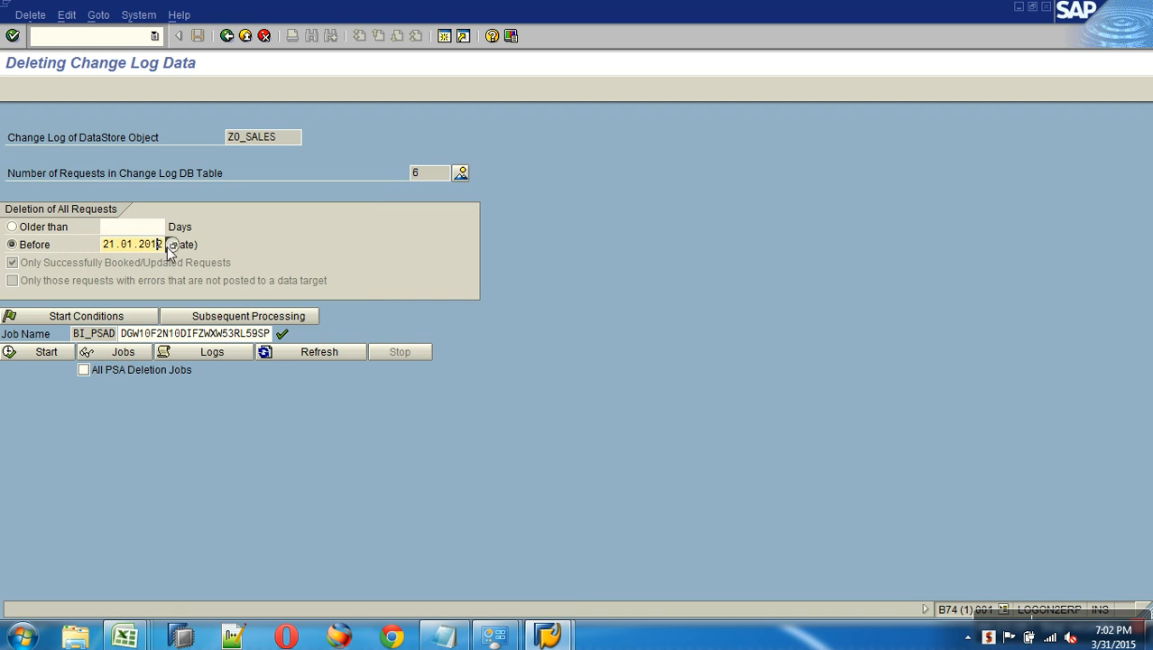
left_click(169, 246)
double_click(306, 342)
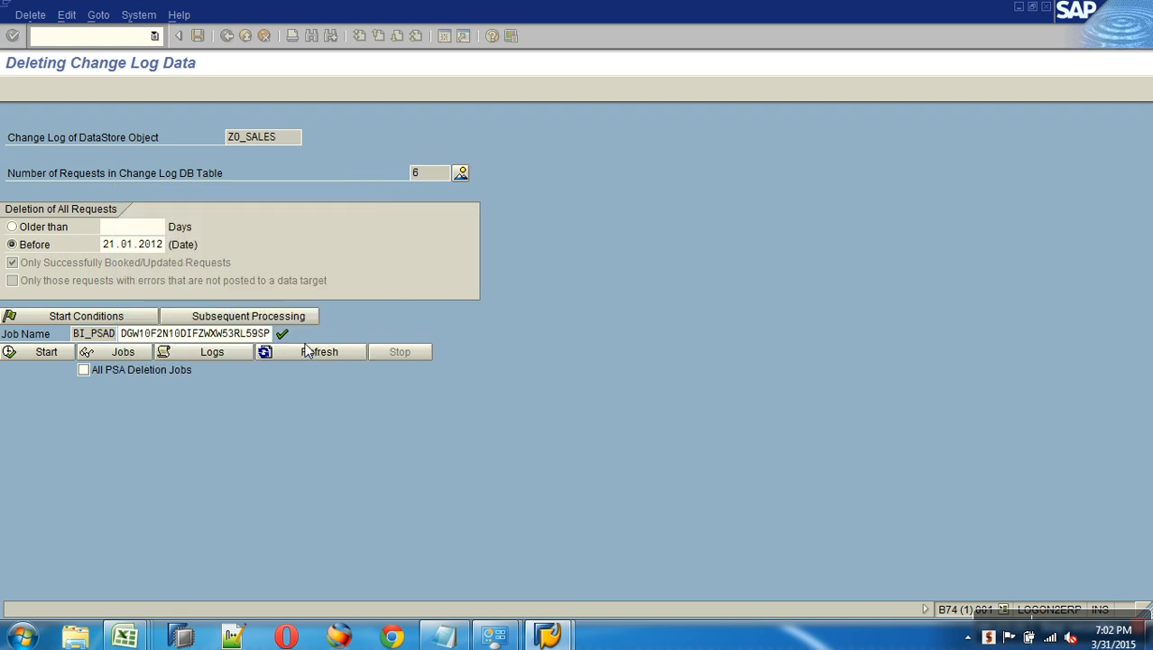
left_click(46, 352)
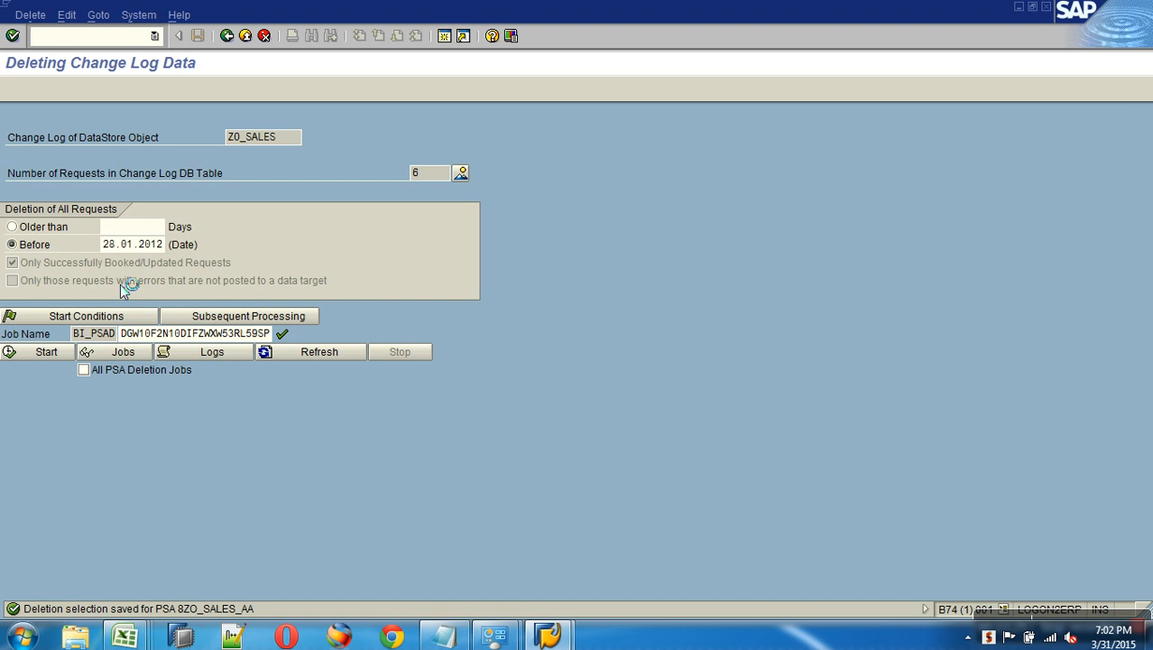
Step: Go back to the Demo Sales management view and check the update dates of its requests
left_click(227, 37)
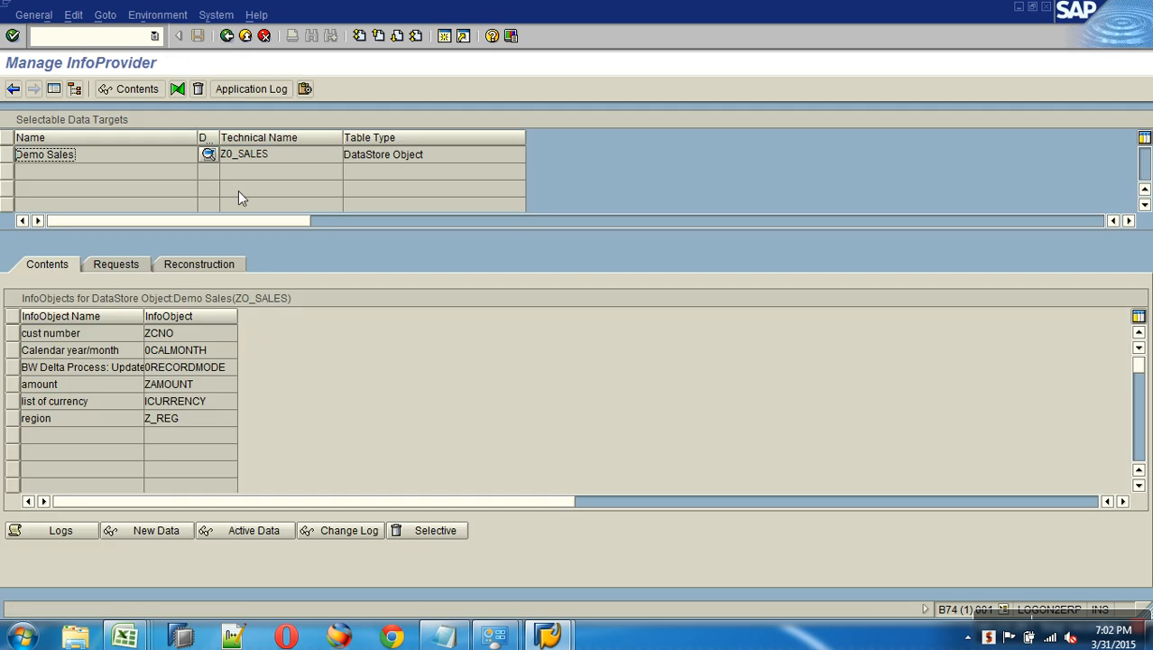
left_click(117, 263)
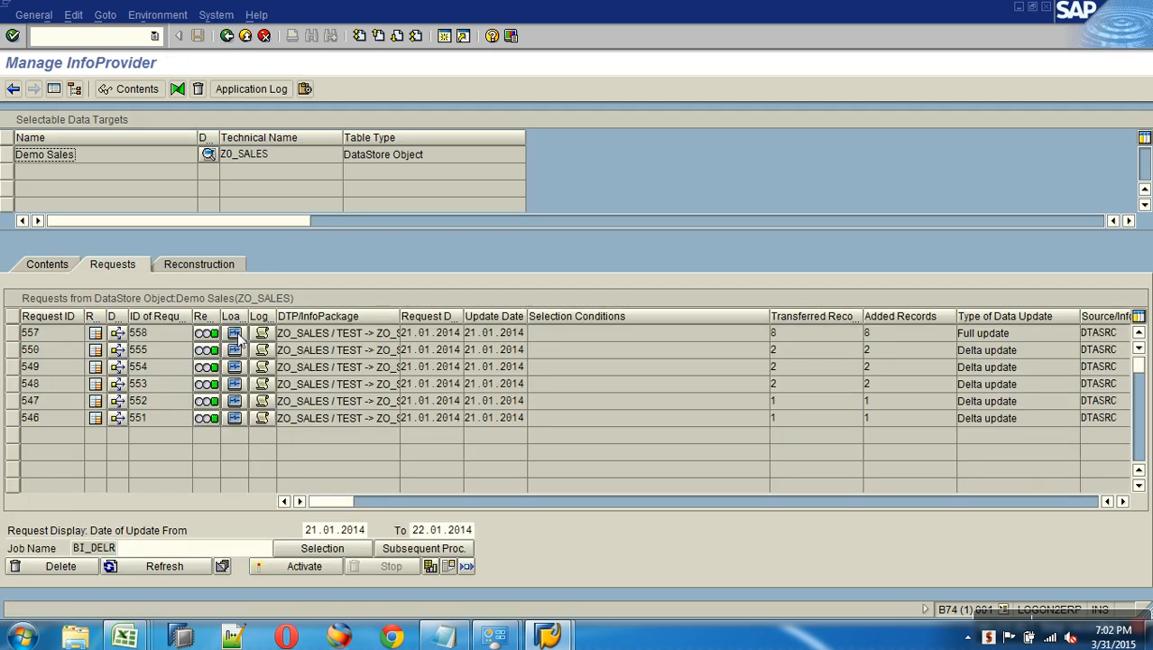
left_click(502, 334)
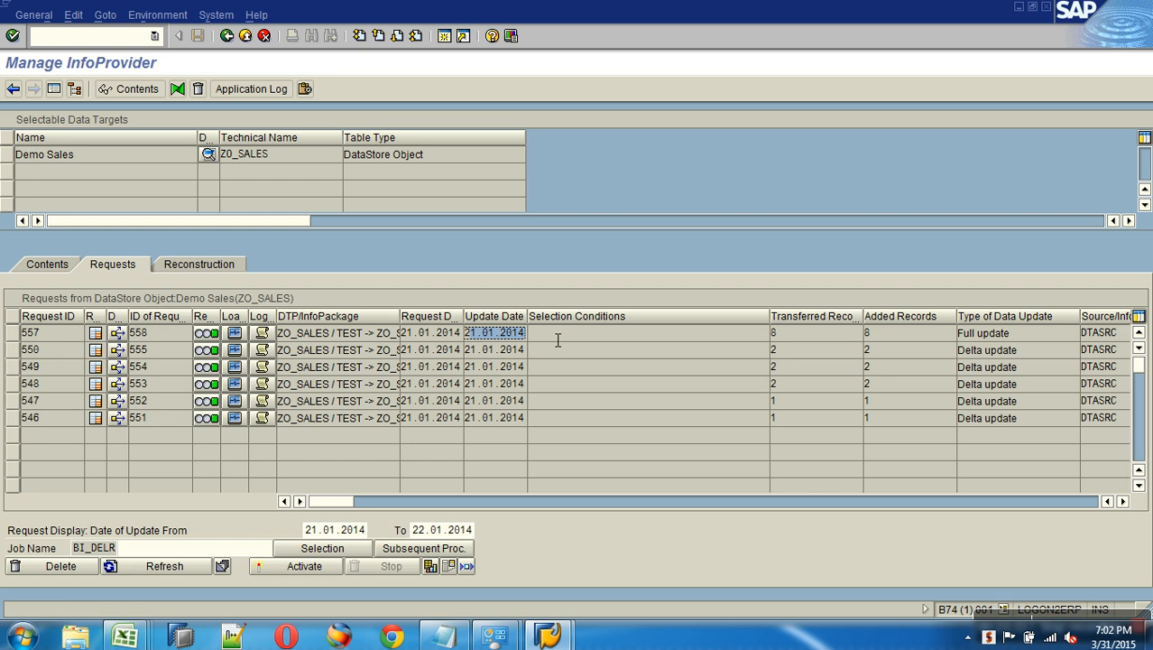
Step: Reopen Delete Change Log Data for the Demo Sales DSO and set the Before date to 22.01.2014
left_click(50, 264)
left_click(157, 16)
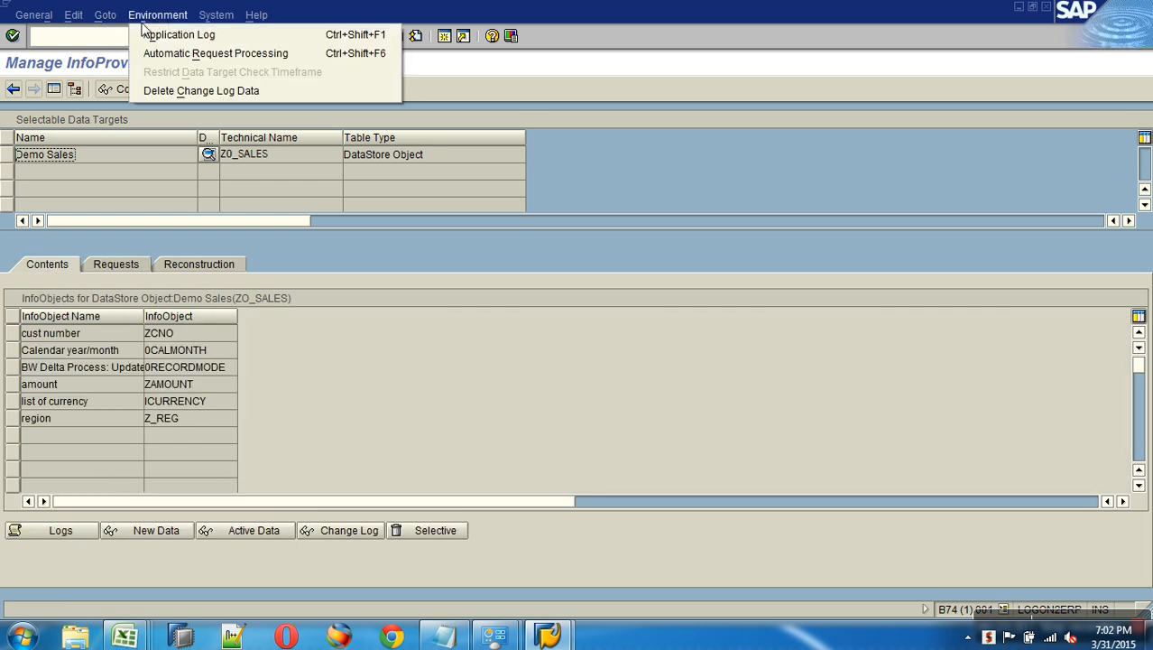
left_click(180, 90)
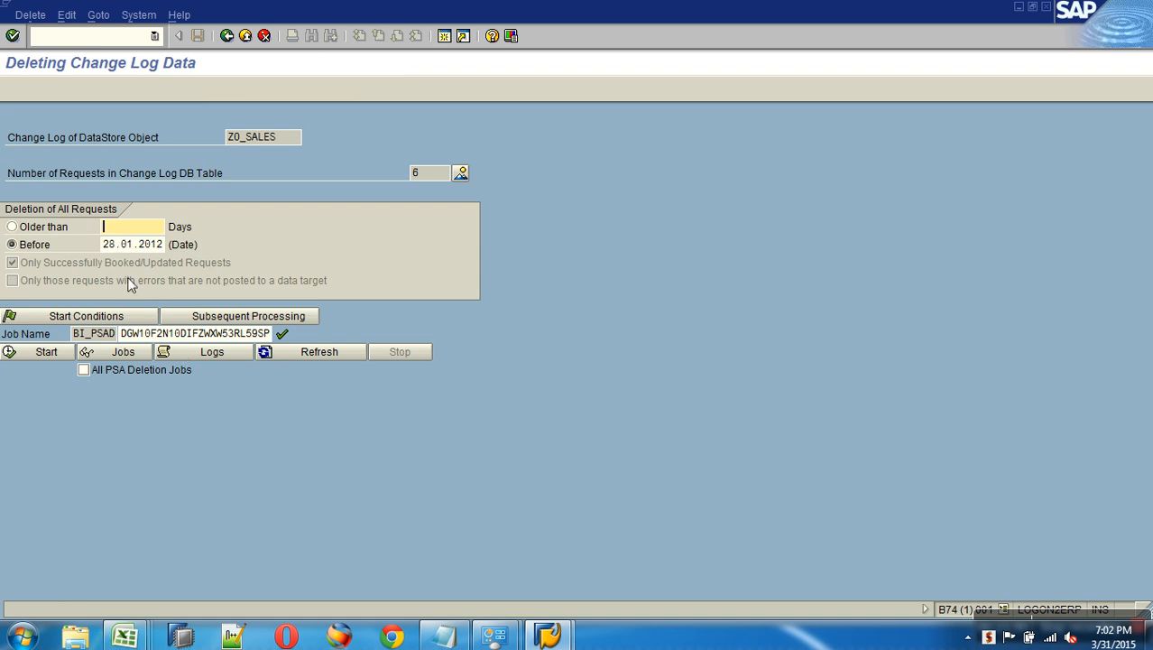
left_click(122, 245)
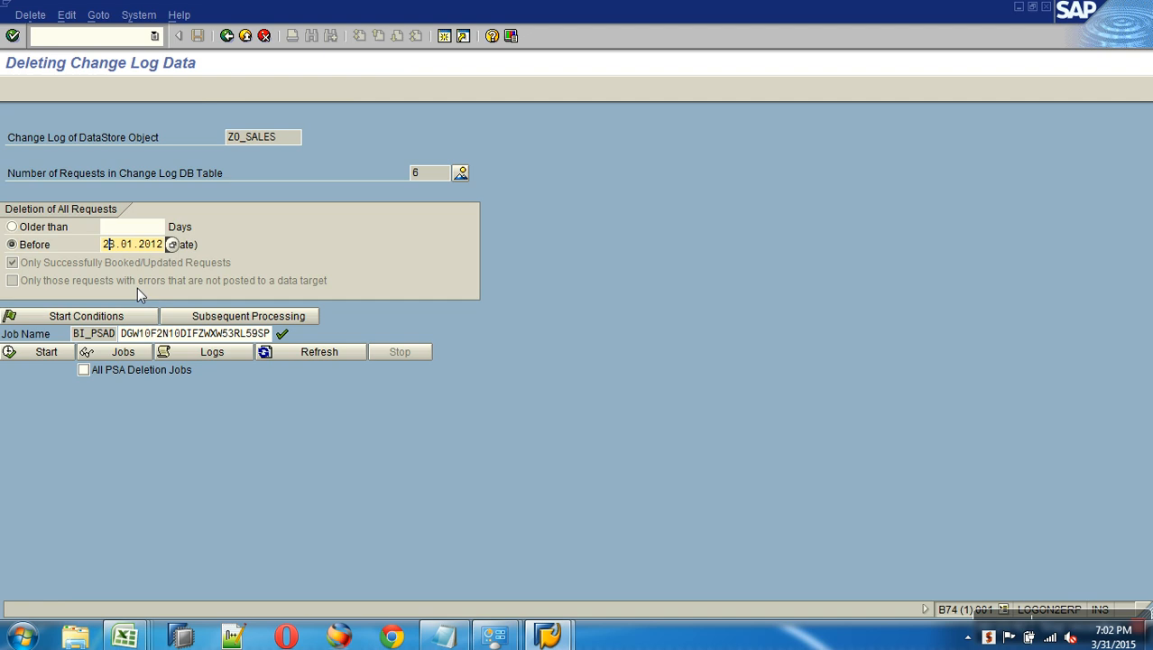
key("Delete")
type("1")
key("BackSpace")
type("2")
key("BackSpace")
type("4")
Step: Try to start the change log deletion with an immediate start and read the help for the information message
left_click(43, 351)
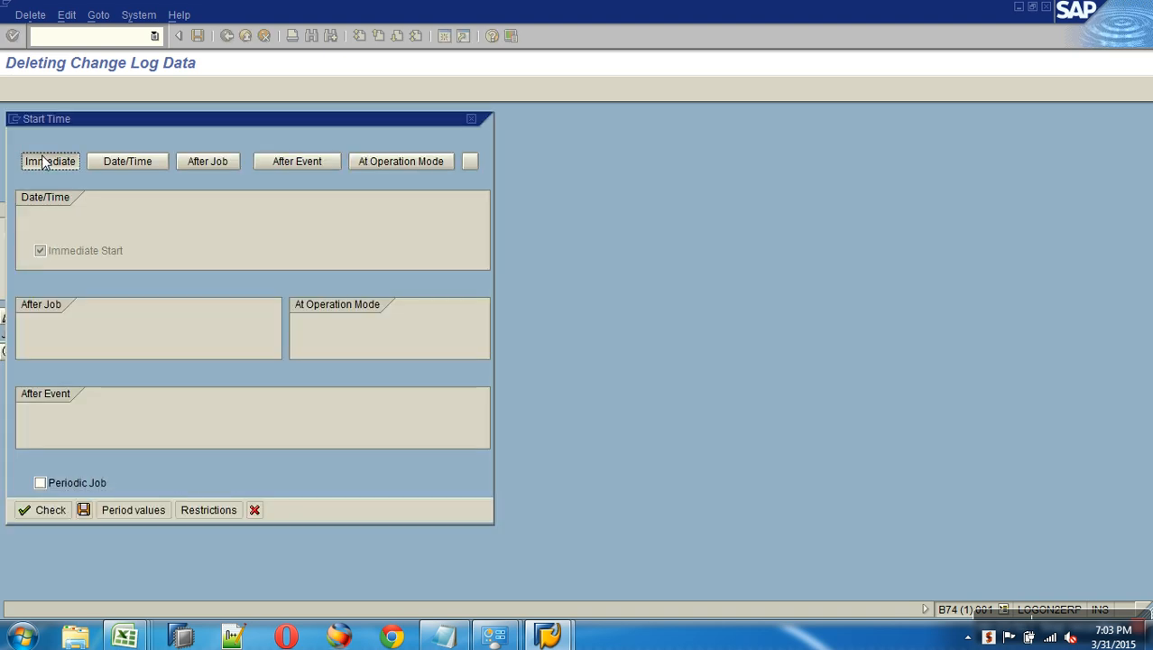
left_click(83, 510)
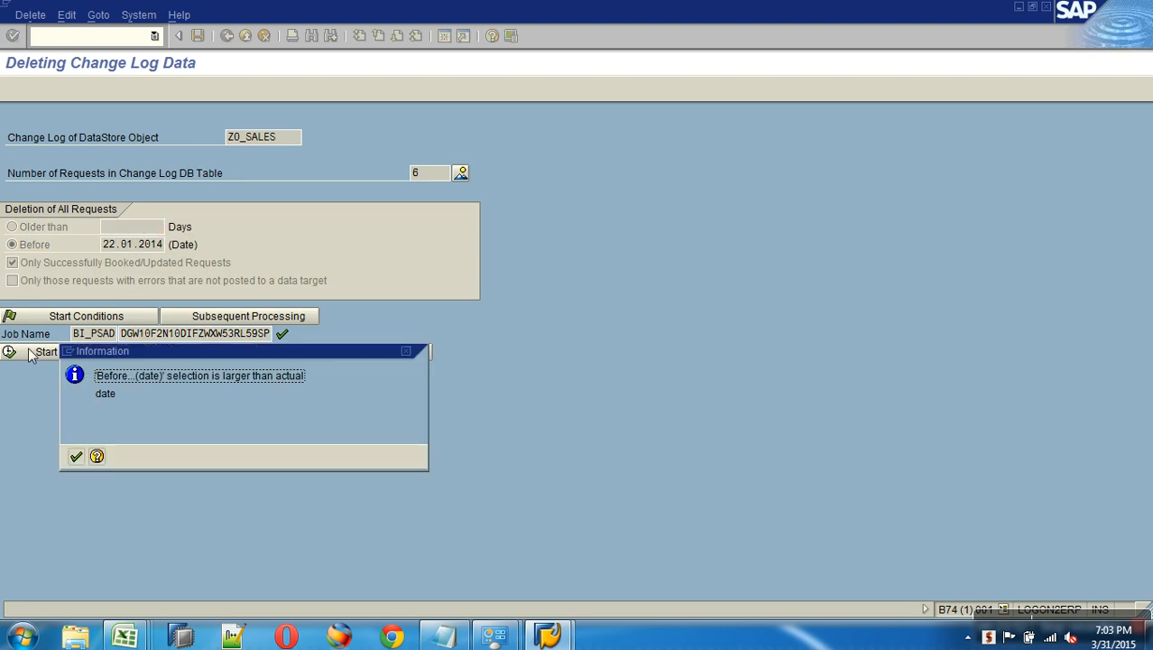
left_click(98, 456)
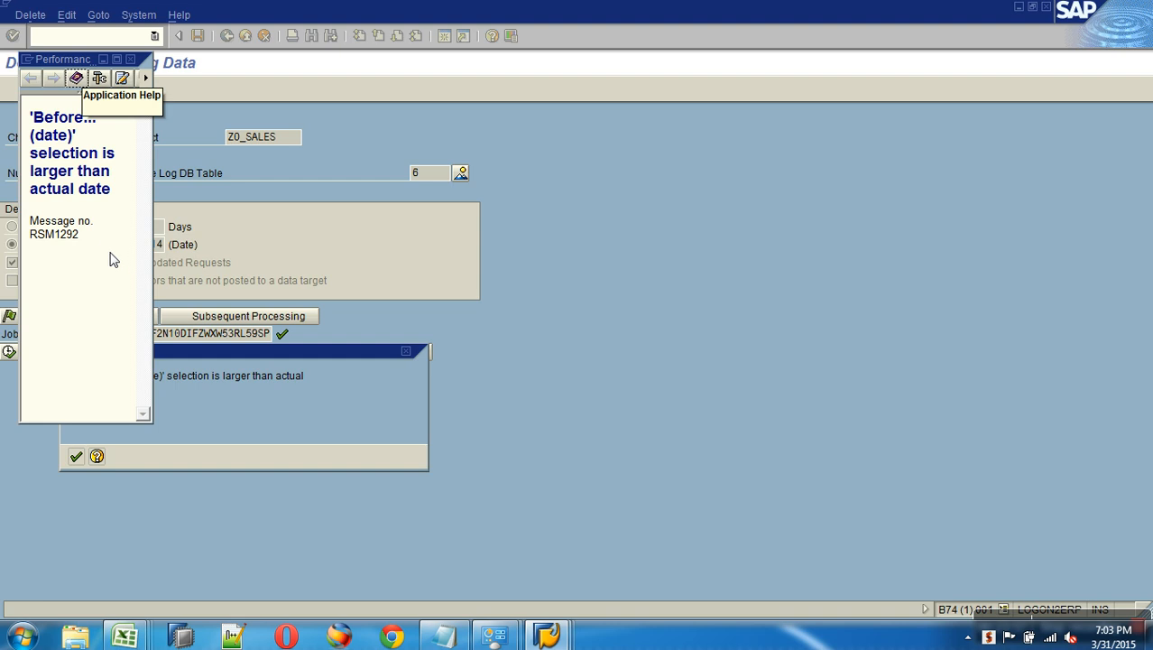
left_click_drag(33, 119, 124, 262)
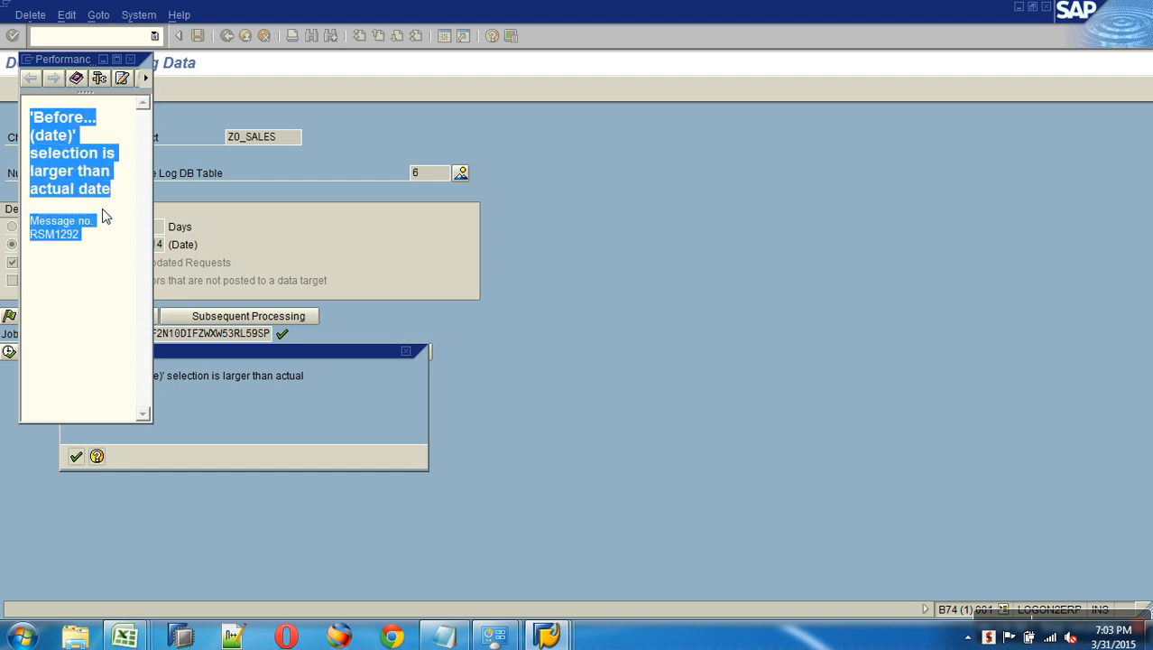
left_click(130, 59)
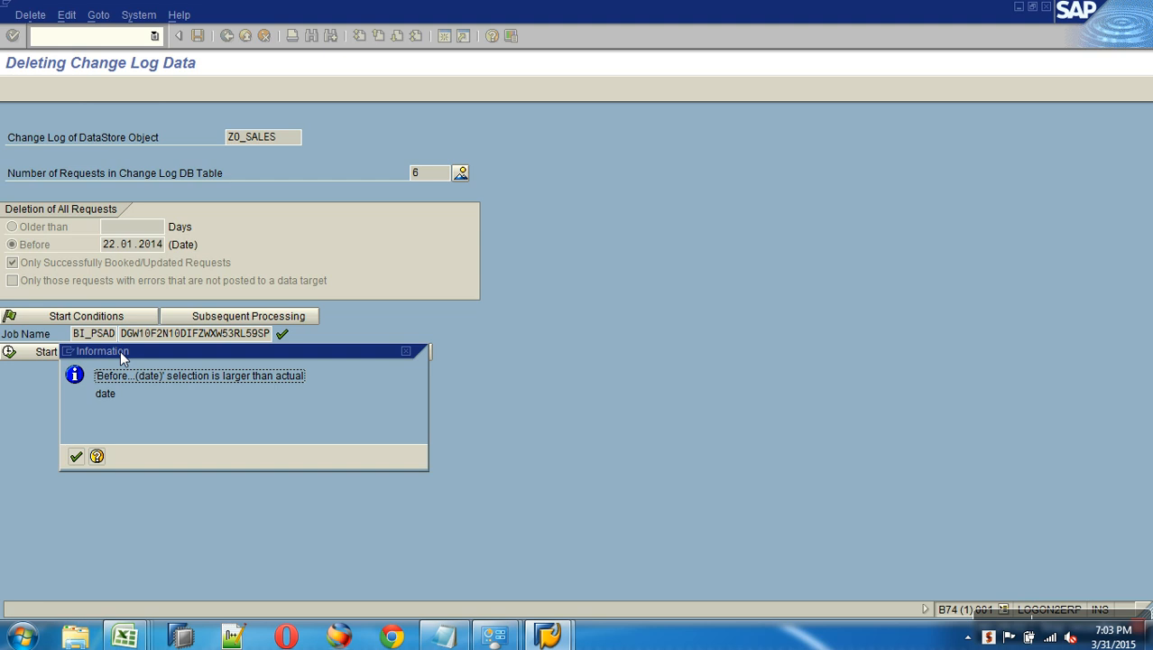
Step: Set the Before date to 21.01.2014 and try twice to start the change log deletion
left_click(75, 456)
left_click(109, 244)
type("1")
left_click(47, 352)
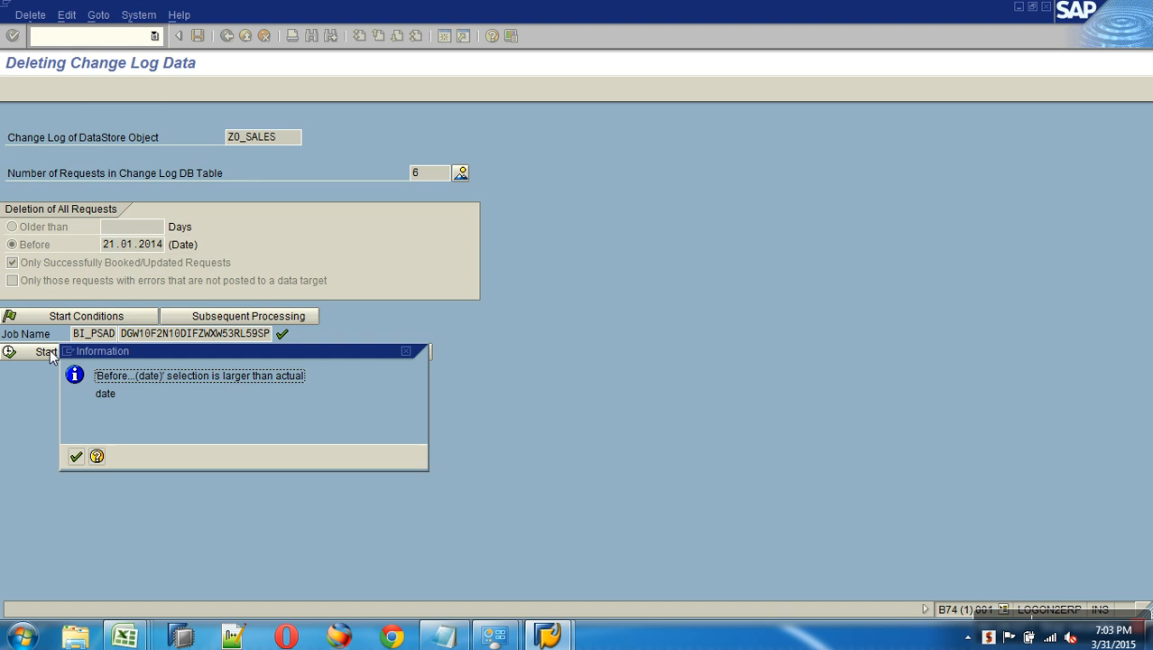
left_click(75, 456)
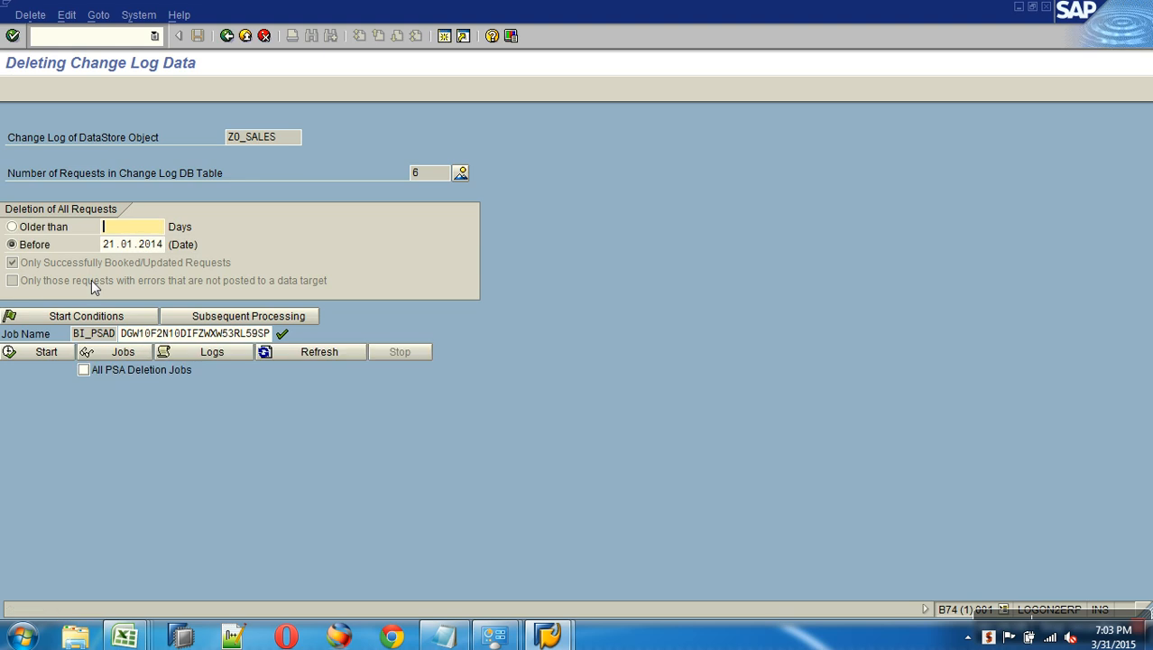
left_click(34, 353)
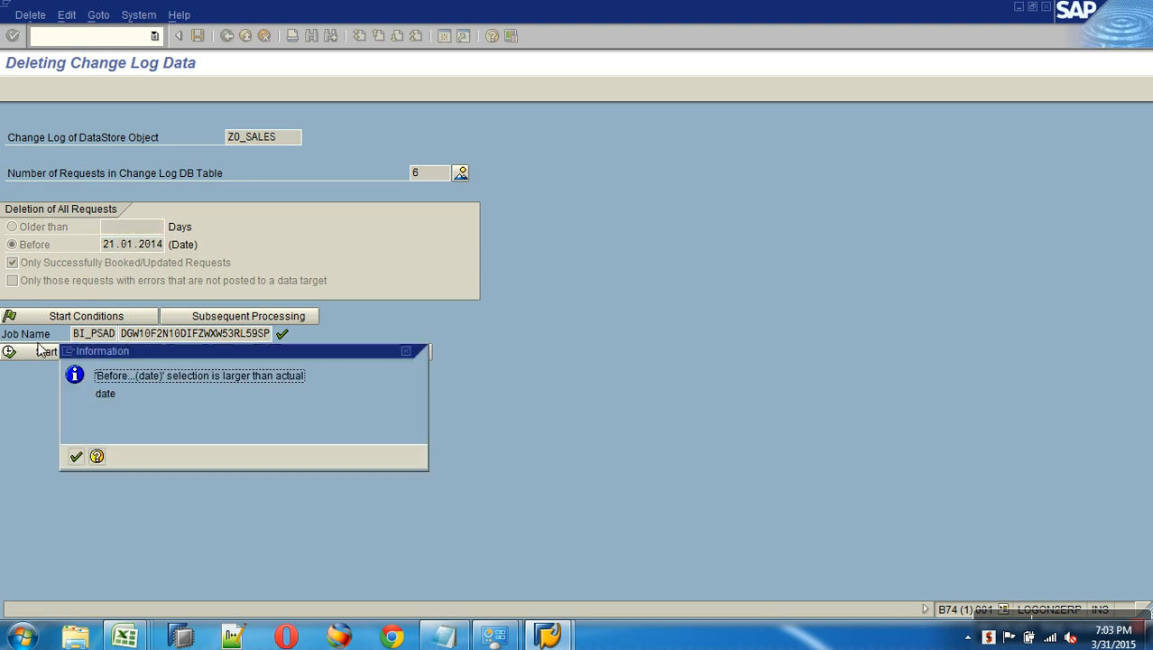
left_click(76, 456)
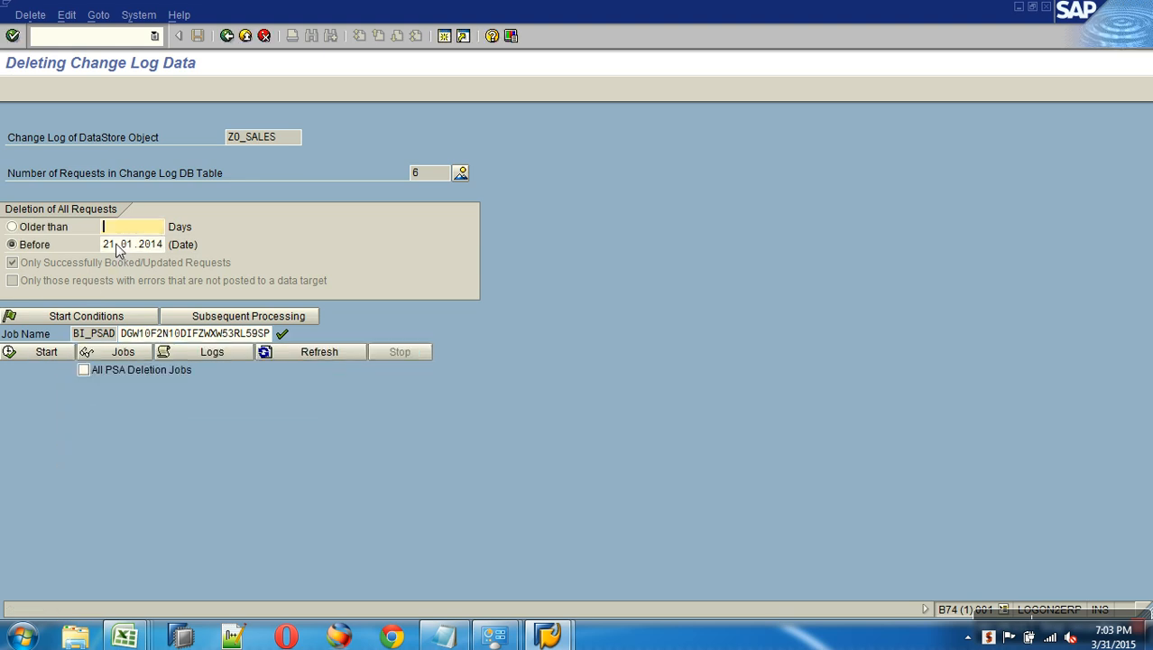
Step: Return to the Demo Sales management view and display its list of requests
left_click(226, 35)
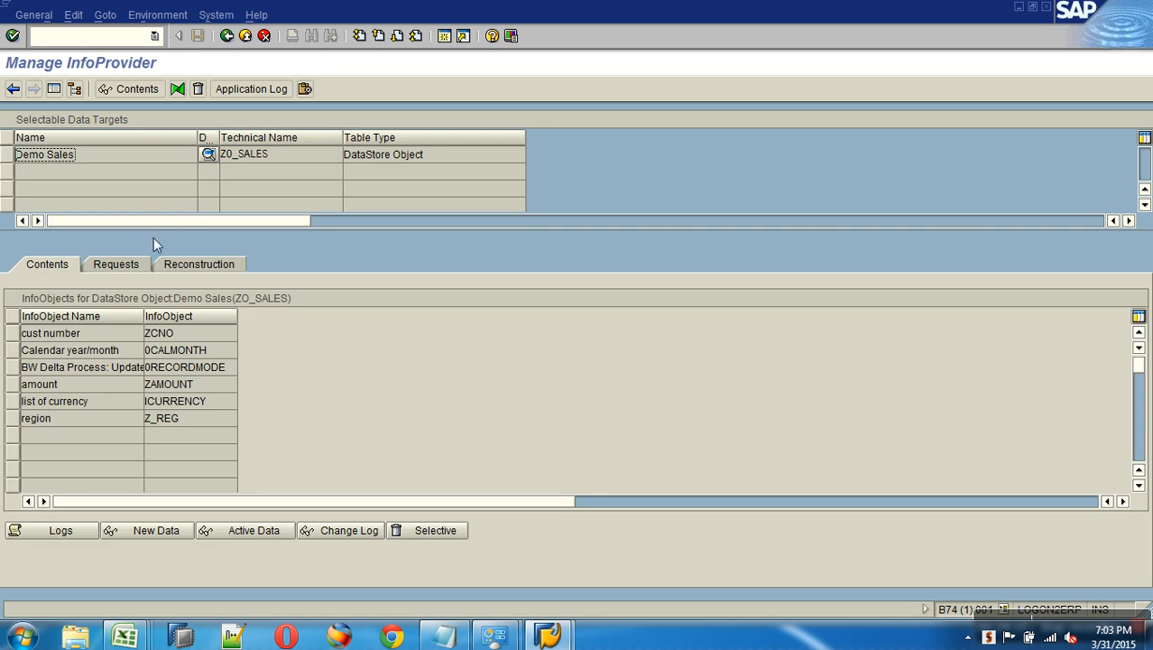
left_click(113, 264)
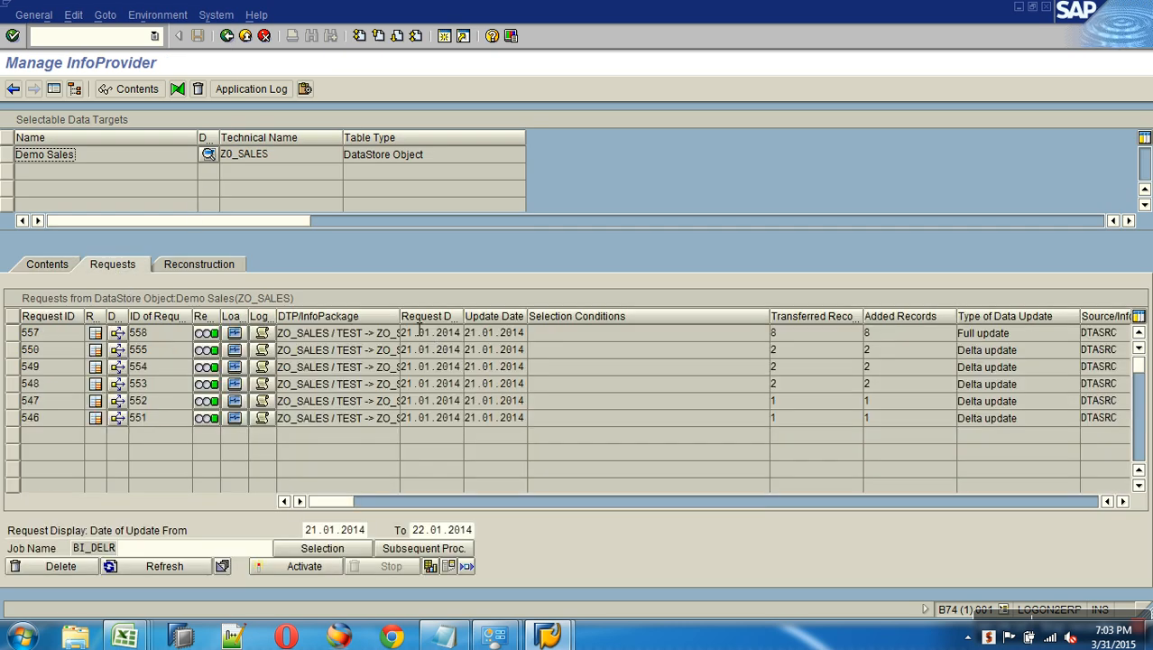
Step: Reopen Delete Change Log Data for the Demo Sales DSO, set the Before date to 20.01.2014 and try to start the deletion
left_click(149, 15)
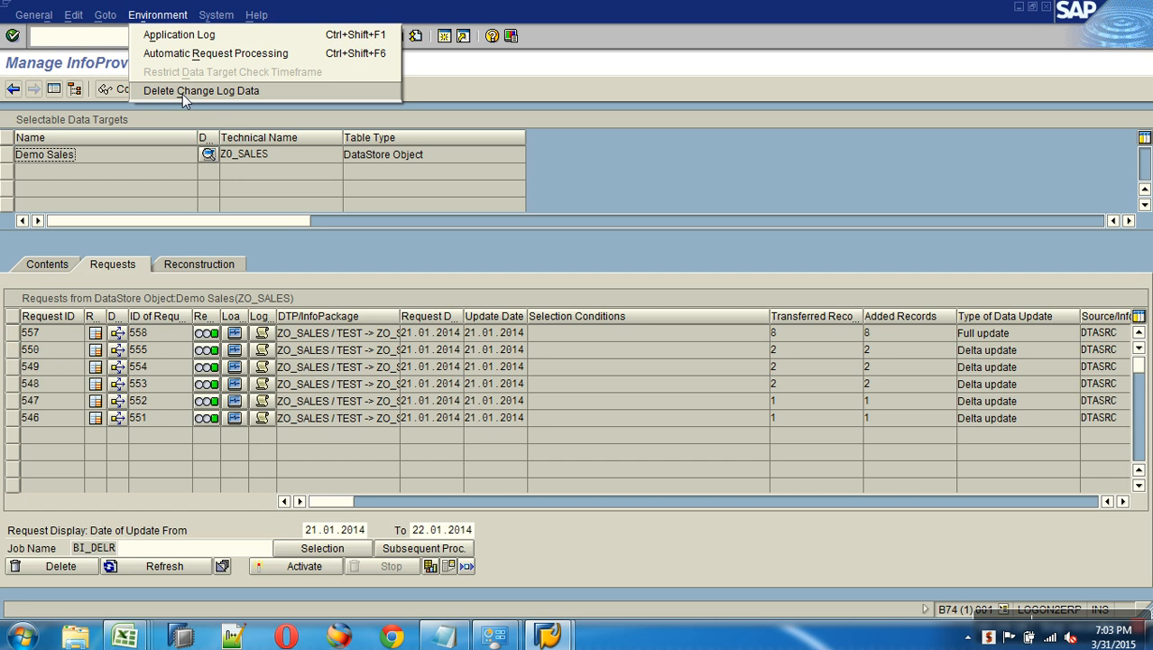
left_click(182, 91)
left_click(106, 243)
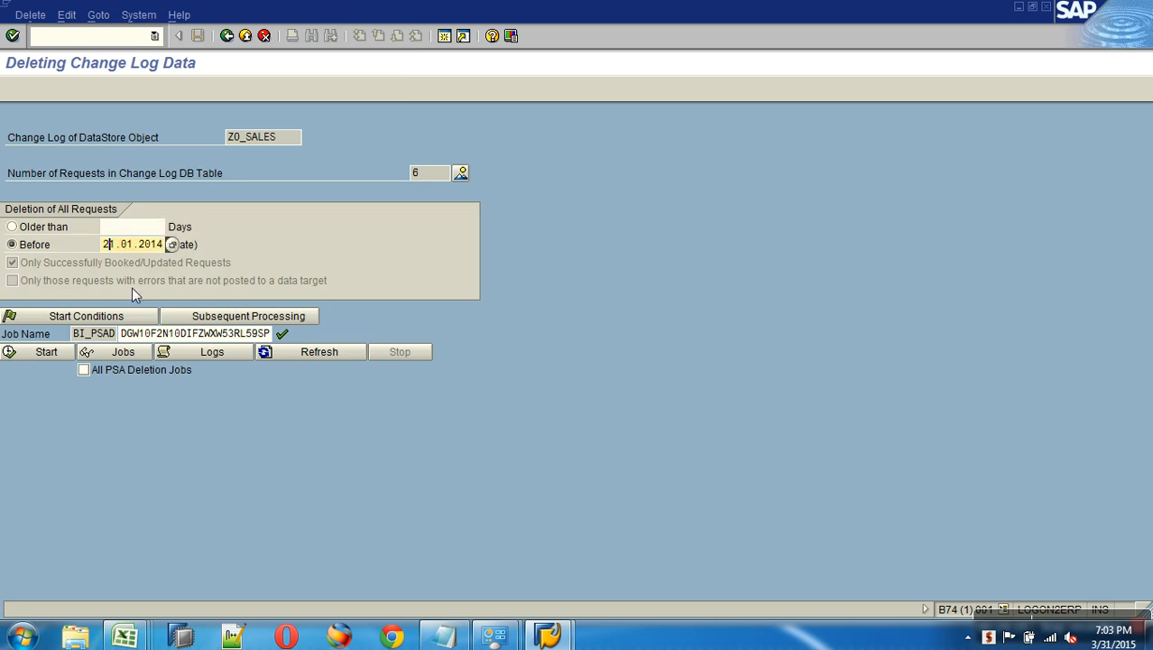
key("Delete")
type("0")
left_click(43, 356)
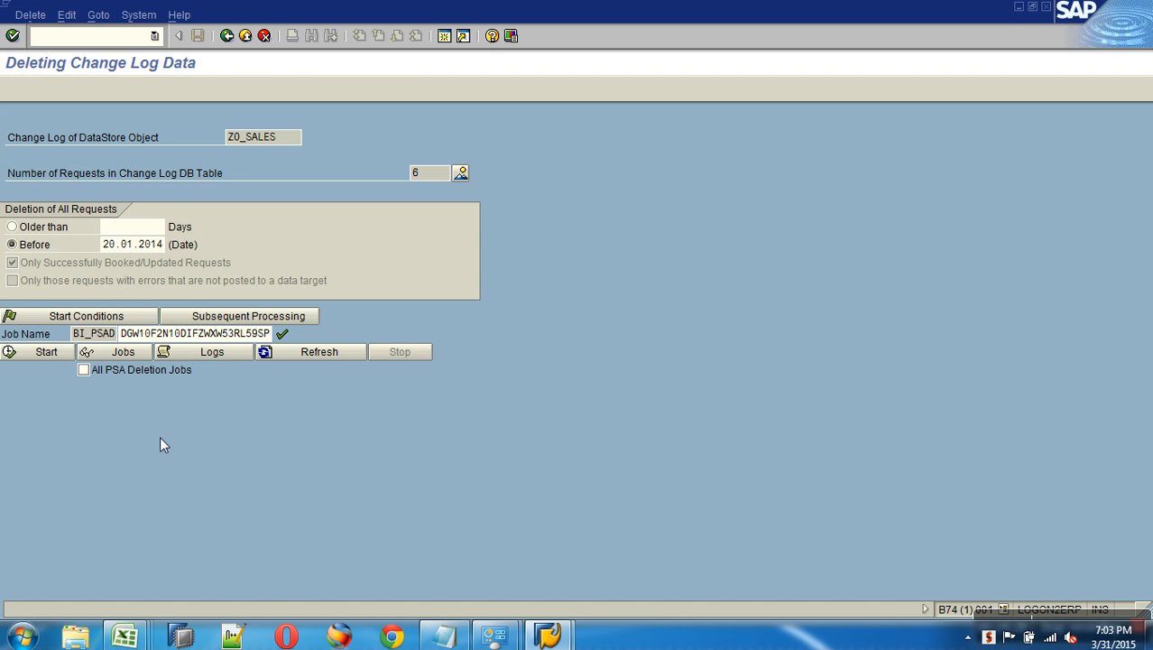
left_click(271, 352)
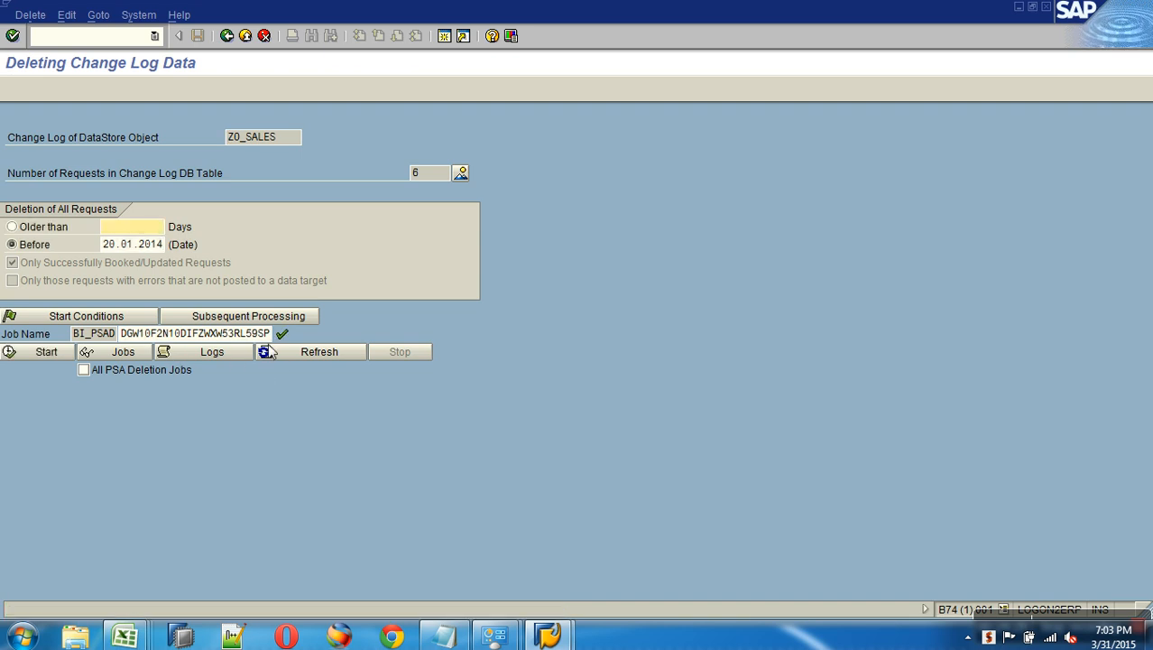
left_click(97, 249)
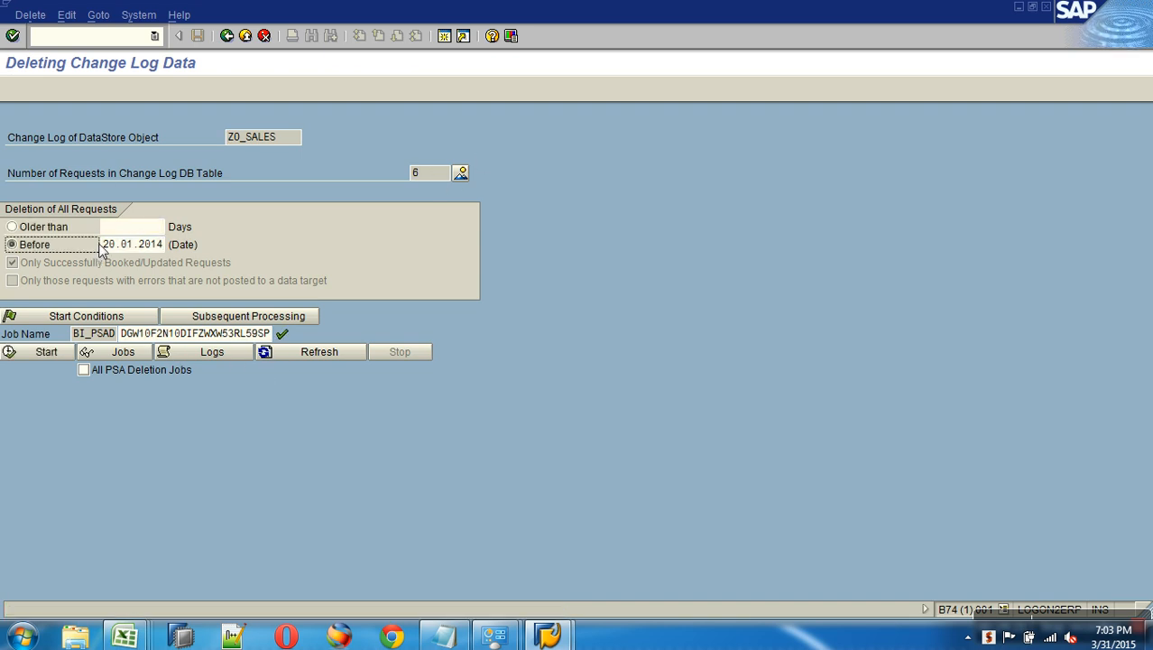
key("Tab")
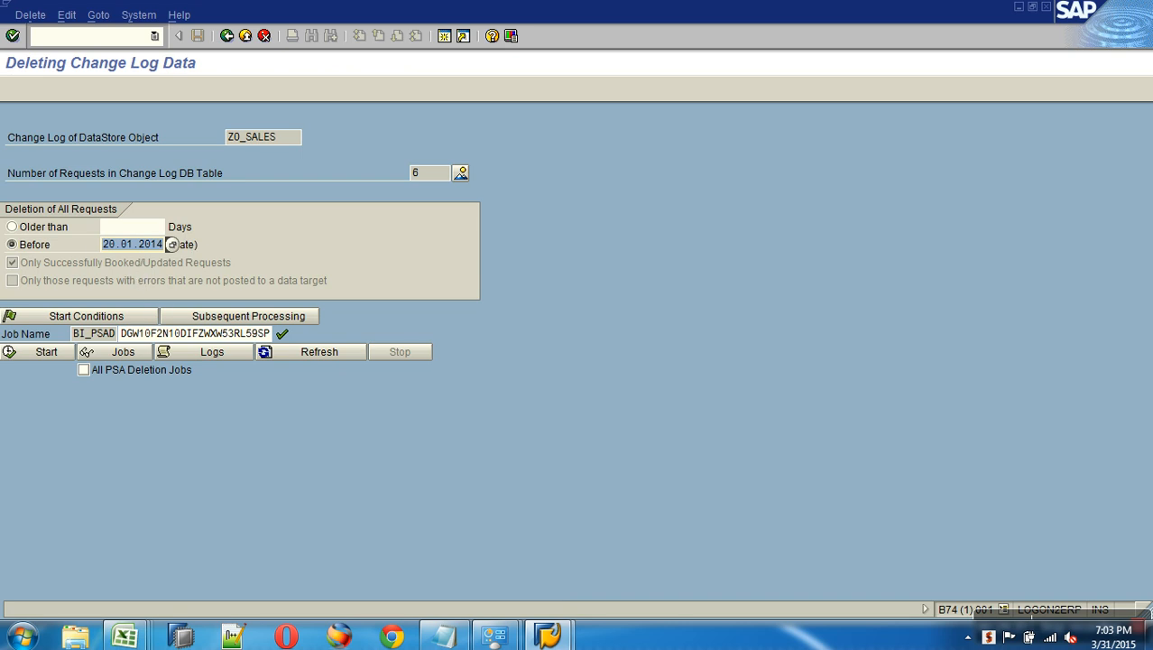
Step: Return to the Modeling workbench, try to open the Demo Sales context options and decline the detailed connection error description
left_click(226, 36)
left_click(226, 36)
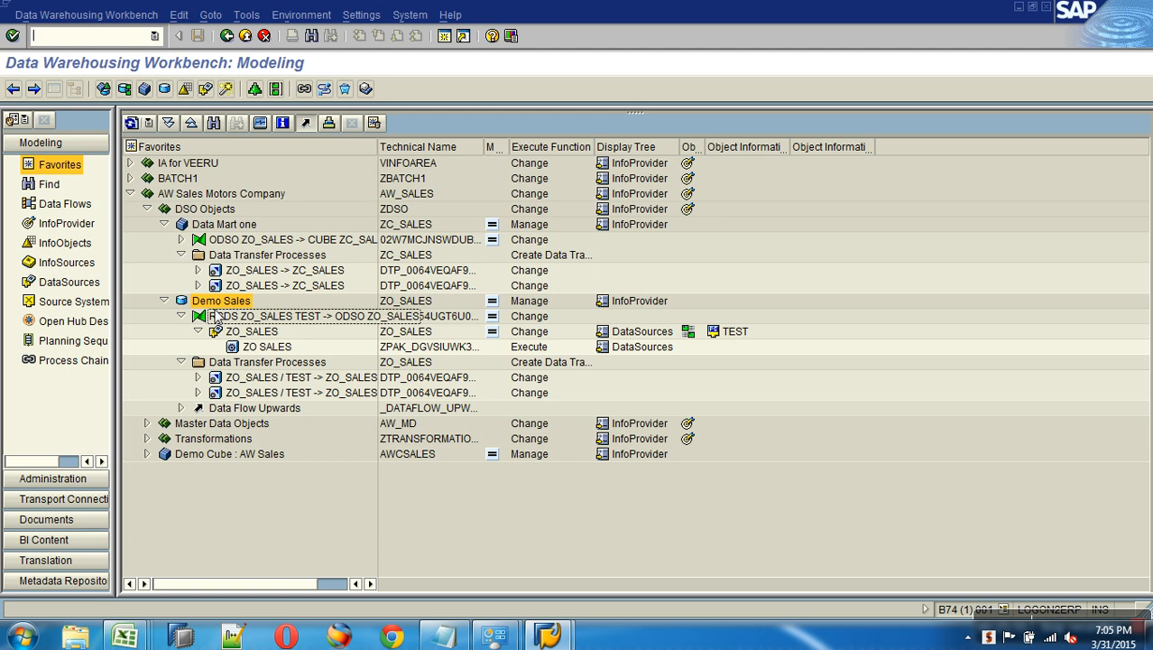
right_click(215, 305)
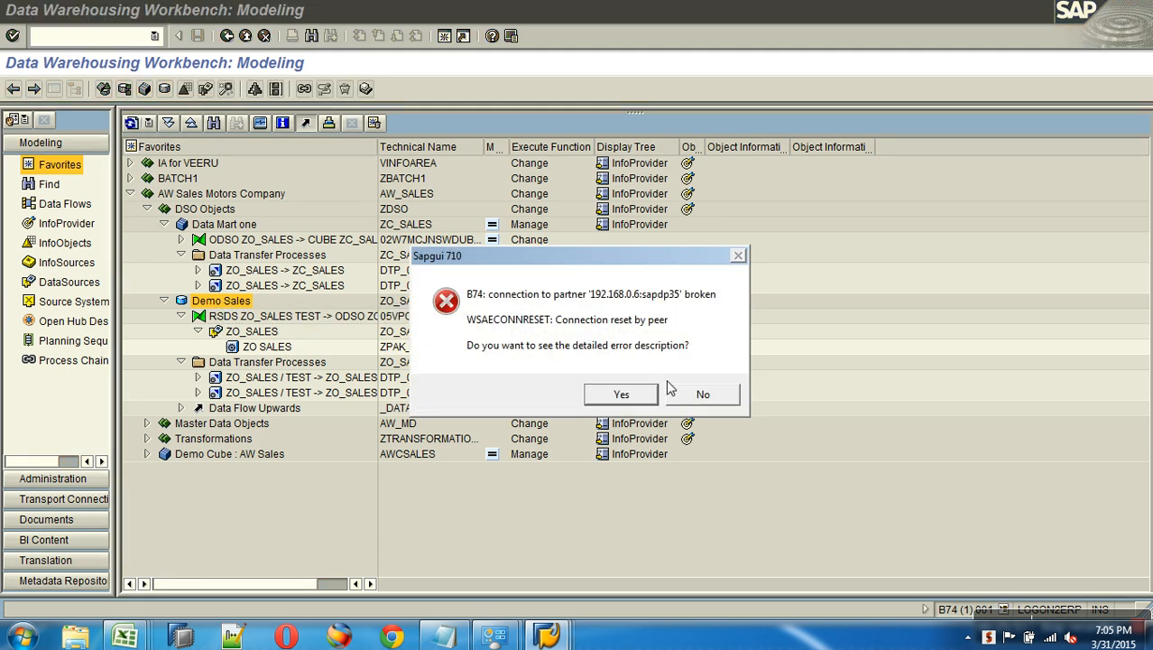
left_click(708, 394)
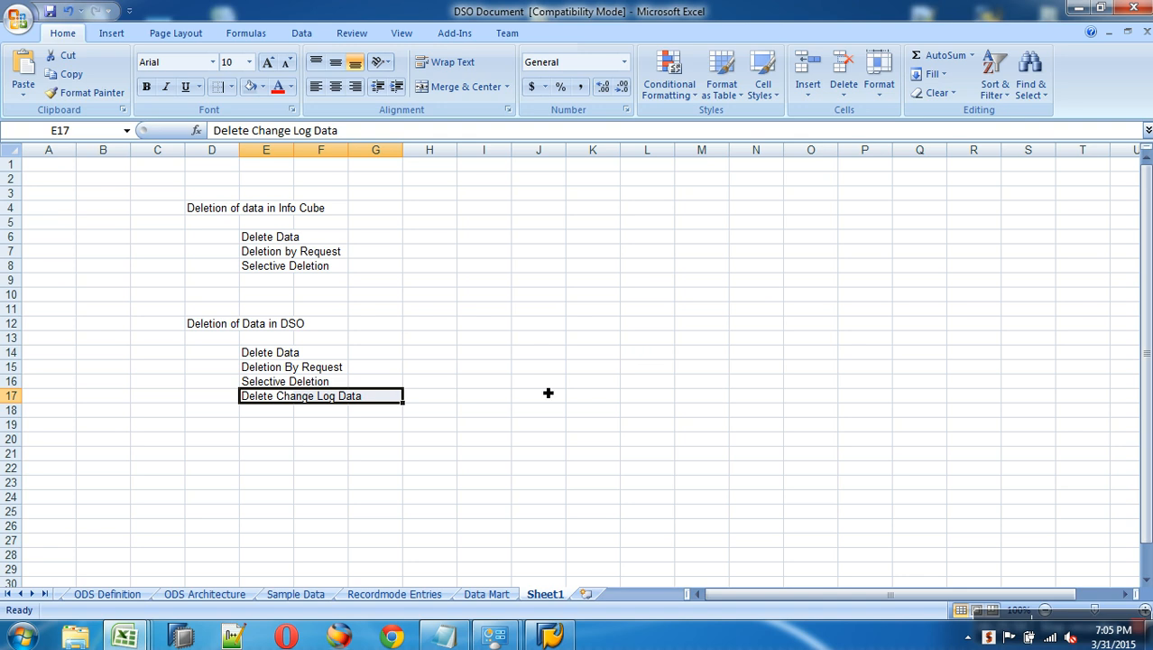
Step: Switch to the DSO Document workbook in Excel and highlight the Delete Change Log Data entry under Deletion of Data in DSO
left_click(327, 440)
left_click_drag(287, 397, 381, 403)
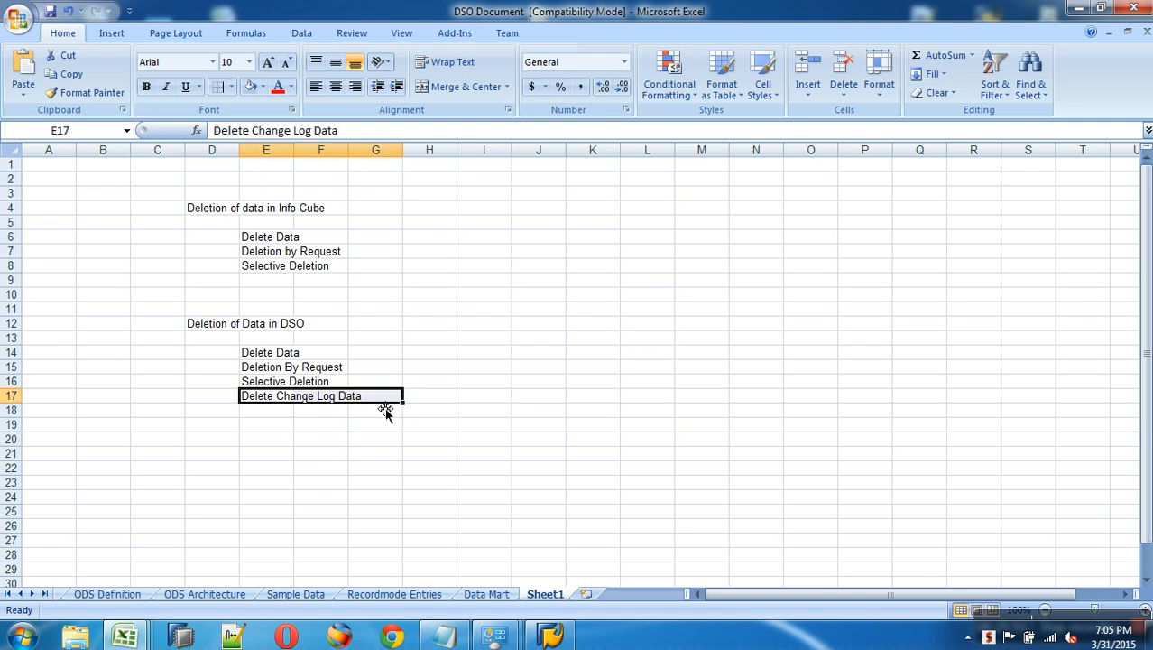